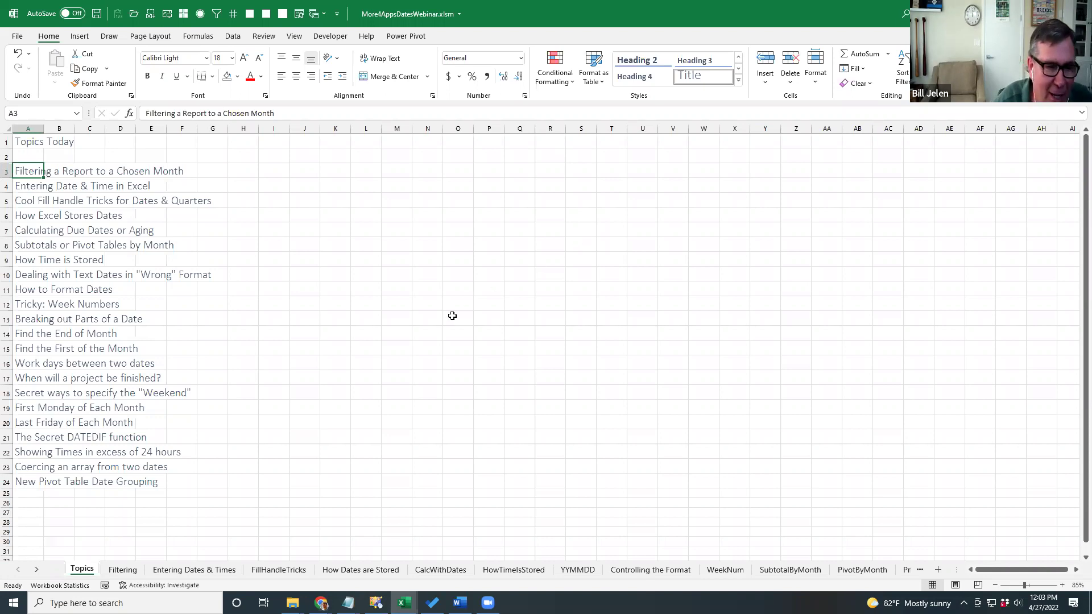
Go to the Filtering sheet, point out the Region source data, and select Enter Month cell C3.
left_click(120, 570)
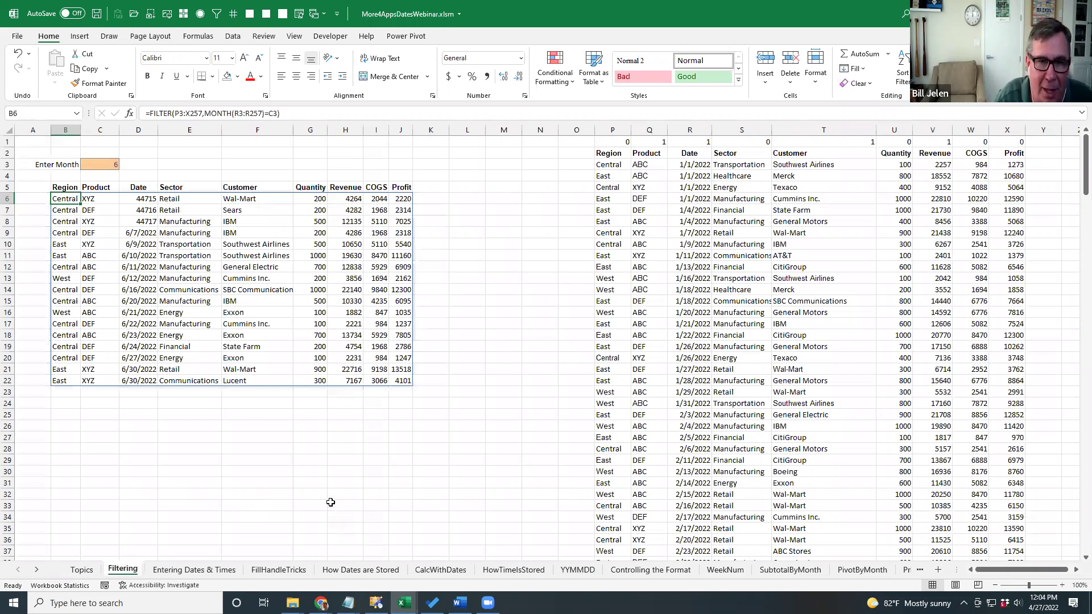
left_click(617, 178)
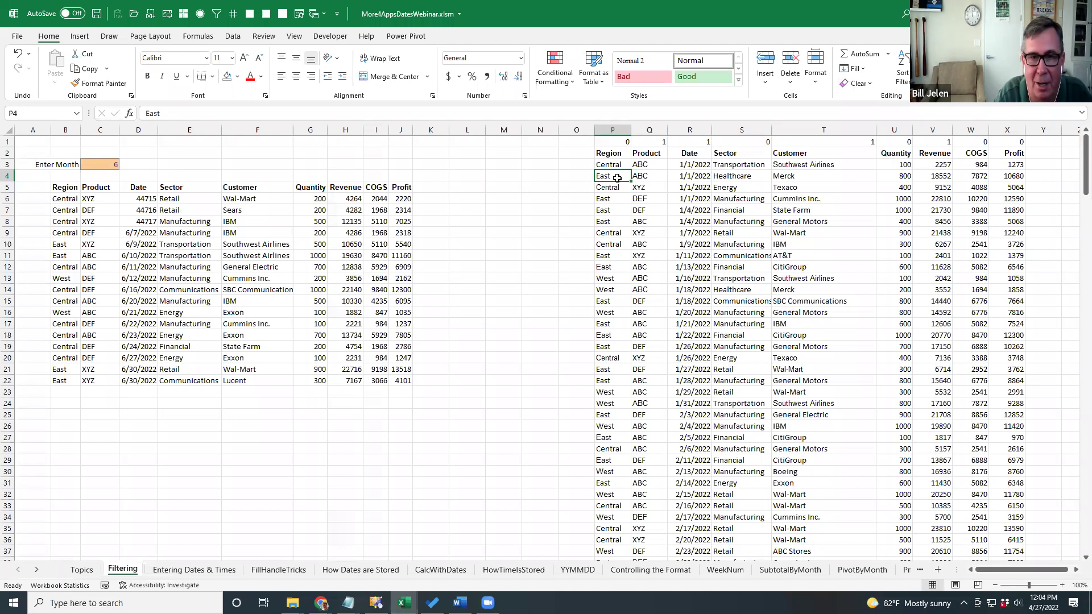
left_click(614, 165)
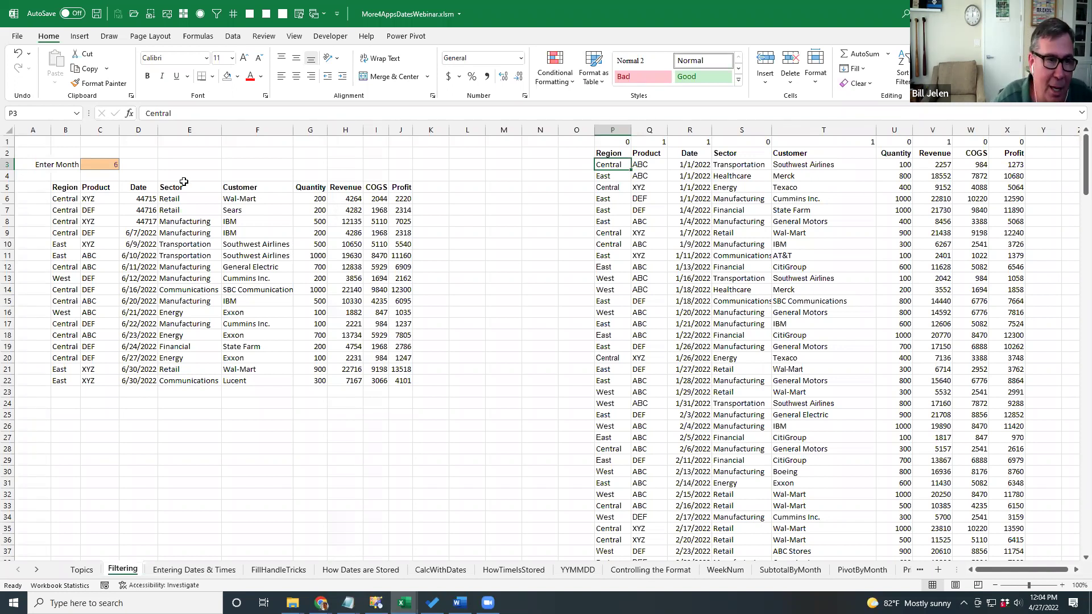
left_click(94, 164)
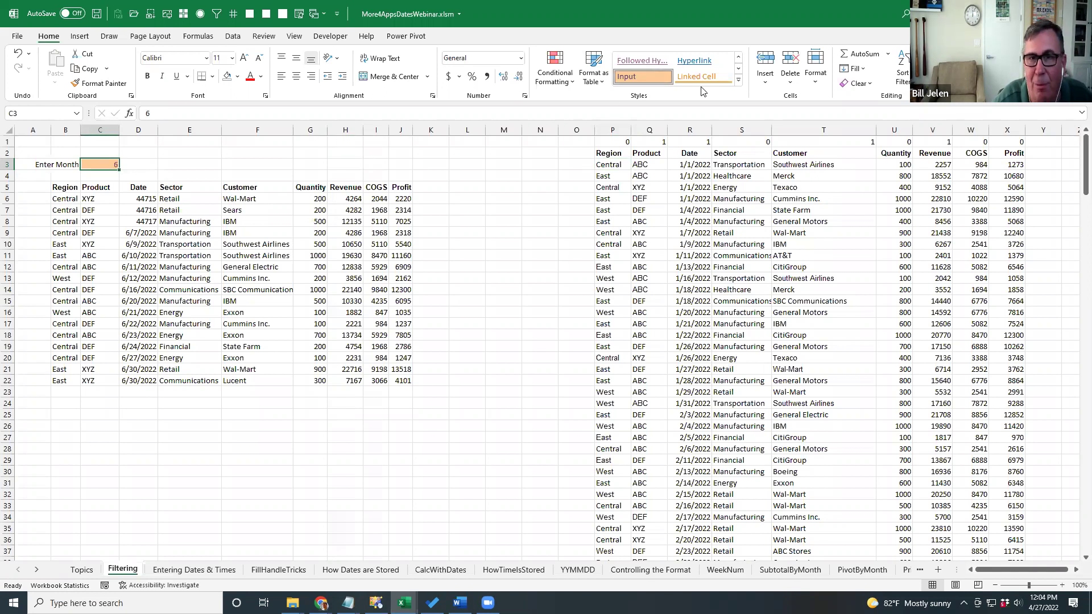
Show the Input style in the Cell Styles gallery, then enter month 2 in C3.
left_click(740, 83)
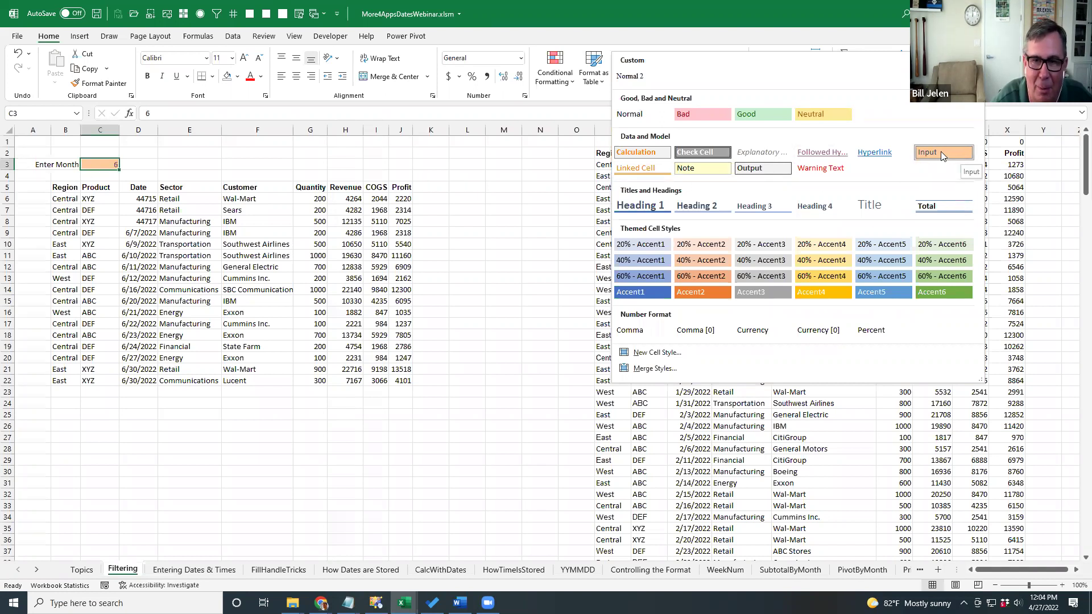
left_click(131, 191)
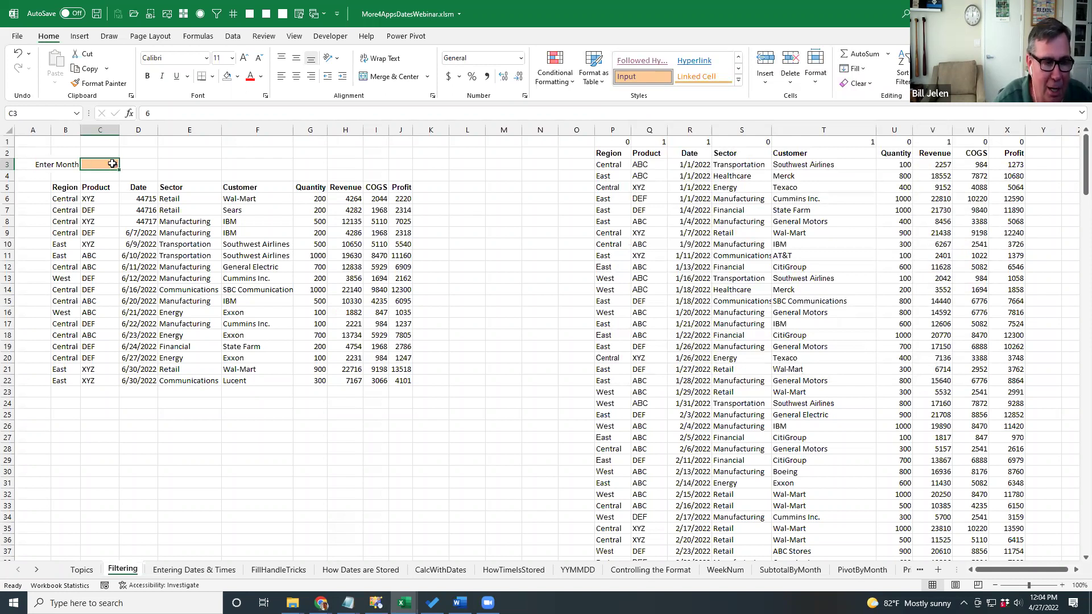
type("2")
key("Return")
Change the Enter Month in C3 to 3 and select B6 to inspect its FILTER formula.
left_click(112, 163)
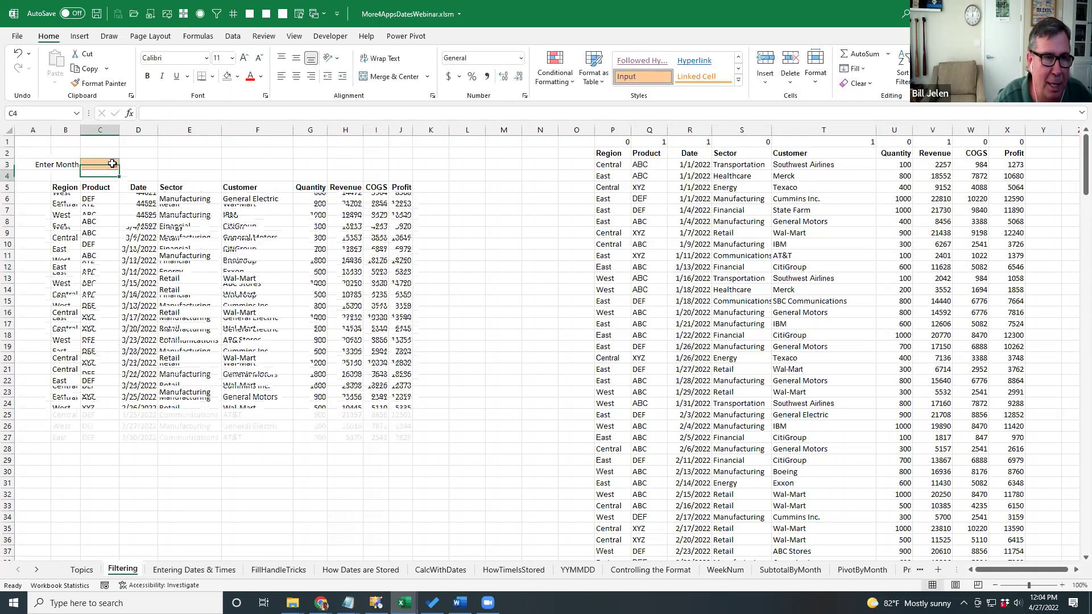
type("3")
key("Return")
left_click(112, 163)
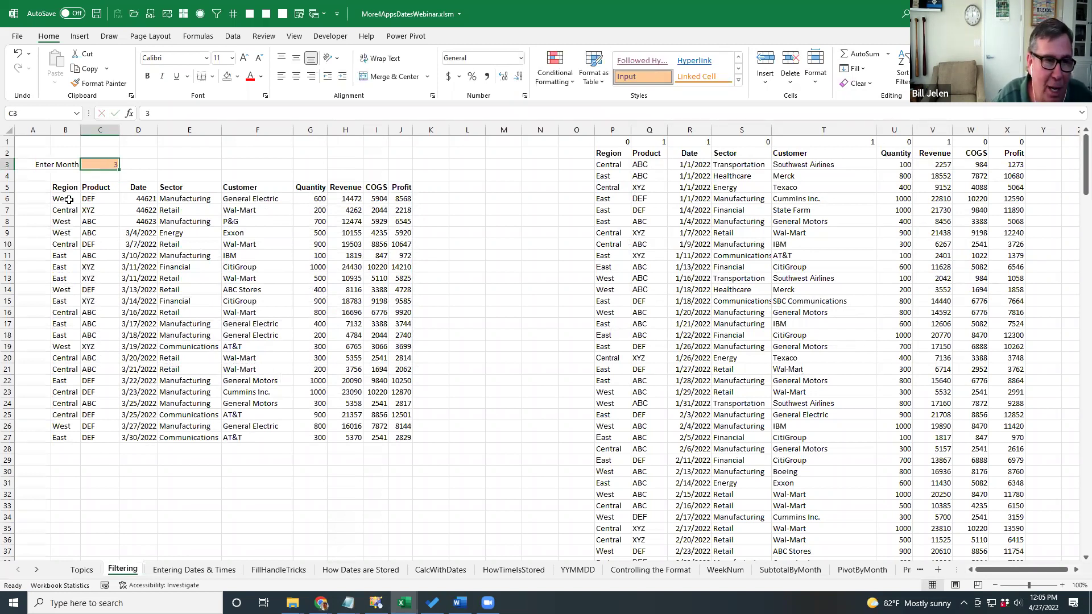
left_click(68, 199)
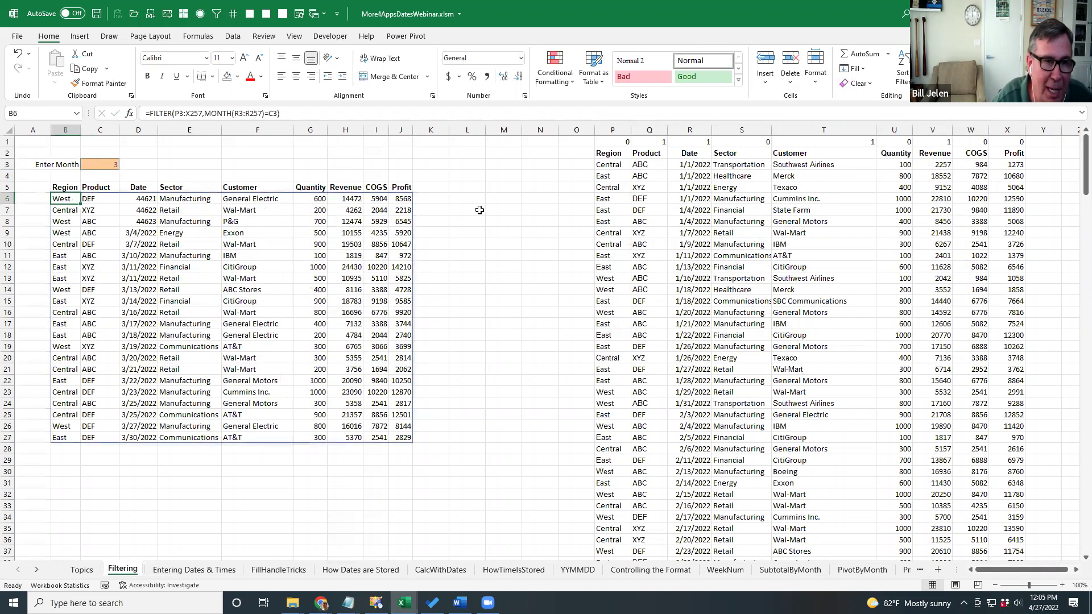
Clear B6 and start a new =FILTER( formula with the array argument P3:X257.
key("Delete")
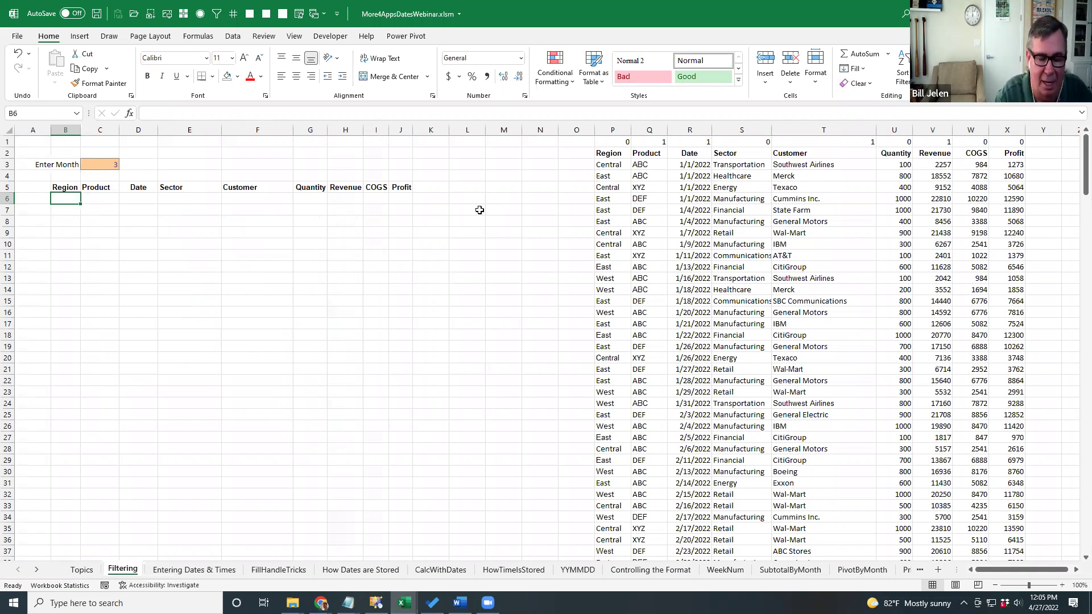
type("=FILTER(")
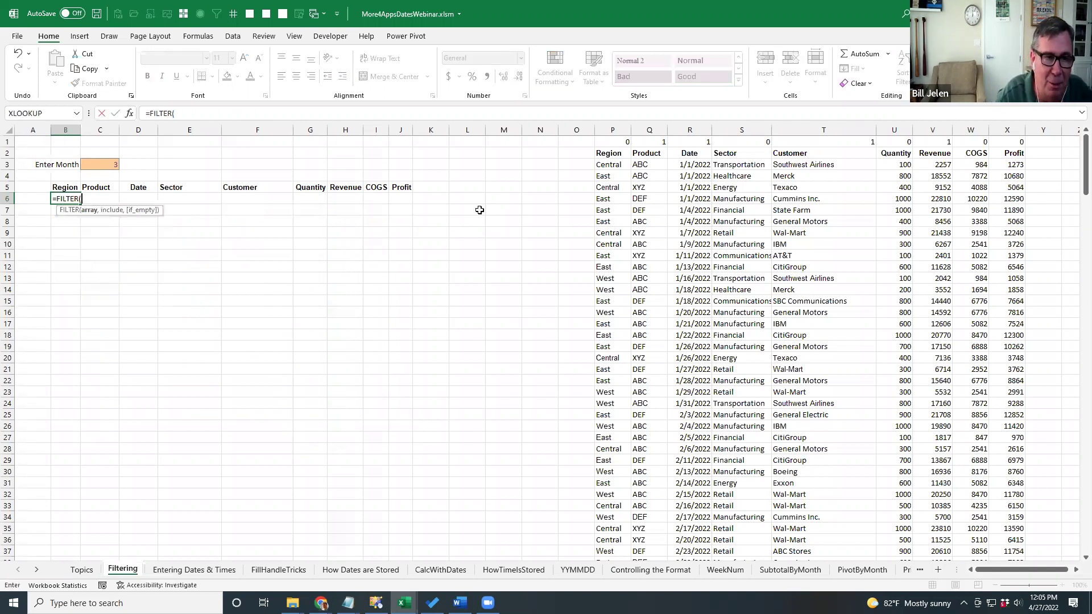
key("Right")
key("Right")
key("Right")
key("Right")
key("Right")
key("Right")
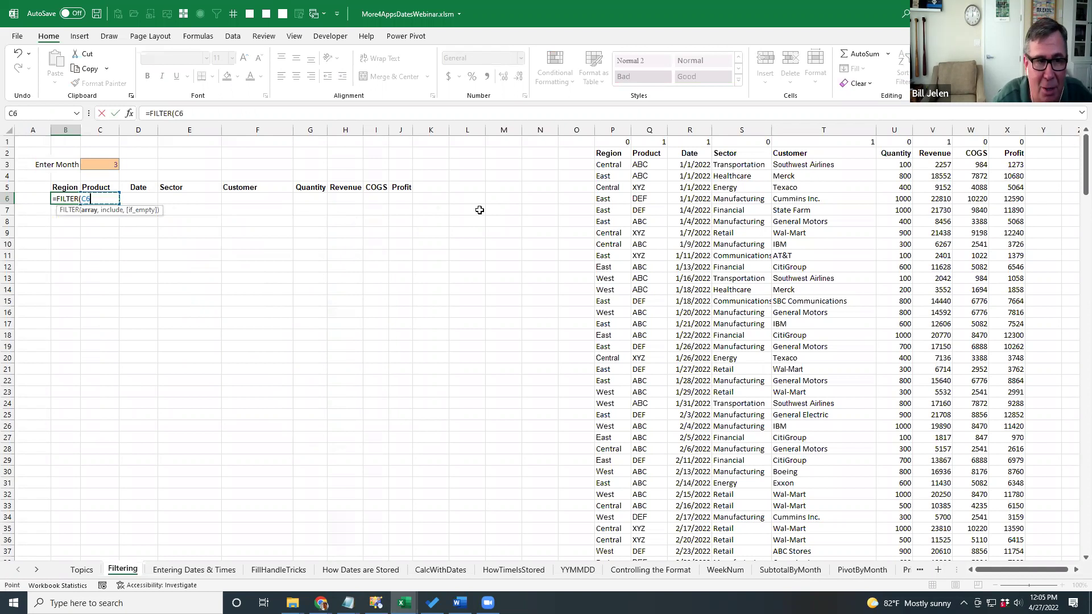
key("Right")
key("Right")
key("Right")
key("Right")
key("Right")
key("Up")
key("Right")
key("Right")
key("Up")
key("Right")
key("Up")
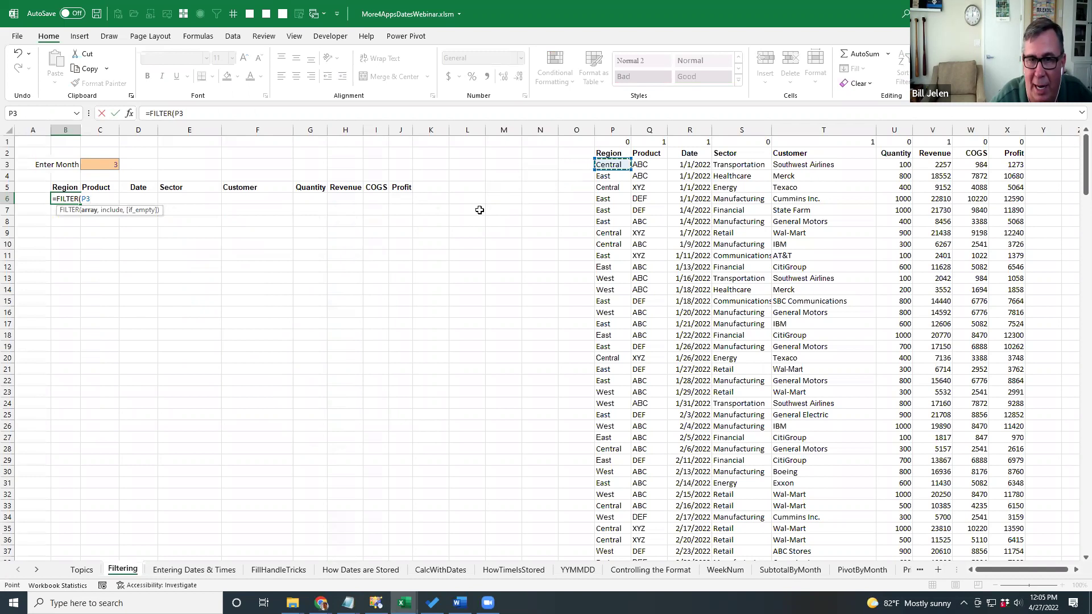
key("ctrl+shift+Down")
key("ctrl+shift+Right")
key("ctrl+BackSpace")
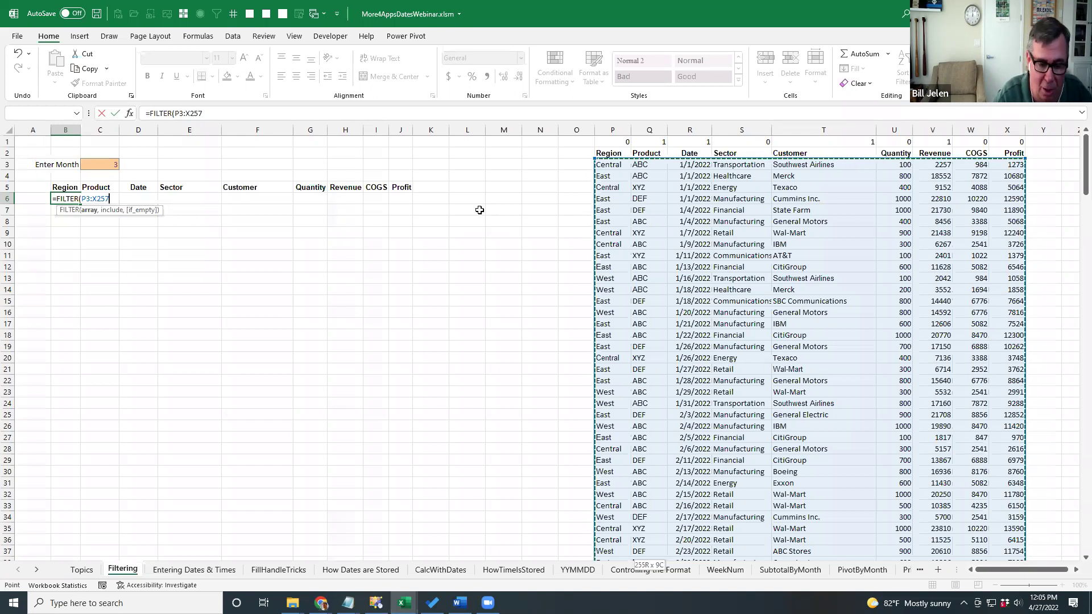
Add the condition MONTH(R3:R257)=C3 and commit the FILTER formula.
type(",")
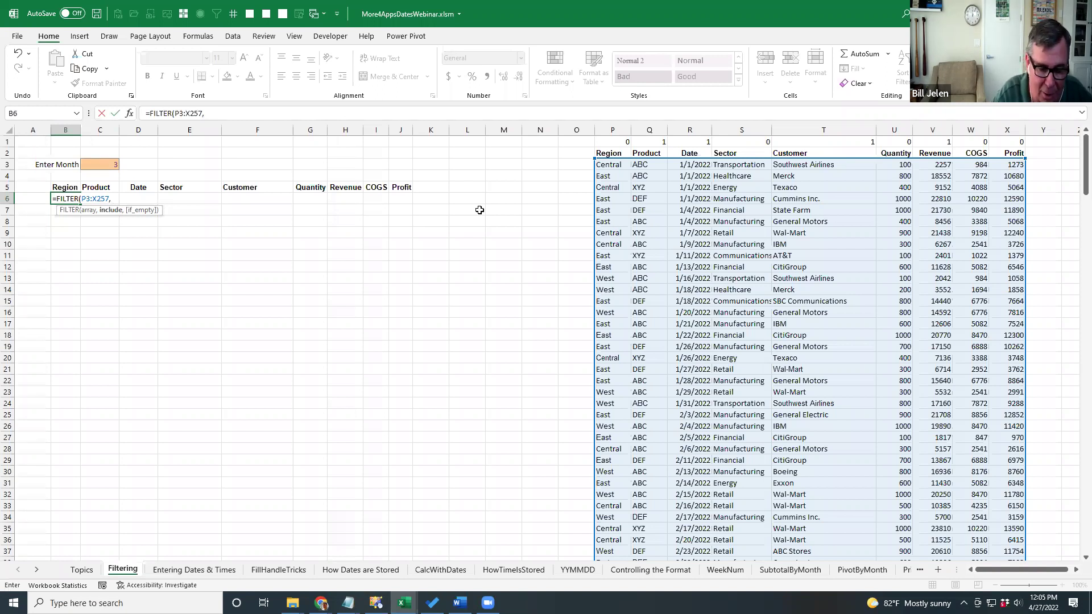
type("MONTH(")
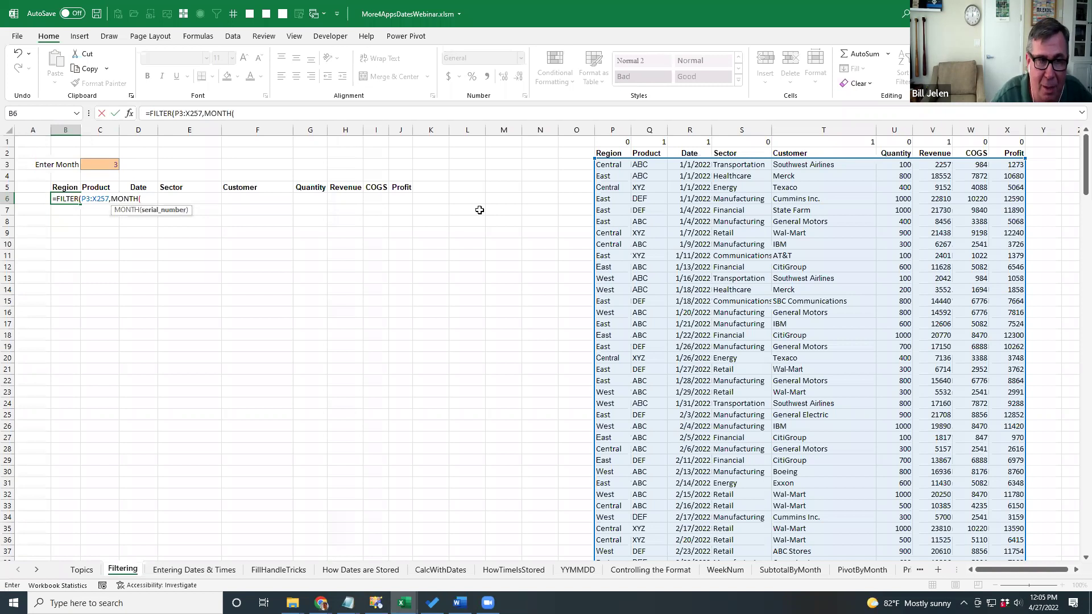
key("Right")
key("Right")
key("Right")
key("Right")
key("Right")
key("Right")
key("Right")
key("Right")
key("Right")
key("Right")
key("Right")
key("Right")
key("Right")
key("Up")
key("Up")
key("Right")
key("Up")
key("Right")
key("Right")
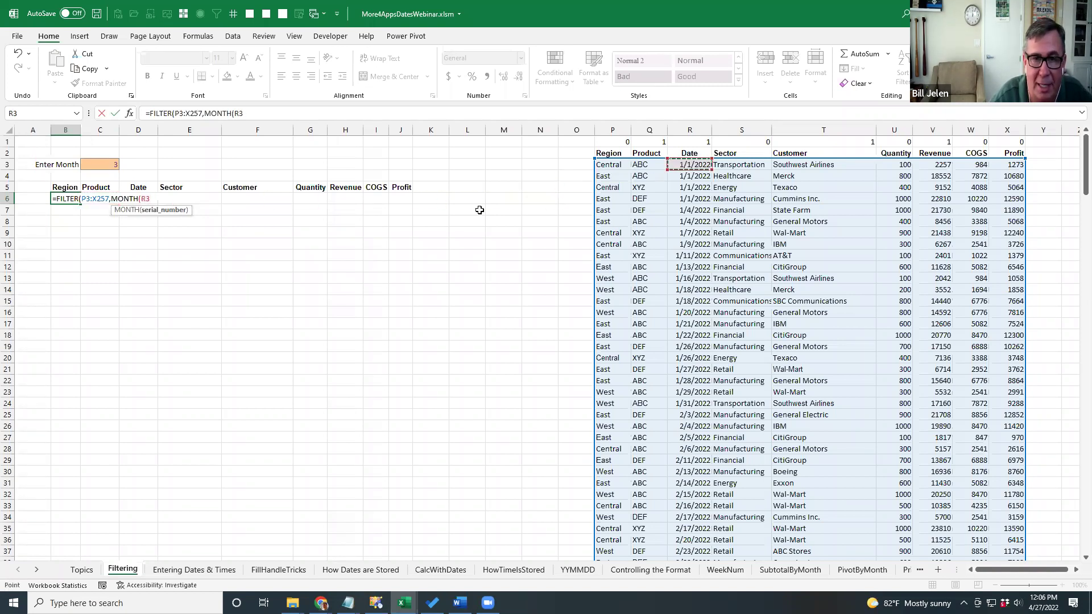
key("ctrl+shift+Down")
key("ctrl+BackSpace")
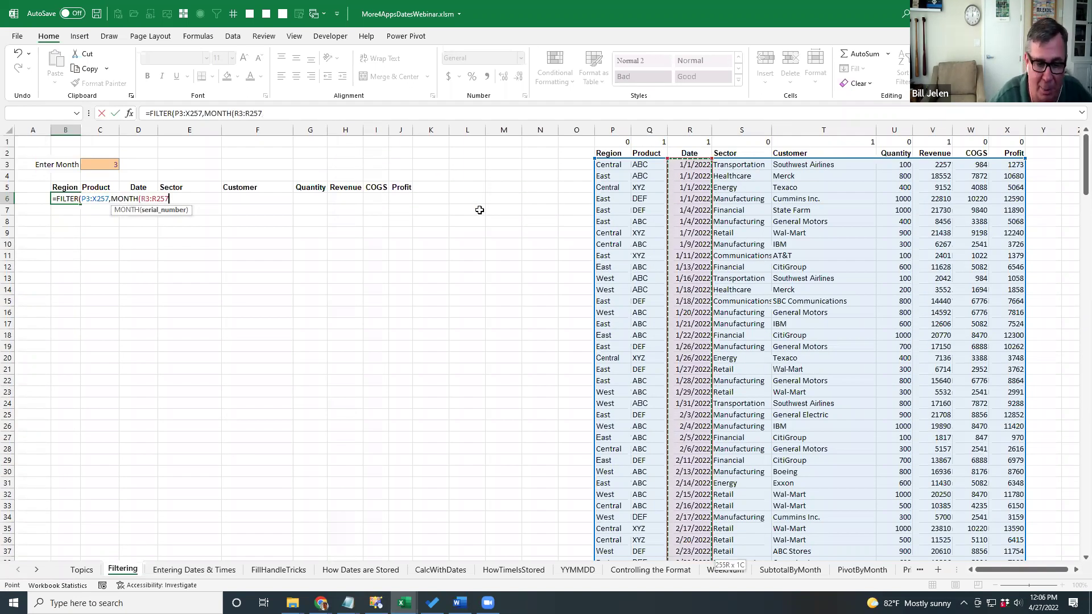
type(")=")
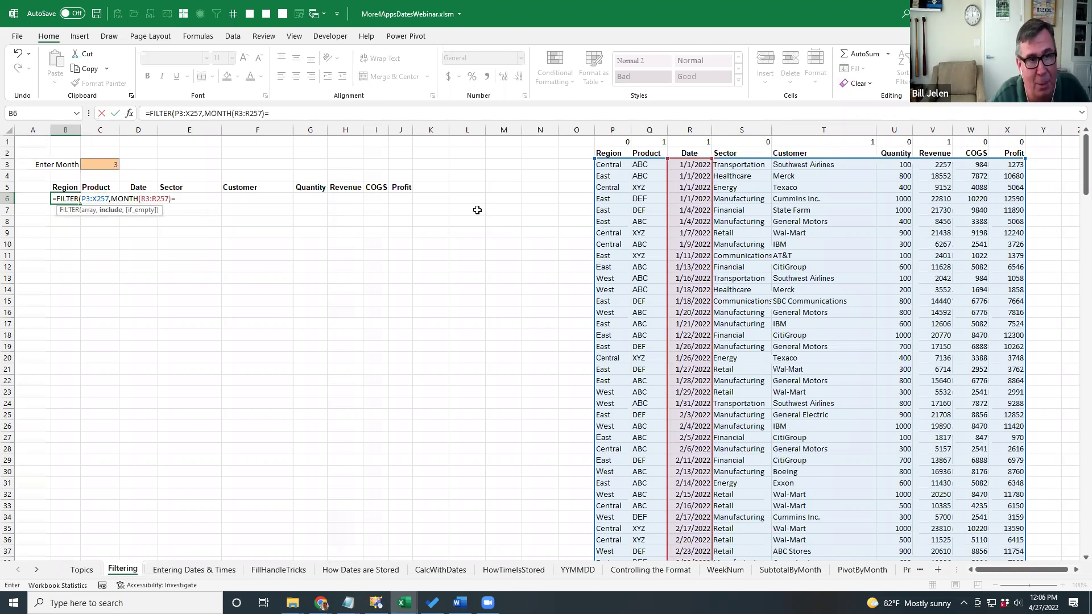
left_click(103, 164)
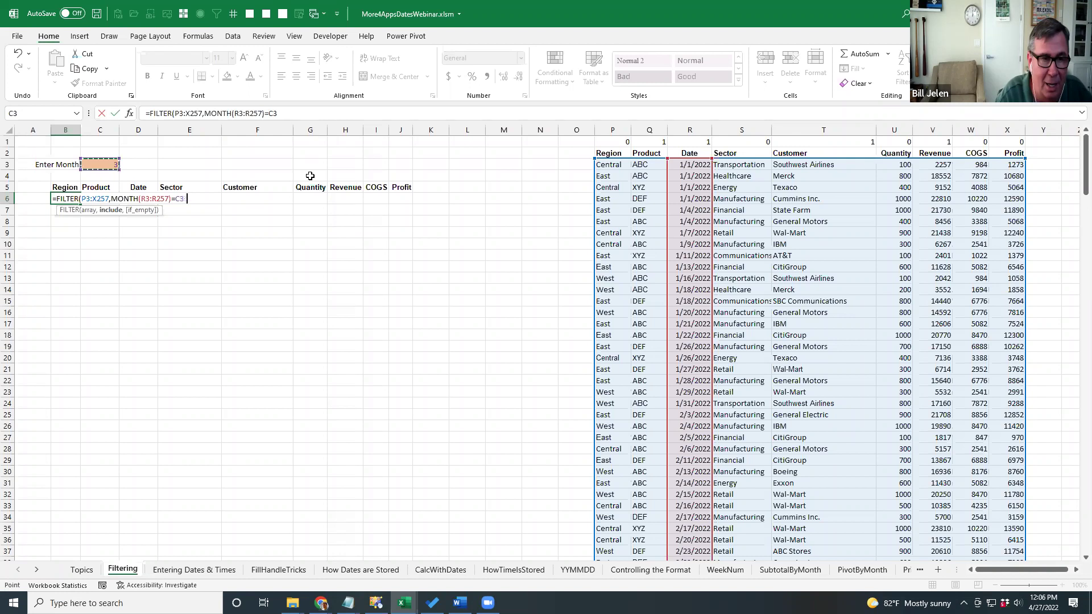
type(")")
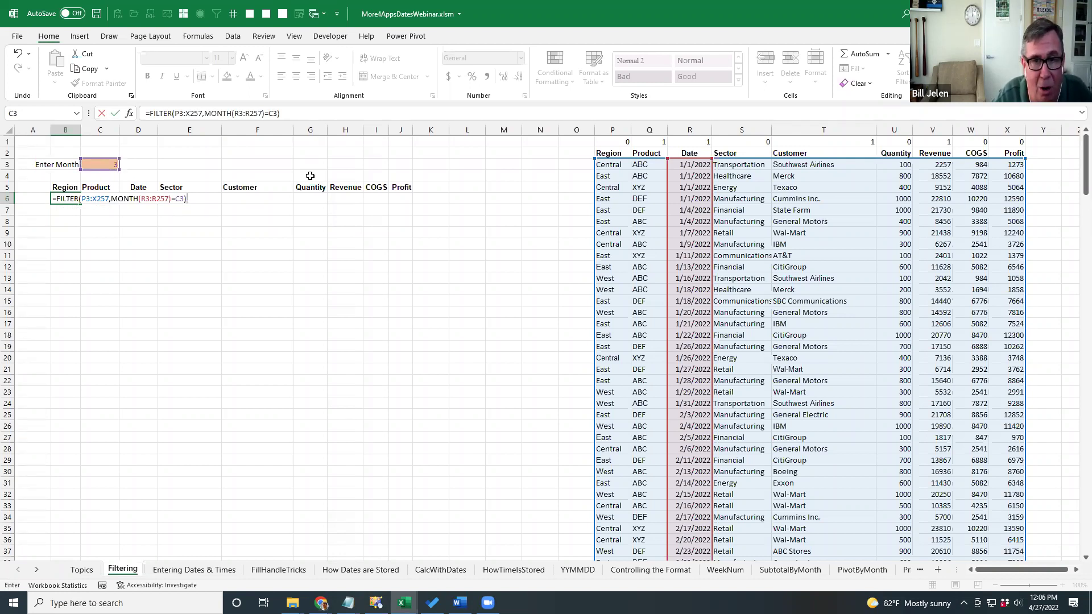
key("Return")
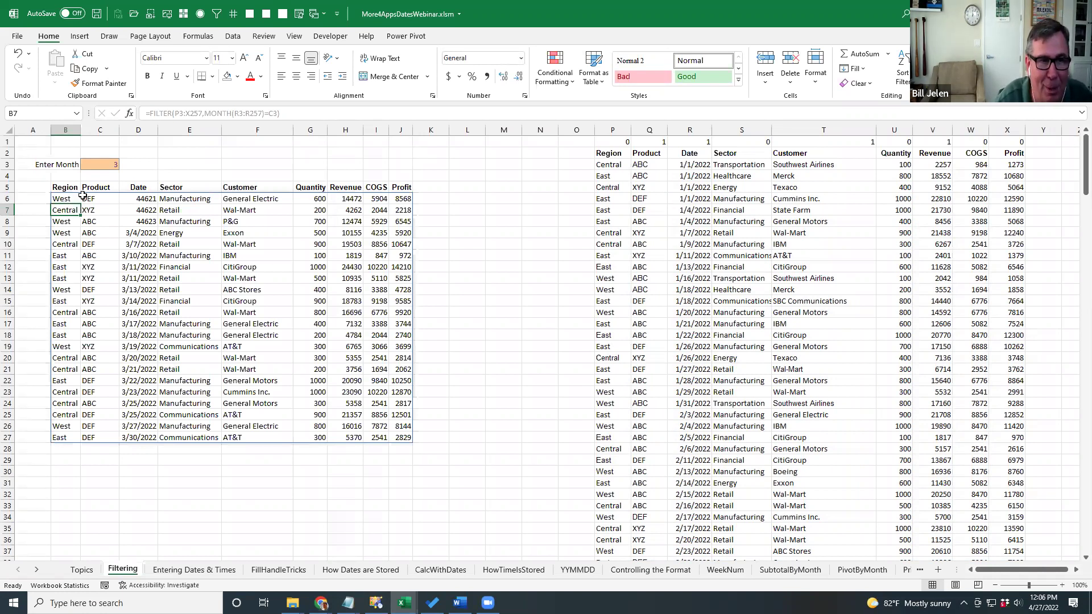
Format the returned dates in column D from D6 down as Short Date.
left_click(137, 200)
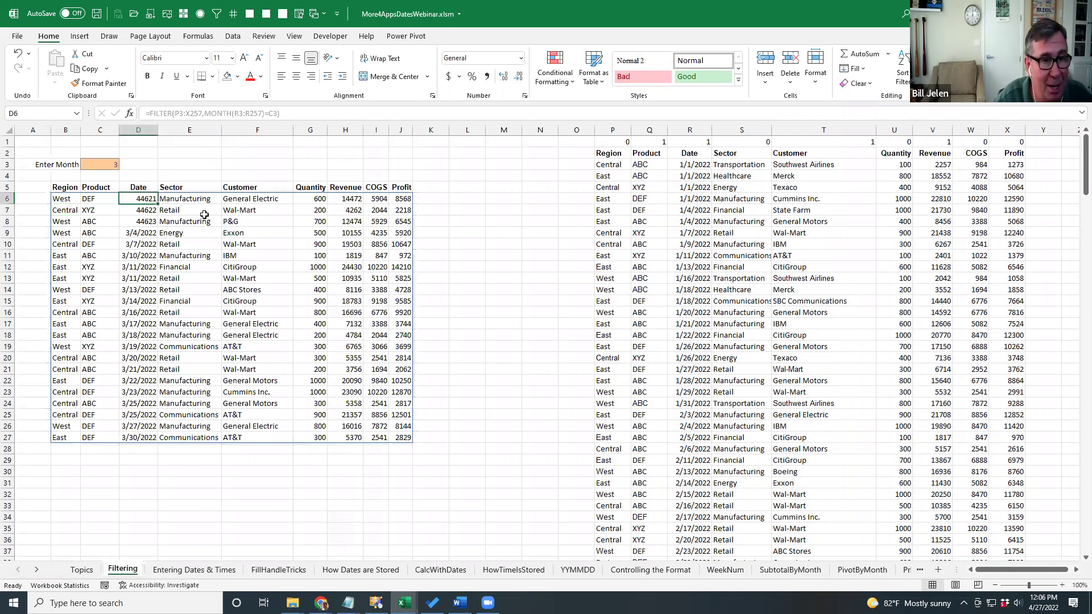
key("Down")
key("Down")
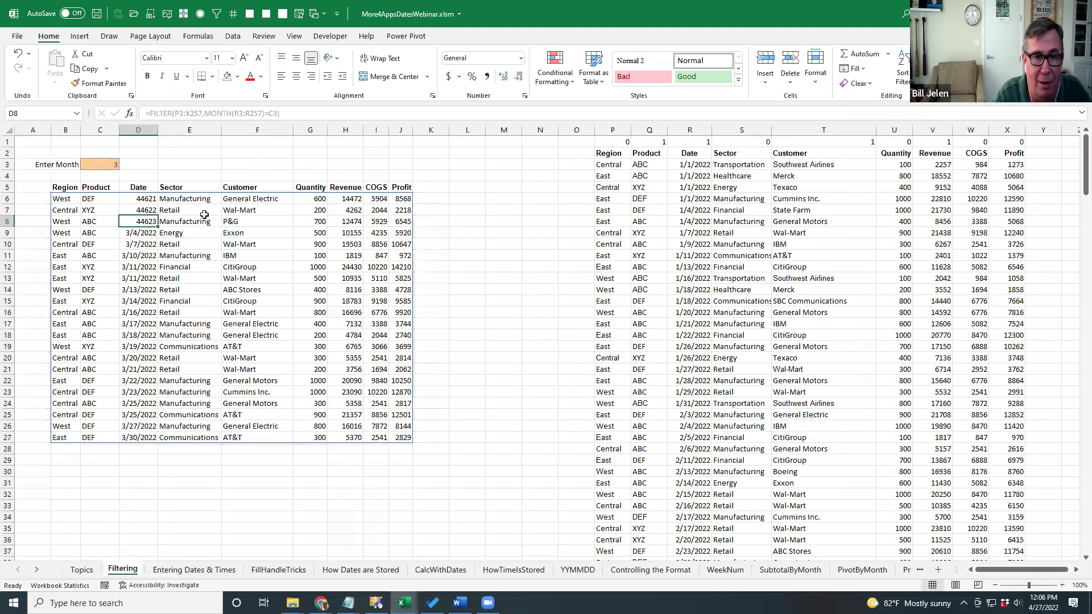
key("Up")
key("Up")
key("ctrl+shift+Down")
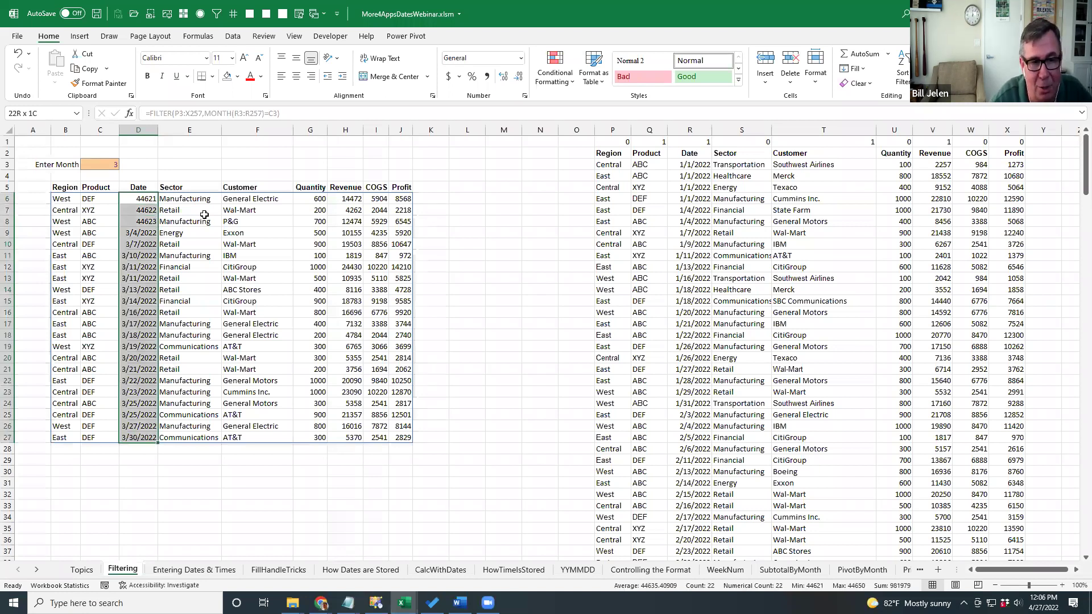
key("shift+Page_Down")
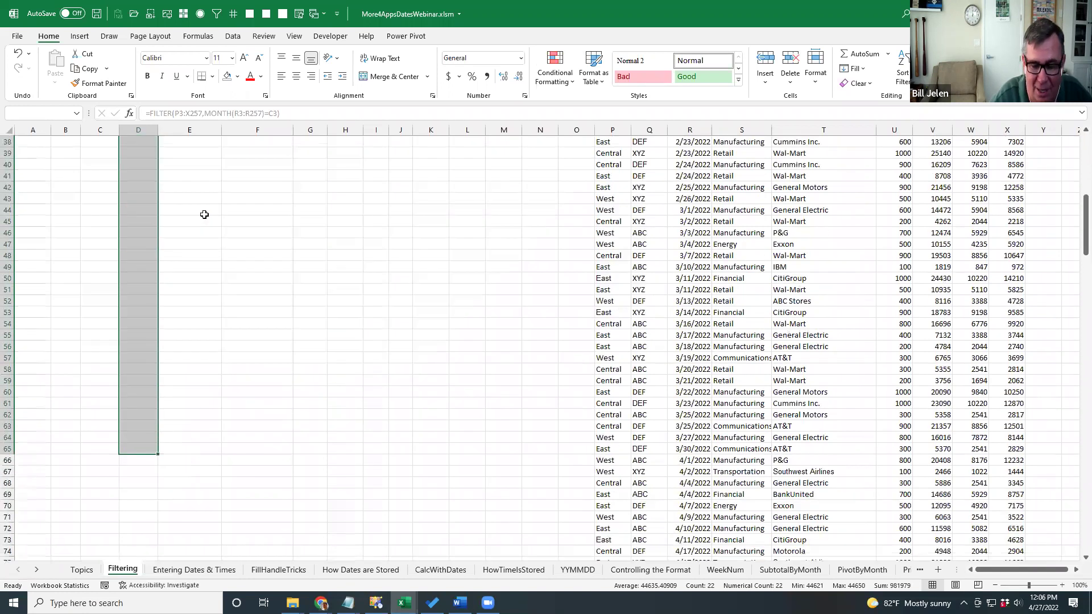
scroll(204, 214, "up", 12)
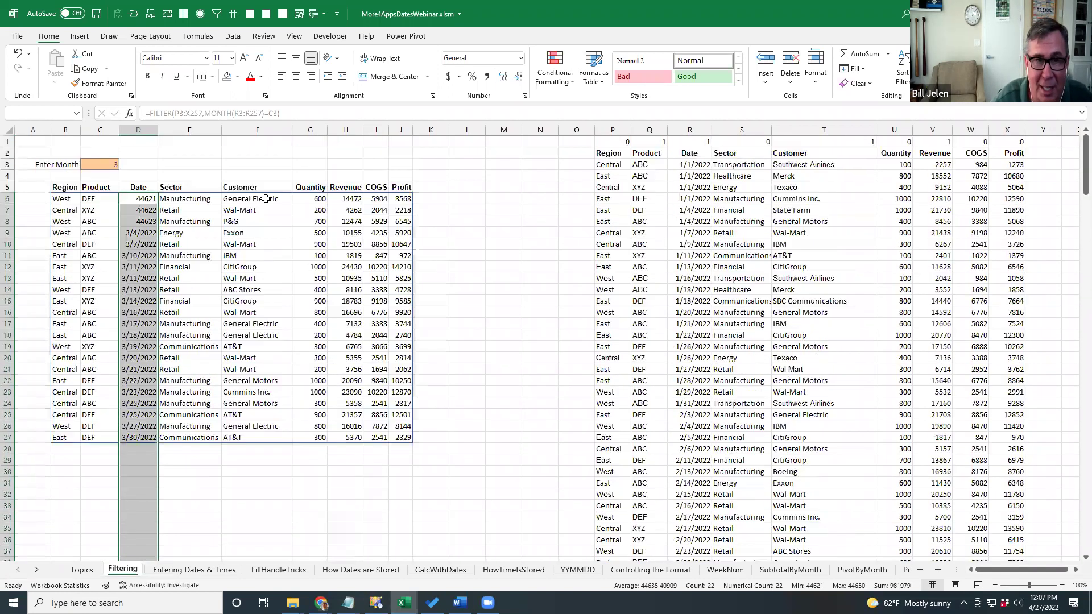
left_click(520, 58)
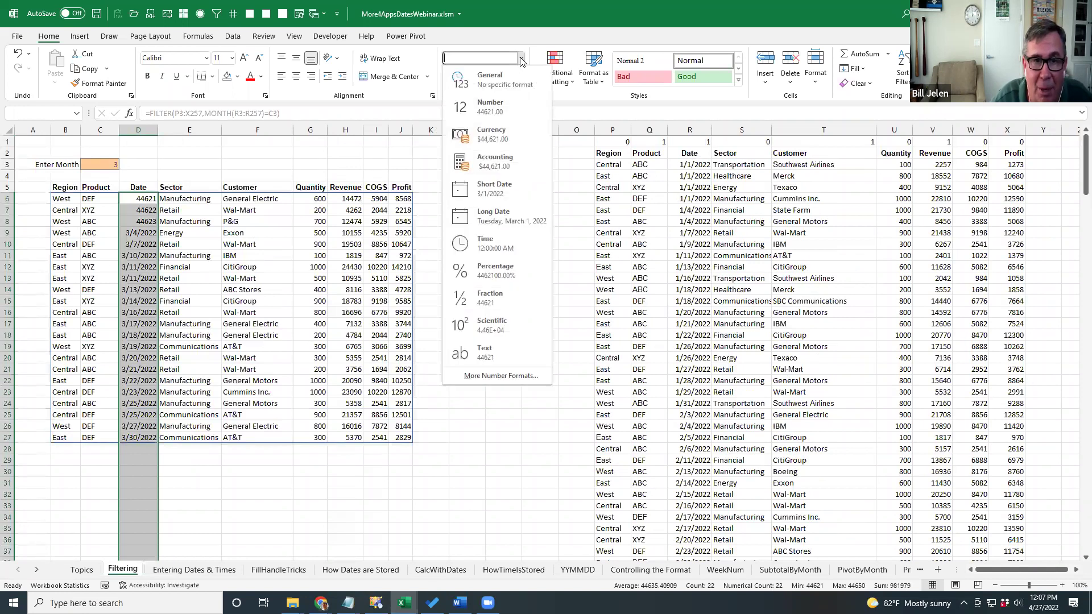
left_click(498, 194)
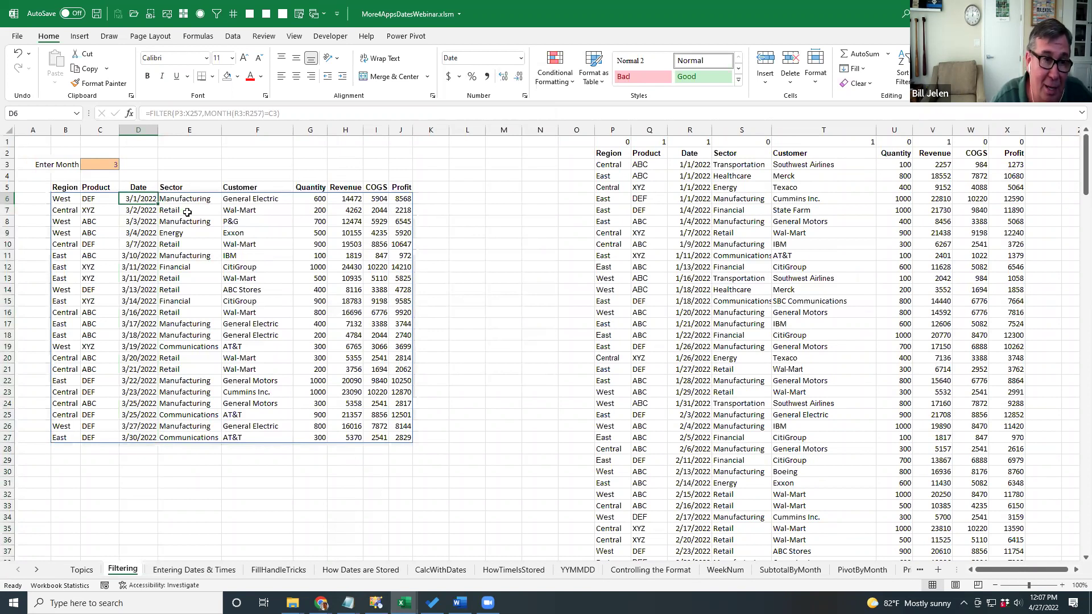
Set the Enter Month in C3 to 5, then to 12.
left_click(102, 163)
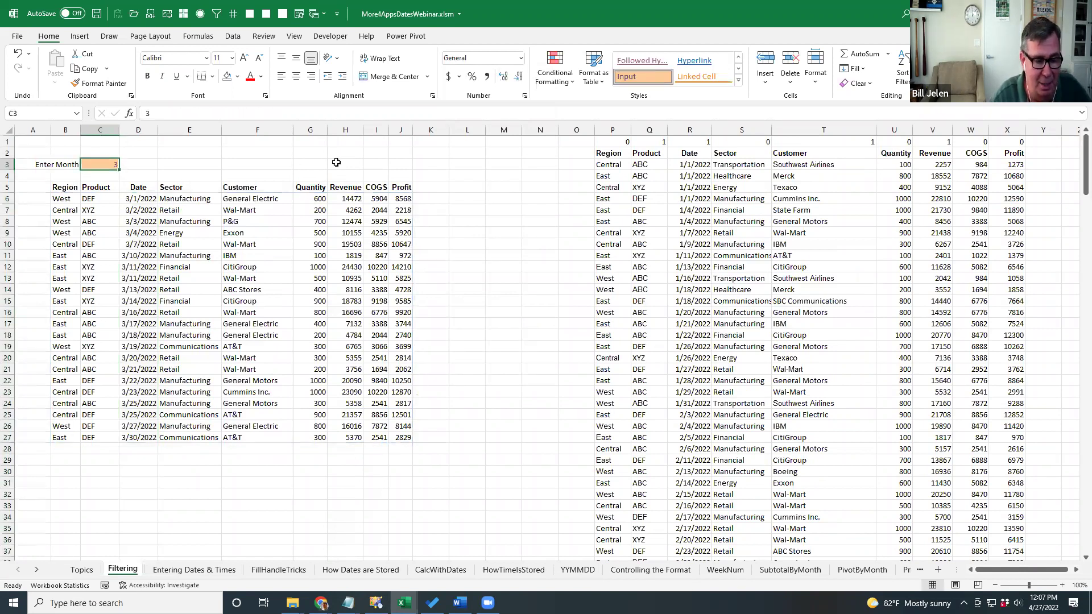
type("5")
key("Return")
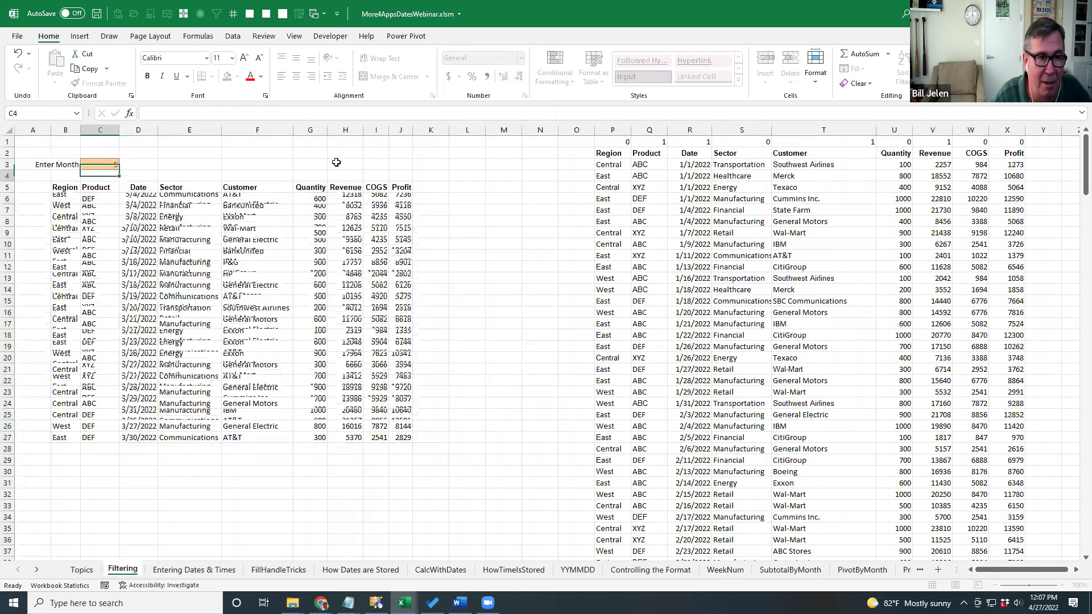
key("Up")
type("12")
key("Return")
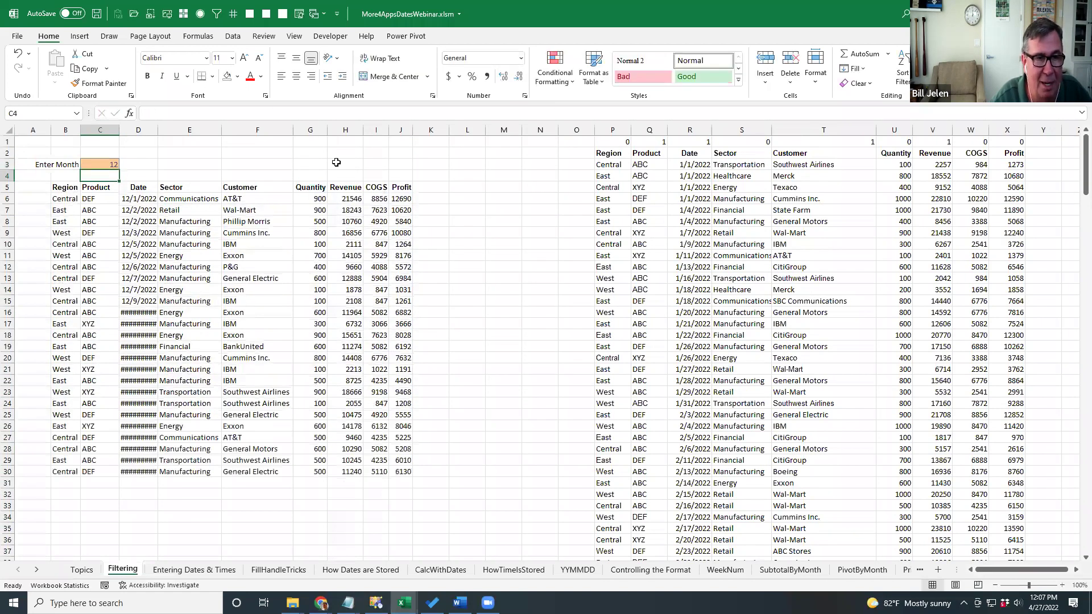
Widen column D so the December dates show in full, then move to the Entering Dates & Times sheet.
left_click_drag(159, 130, 171, 131)
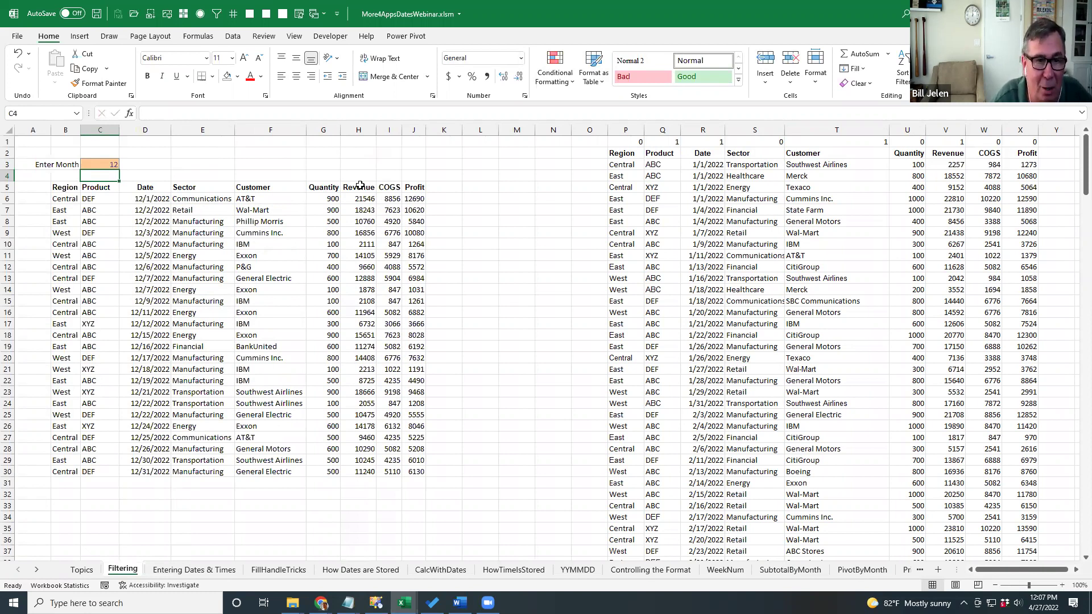
key("Down")
key("Down")
key("Left")
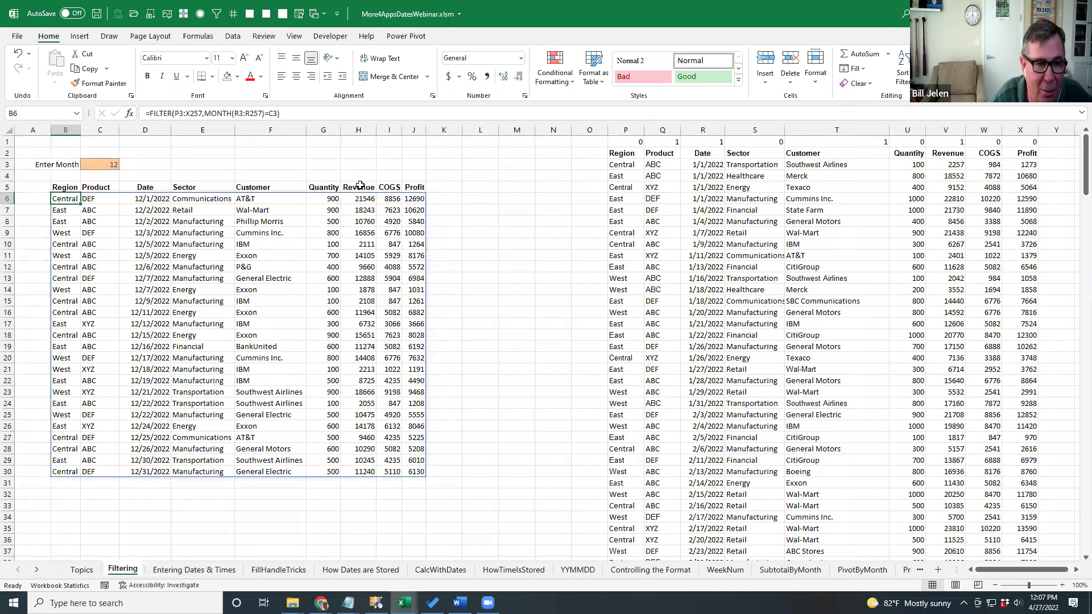
key("ctrl+Page_Down")
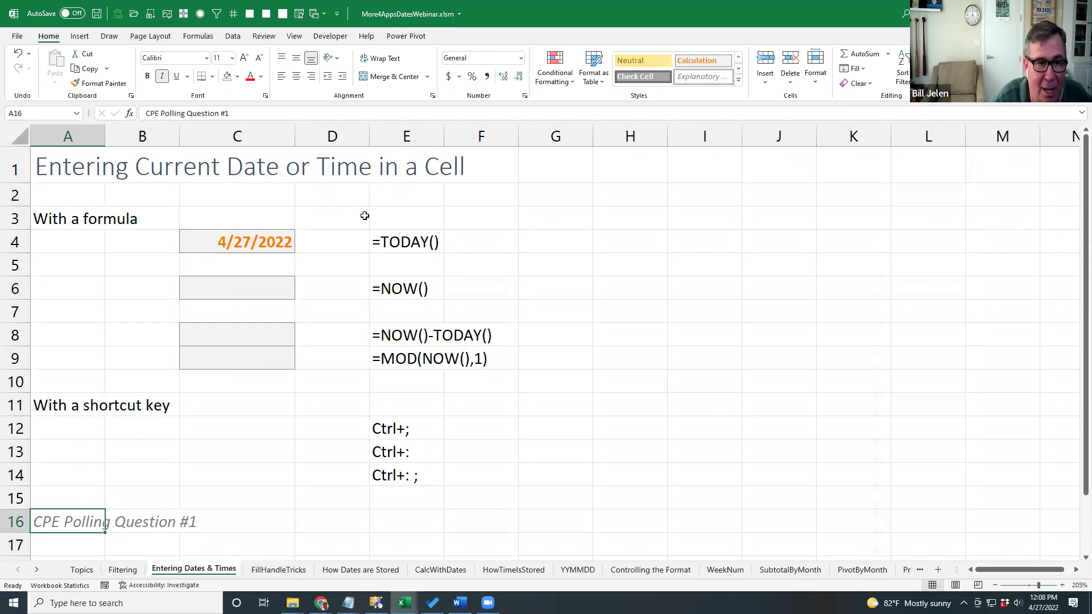
Enter =NOW() in C6, then re-enter C6 and the TODAY formula in C4 to refresh them.
left_click(263, 285)
type("=now()")
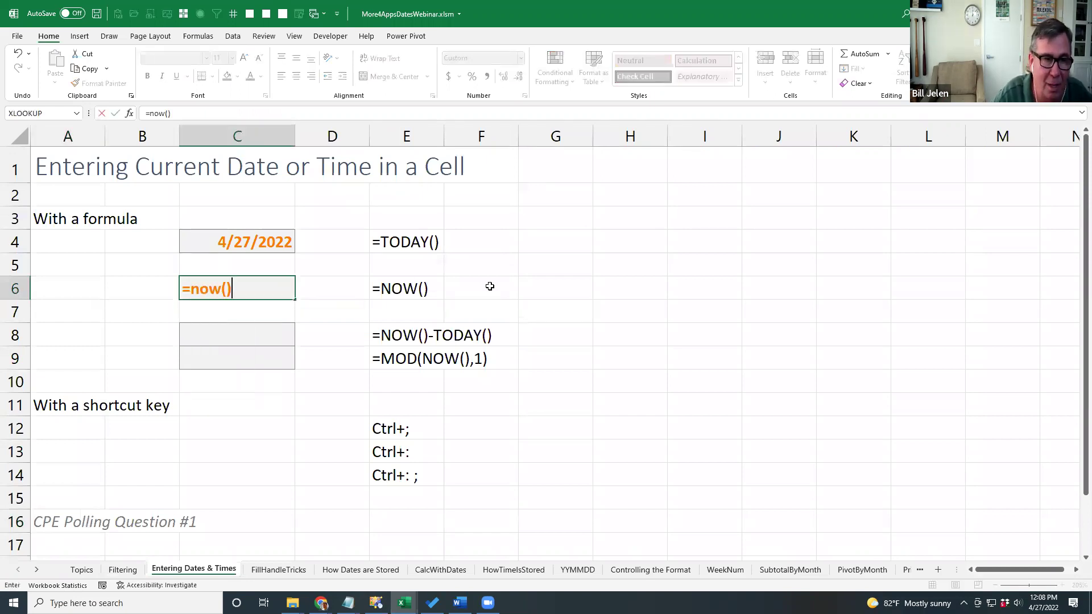
key("Return")
key("Up")
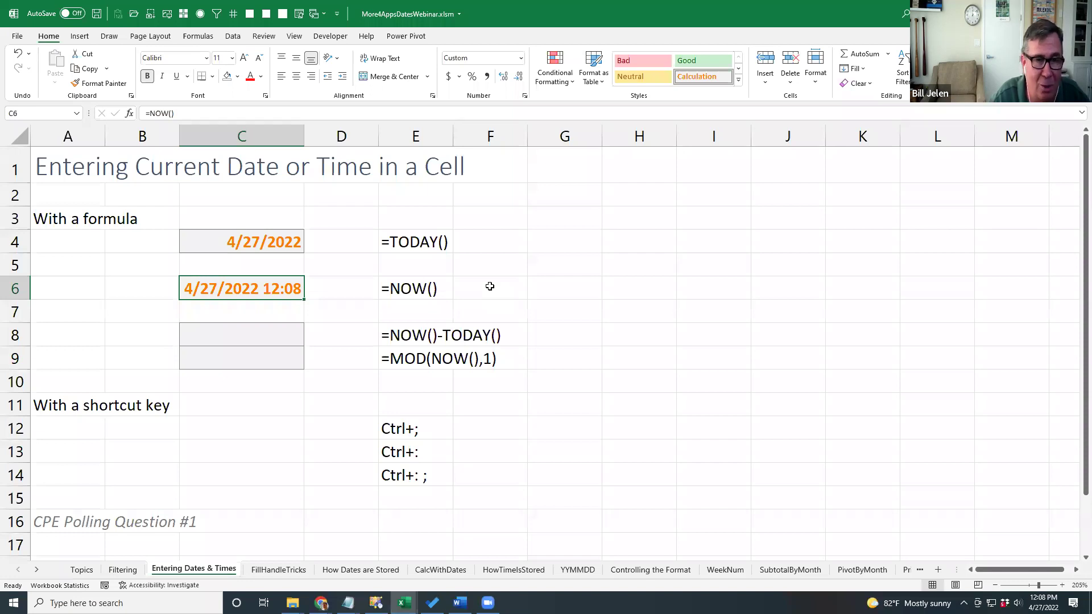
key("F2")
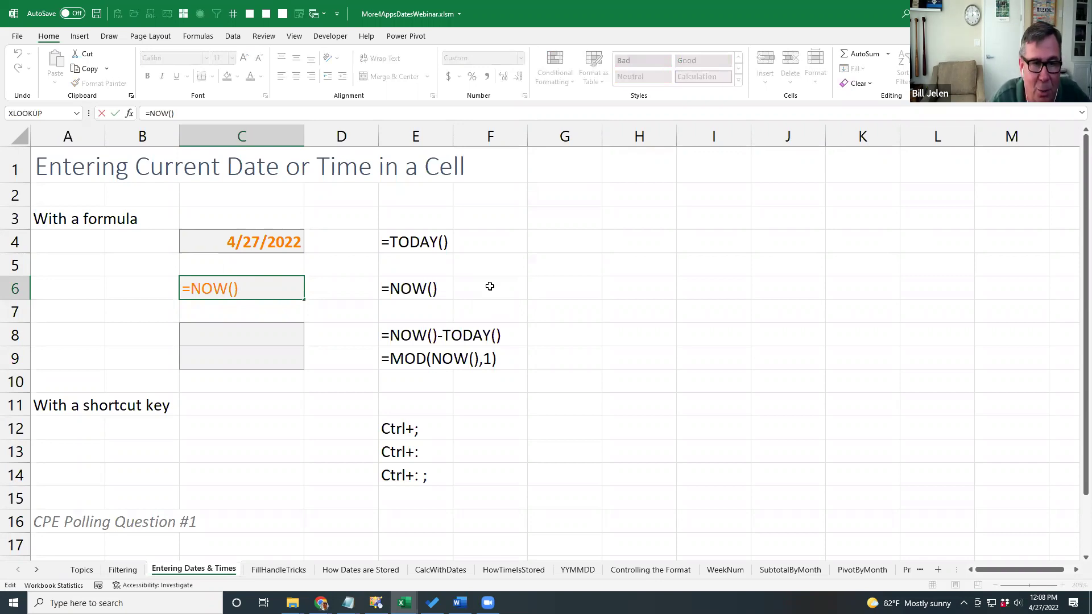
key("ctrl+Return")
key("Up")
key("Up")
key("F2")
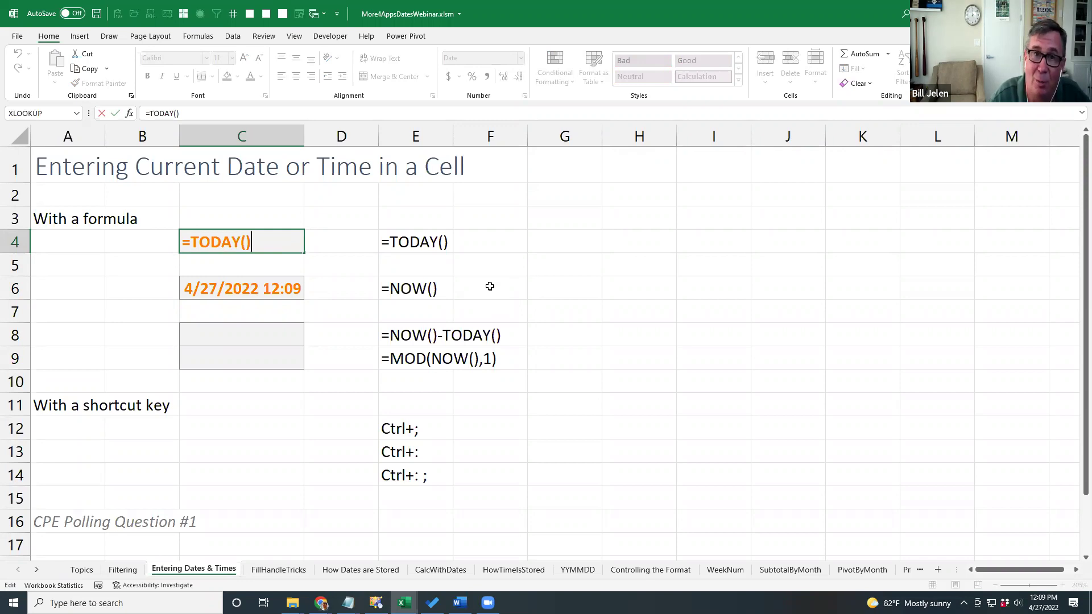
key("Return")
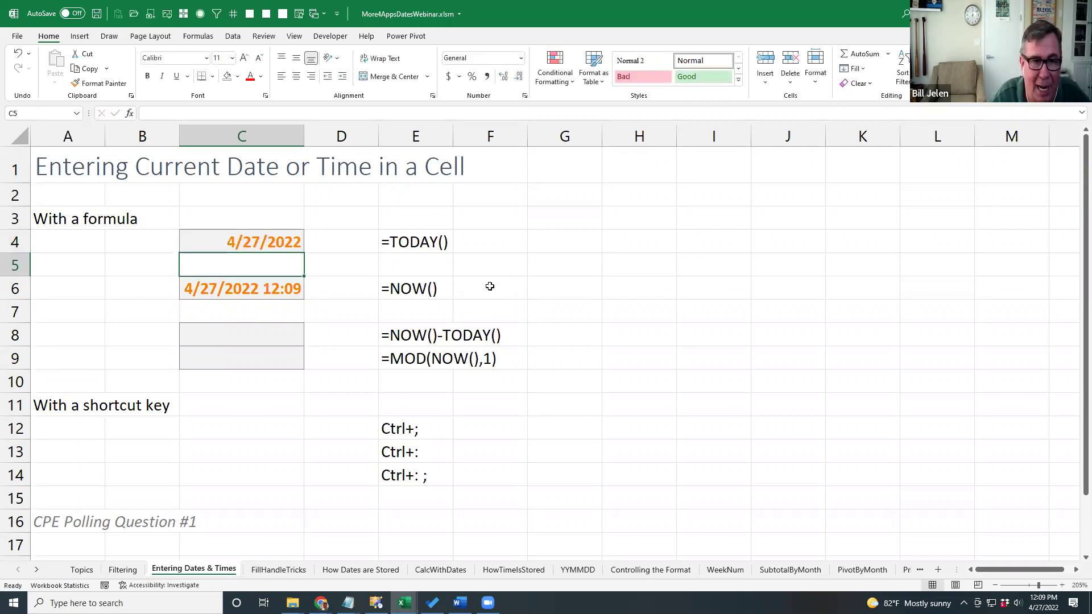
Enter =NOW()-TODAY() in C8 to return only the current time.
key("Down")
key("Down")
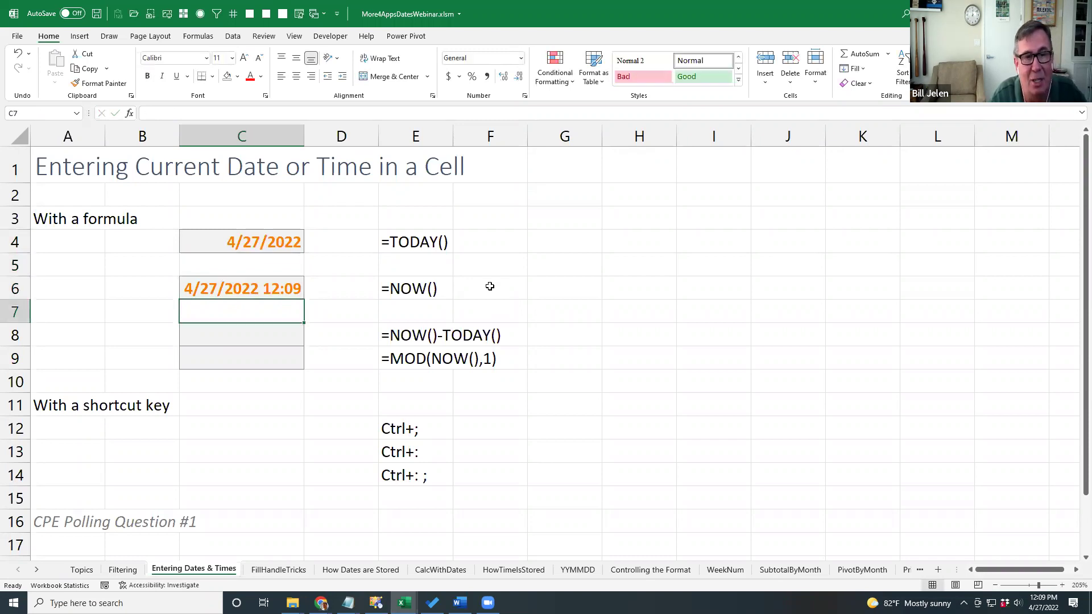
key("Down")
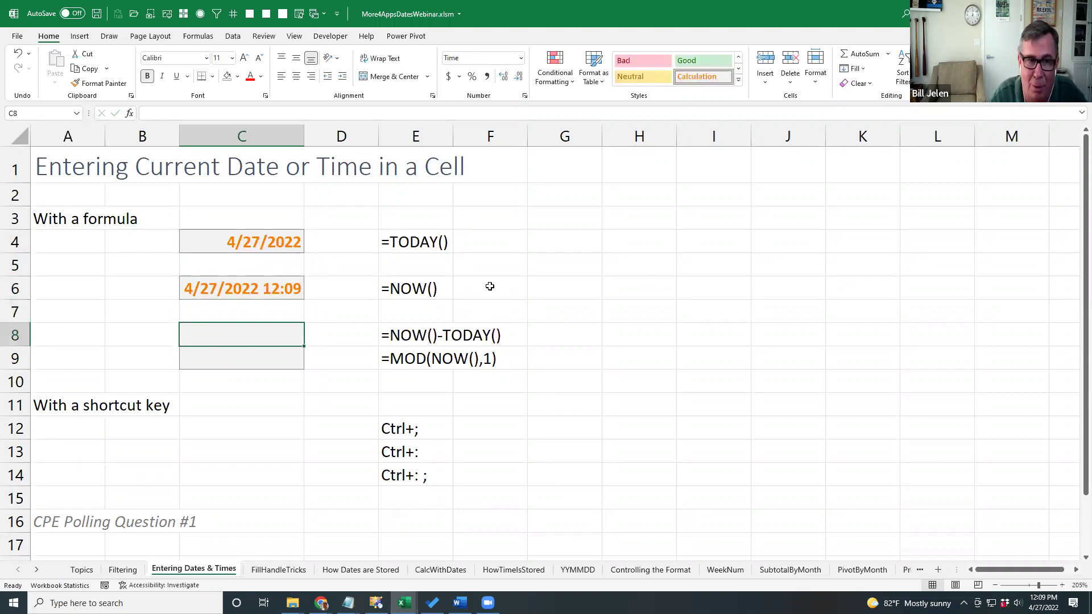
key("Up")
key("Up")
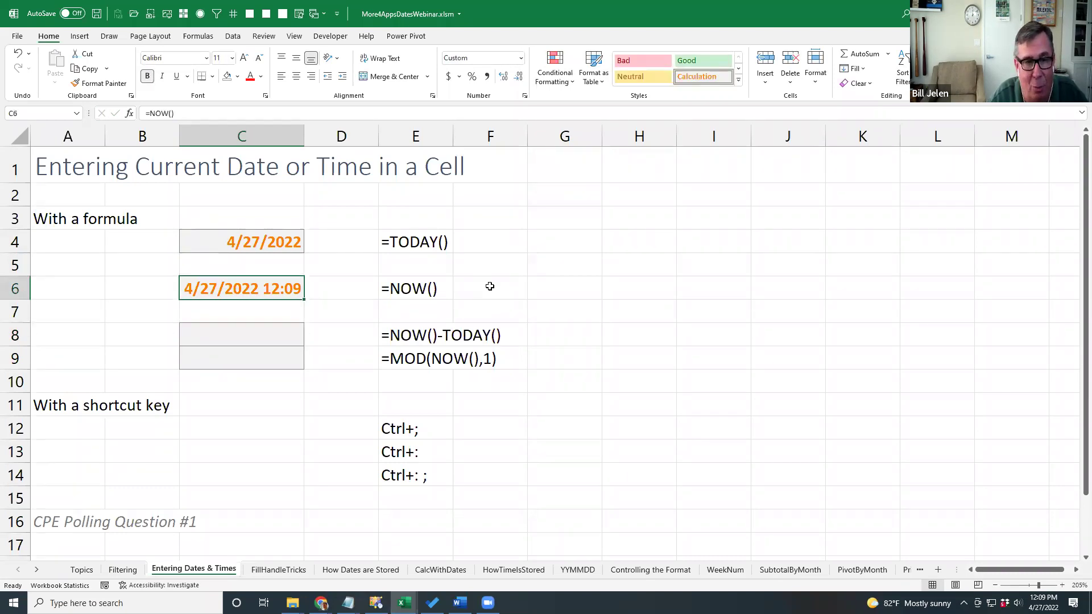
key("Down")
key("Down")
type("=NOW()-TODAY")
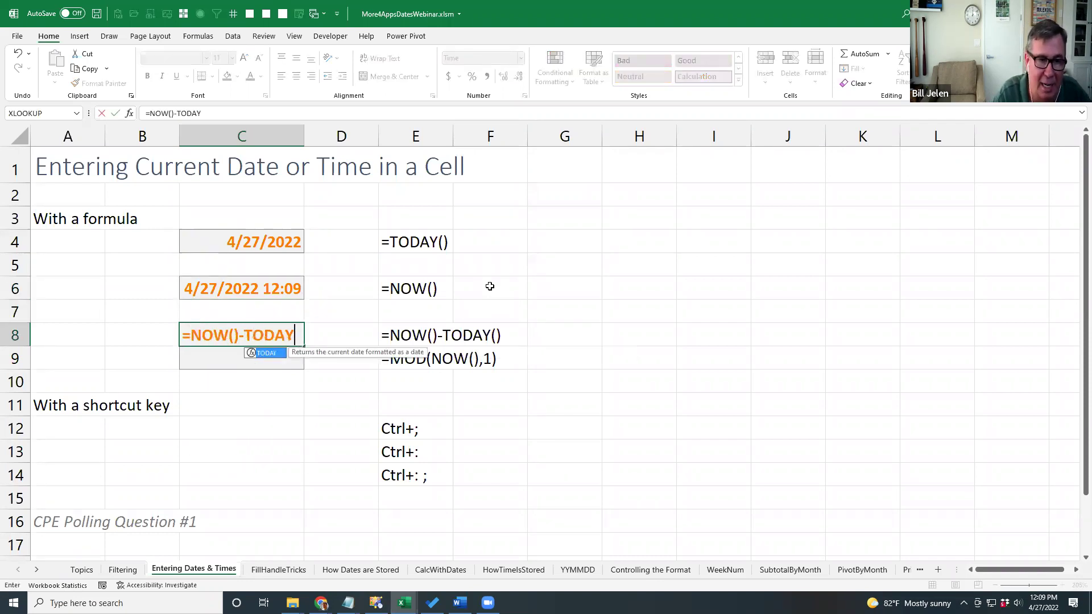
type("()")
key("Return")
key("Up")
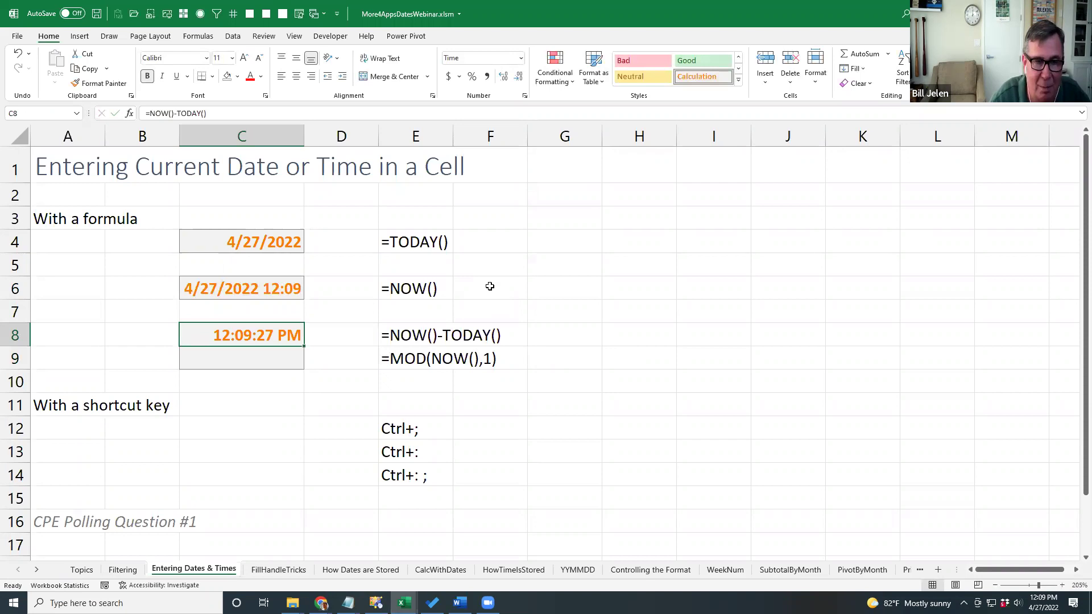
Enter =MOD(NOW(),1) in C9 as a second time-only formula.
key("Down")
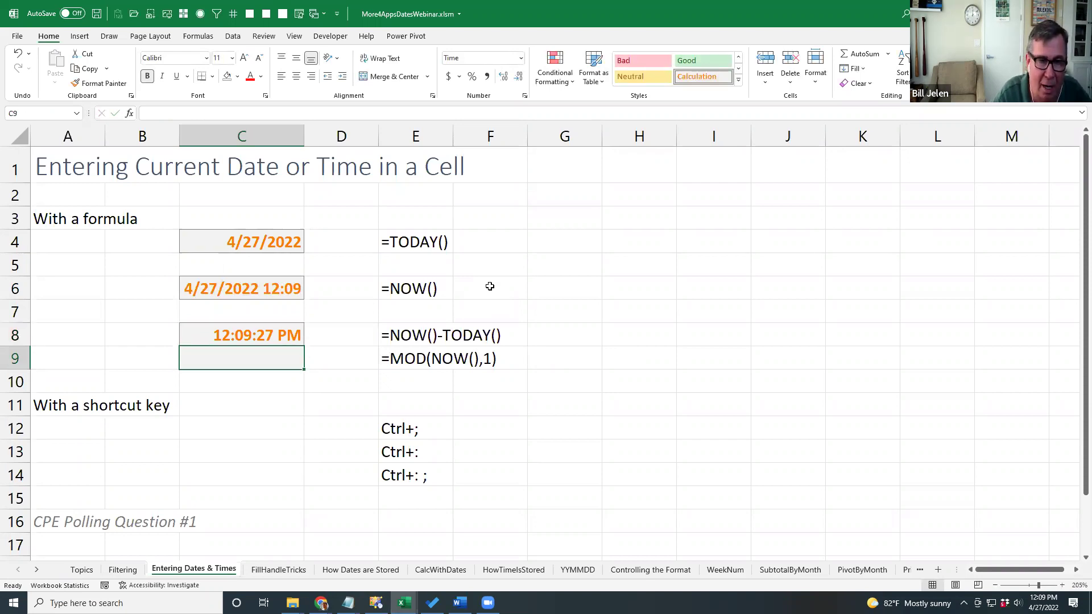
type("=MID(")
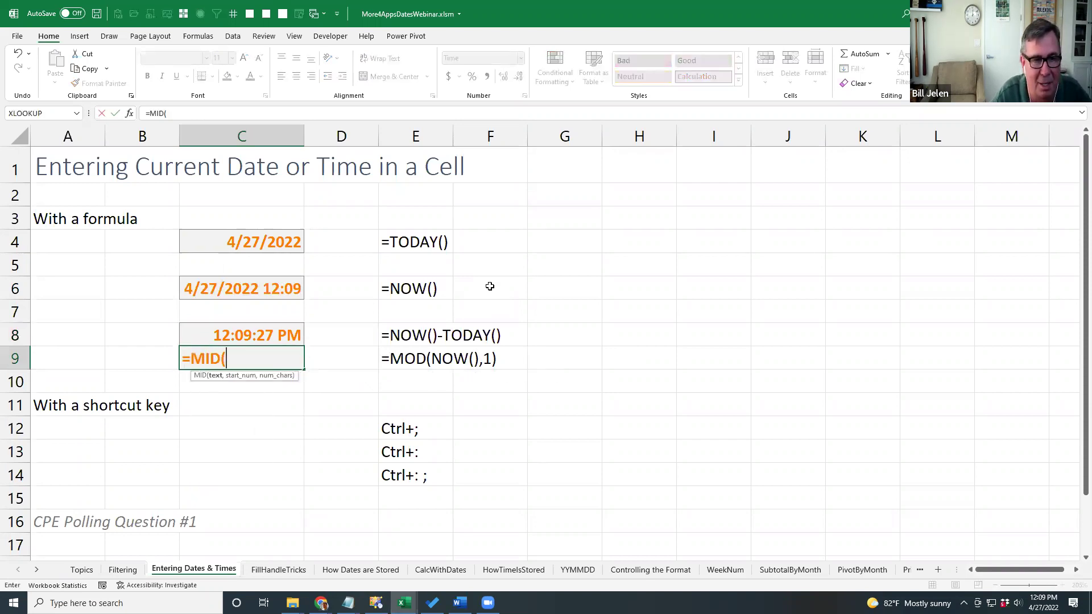
key("BackSpace")
key("BackSpace")
key("BackSpace")
type("OD(")
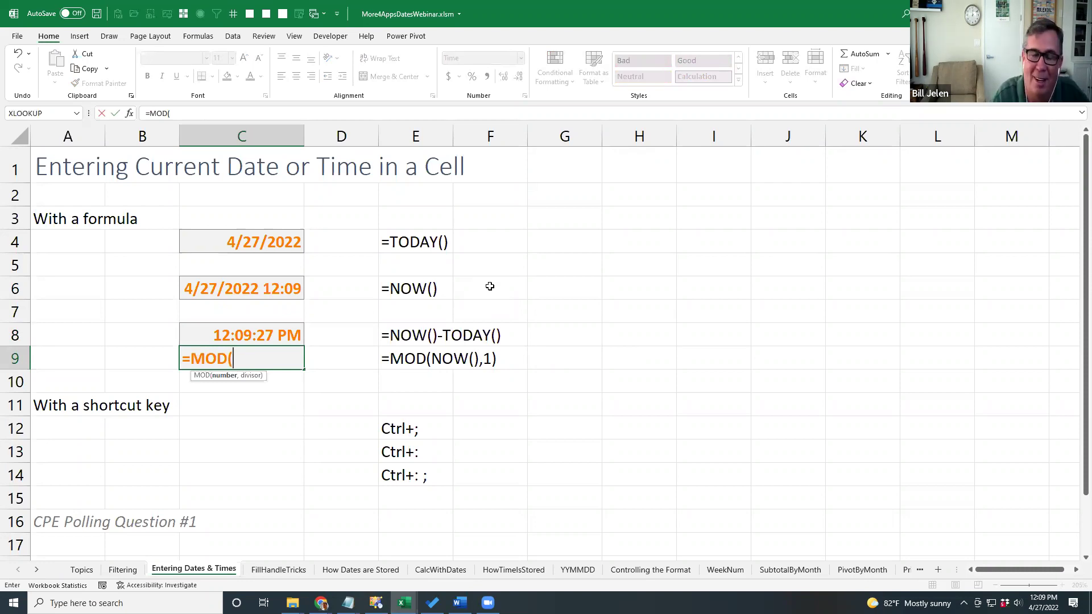
type("NOW(),1")
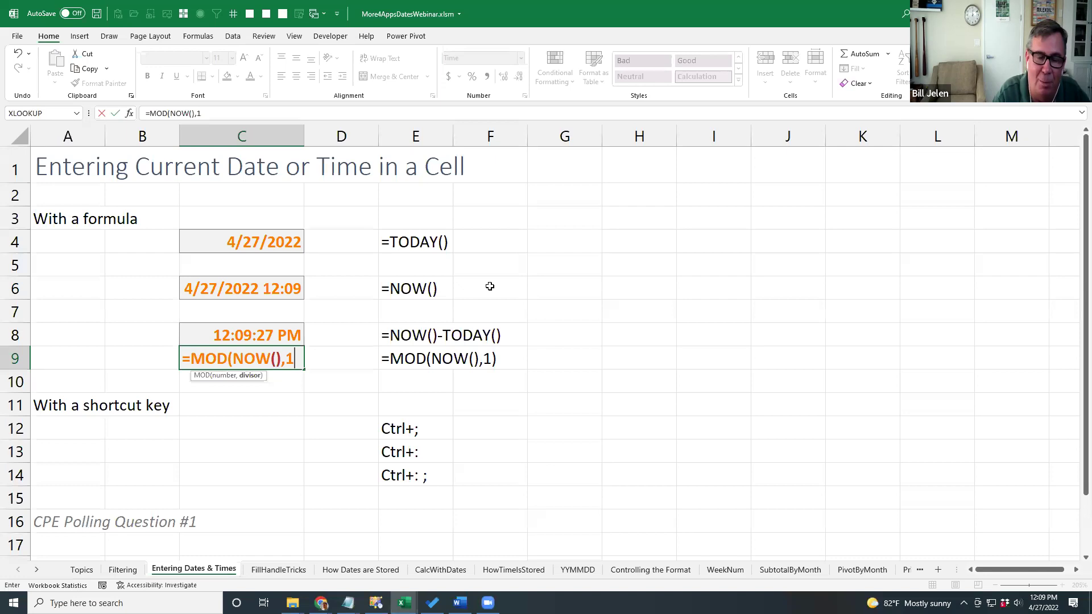
type(")")
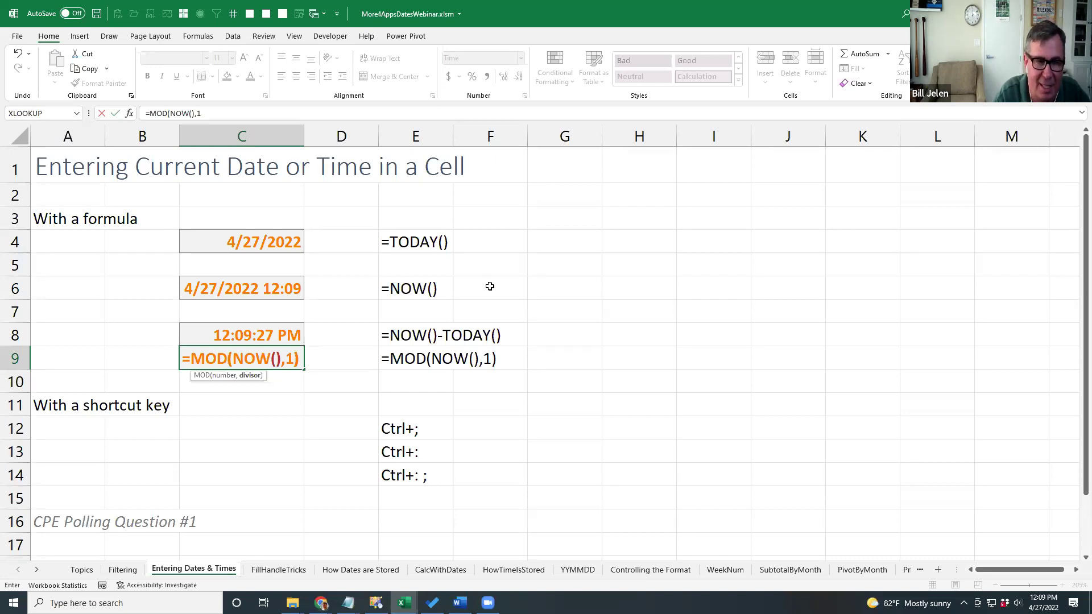
key("Return")
key("Up")
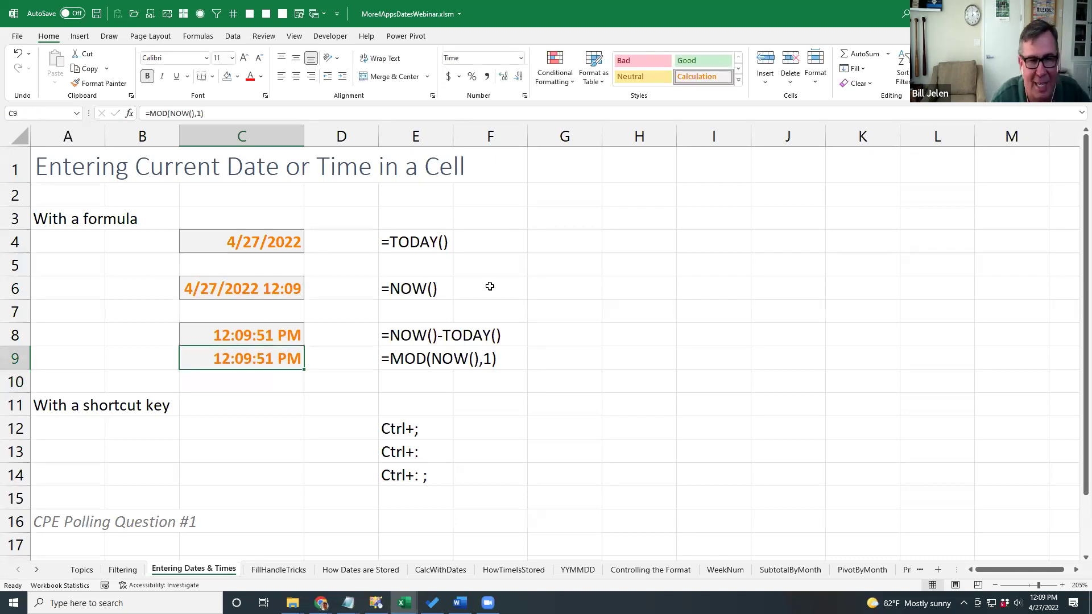
key("Up")
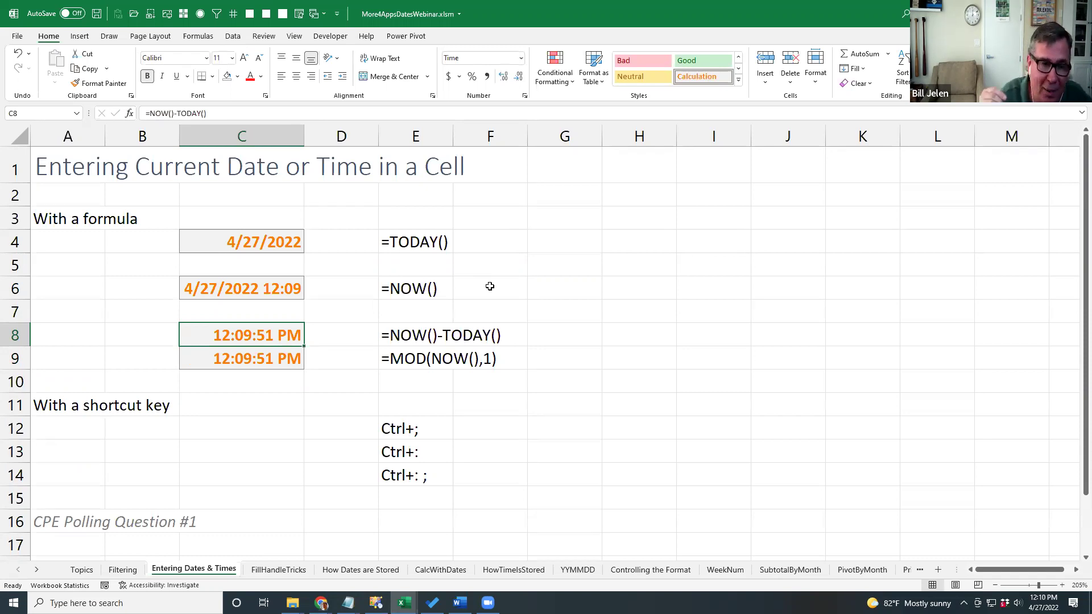
key("Down")
key("Down")
key("Down")
key("Down")
key("Down")
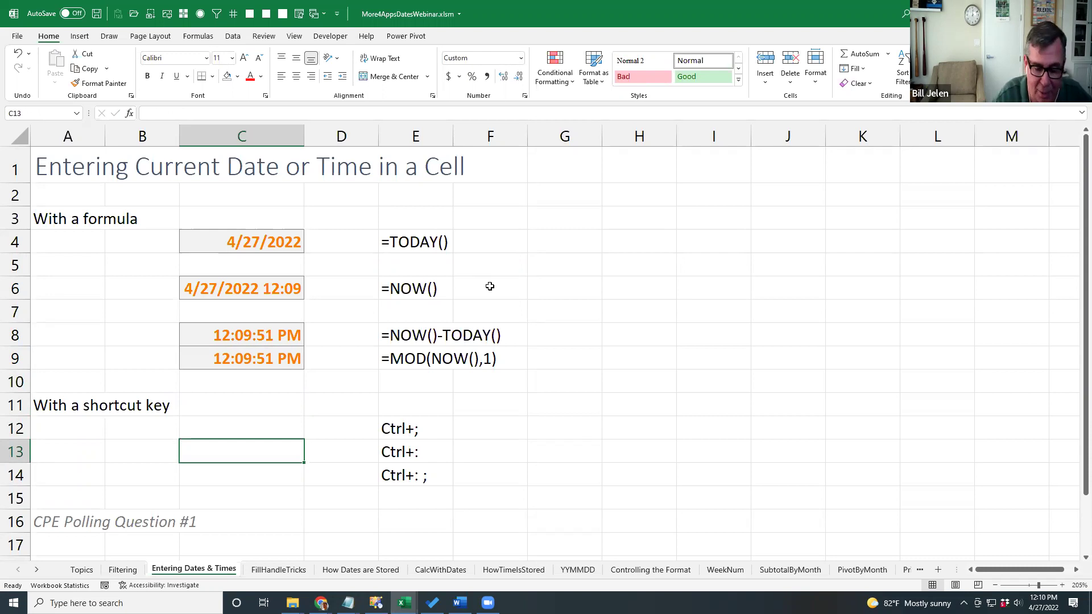
Stamp a fixed current time, 12:10 PM, in C13 and today's date, 4/27/2022, in C12.
key("ctrl+shift+semicolon")
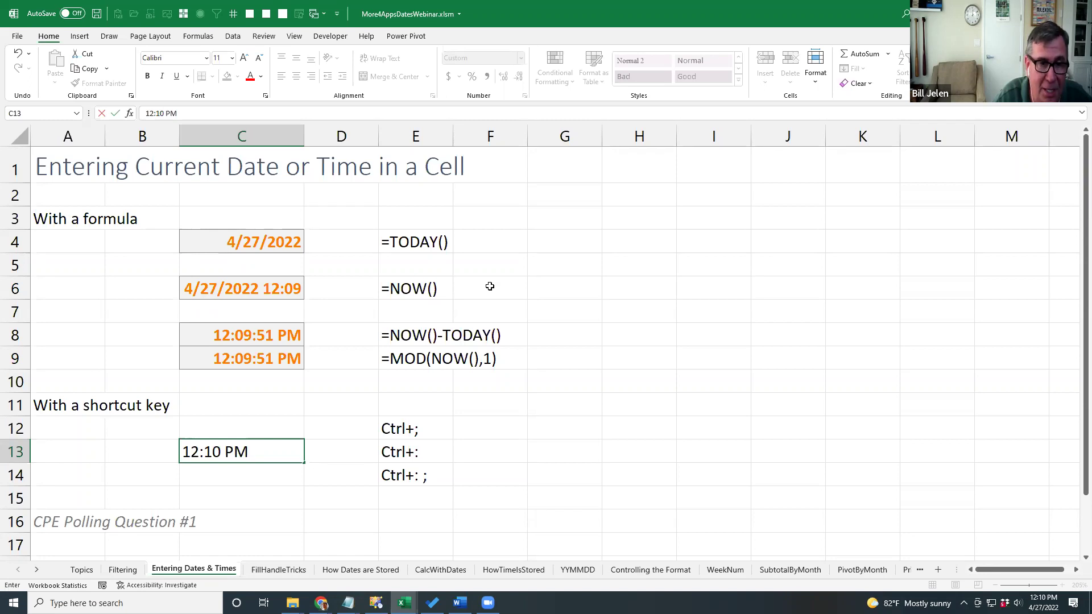
key("Return")
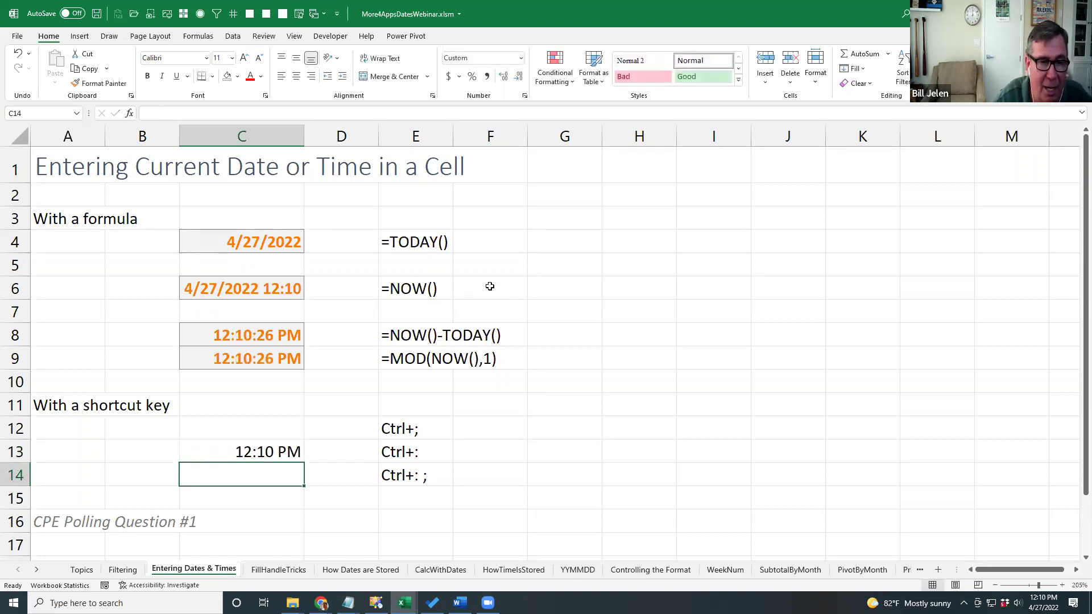
key("Up")
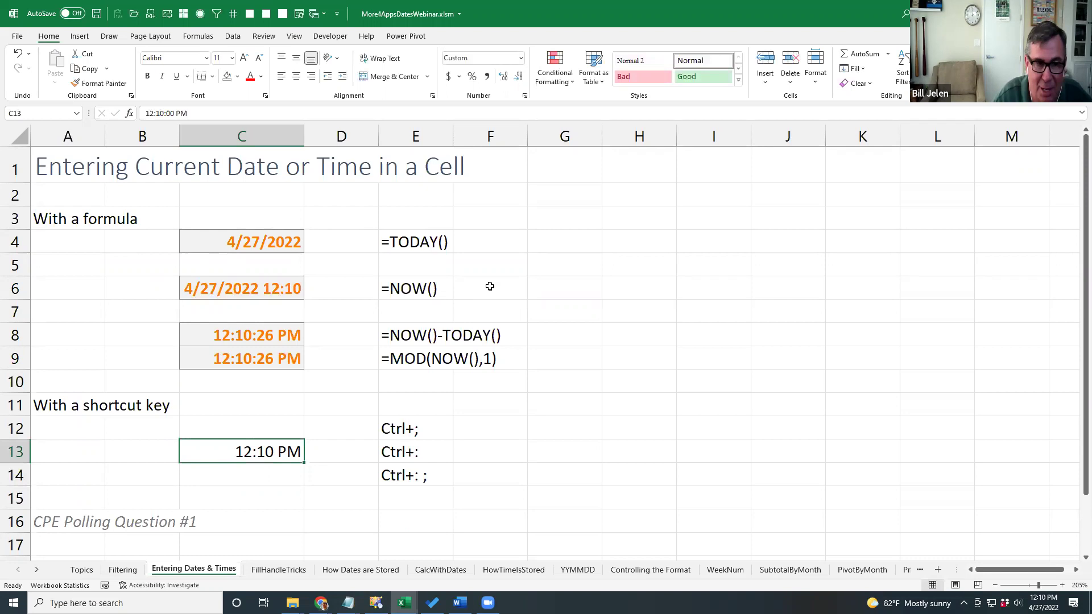
key("Up")
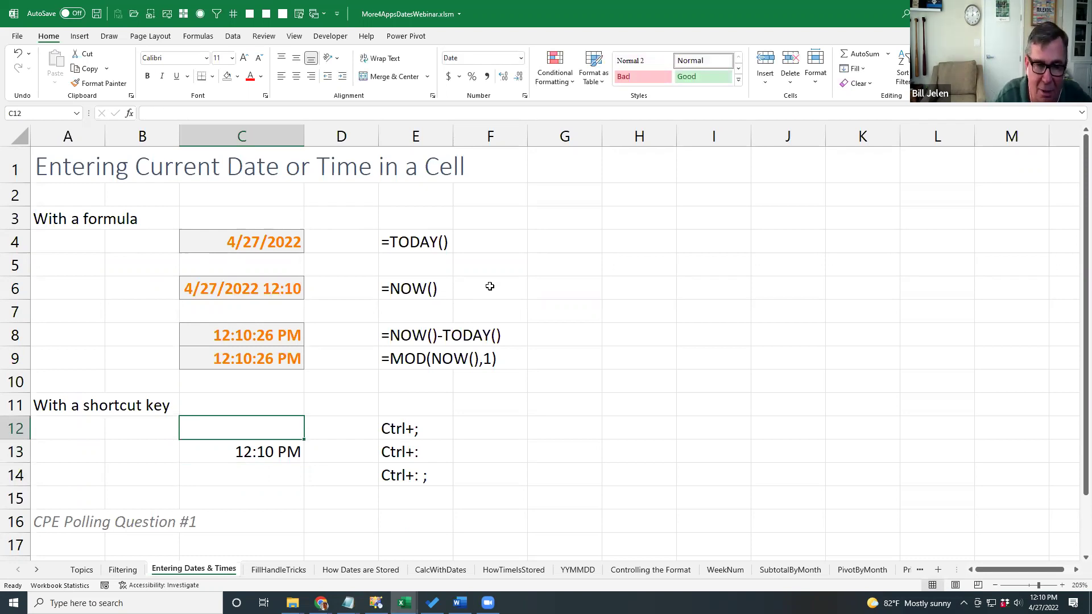
key("ctrl+semicolon")
key("Return")
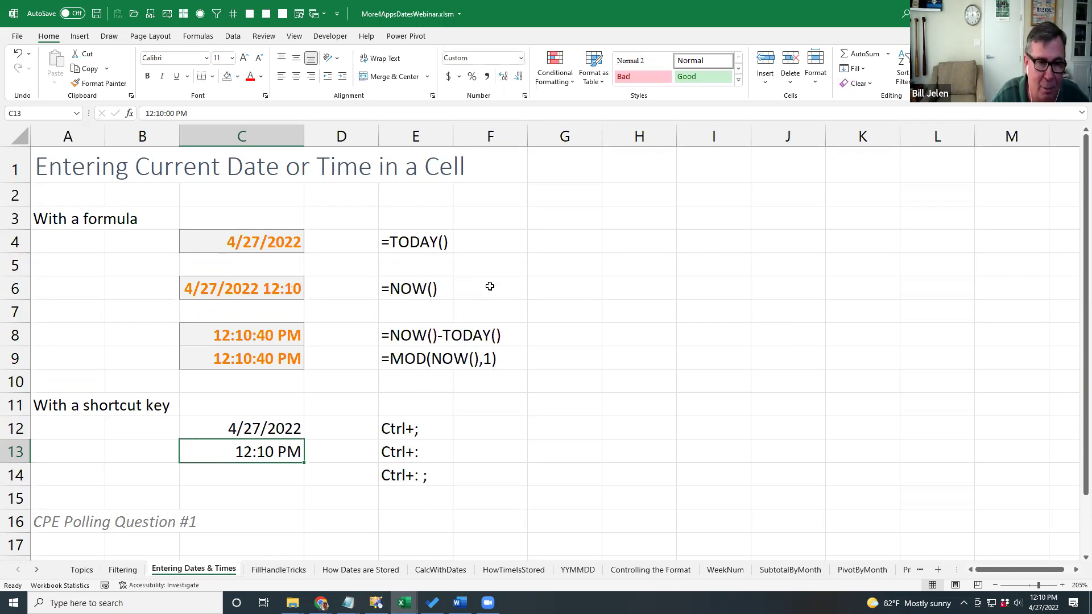
Put the fixed date-time stamp 4/27/2022 12:11 in C14 using the time and date shortcuts.
key("Up")
key("Up")
key("Up")
key("Up")
key("Up")
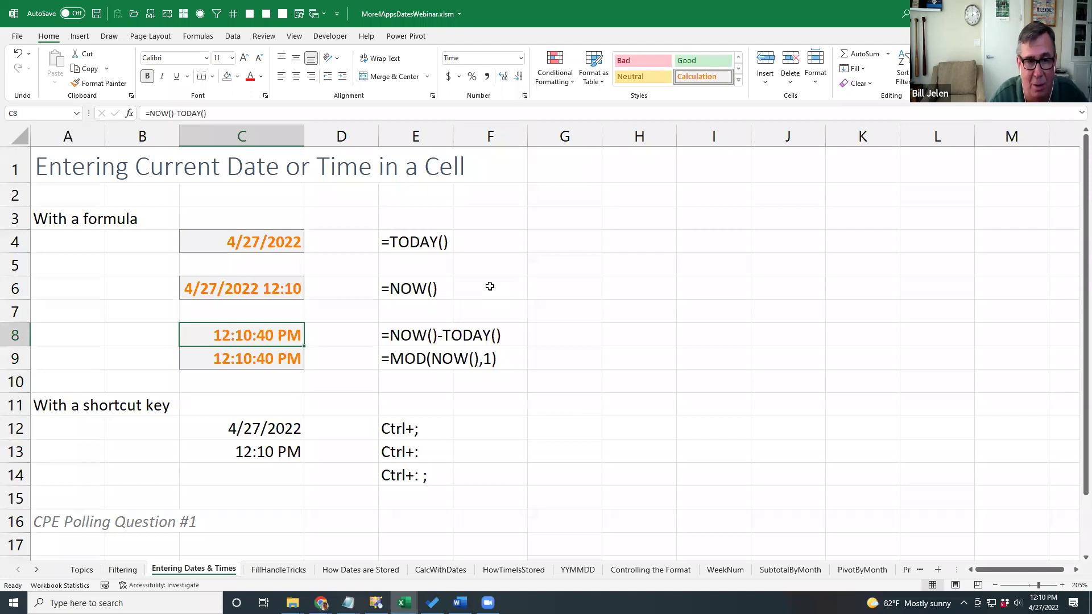
key("Down")
key("Down")
key("Down")
key("Down")
key("Down")
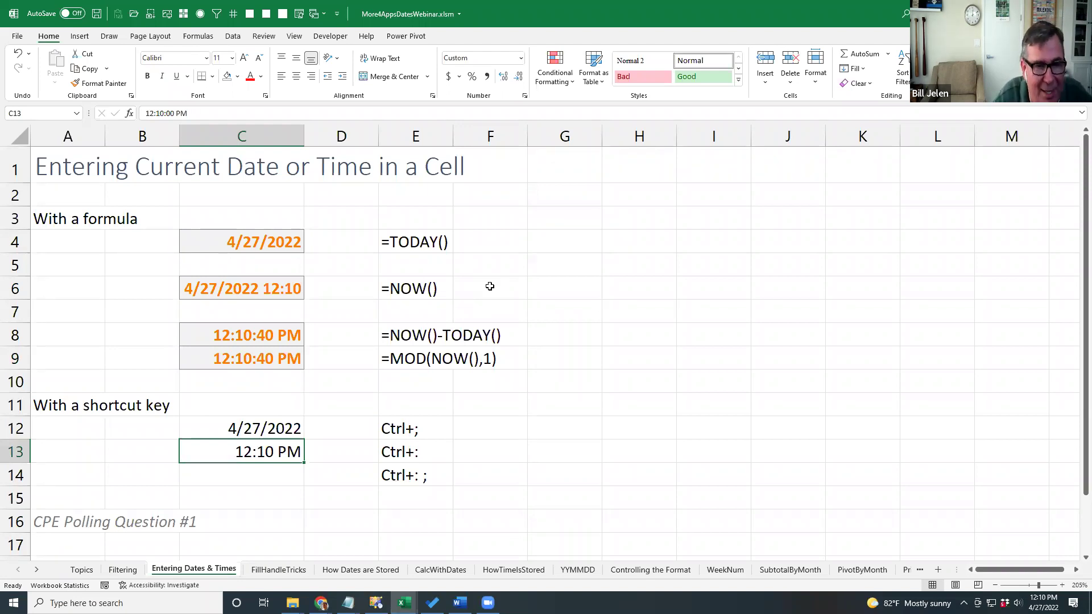
key("Down")
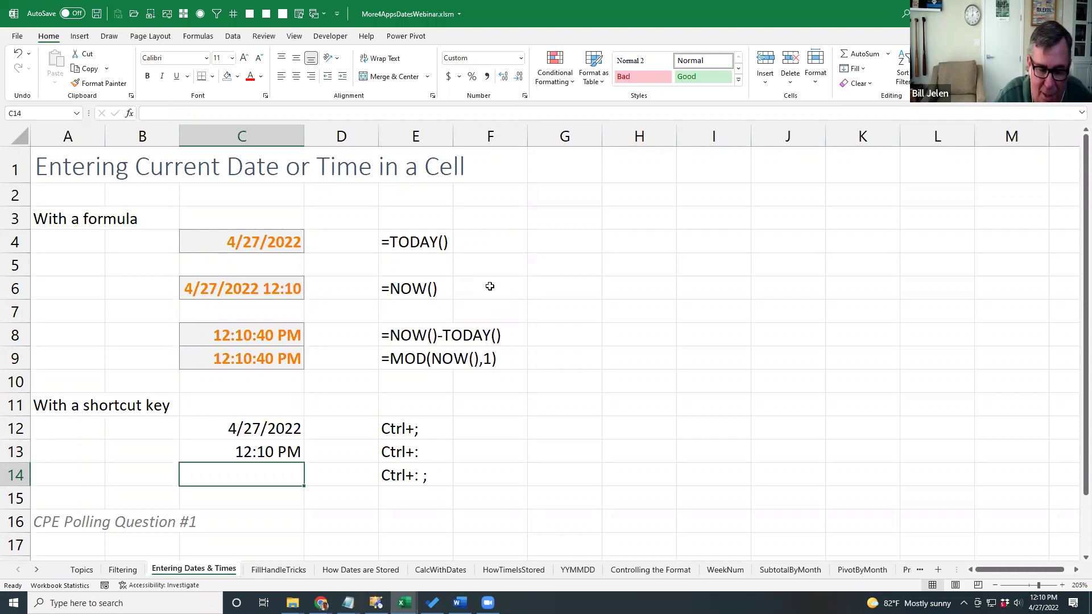
key("ctrl+shift+semicolon")
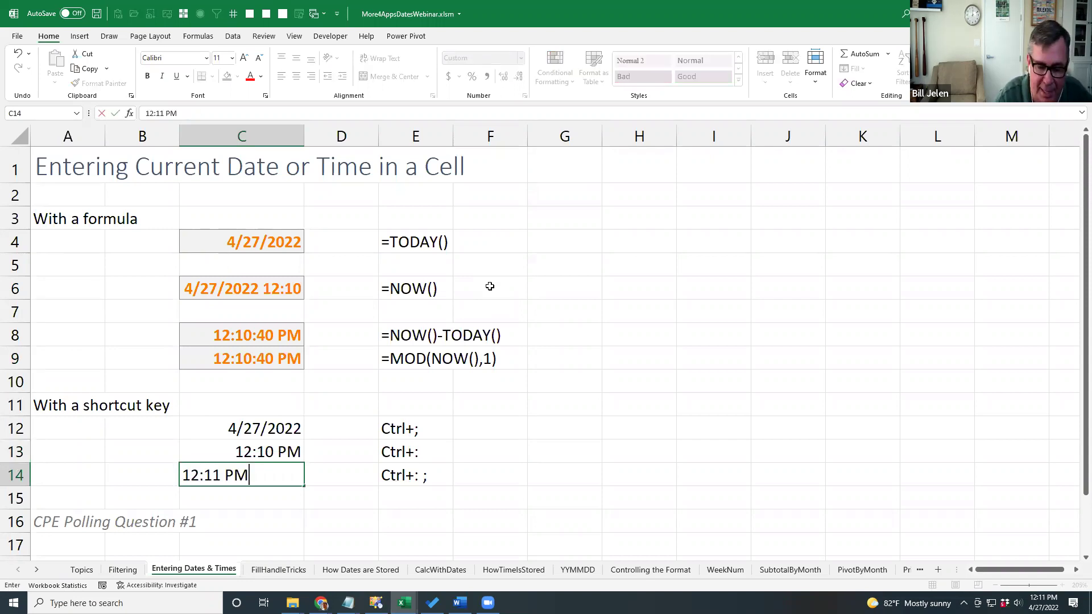
key("ctrl+semicolon")
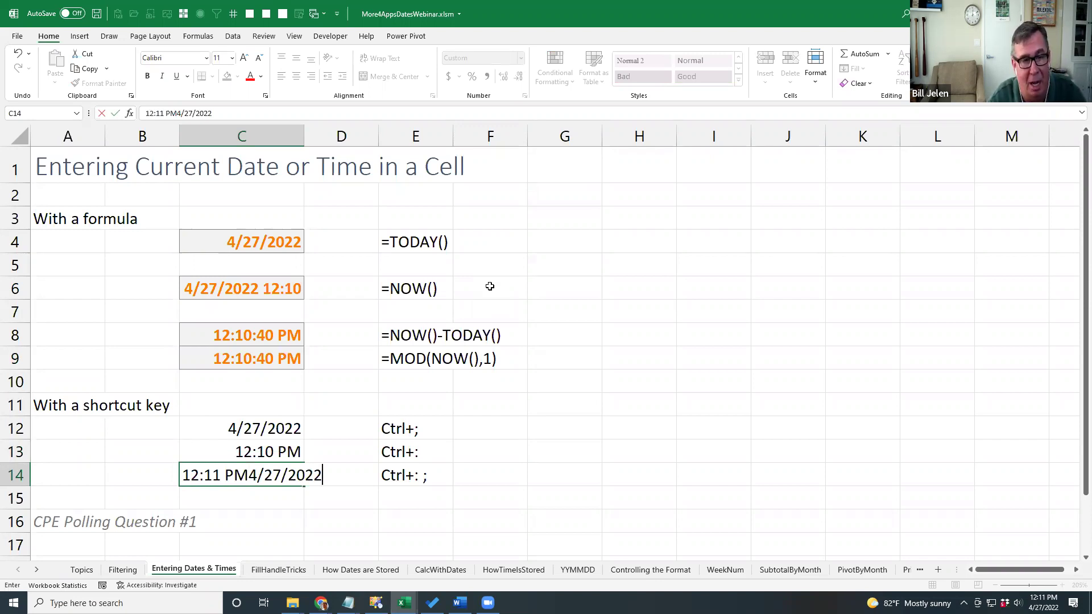
key("Return")
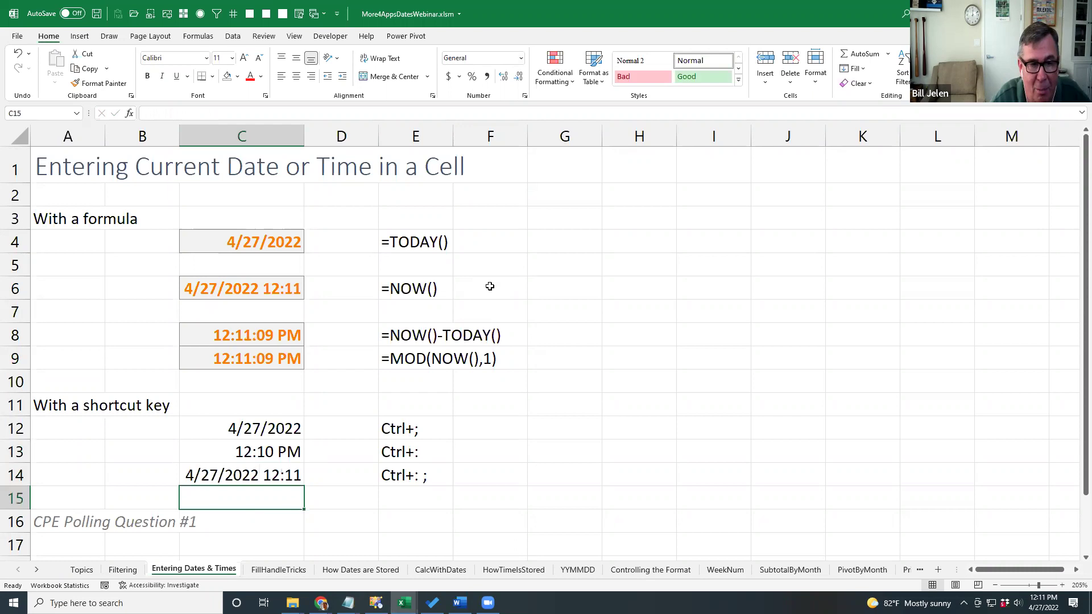
key("Up")
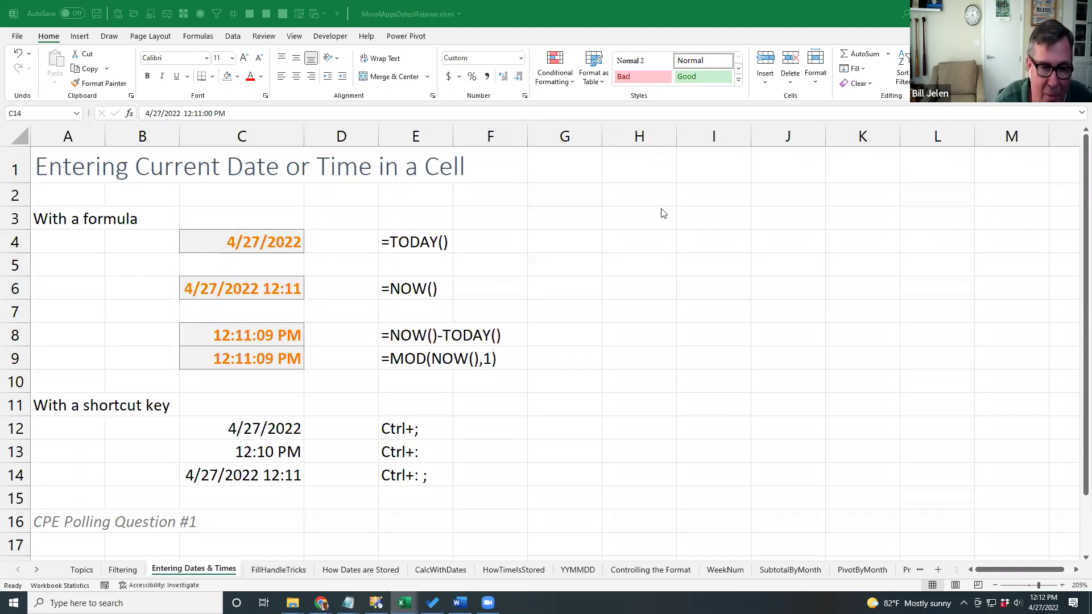
Open the FillHandleTricks sheet and select the January starter cell A3.
left_click(280, 570)
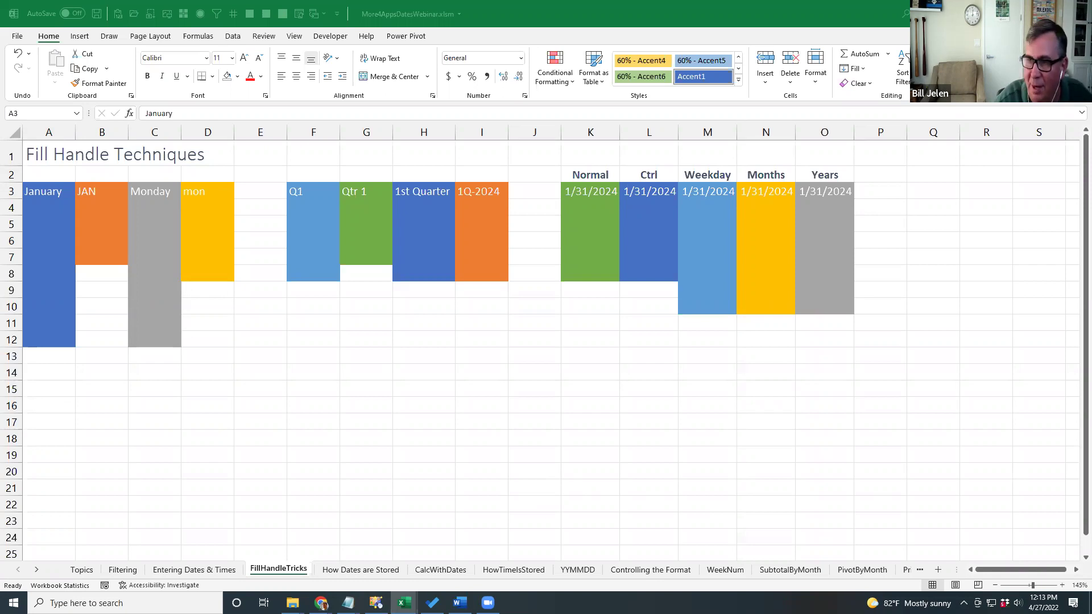
left_click(72, 199)
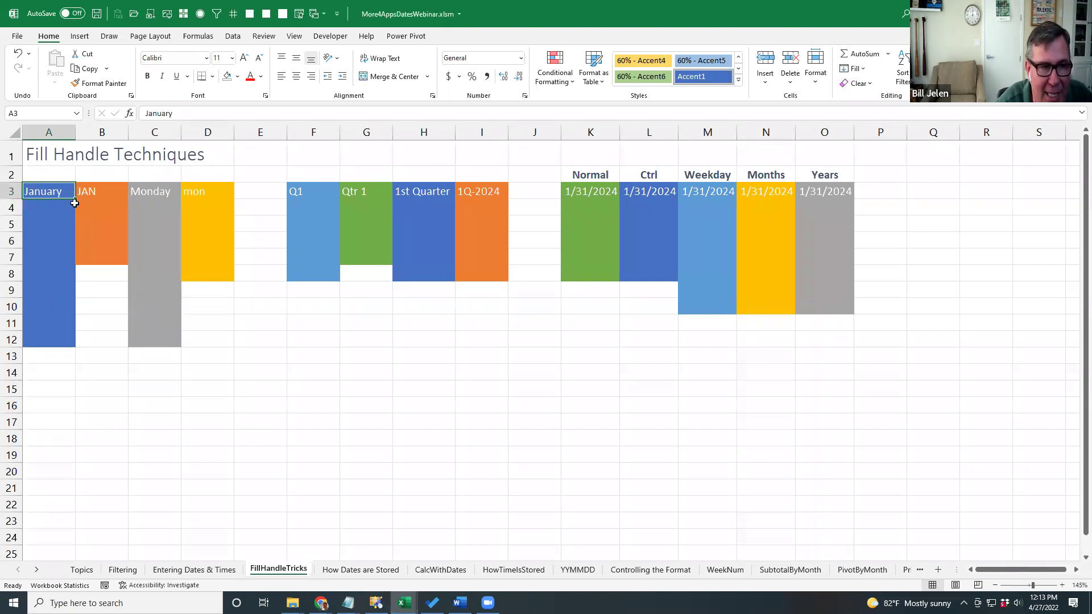
AutoFill January–December down column A, full and short weekdays in C and D, and FEB–OCT in B.
left_click_drag(76, 202, 79, 374)
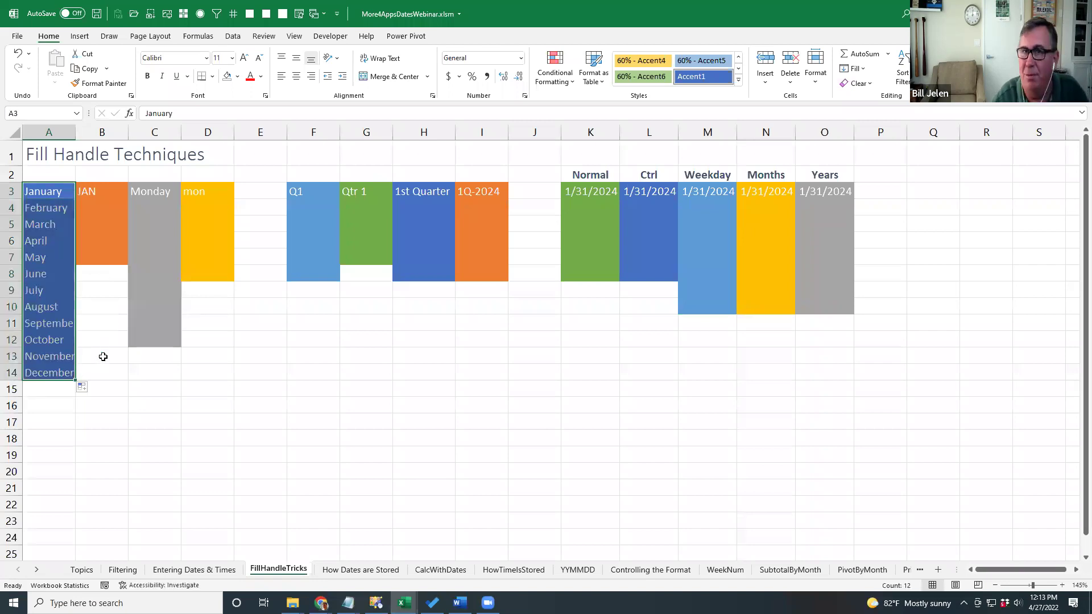
left_click(150, 195)
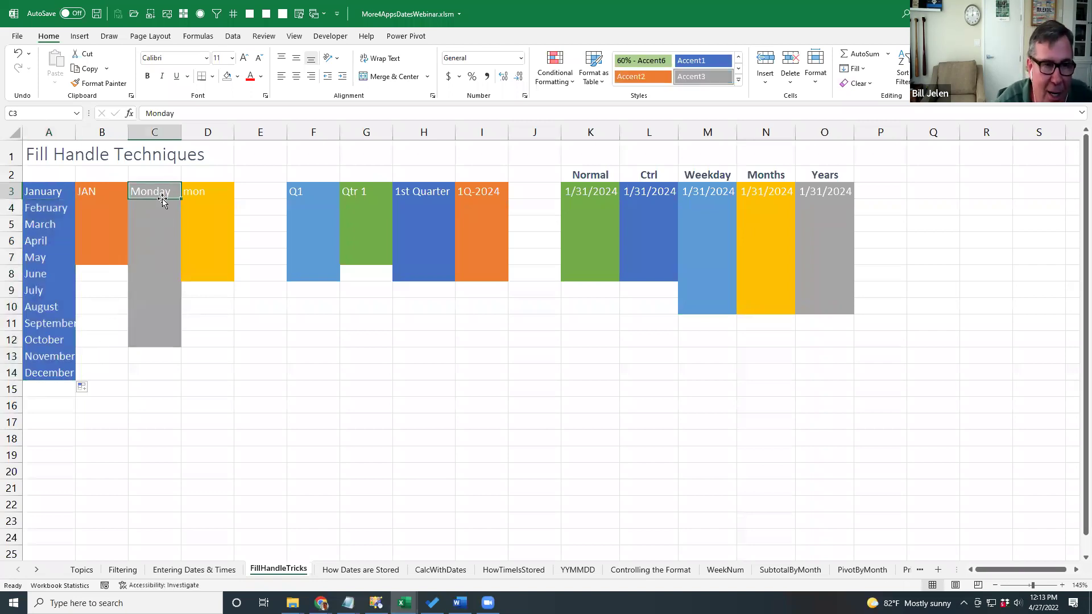
left_click_drag(181, 199, 190, 496)
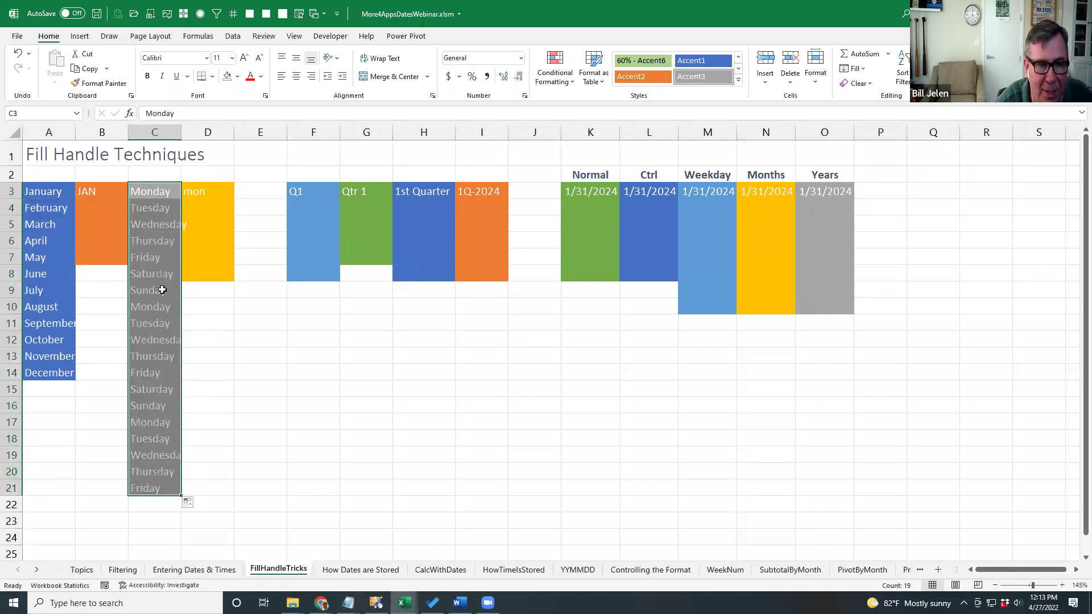
left_click(156, 308)
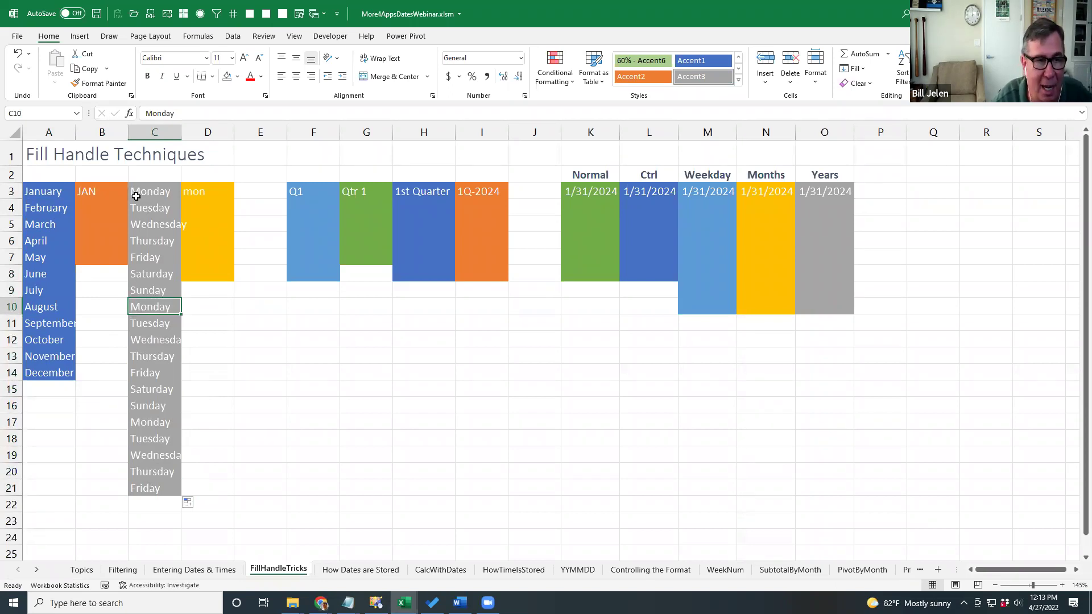
left_click(195, 193)
left_click_drag(233, 199, 237, 357)
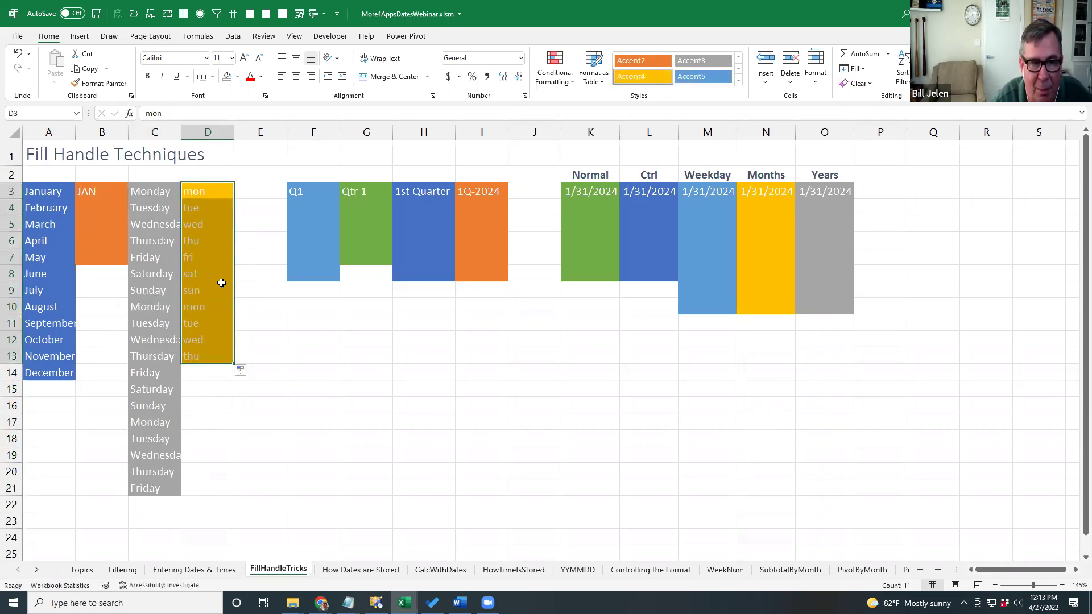
left_click(103, 193)
left_click_drag(127, 199, 114, 344)
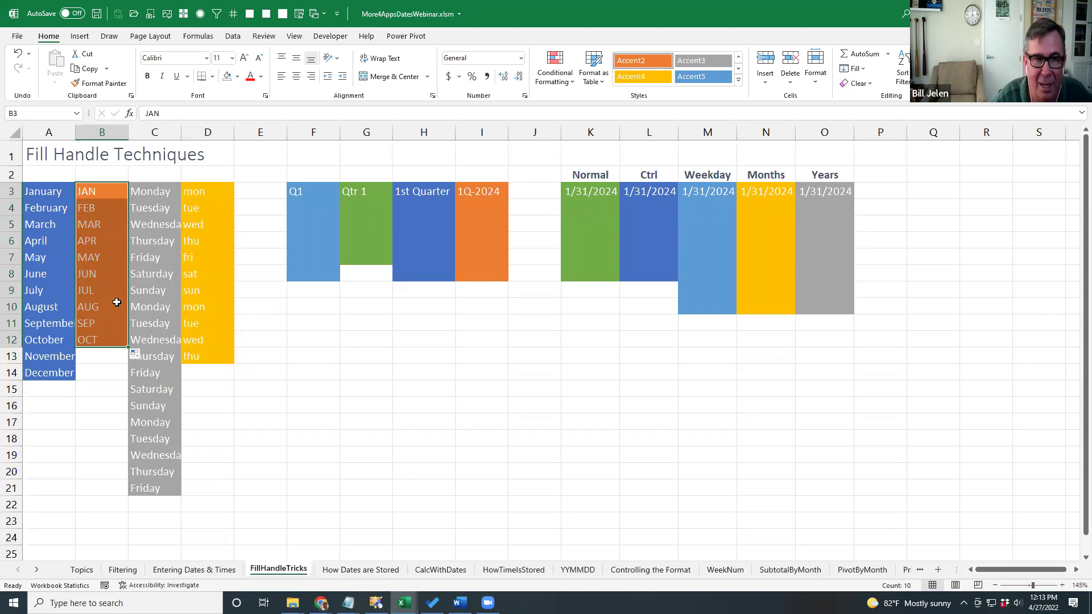
AutoFill repeating Q1–Q4, Qtr 1–Qtr 4 and 1st–4th Quarter down columns F, G and H.
left_click(305, 196)
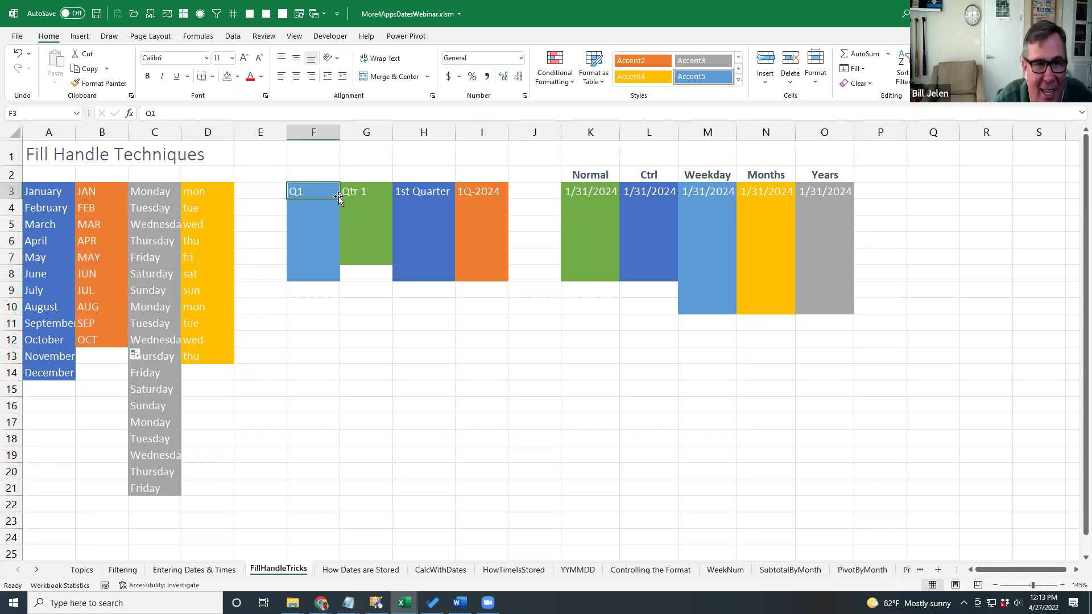
left_click_drag(339, 200, 352, 430)
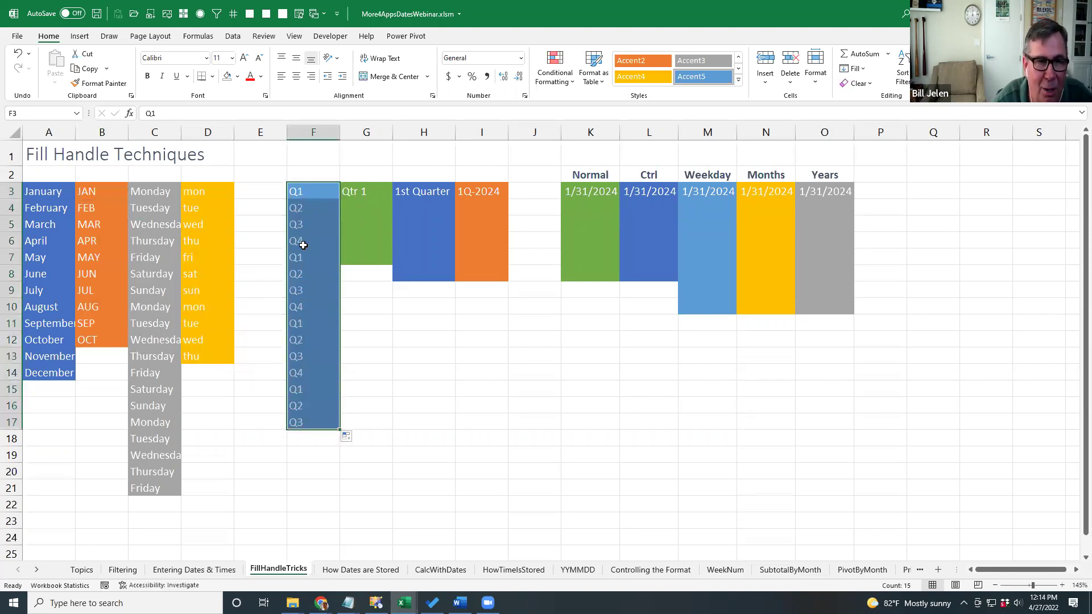
left_click(301, 311)
left_click(367, 195)
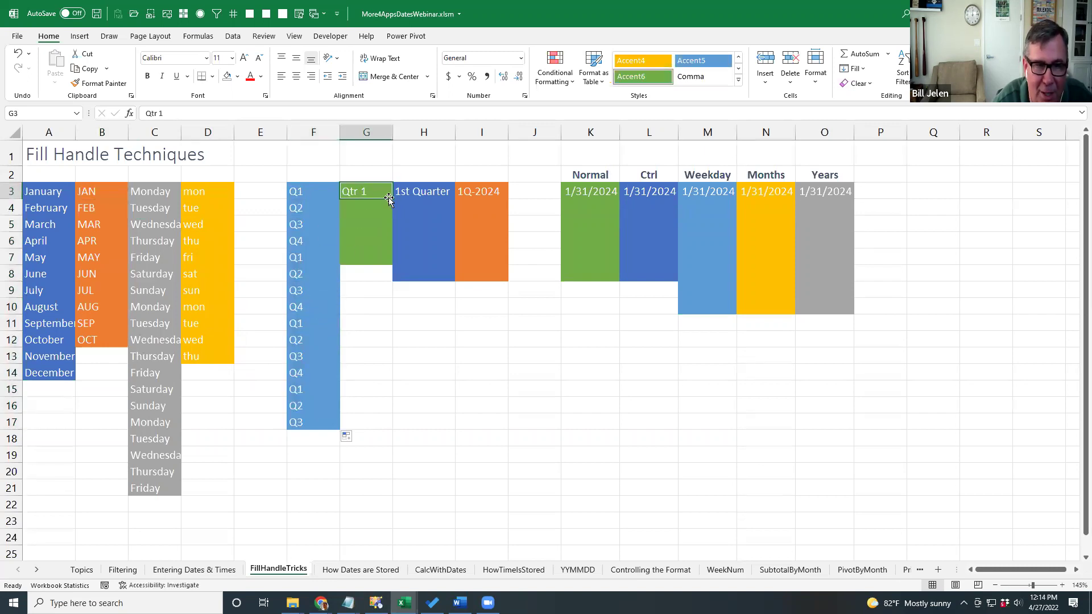
left_click_drag(390, 197, 392, 410)
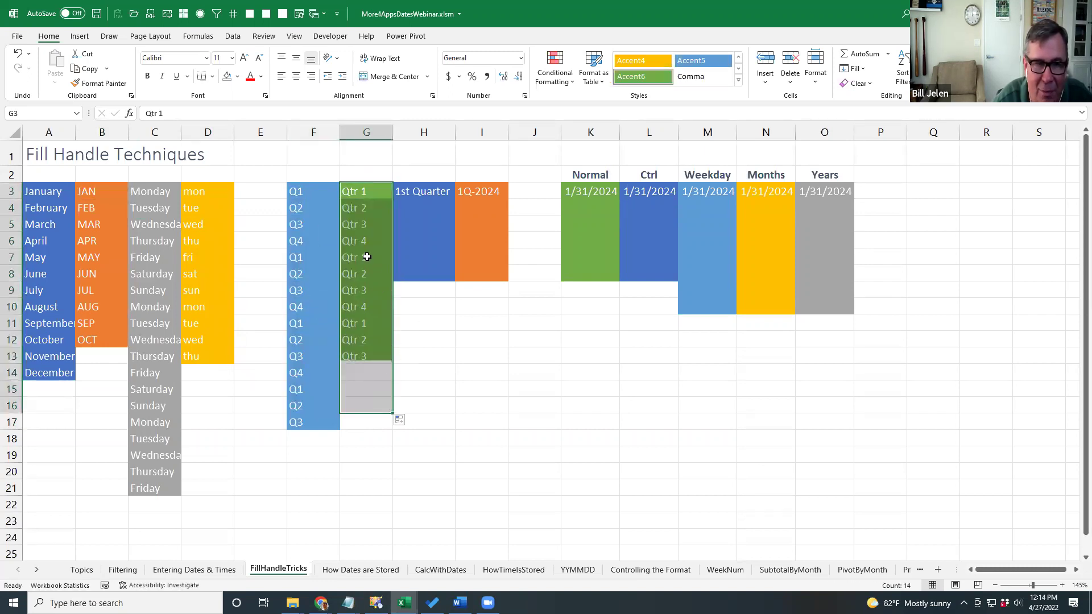
left_click(424, 195)
left_click_drag(453, 198, 459, 477)
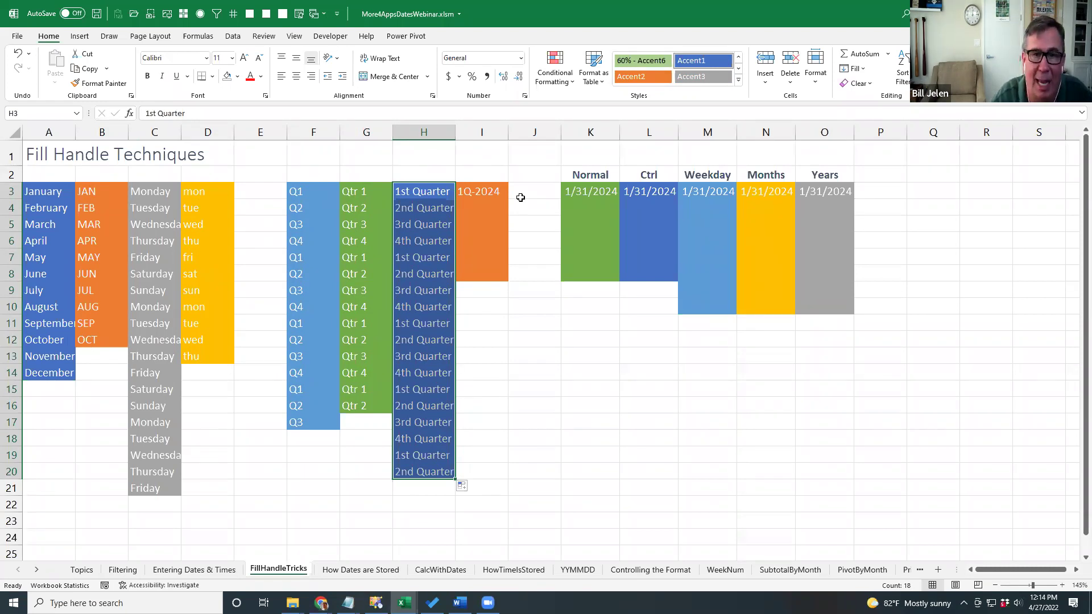
Insert blank columns J and K, enter Q1 2022 in K3, and fill it down to Q1 2033.
left_click(521, 198)
key("alt+i")
key("c")
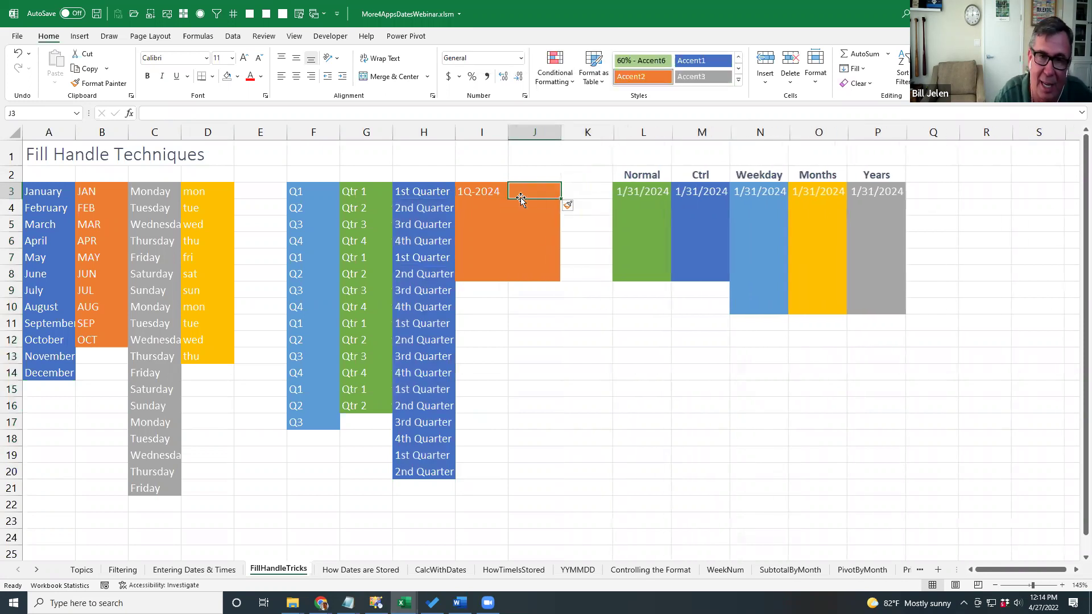
key("Right")
key("F4")
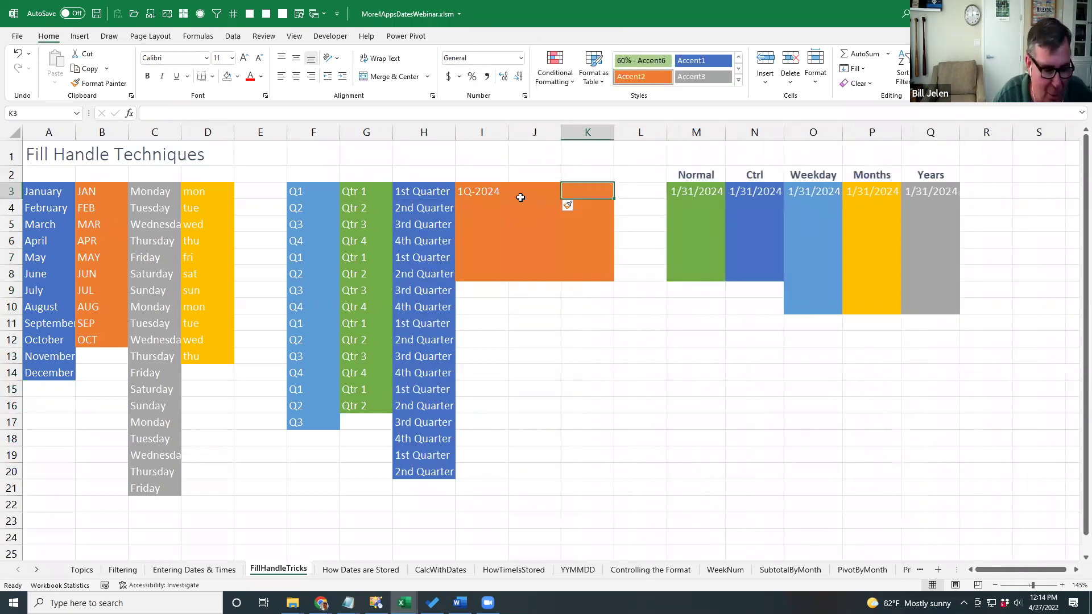
type("Q1")
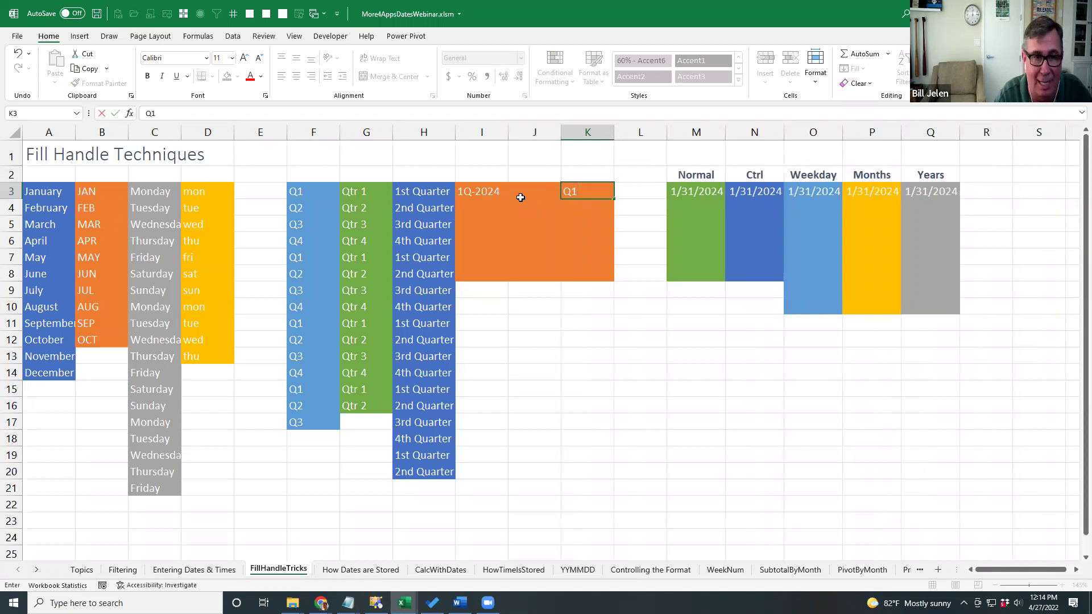
type(" 2022")
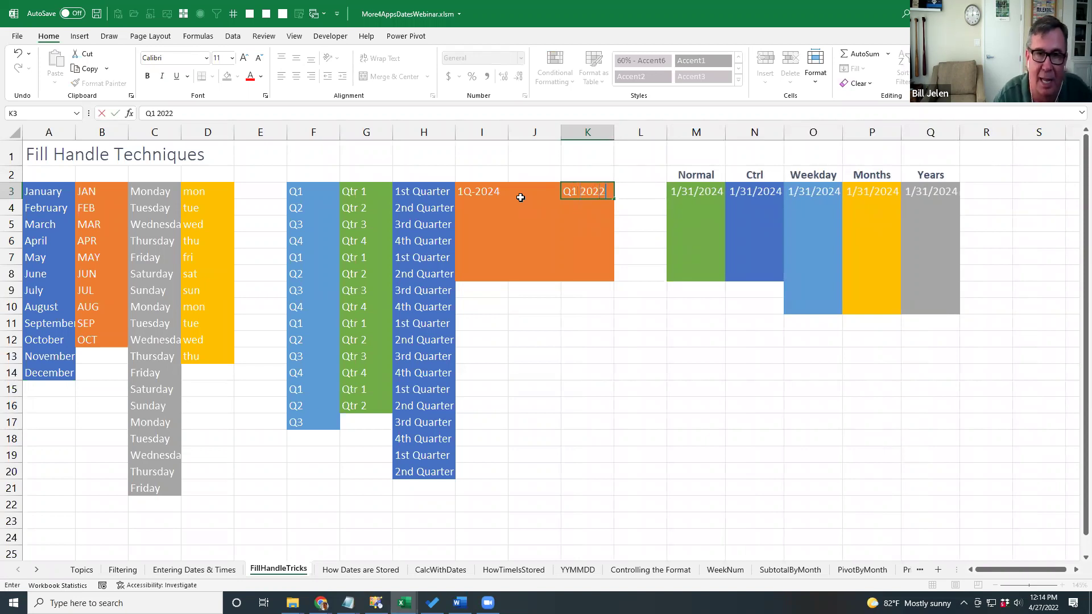
key("ctrl+Return")
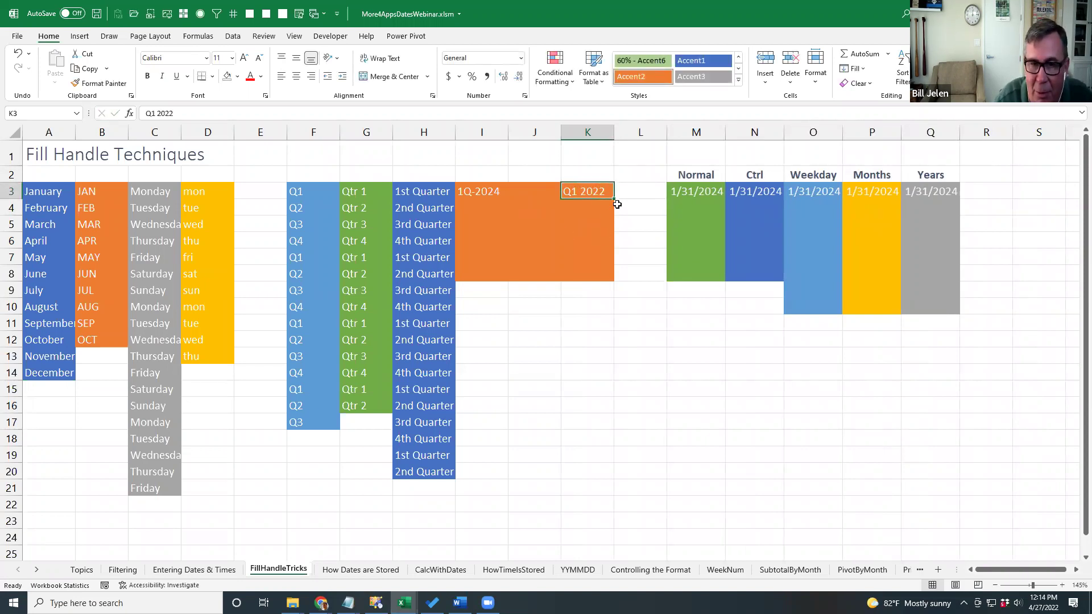
left_click_drag(614, 199, 620, 380)
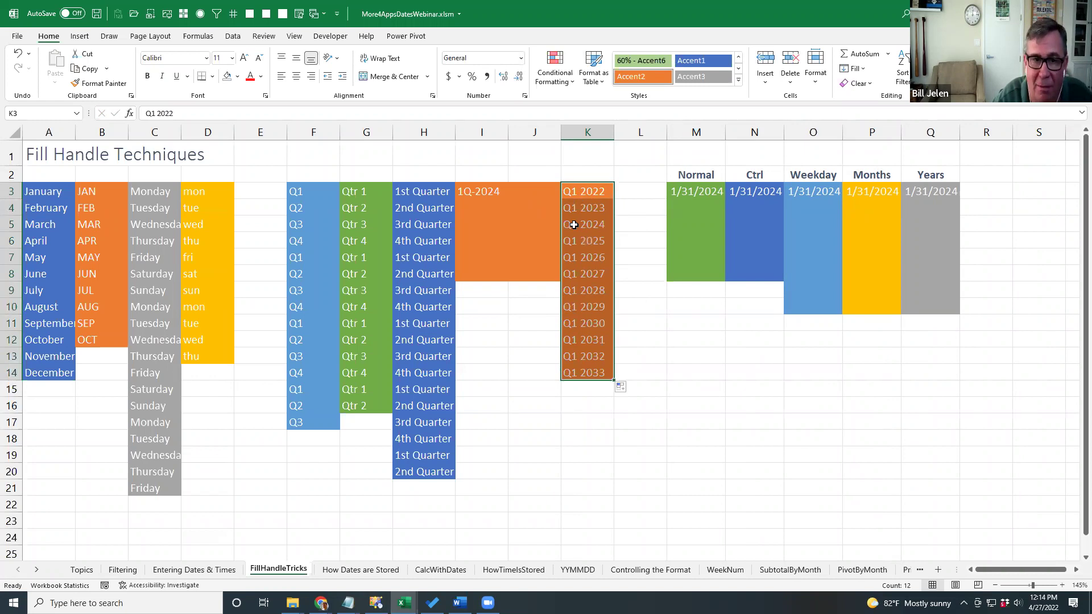
Clear the Q1 2022 series and delete the temporary columns J and K.
key("Delete")
key("Left")
key("shift+Right")
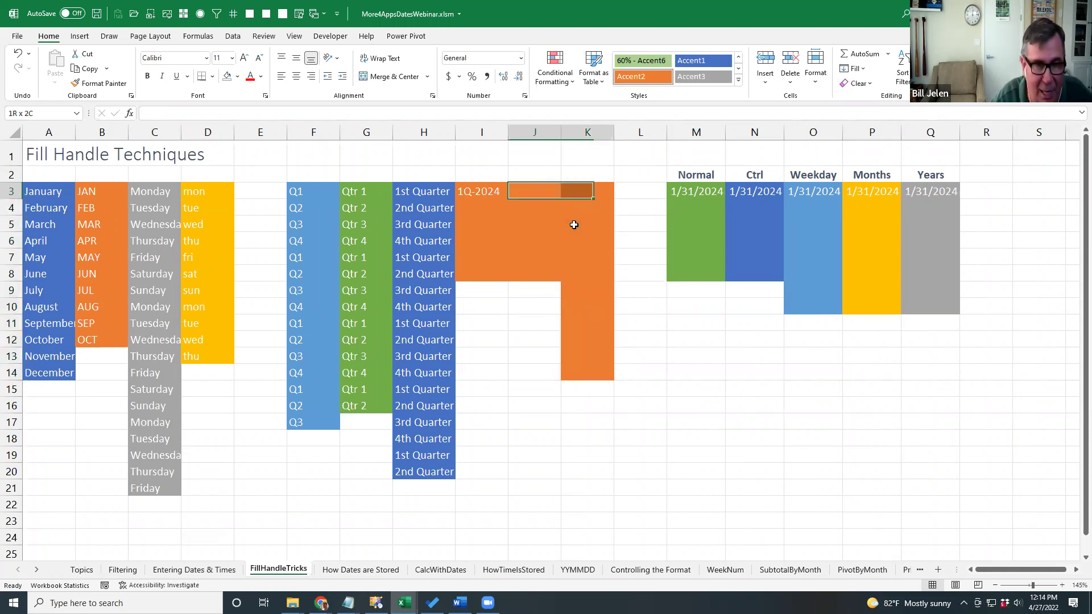
key("alt+e")
key("d")
key("c")
key("Return")
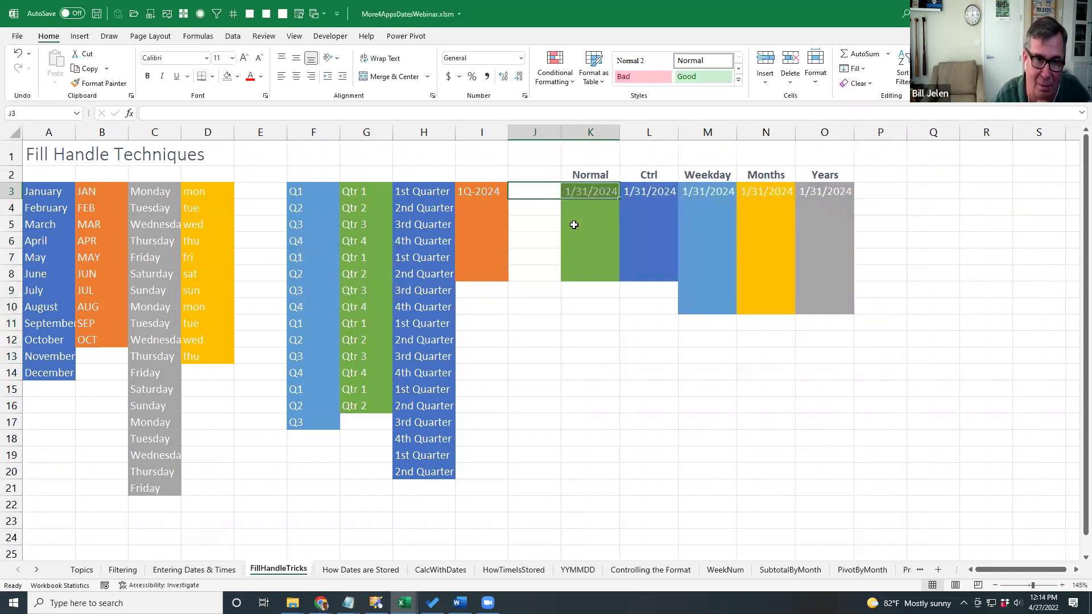
key("Left")
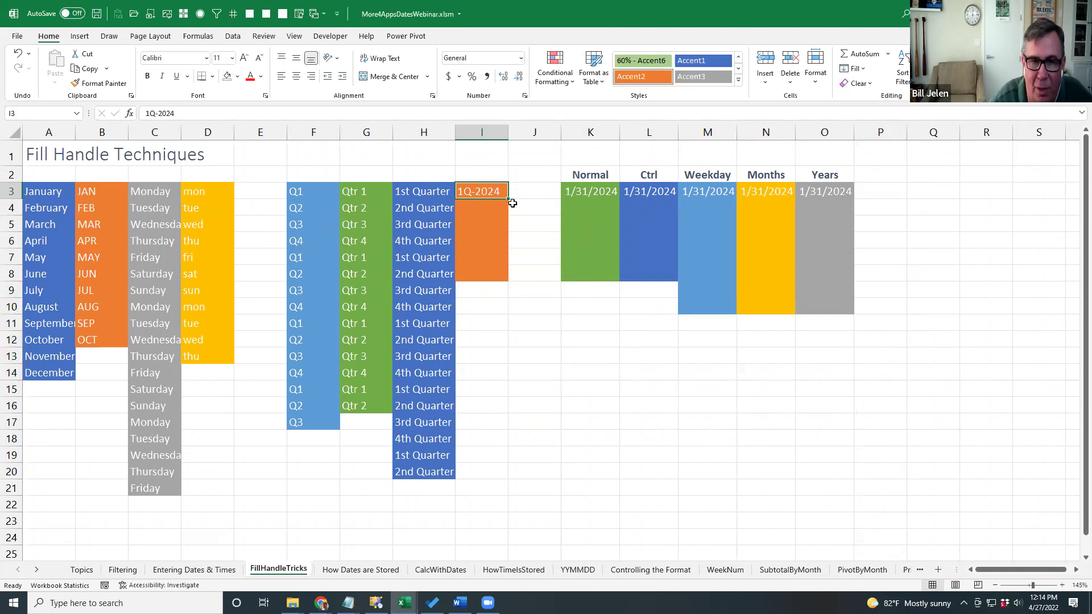
Fill 1Q-2024 down column I to row 23, confirming 4Q-2024 is followed by 1Q-2025.
left_click_drag(508, 198, 519, 521)
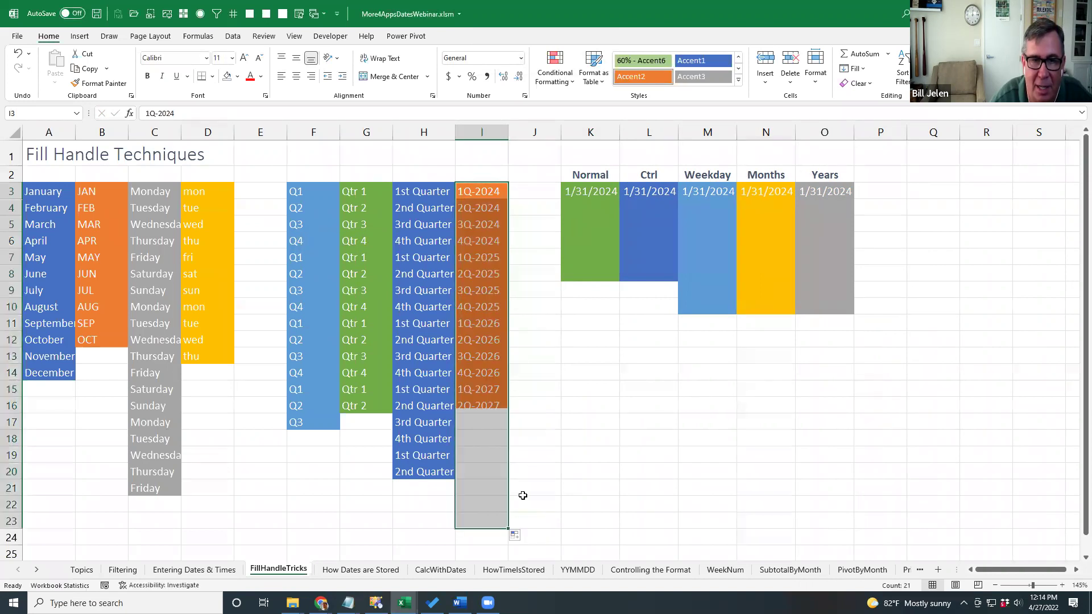
left_click(472, 238)
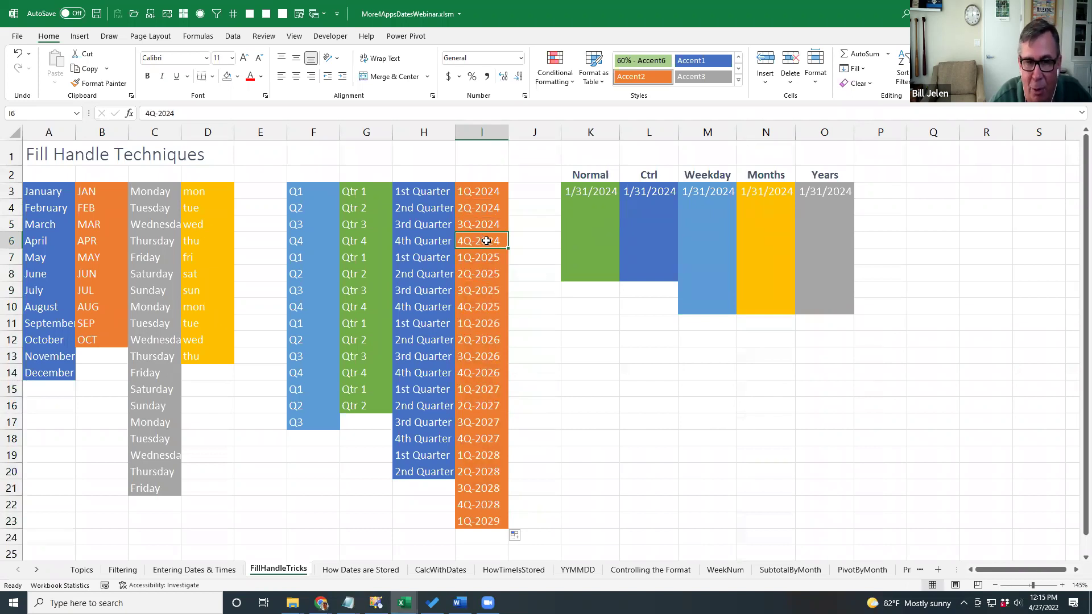
left_click(494, 257)
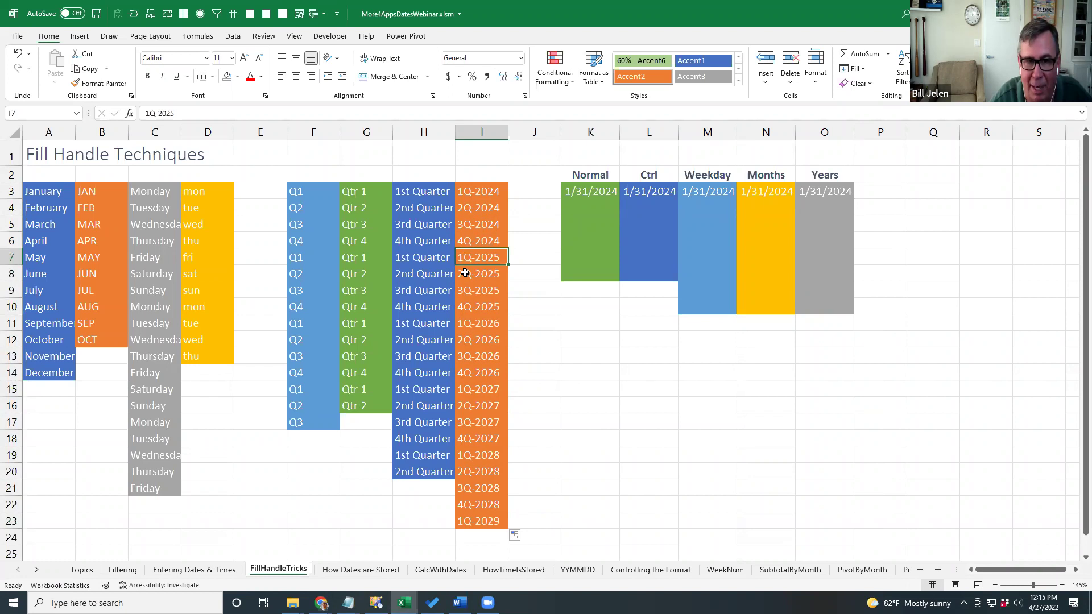
left_click(587, 191)
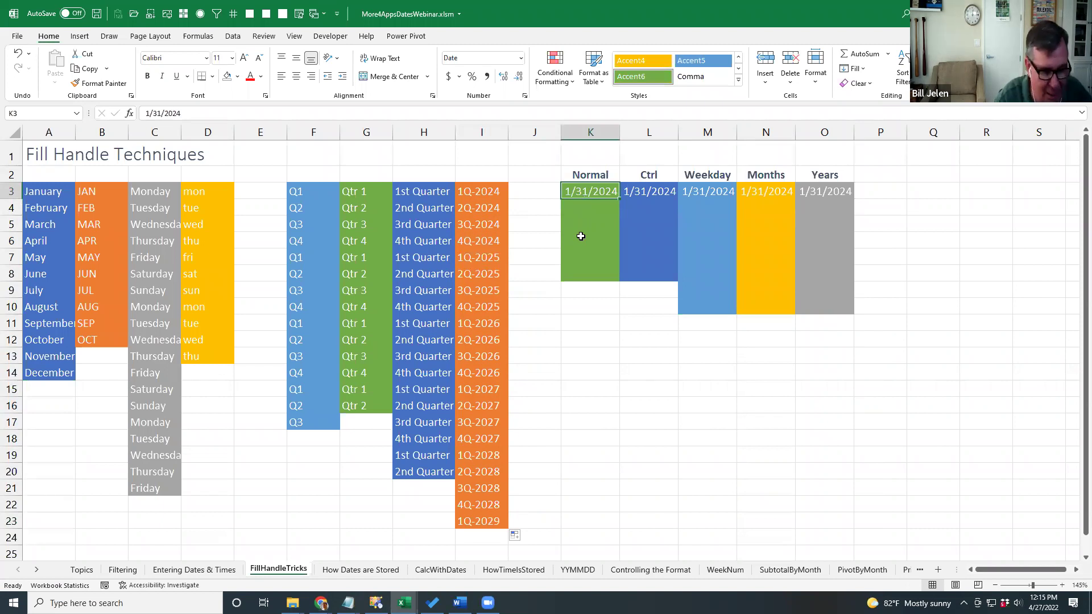
Enter today's date 4/27/2022 in K3 and fill daily dates down to 5/10/2022 in K16.
key("ctrl+semicolon")
key("ctrl+Return")
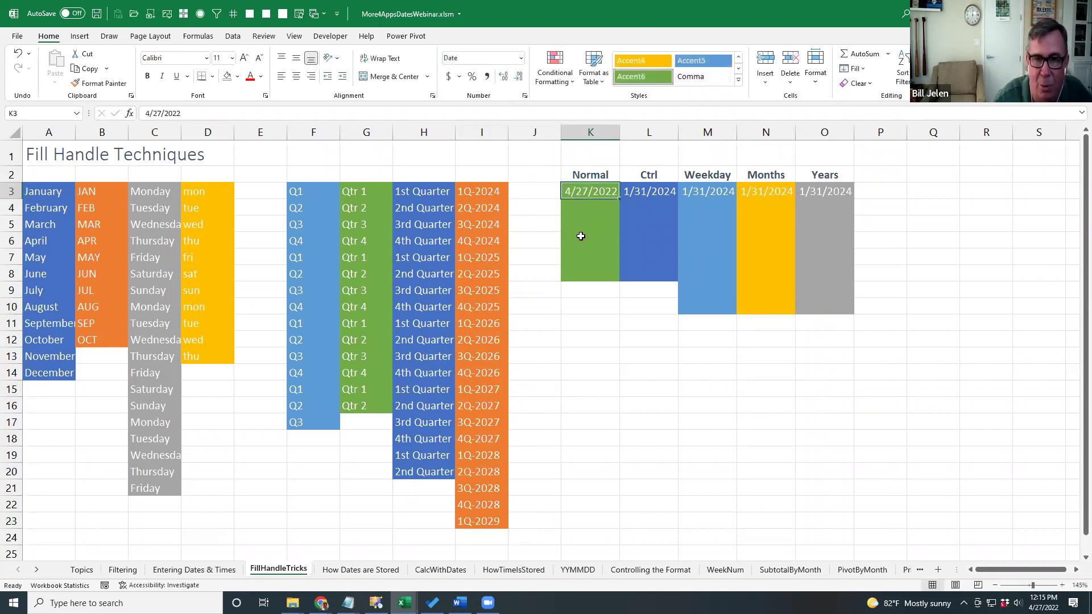
left_click_drag(616, 203, 602, 410)
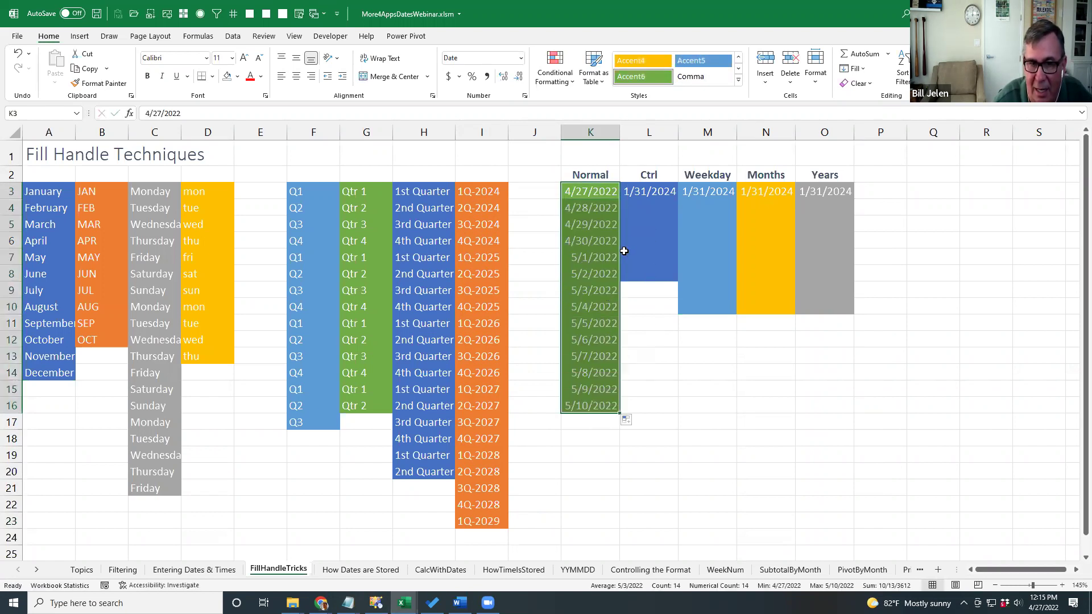
Enter 4/27/2022 in L3 and copy the same date down to L8.
left_click(647, 192)
key("ctrl+semicolon")
key("ctrl+Return")
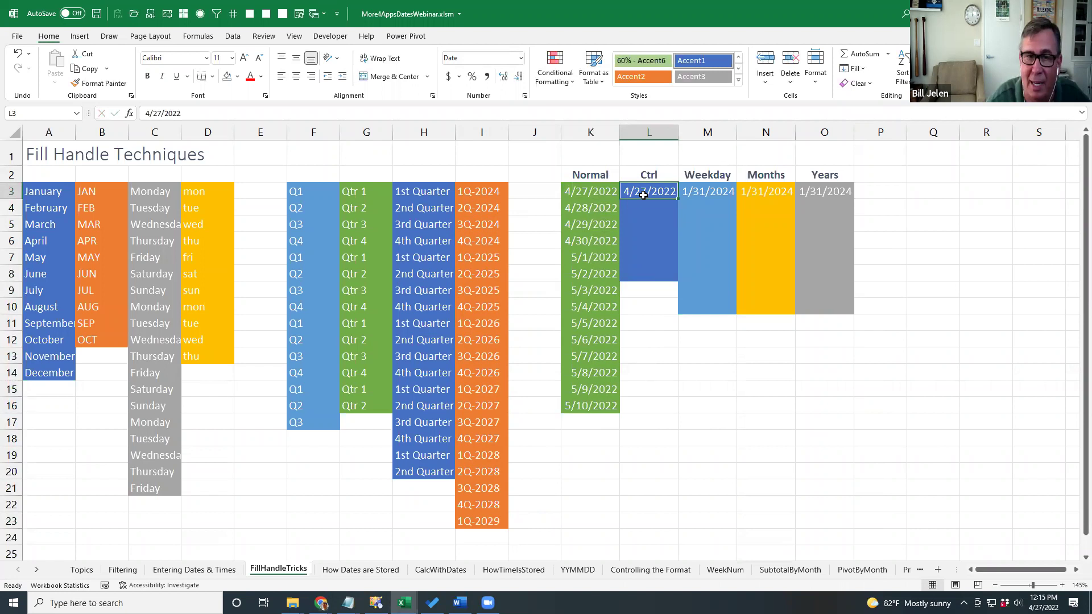
left_click_drag(677, 198, 674, 282)
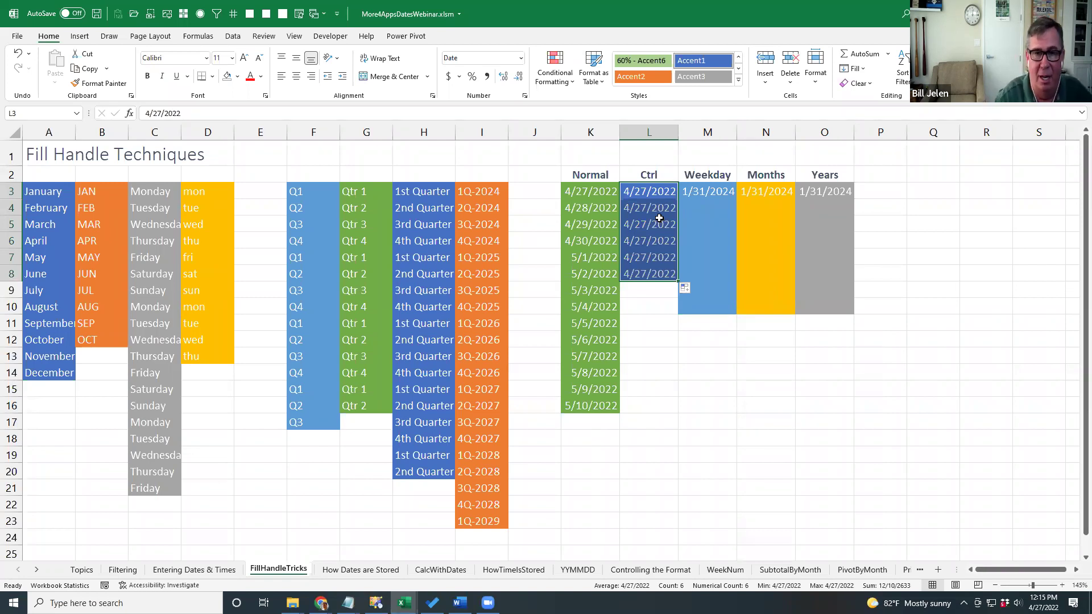
key("Right")
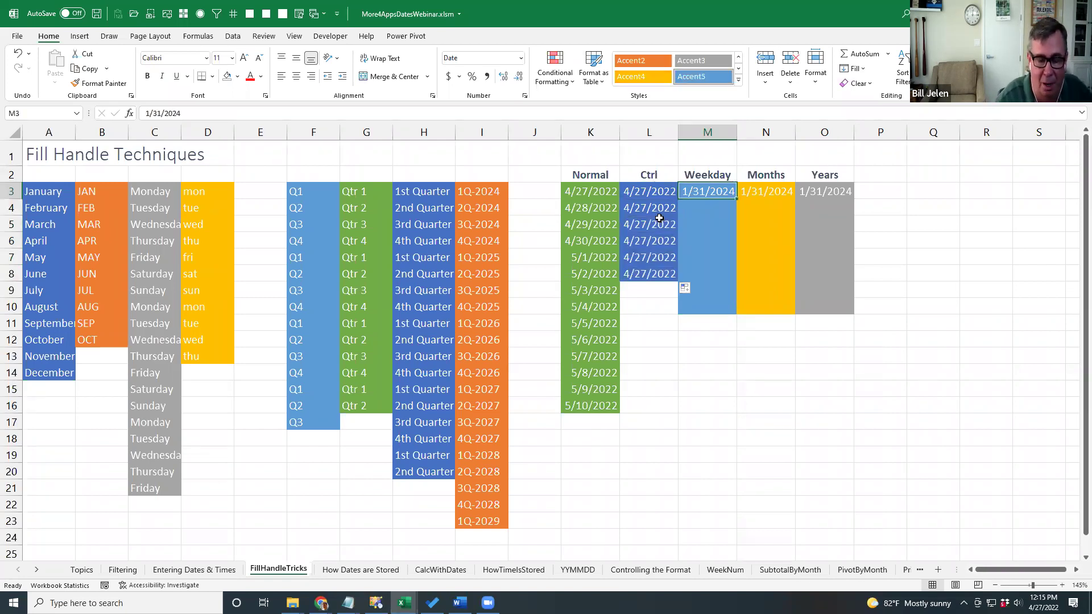
Enter today's date in M3 as a Long Date and fill weekdays only through M22.
key("ctrl+semicolon")
key("ctrl+Return")
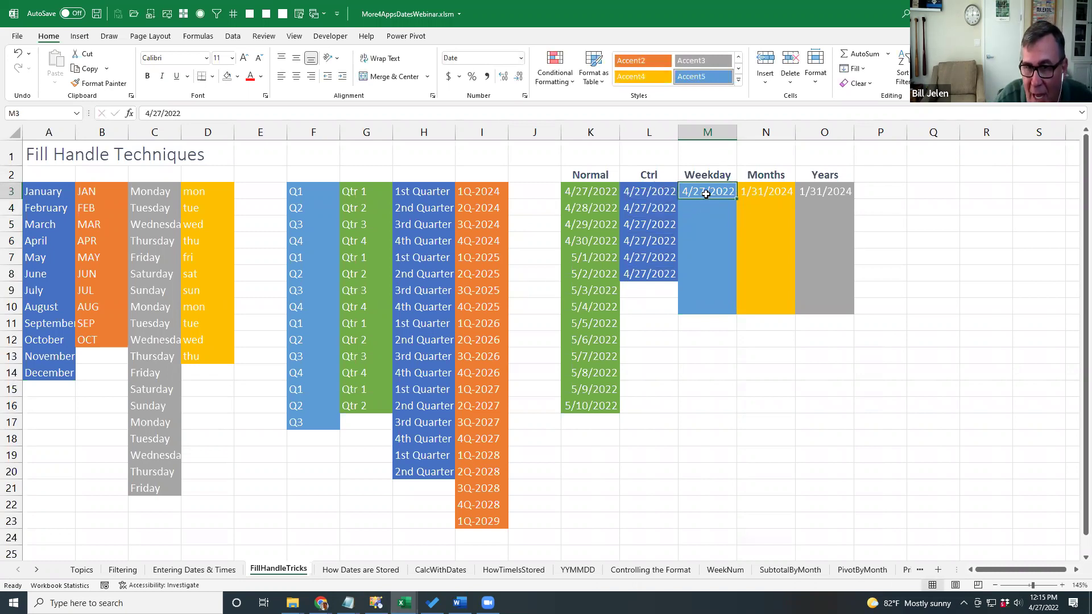
left_click(521, 58)
left_click(493, 219)
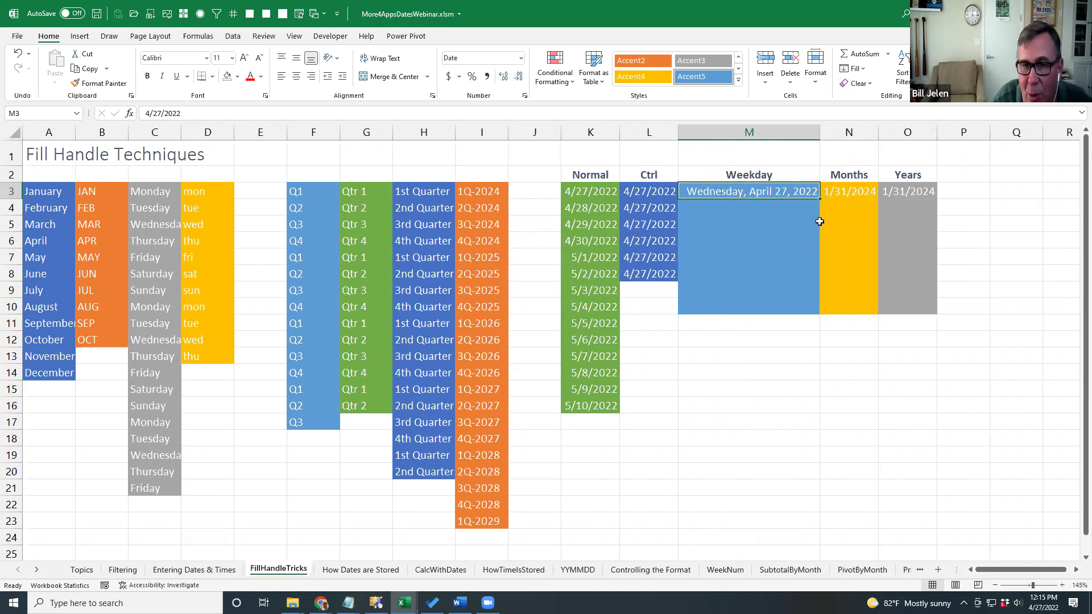
left_click_drag(819, 199, 789, 518)
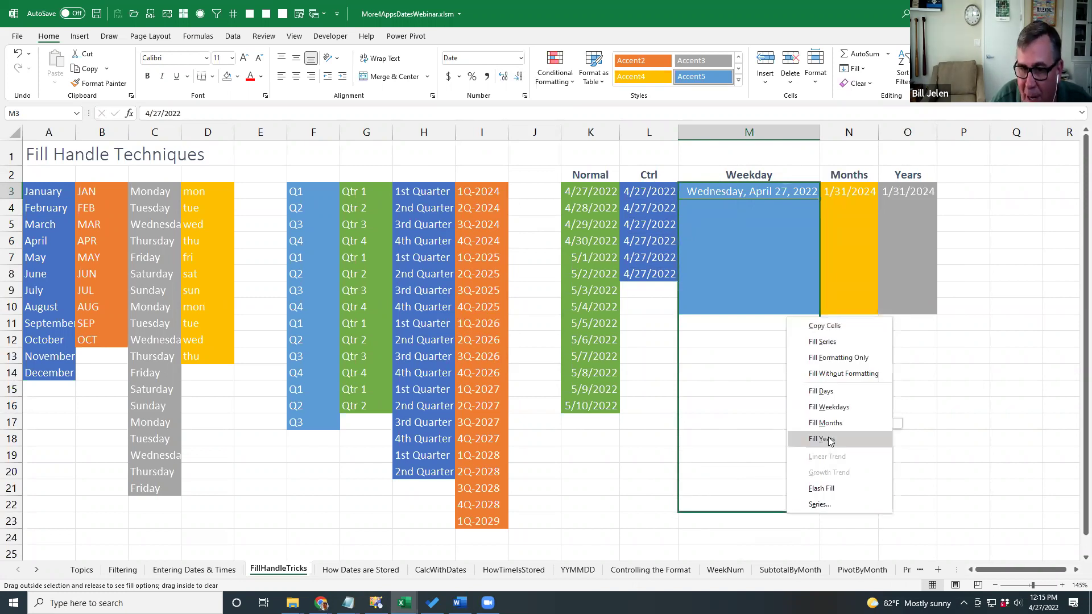
left_click(831, 407)
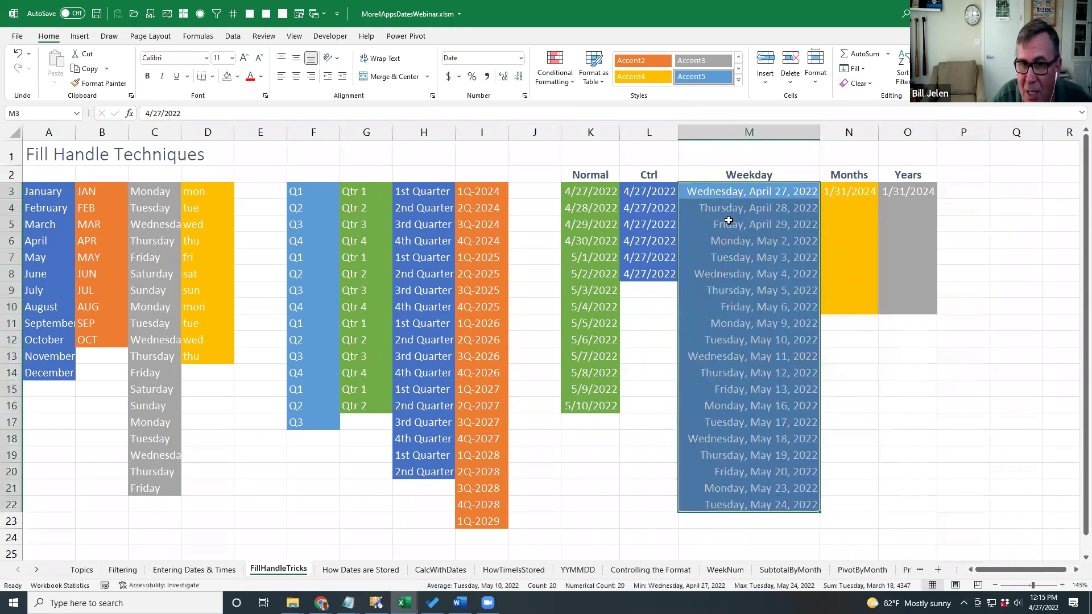
Fill the Months column monthly from 4/27/2022 to 5/27/2023 and widen column N.
left_click(848, 193)
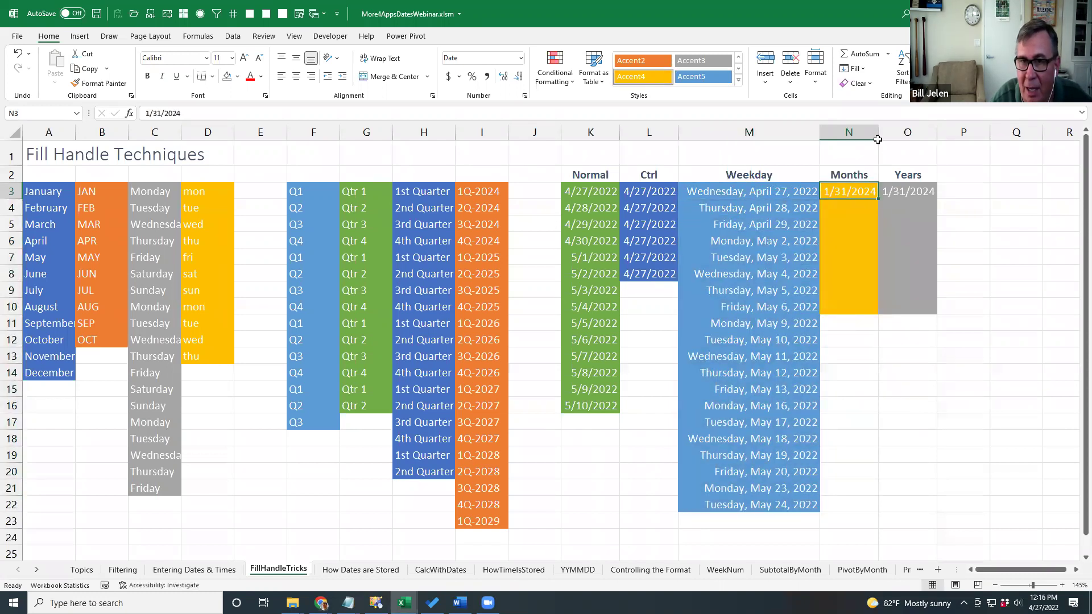
key("ctrl+semicolon")
key("ctrl+Return")
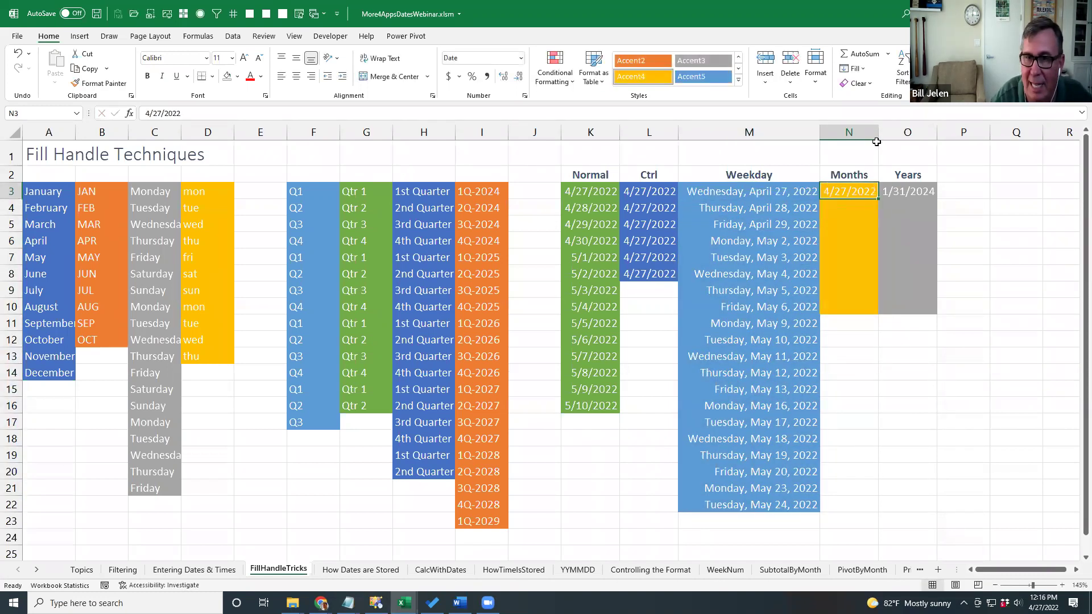
left_click_drag(879, 198, 865, 411)
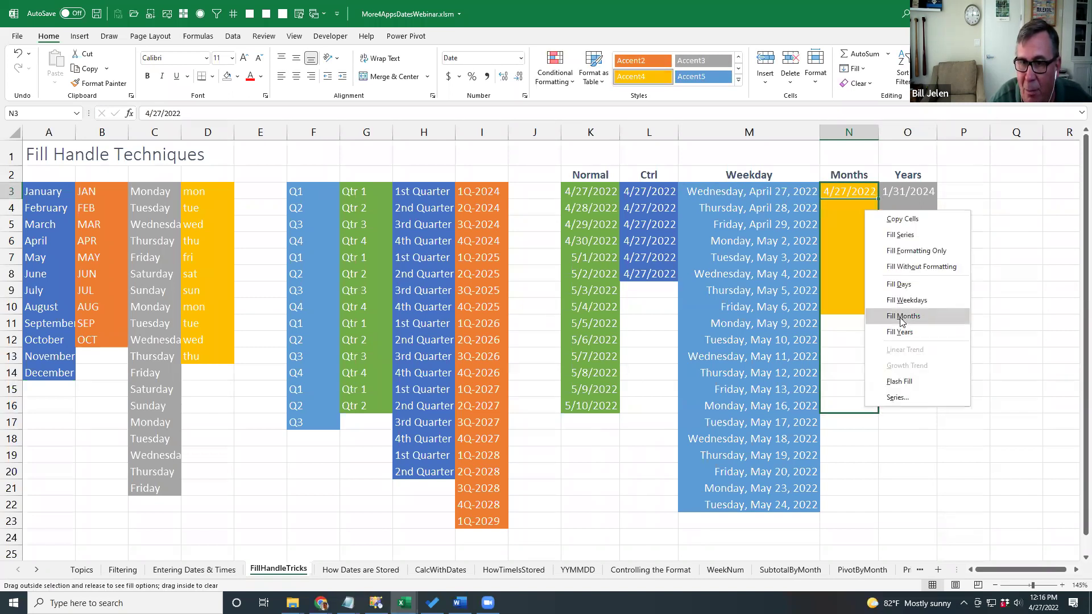
left_click(899, 318)
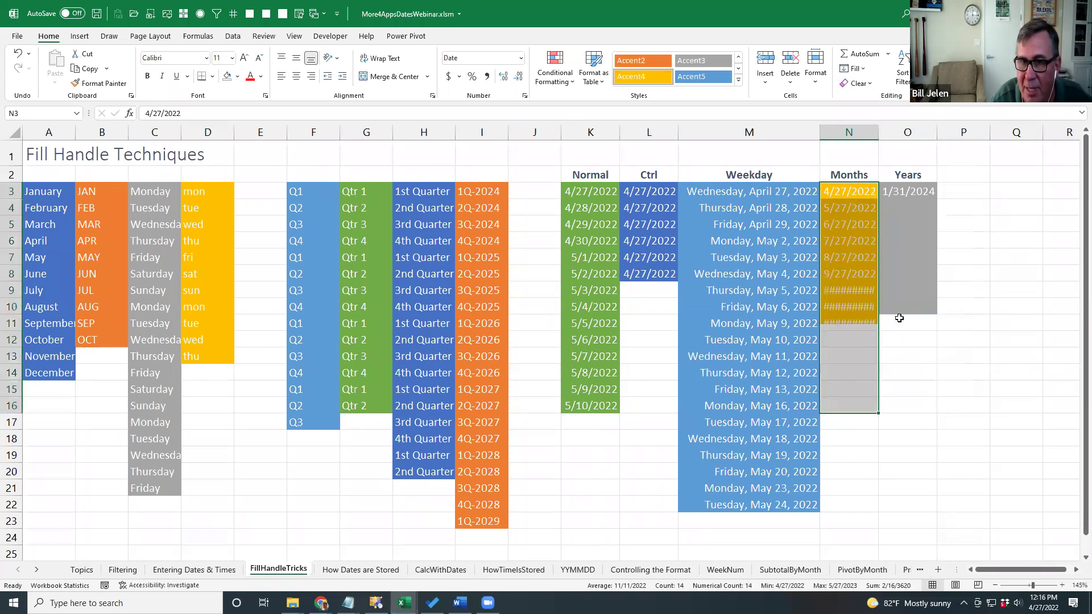
double_click(878, 137)
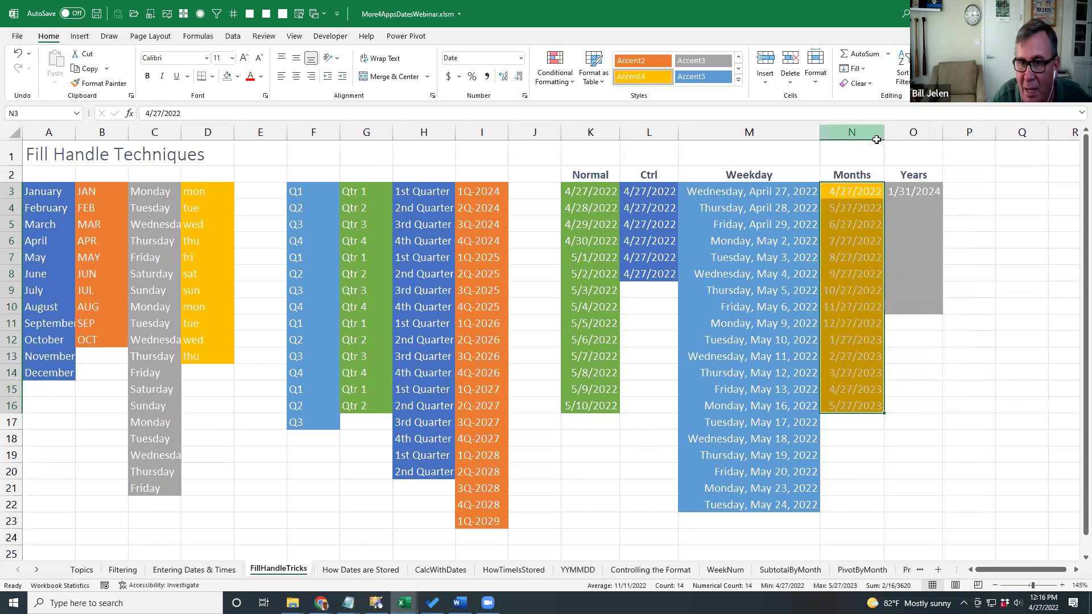
Fill the Years column yearly to 4/27/2029, then go to the How Dates are Stored sheet.
left_click(916, 194)
key("ctrl+semicolon")
key("ctrl+Return")
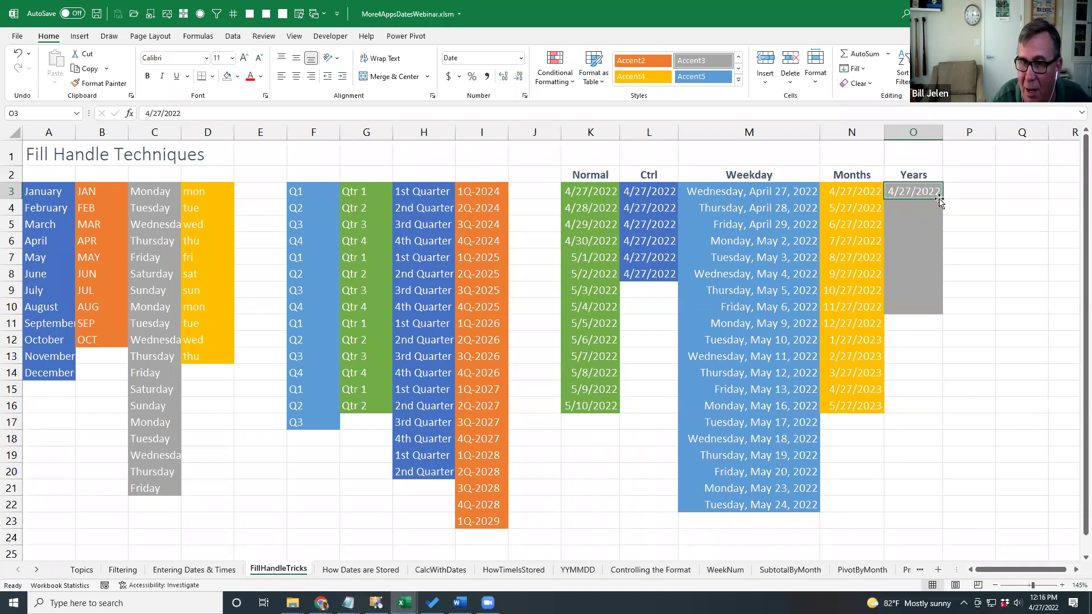
left_click_drag(943, 199, 931, 315)
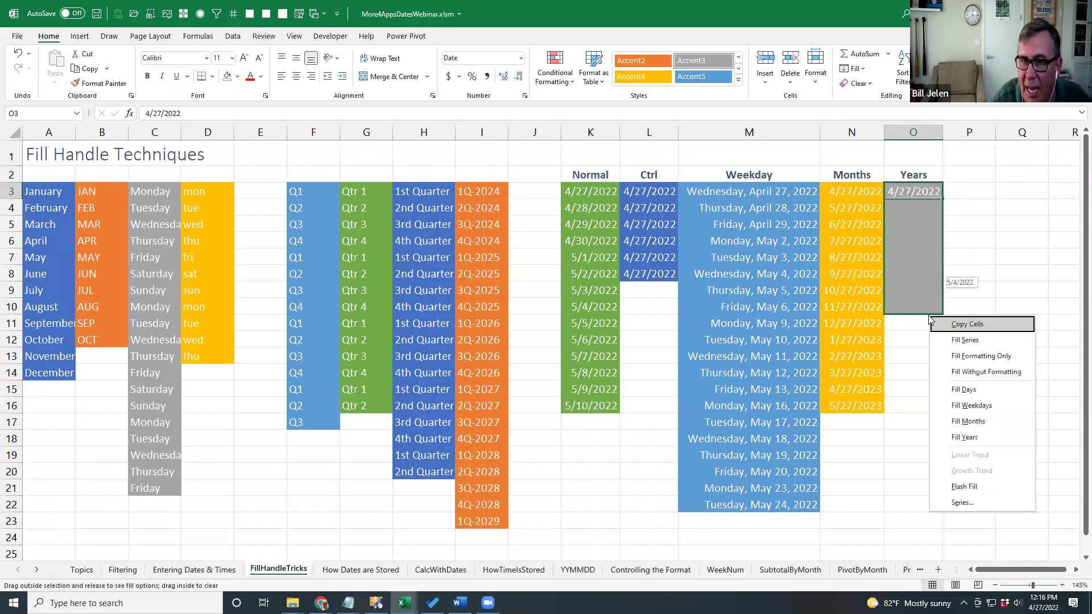
left_click(965, 437)
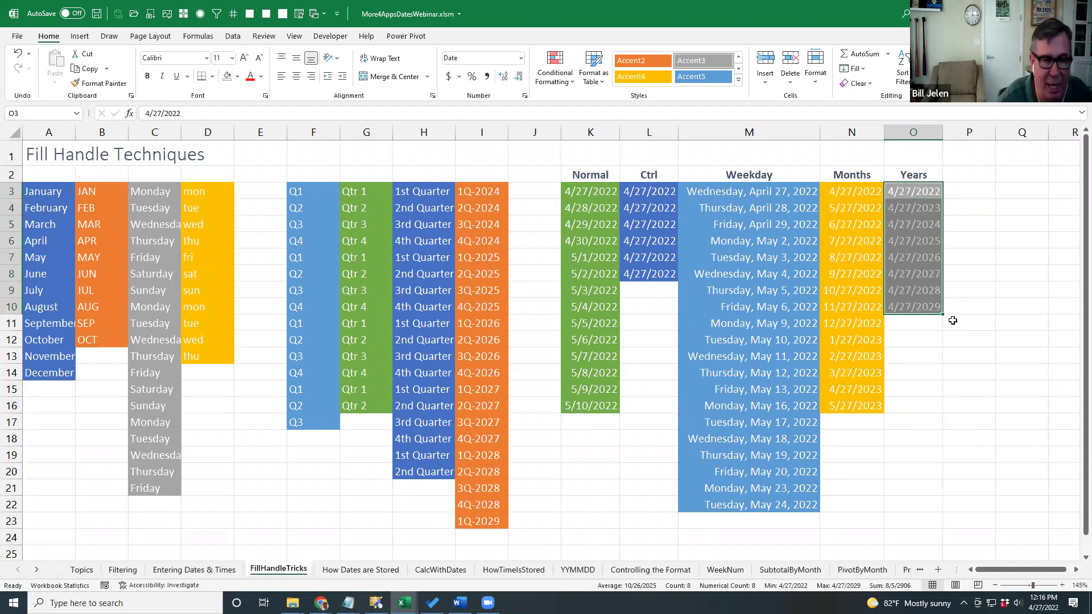
key("ctrl+Page_Down")
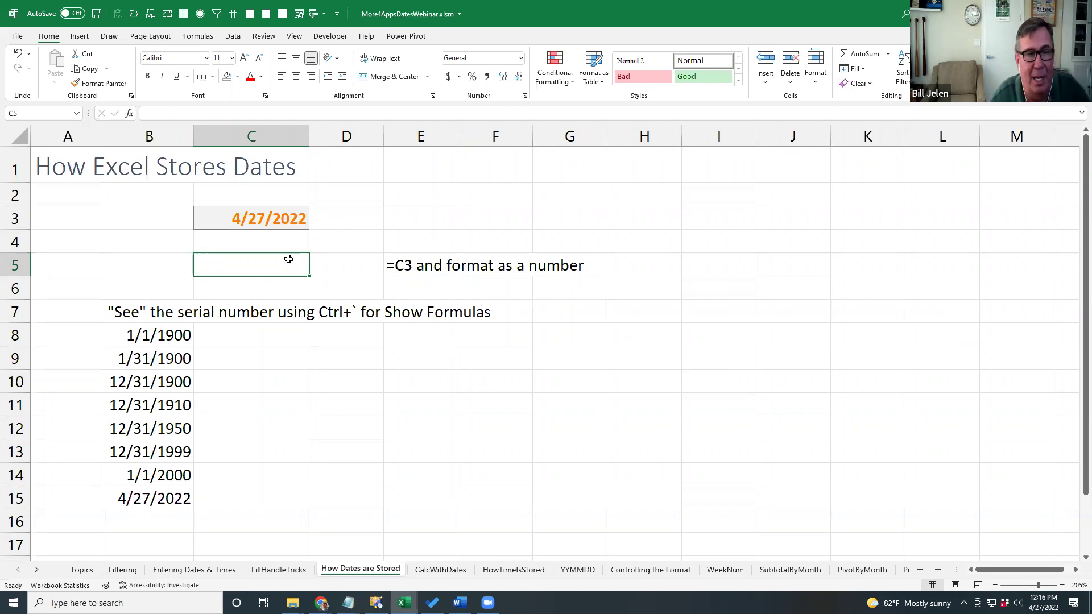
Enter =C3 in C5 and format it as General to reveal serial number 44678.
type("=")
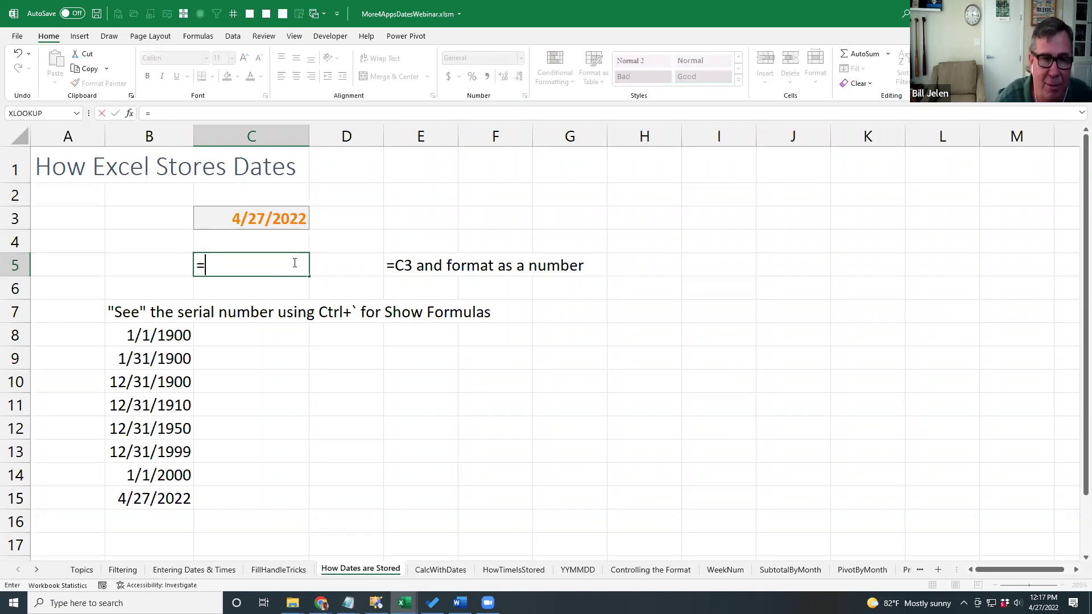
key("Up")
key("Up")
key("Return")
left_click(293, 264)
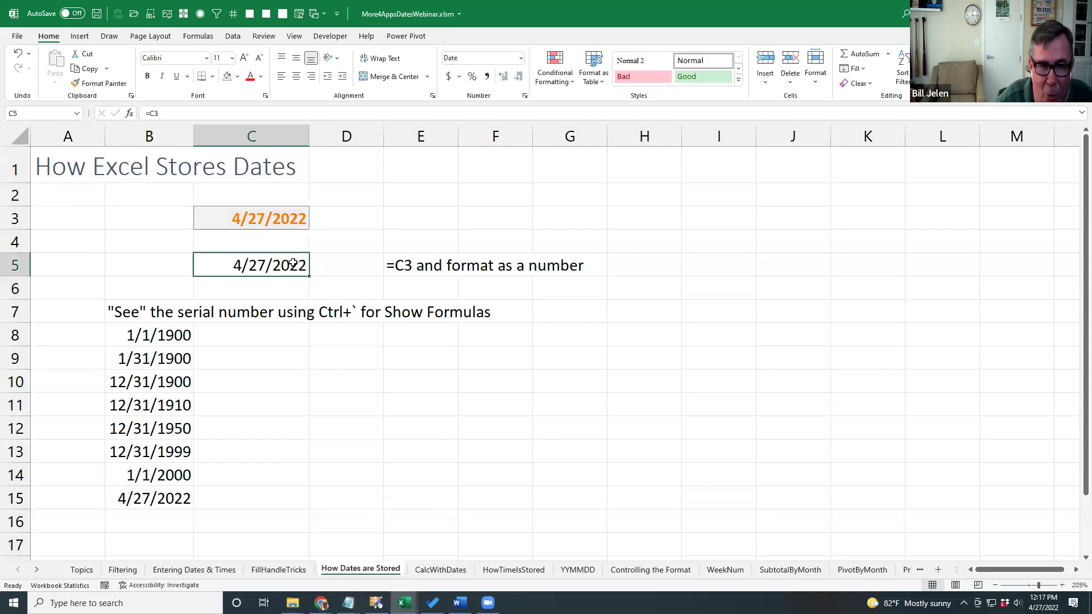
left_click(521, 58)
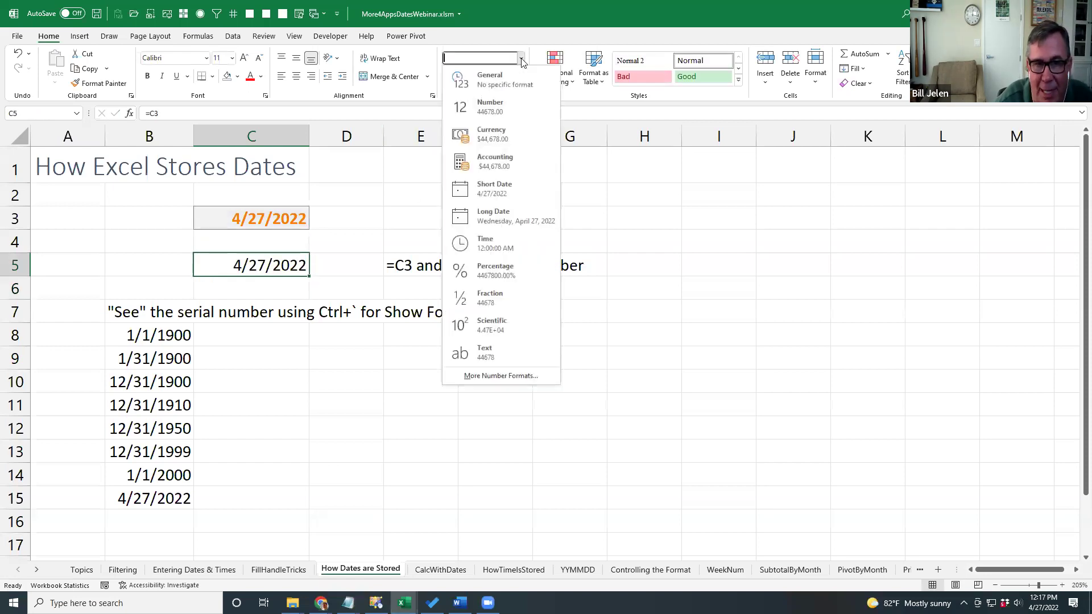
left_click(501, 79)
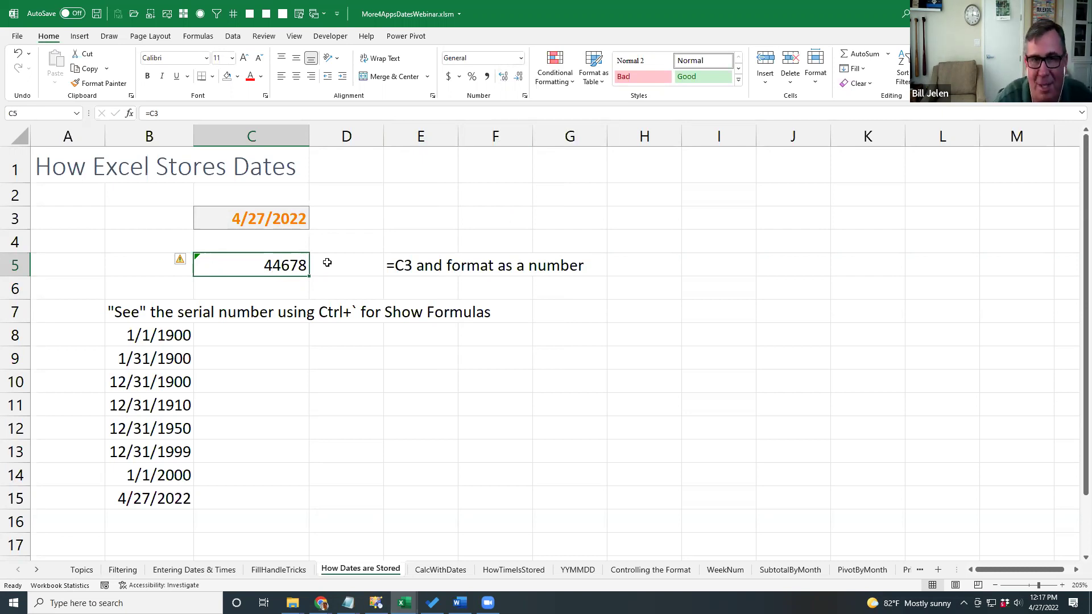
left_click(291, 331)
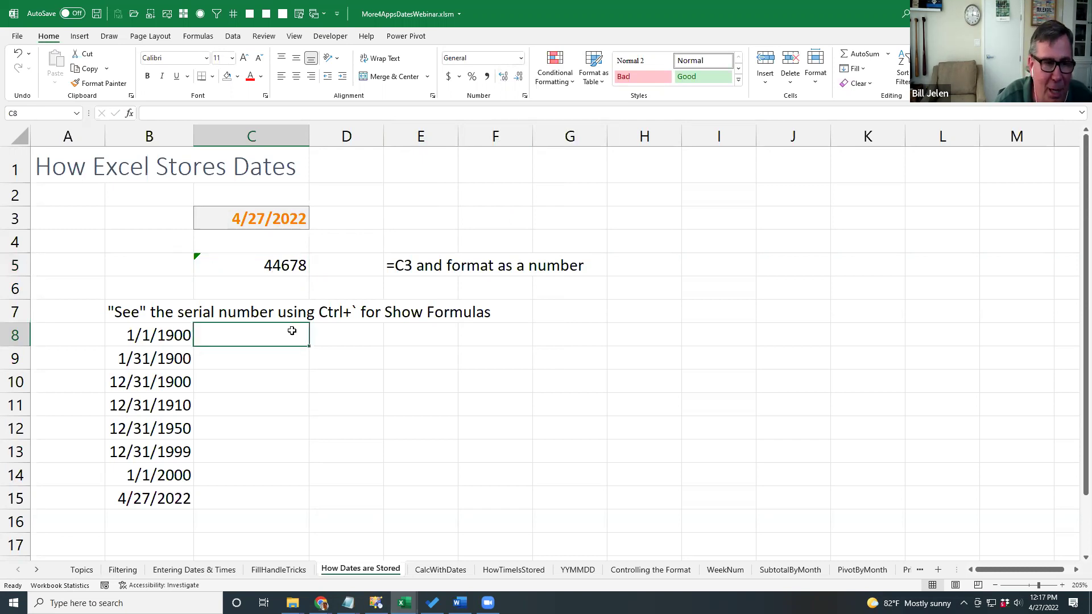
type("=B8")
key("ctrl+Return")
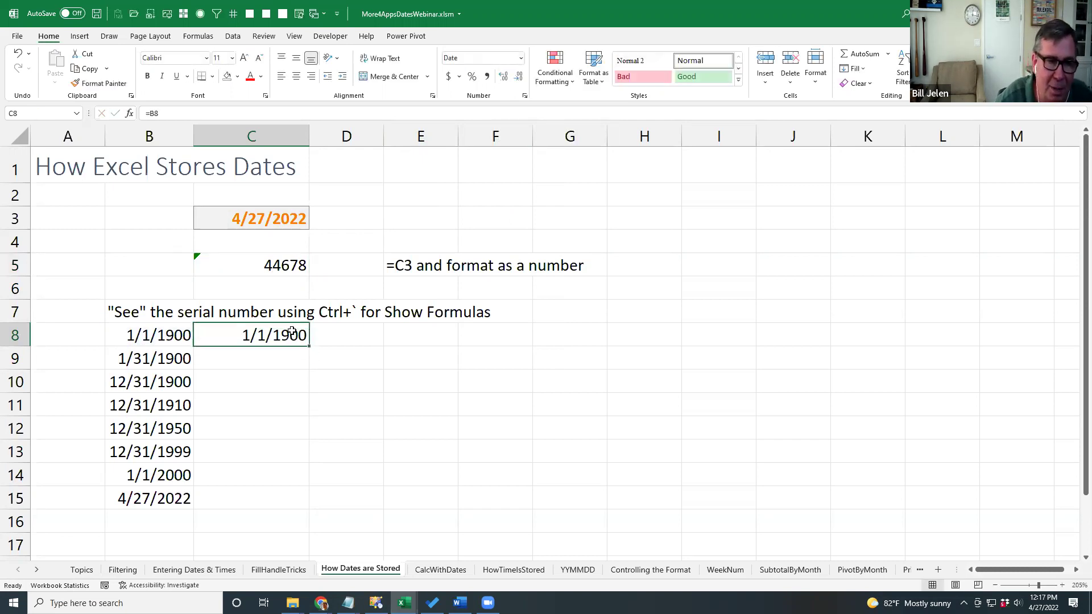
left_click(520, 58)
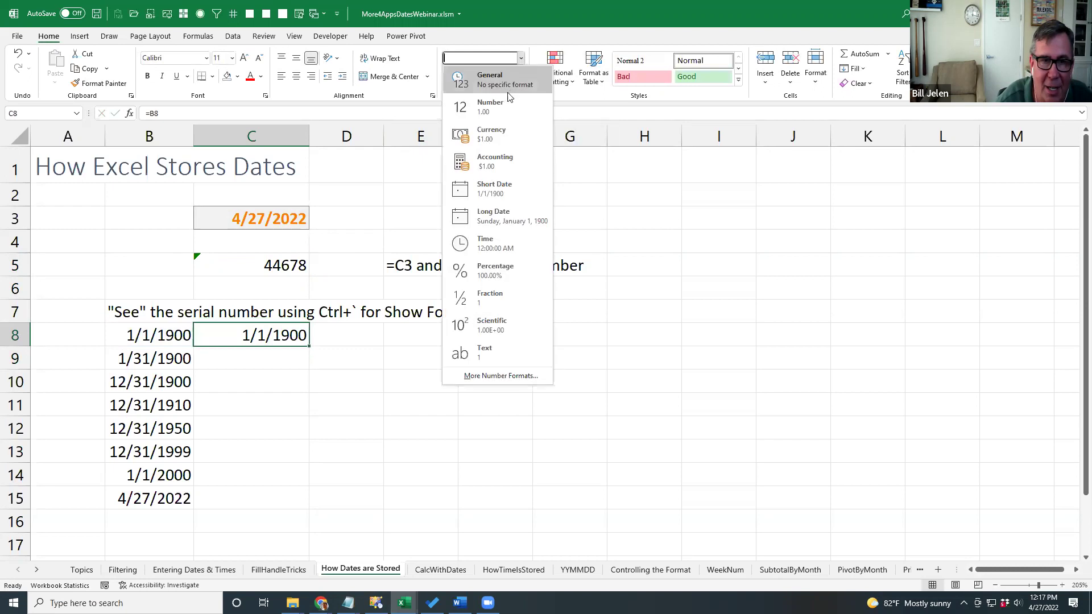
left_click(500, 107)
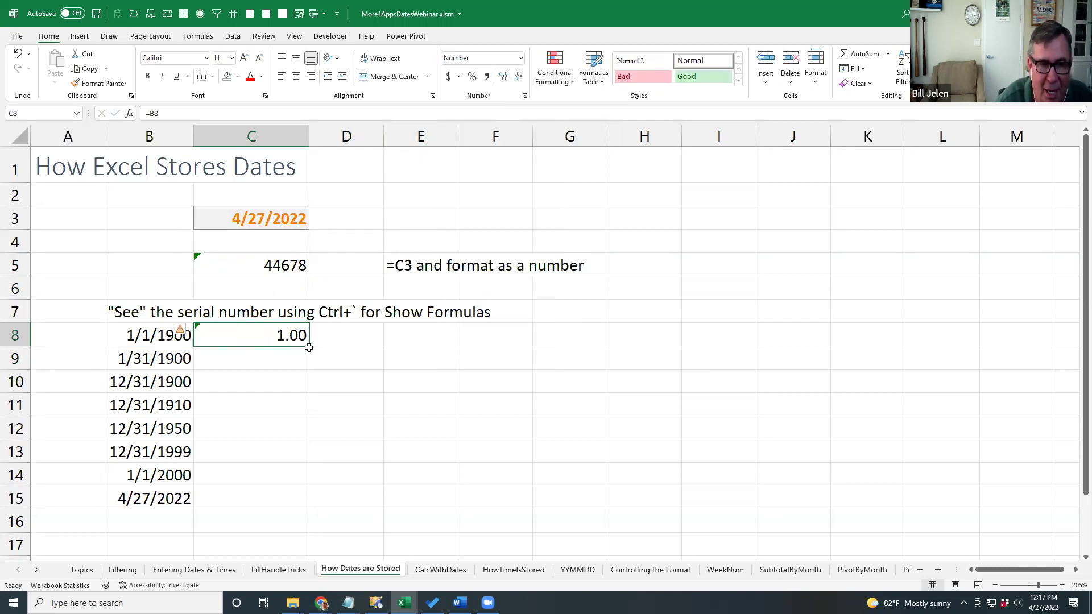
left_click_drag(310, 347, 303, 498)
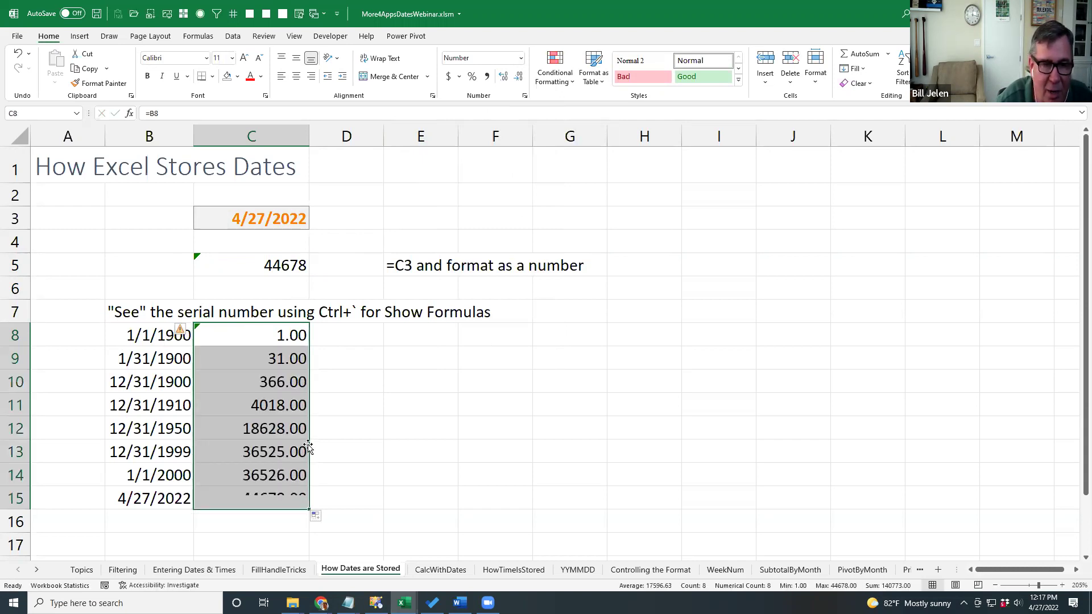
left_click(149, 362)
left_click(275, 366)
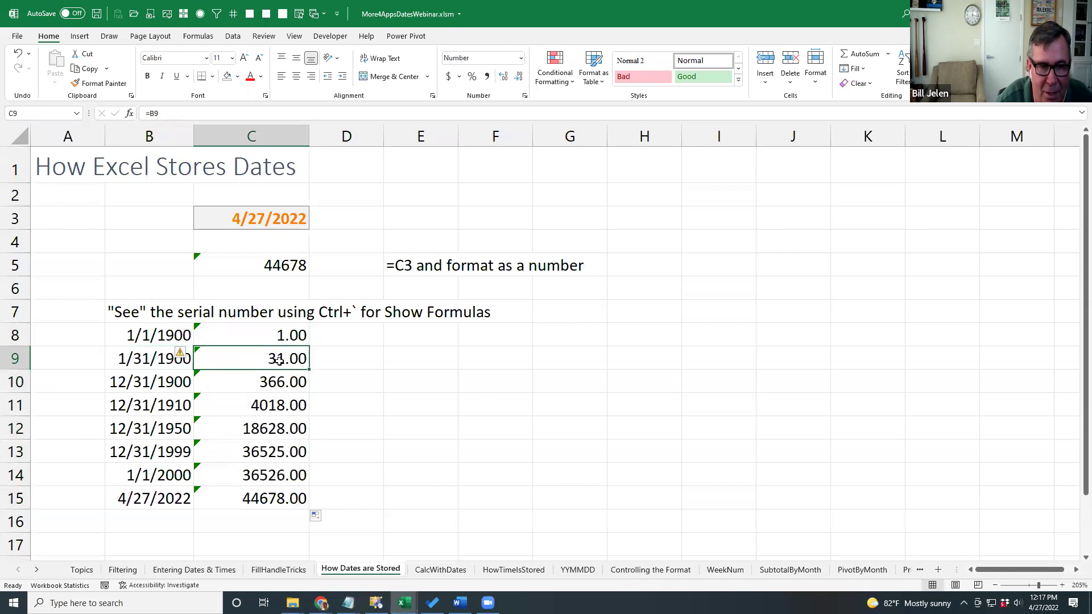
left_click(292, 384)
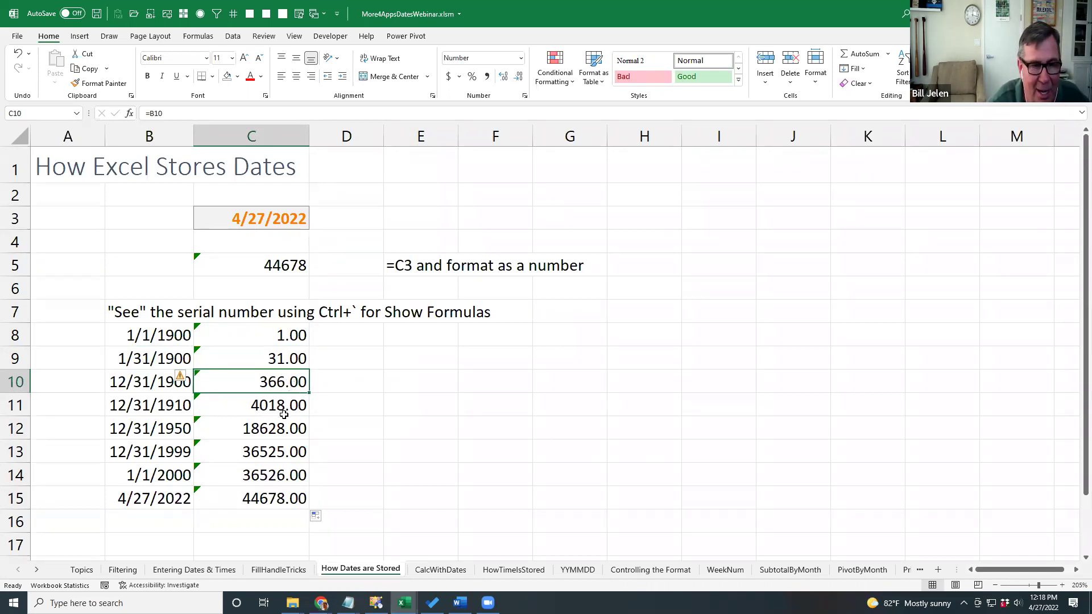
left_click(266, 499)
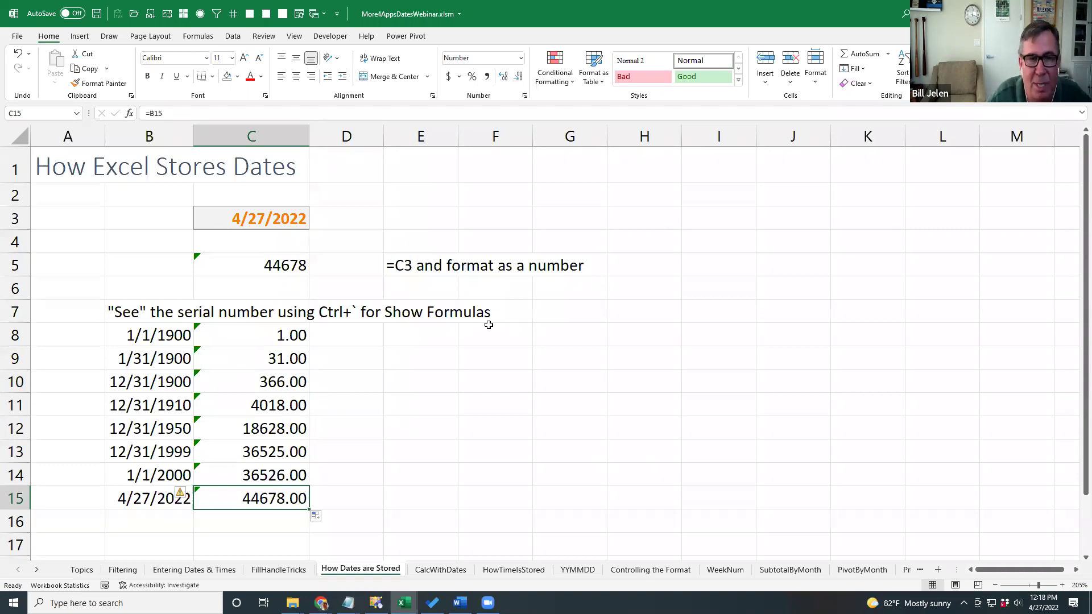
left_click(275, 266)
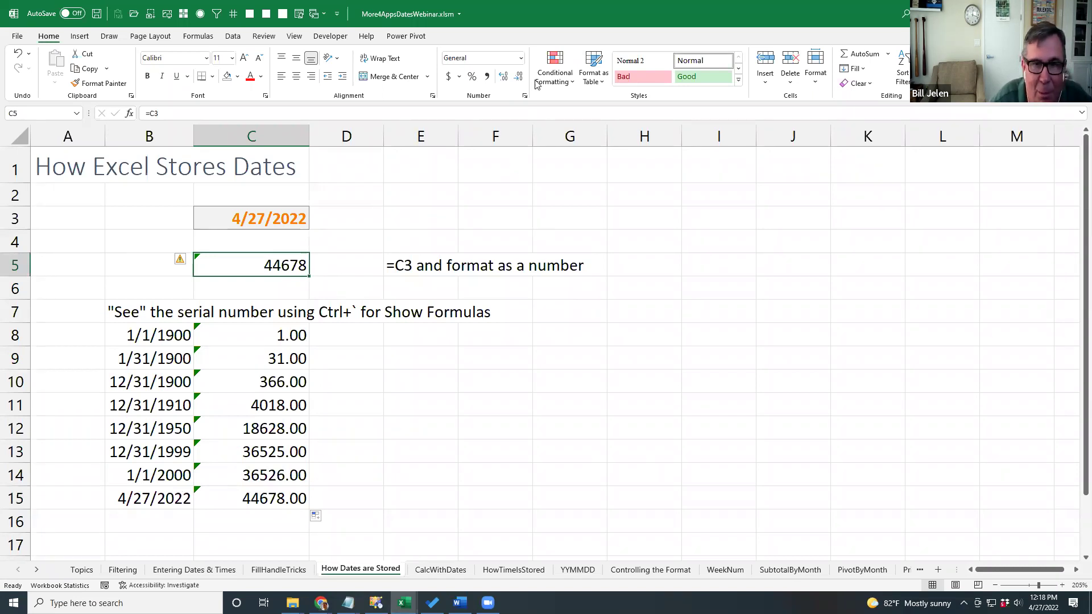
left_click(521, 60)
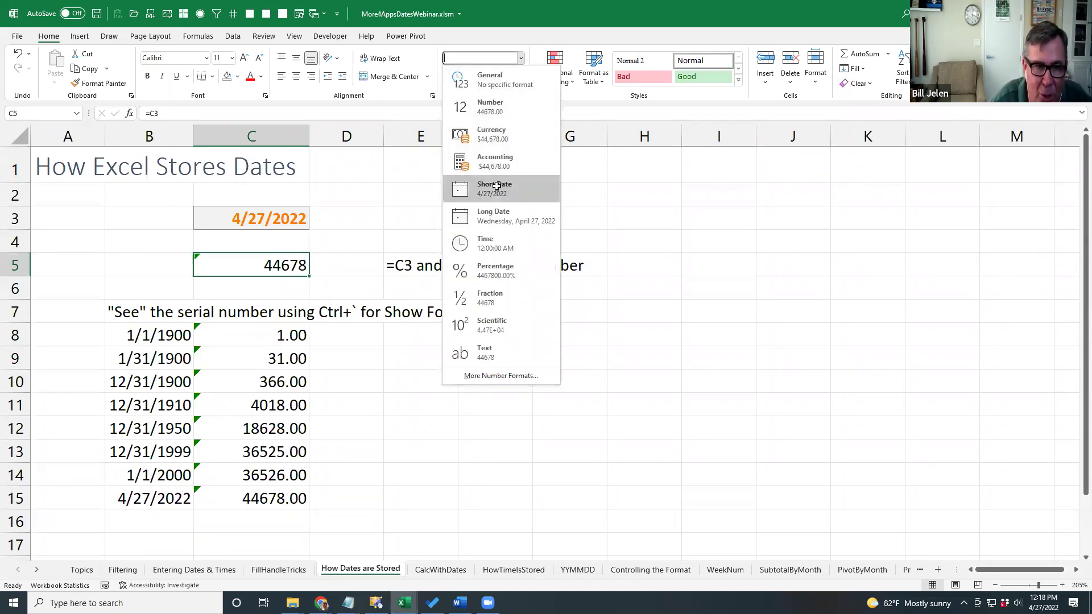
left_click(493, 188)
left_click(522, 58)
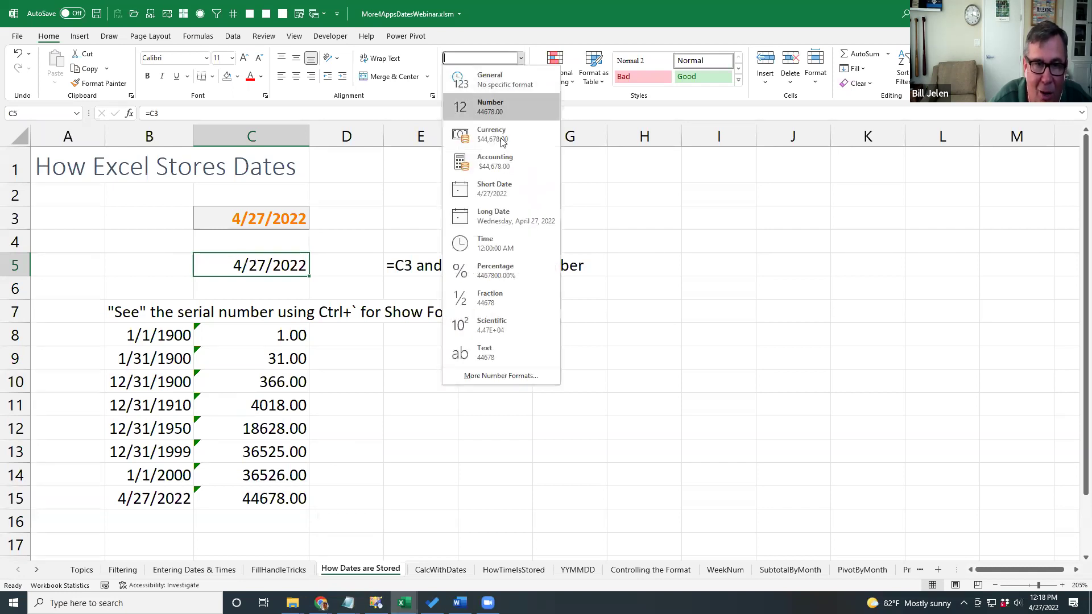
left_click(493, 213)
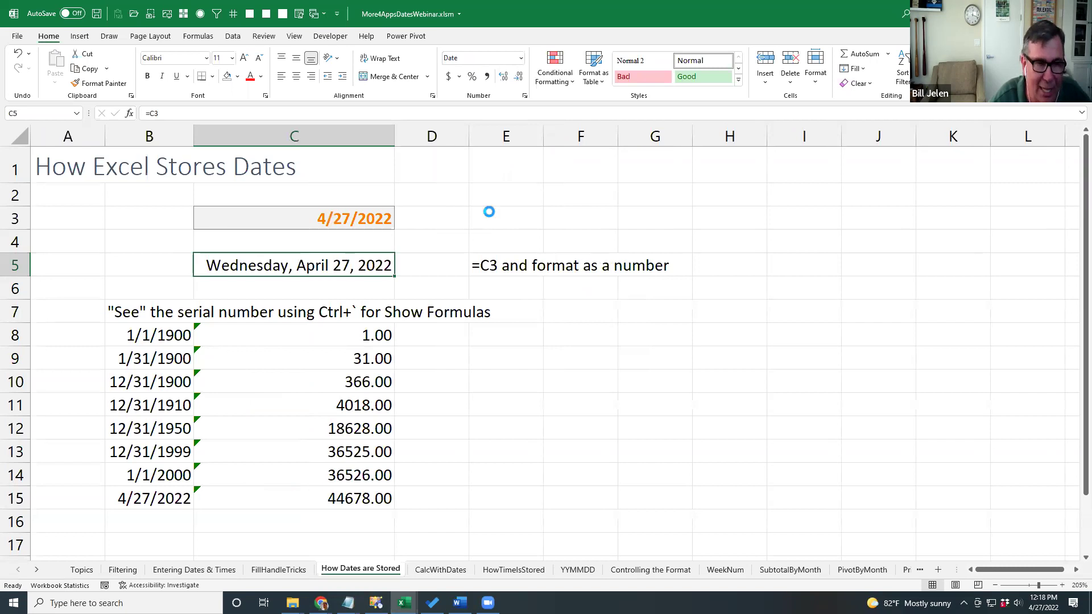
key("ctrl+z")
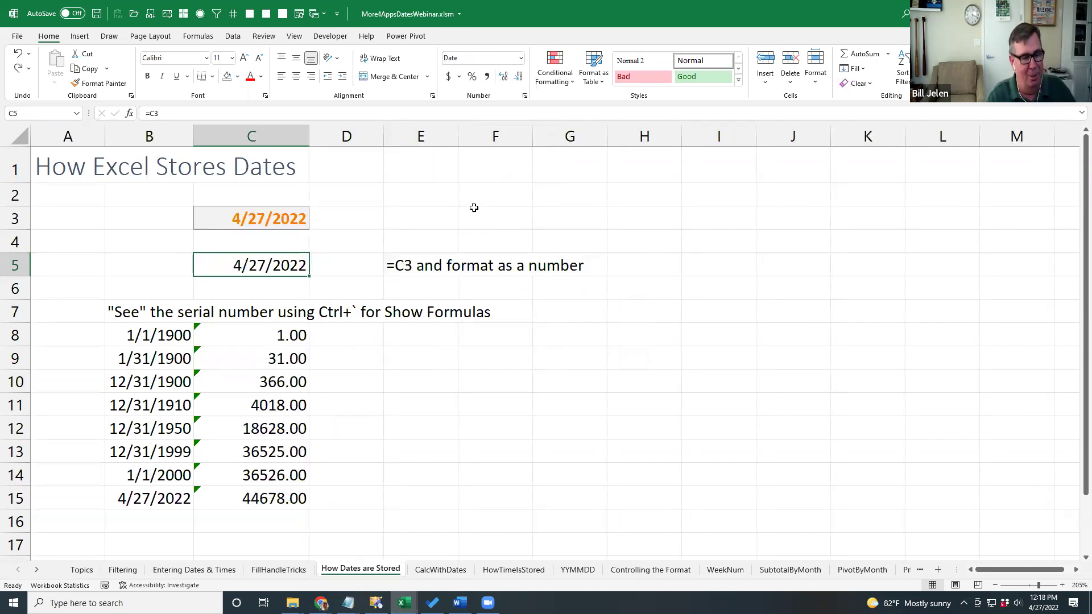
key("ctrl+shift+grave")
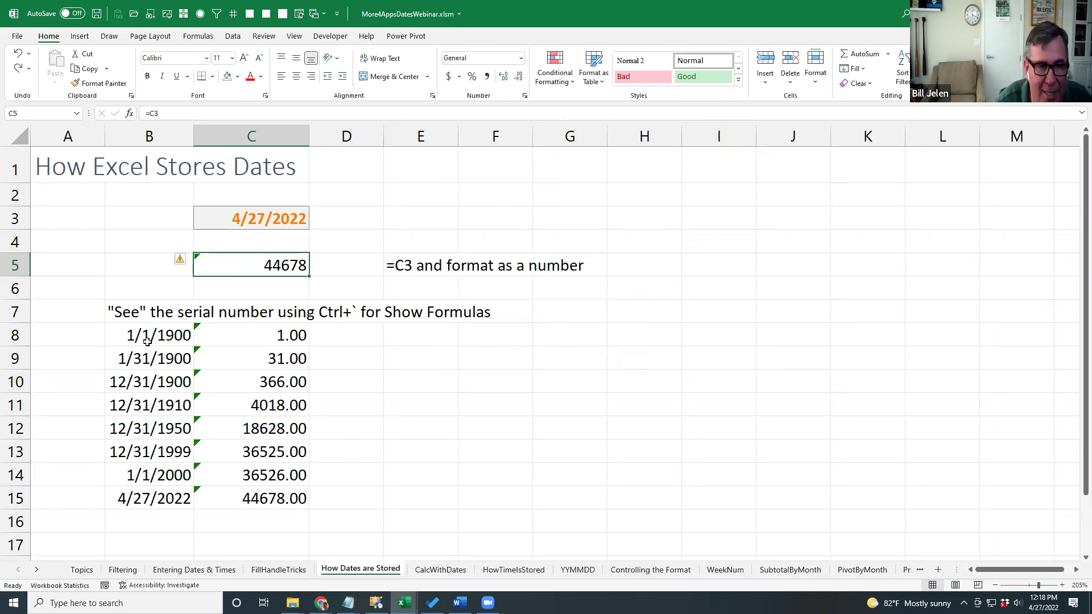
left_click(147, 341)
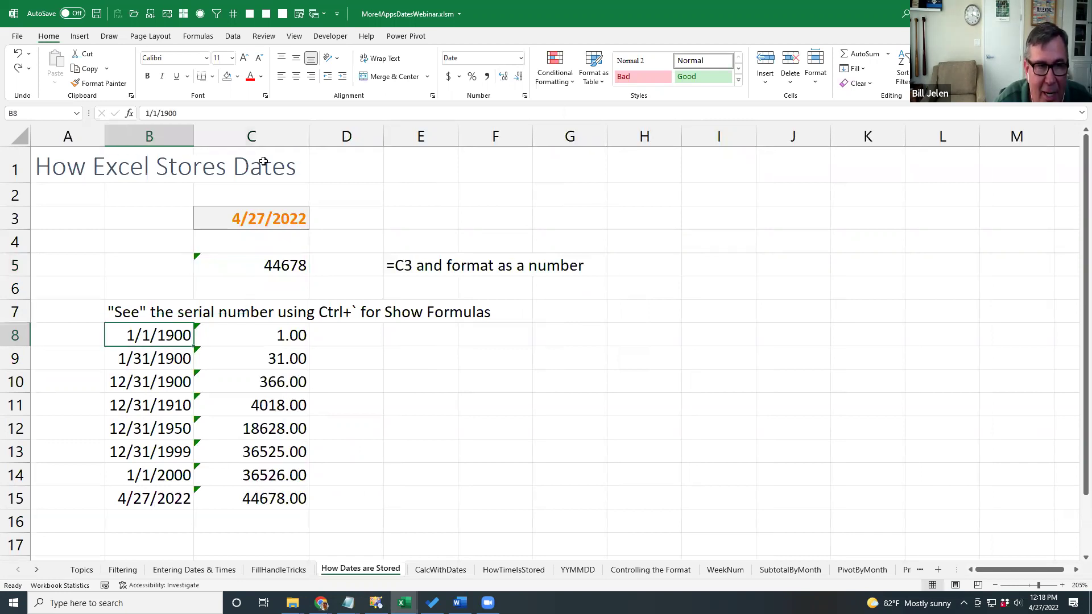
left_click(199, 38)
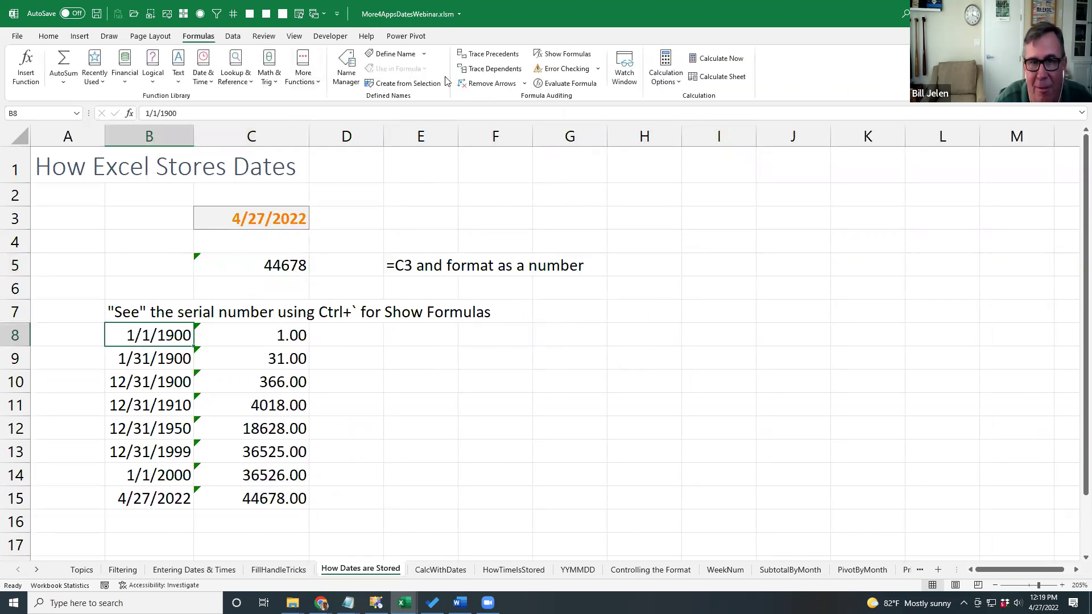
left_click(566, 55)
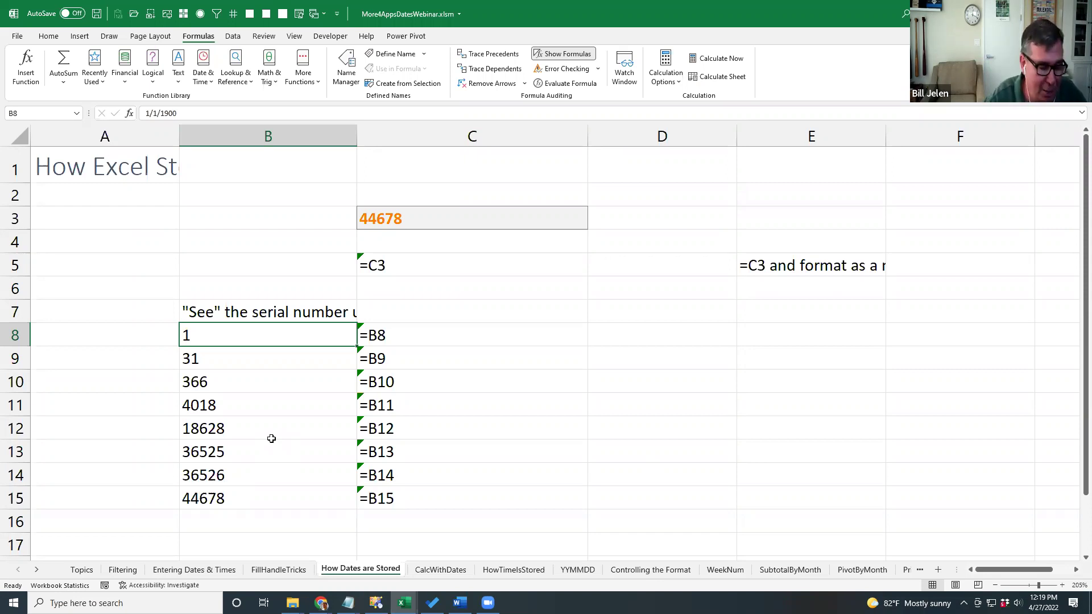
key("ctrl+grave")
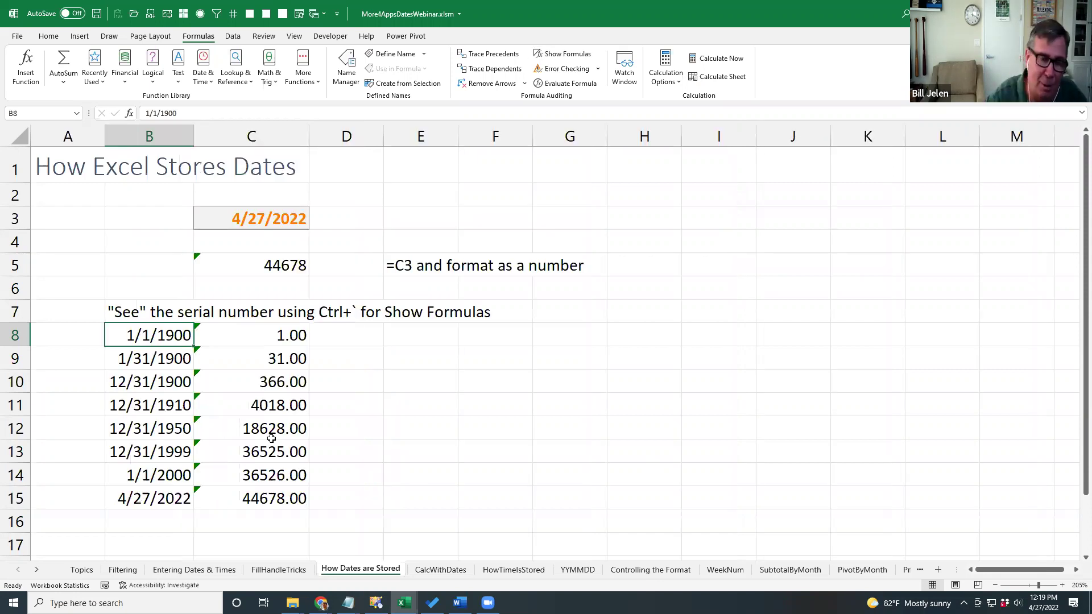
key("ctrl+grave")
key("ctrl+grave")
key("ctrl+grave")
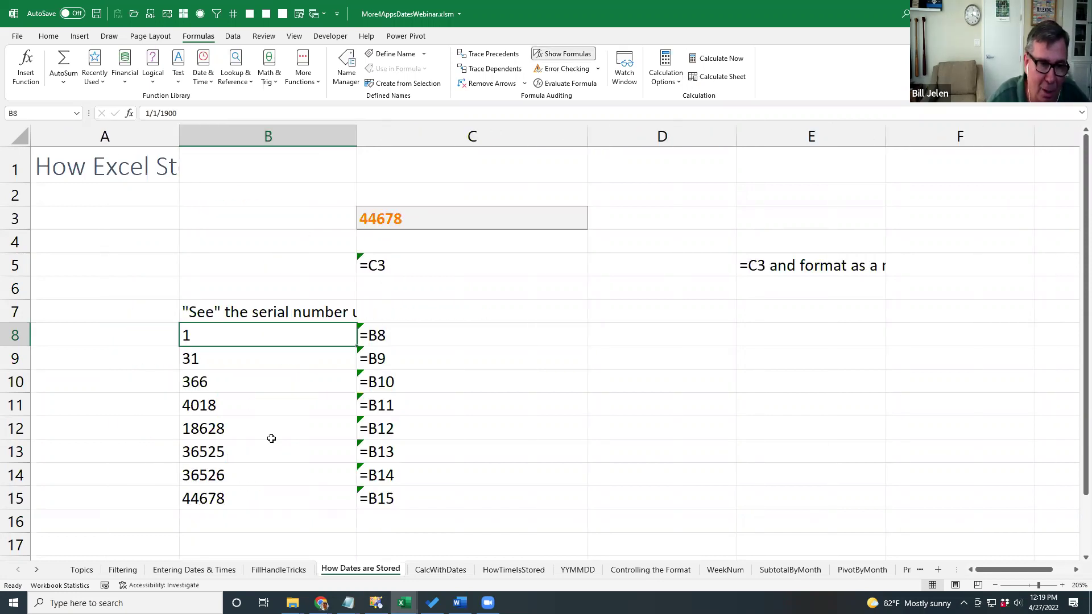
key("ctrl+grave")
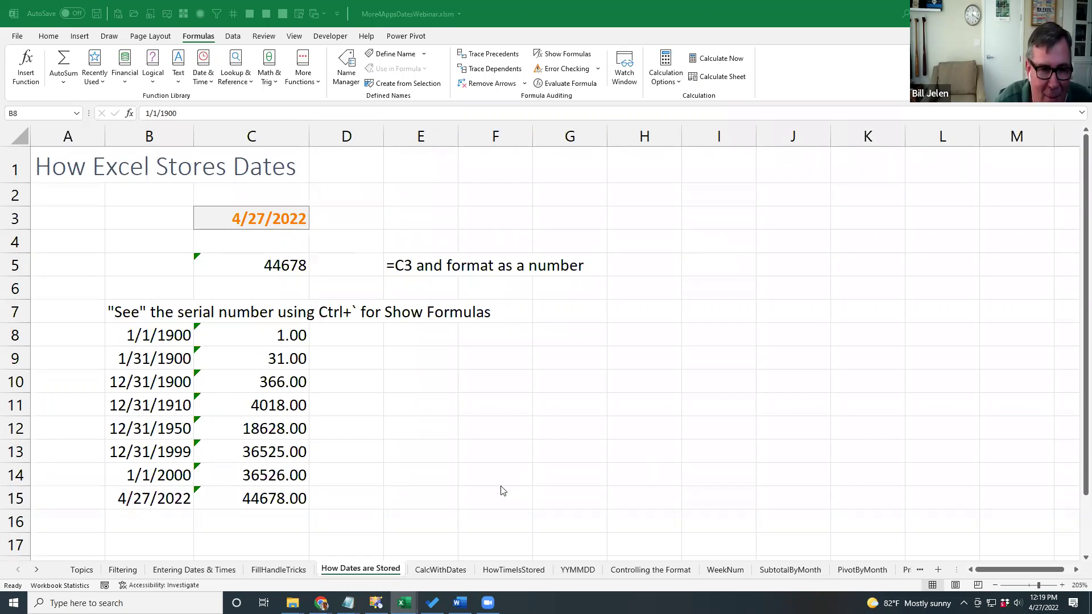
Switch to the CalcWithDates sheet and select E4 for the first due date.
left_click(440, 569)
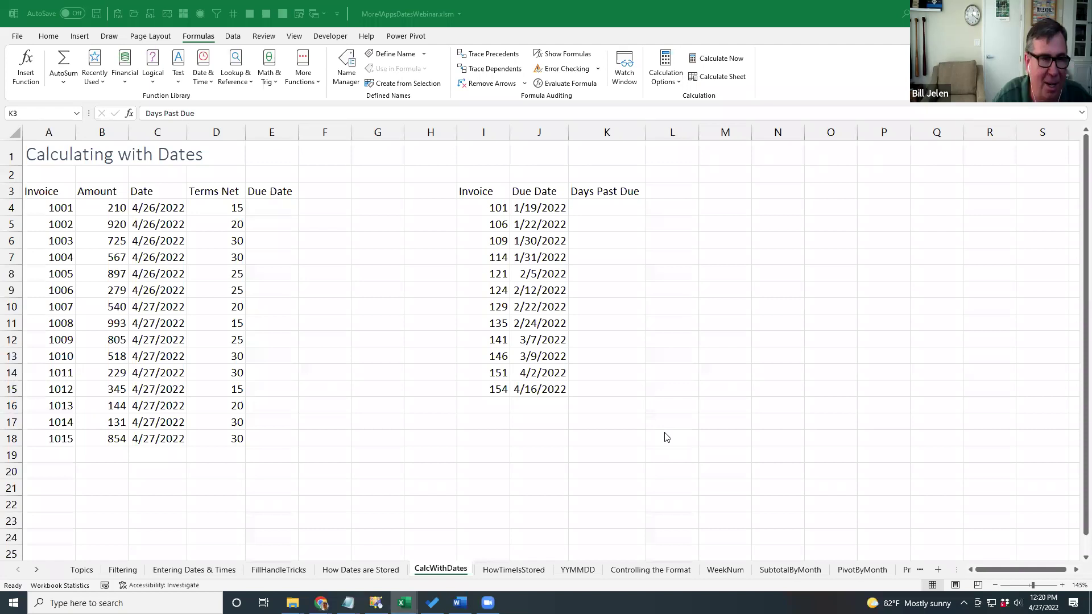
left_click(290, 209)
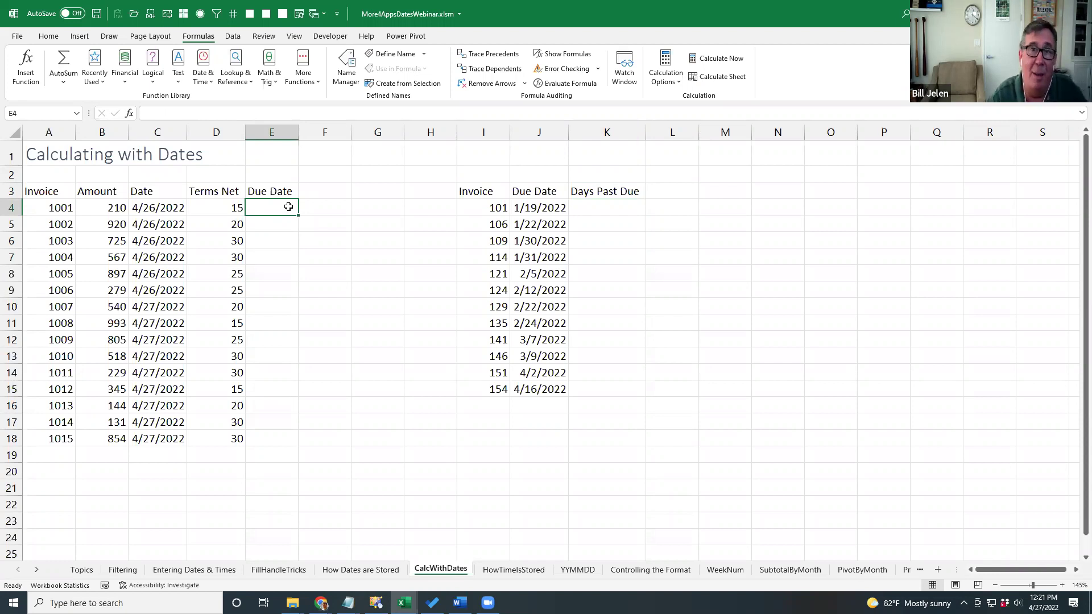
Enter =C4+D4 in E4 and copy it down to E18, giving due dates 5/11/2022 to 5/27/2022.
type("=")
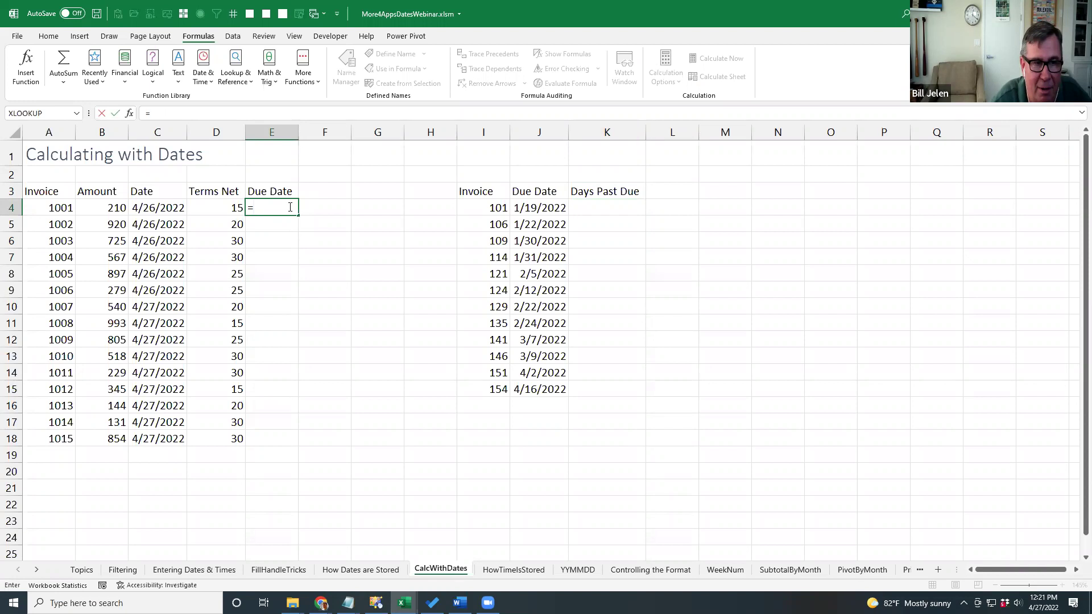
key("Left")
key("Left")
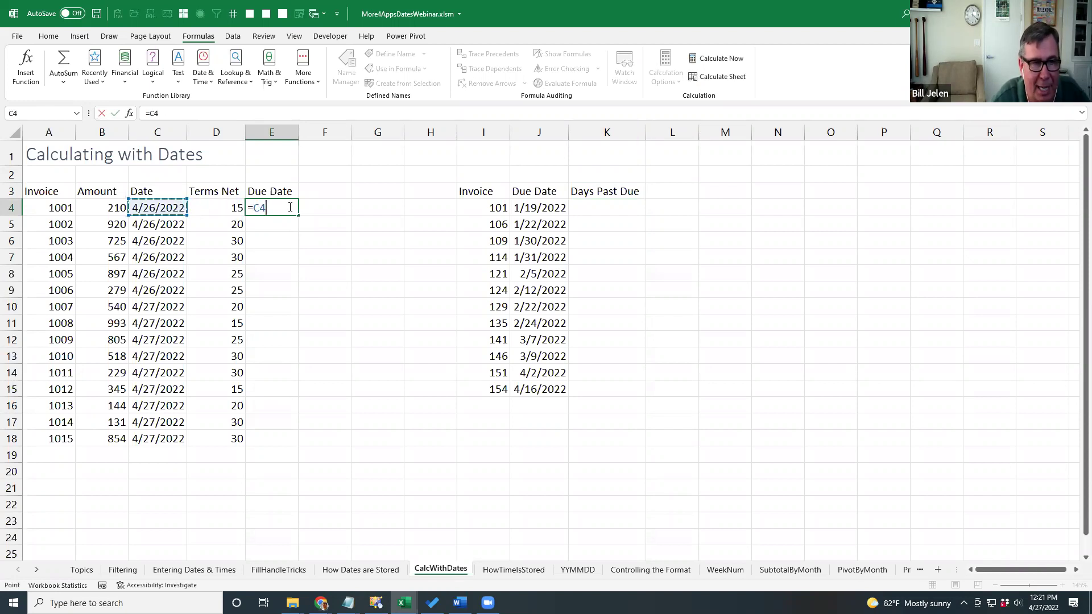
type("+")
key("Left")
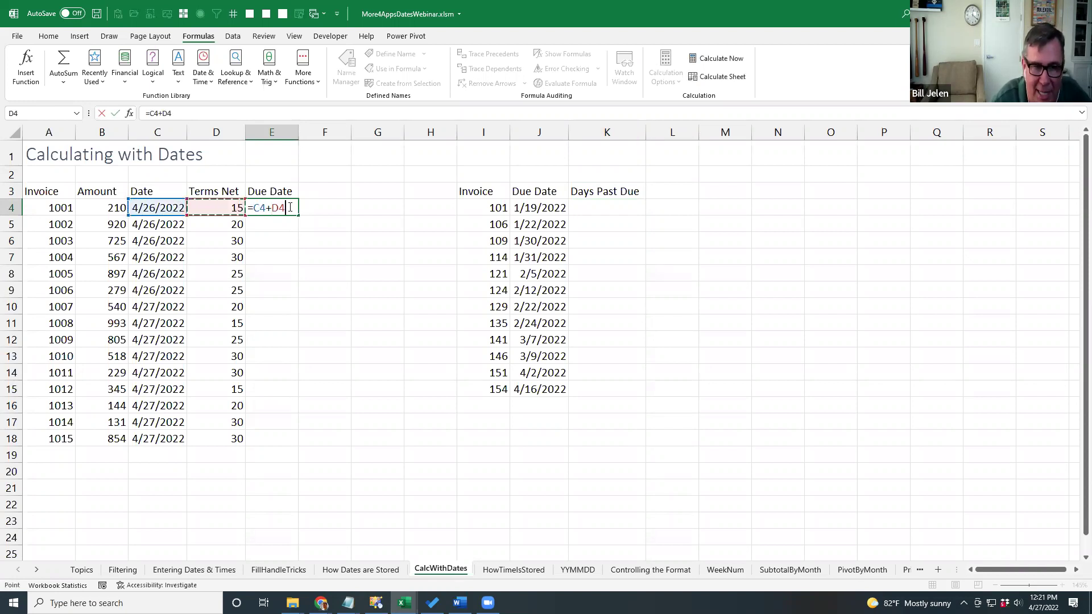
key("Return")
left_click(289, 207)
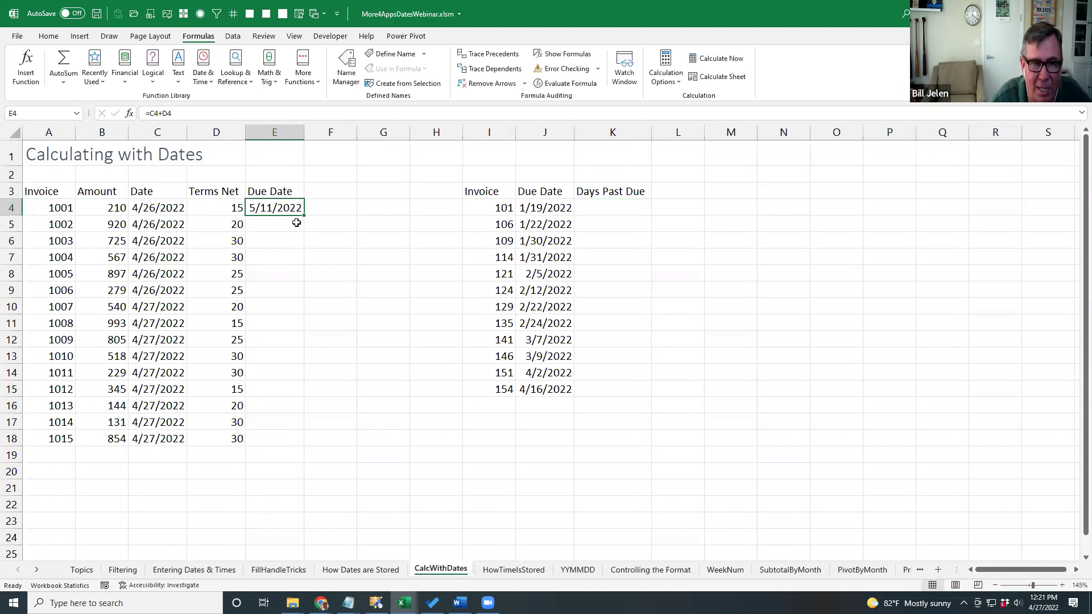
double_click(305, 216)
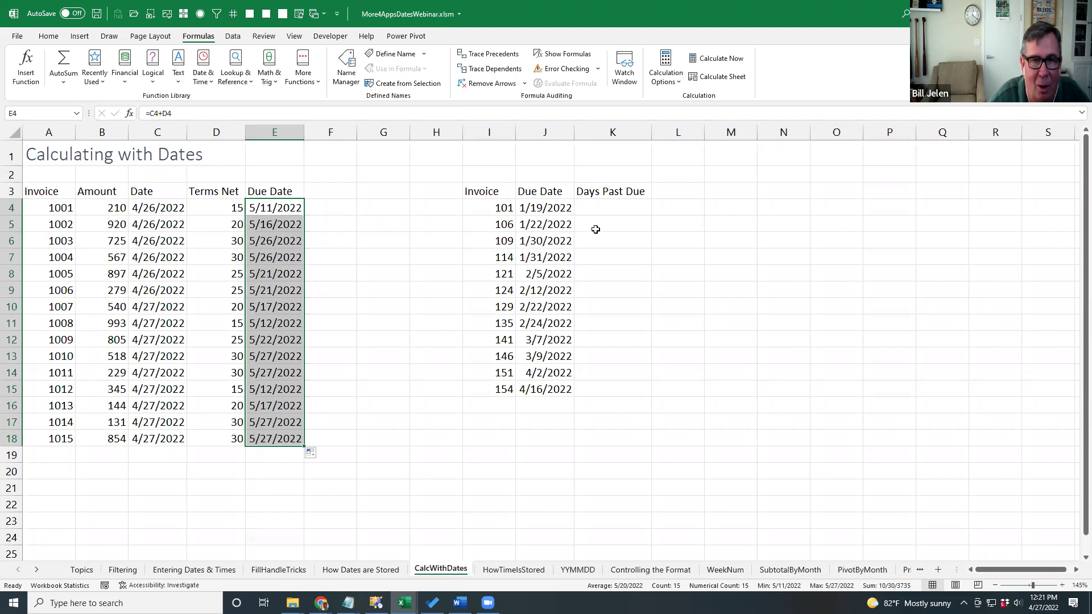
left_click(601, 213)
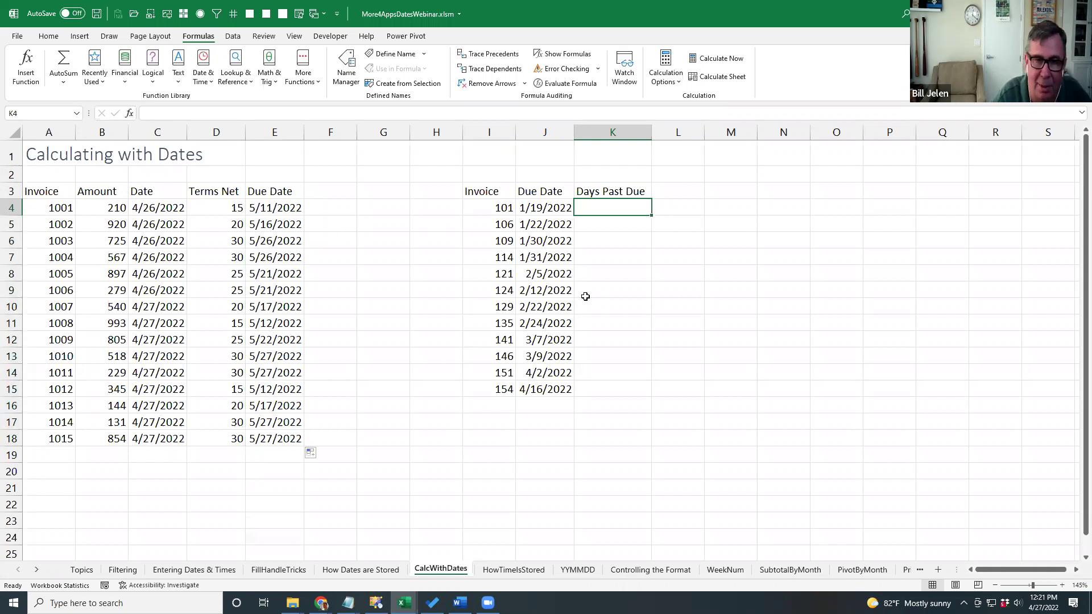
Enter =TODAY()-J4 in K4 as a whole Number and copy it down to K15.
type("=")
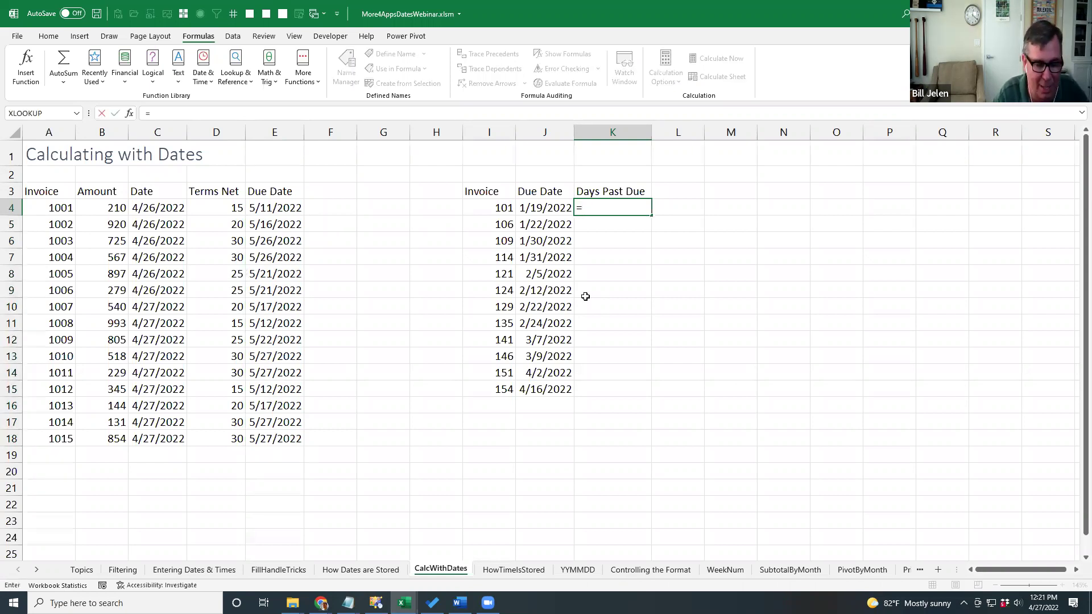
type("TODAY()-")
key("Left")
key("ctrl+Return")
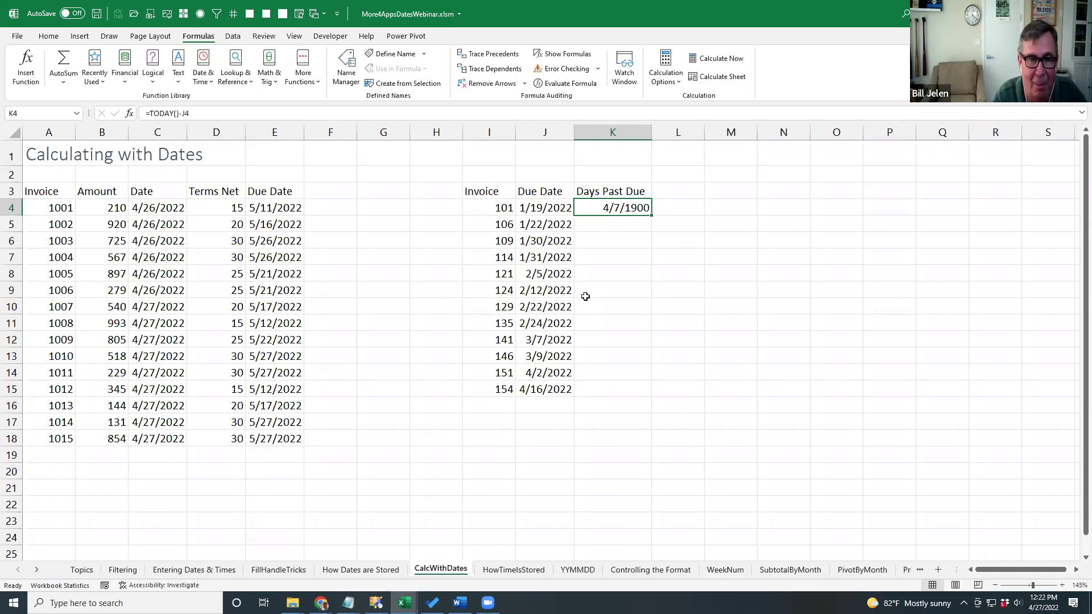
left_click(50, 36)
left_click(521, 57)
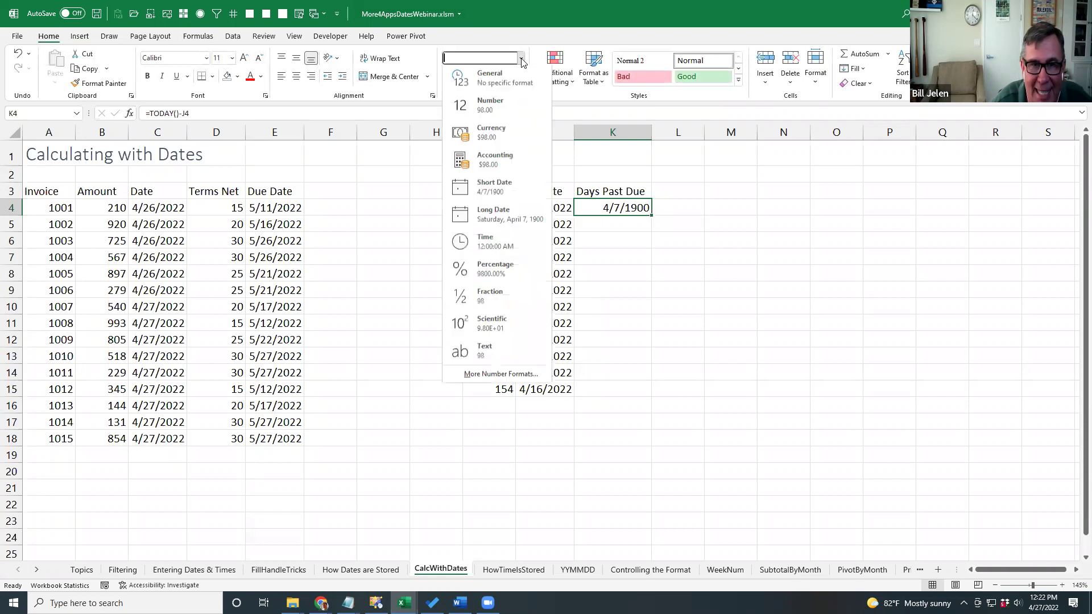
left_click(490, 107)
left_click(517, 76)
left_click(518, 76)
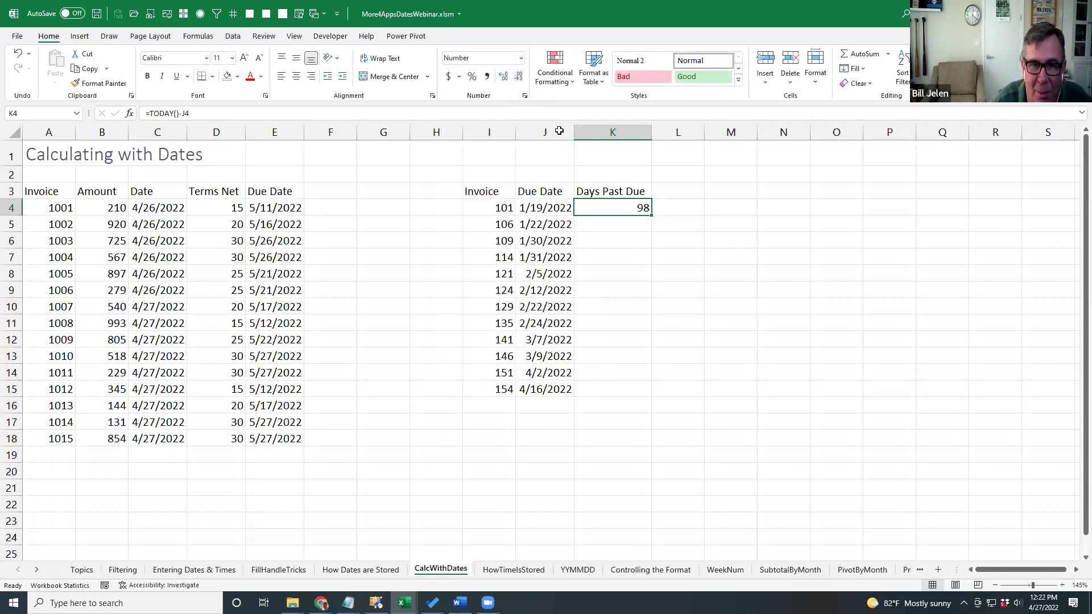
double_click(650, 214)
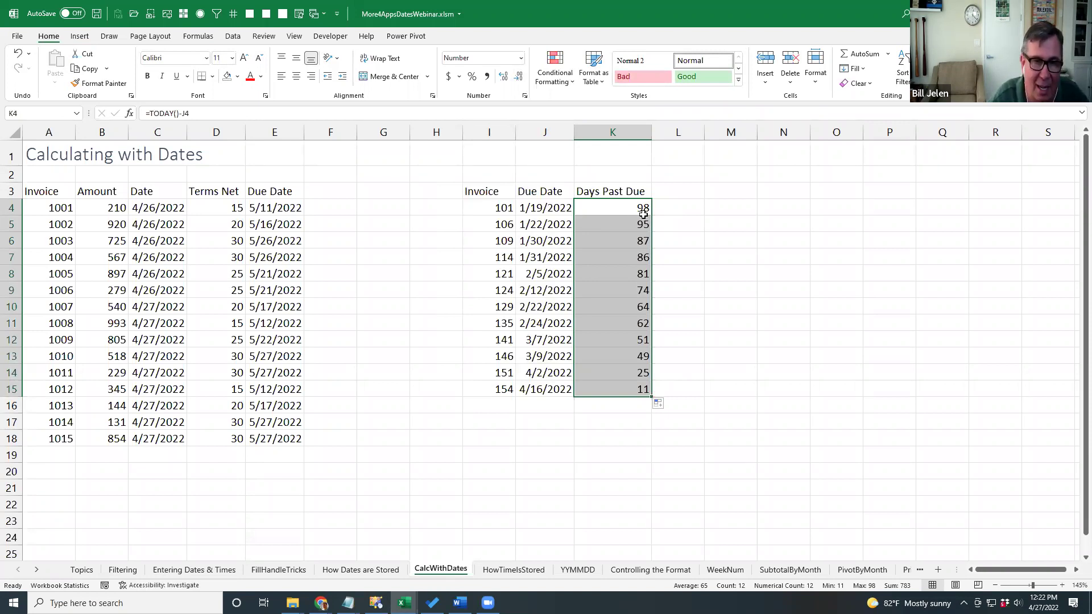
key("ctrl+Page_Down")
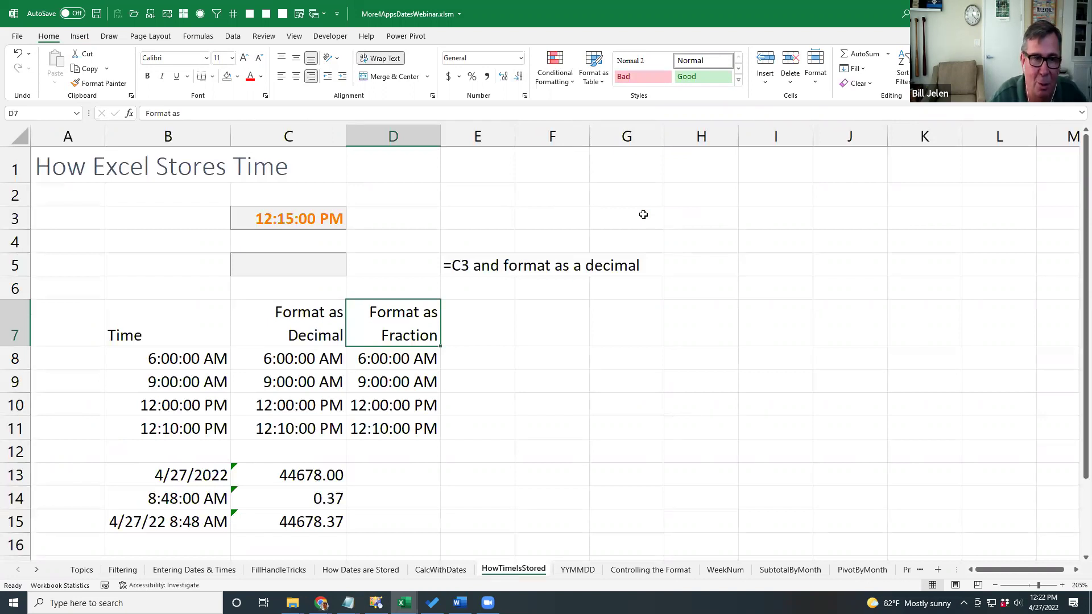
Enter =C3 in C5 and format it as Number with five decimals, showing 0.51042.
left_click(312, 259)
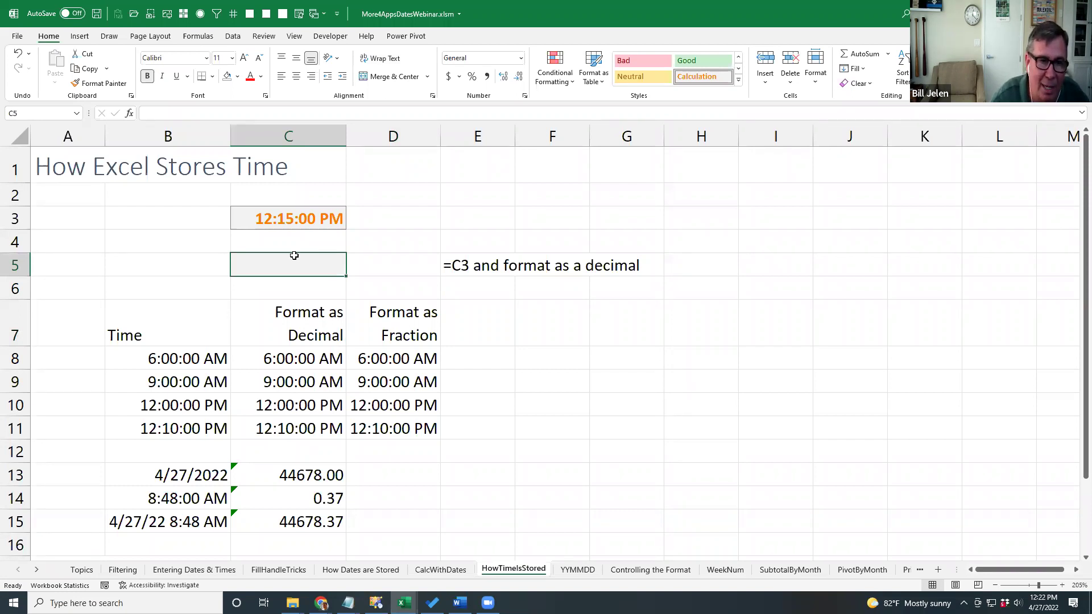
type("=")
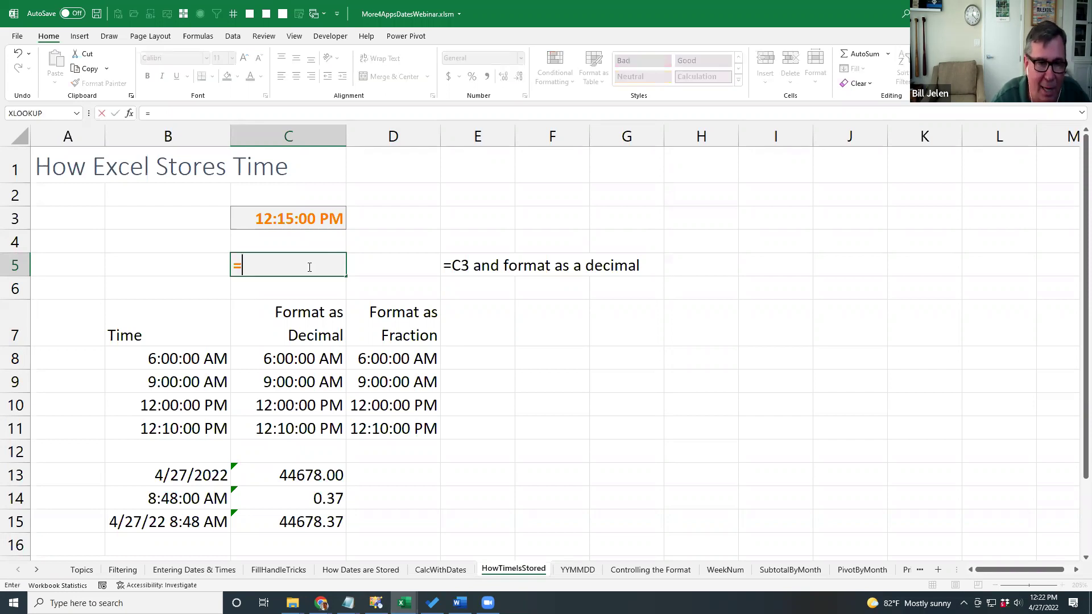
key("Up")
key("Up")
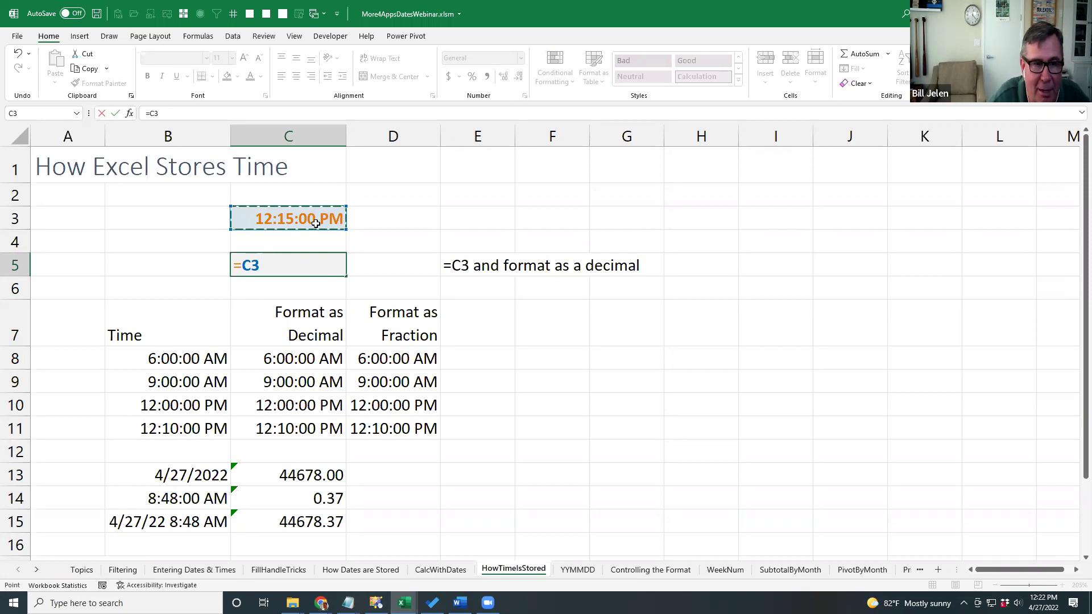
key("ctrl+Return")
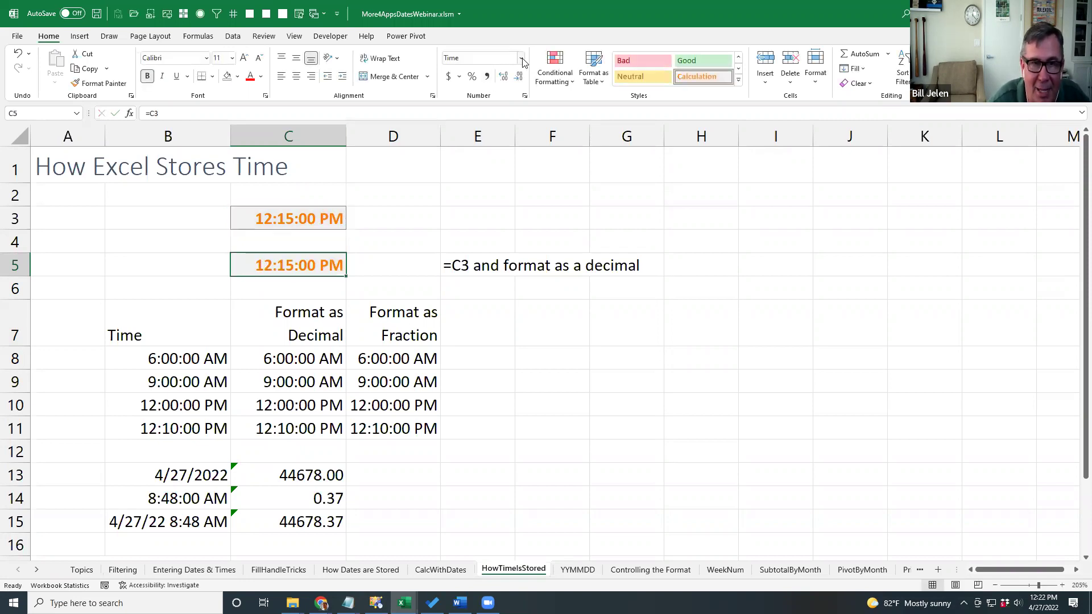
left_click(520, 58)
left_click(496, 108)
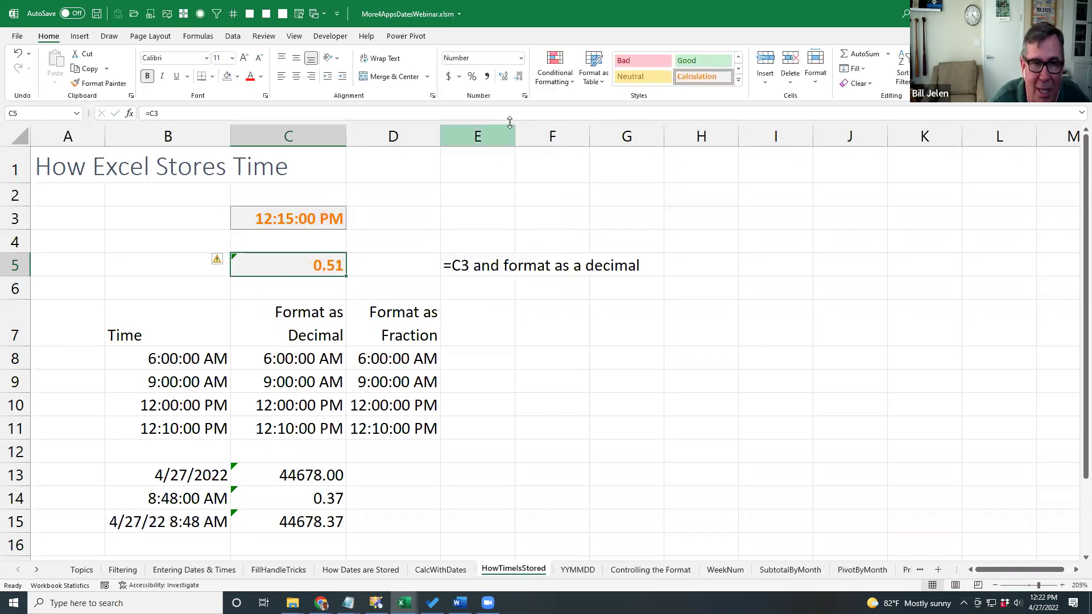
left_click(503, 80)
left_click(505, 81)
left_click(504, 80)
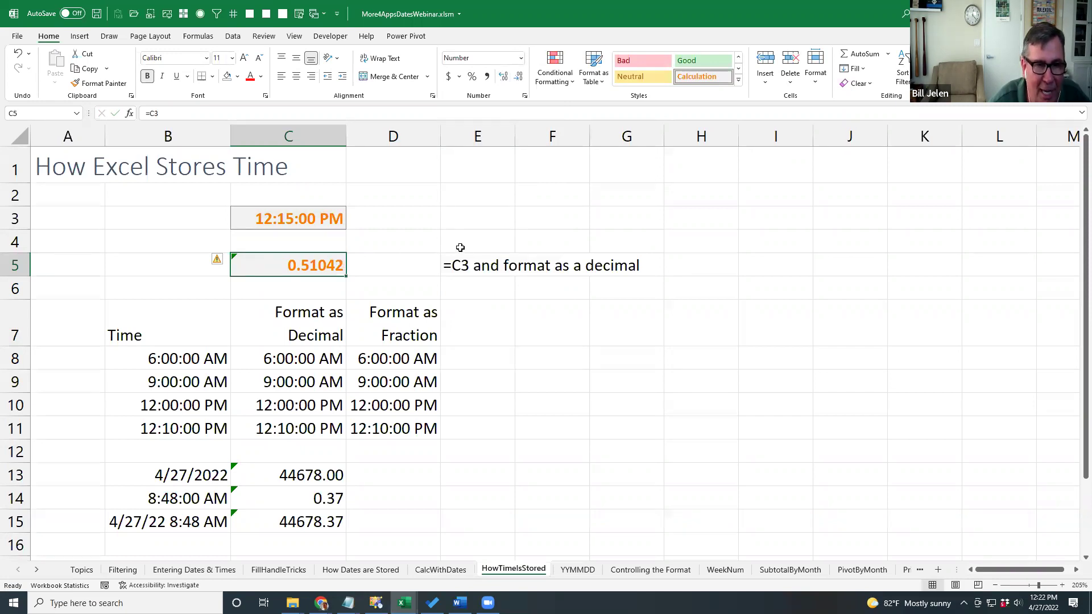
left_click(313, 357)
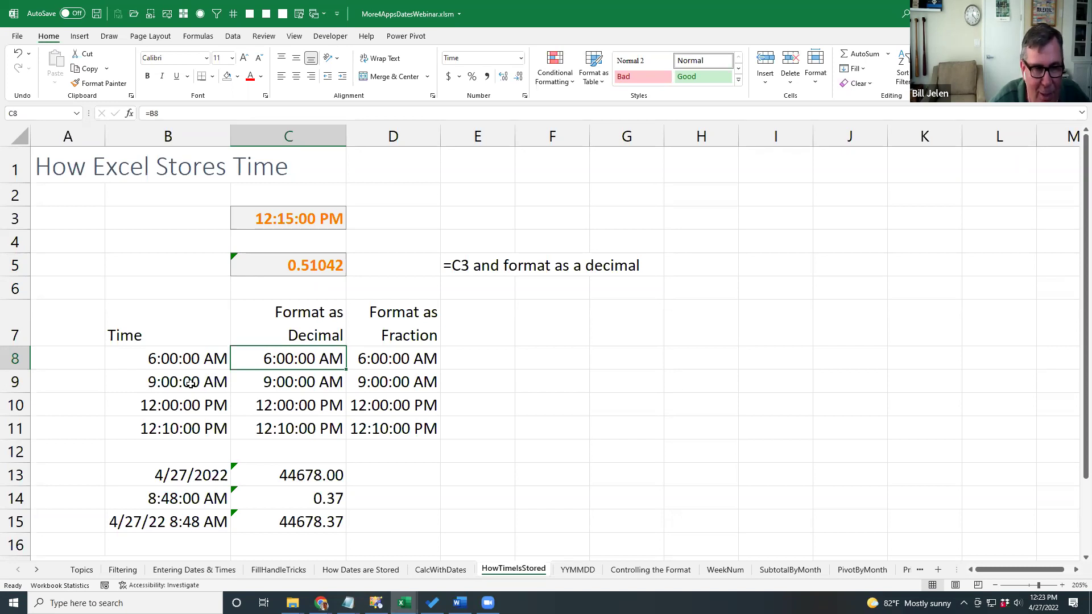
Format C8:C11 as Number with five decimal places, then select D8:D11.
left_click(199, 404)
left_click(198, 428)
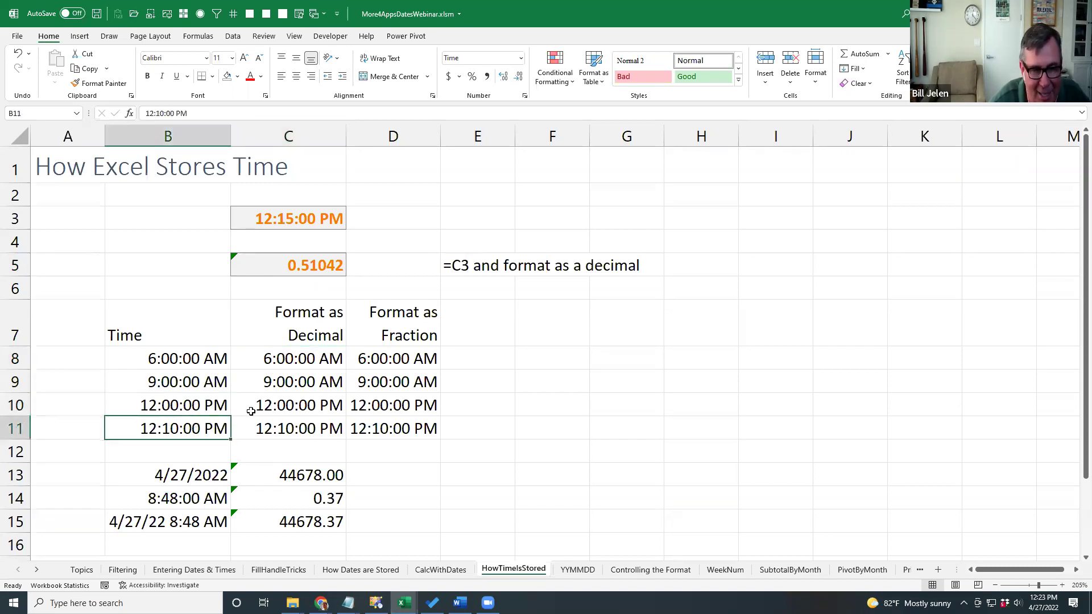
left_click(282, 359)
key("ctrl+shift+Down")
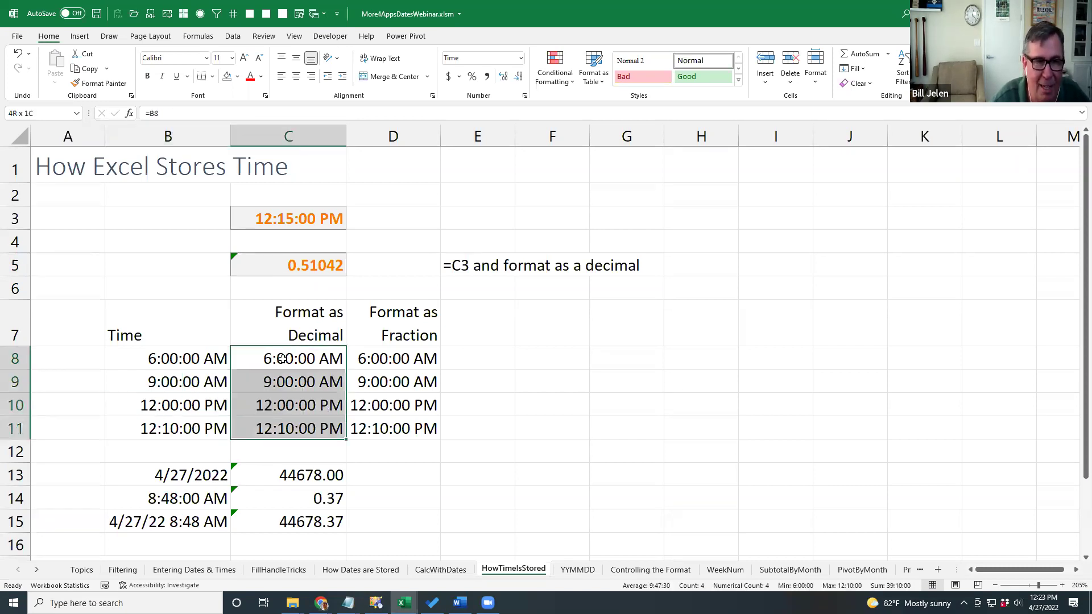
left_click(520, 59)
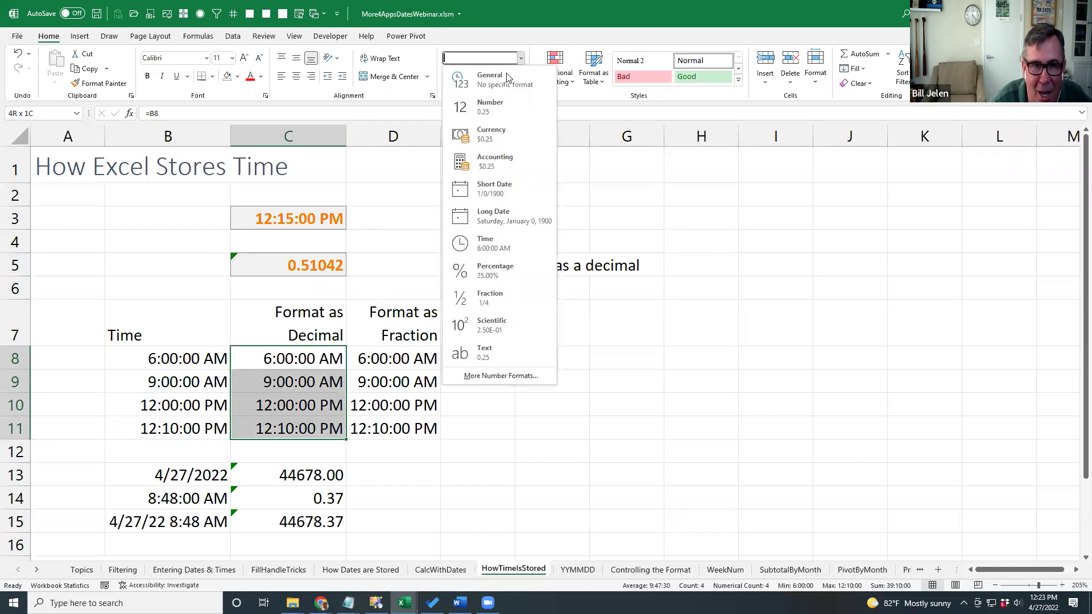
left_click(493, 106)
left_click(503, 77)
left_click(503, 76)
left_click(503, 76)
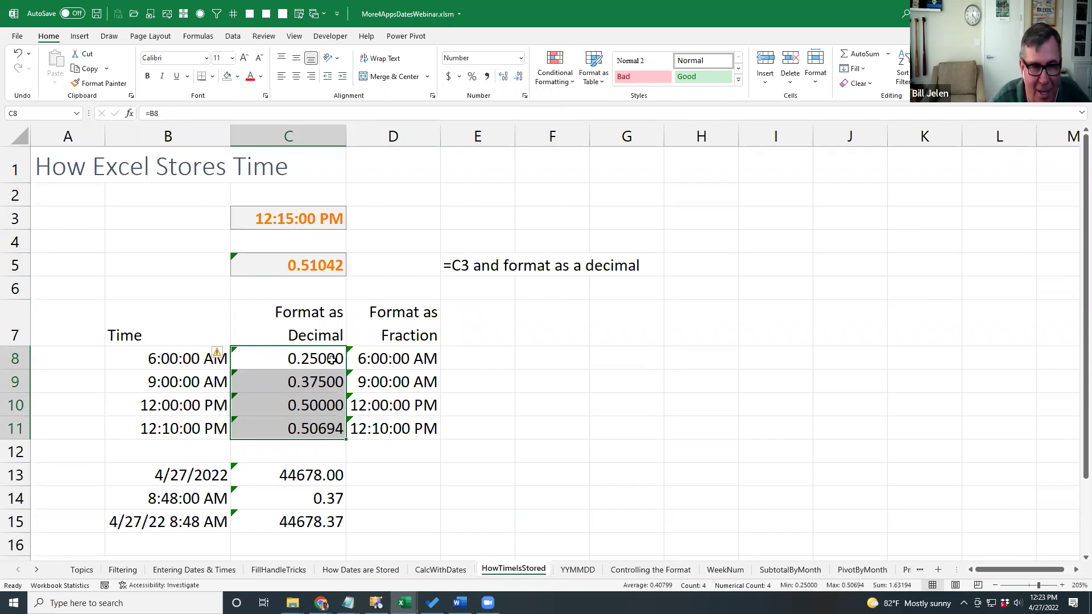
left_click(394, 359)
key("ctrl+shift+Down")
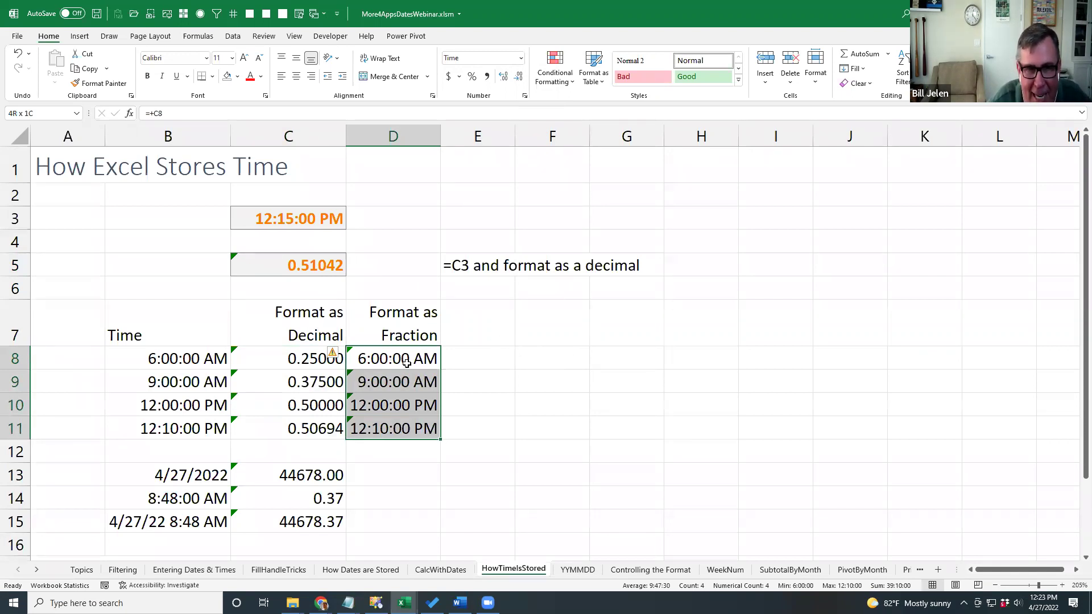
Format D8:D11 as Fraction, up to two digits (1/4, 3/8, 1/2, 37/73).
left_click(524, 96)
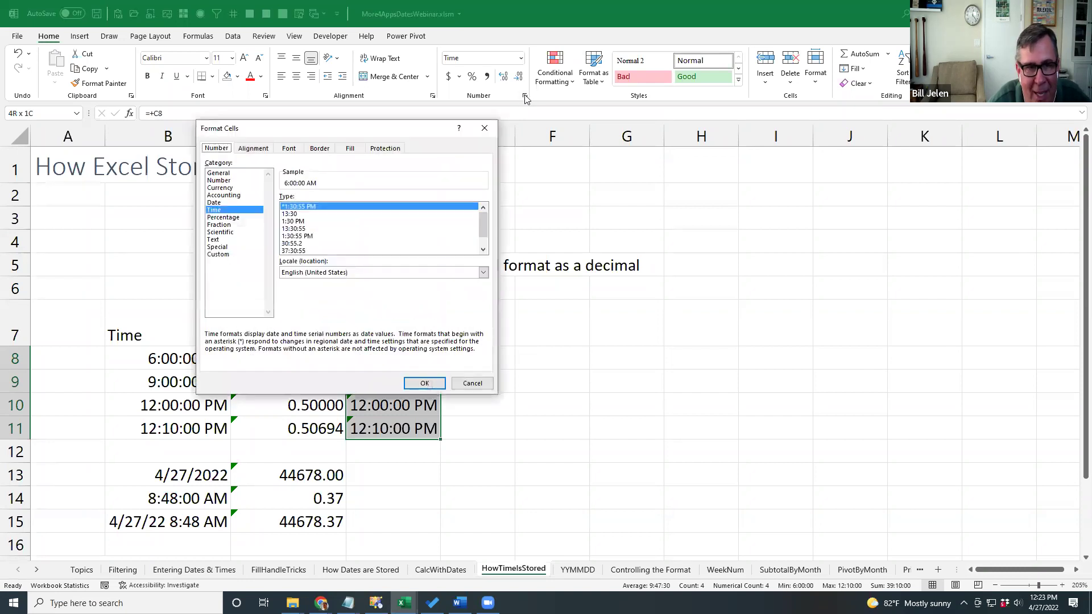
left_click(224, 225)
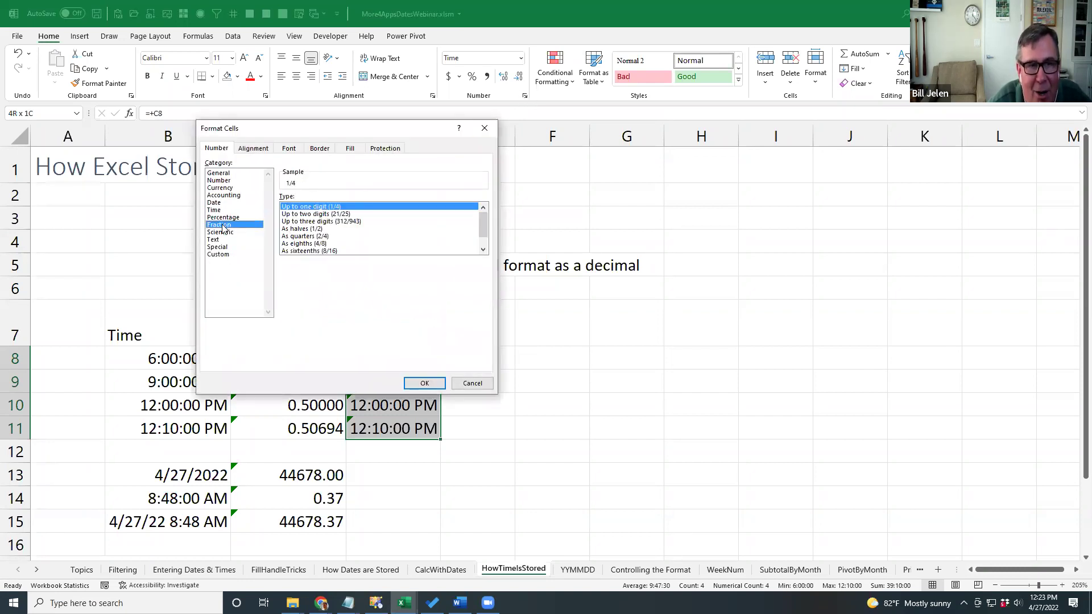
left_click(302, 214)
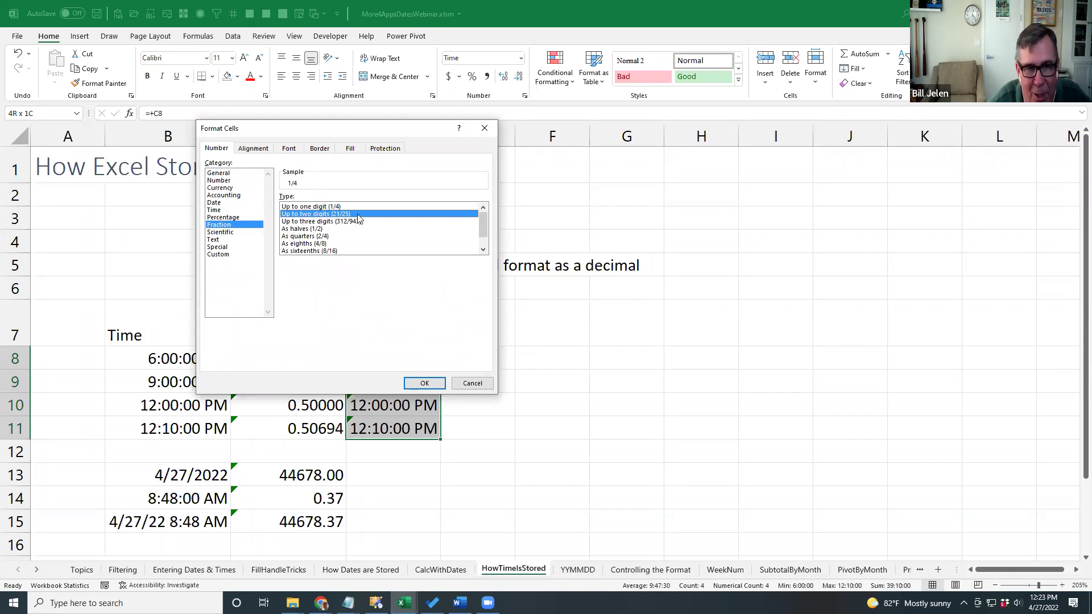
left_click(423, 384)
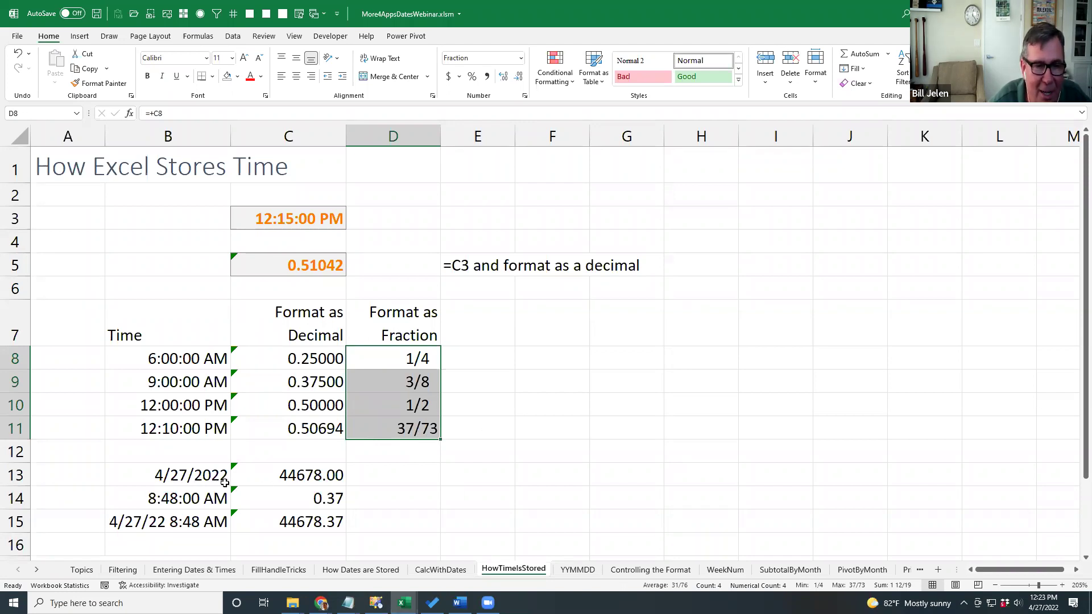
Inspect the date, time and date-time values in C13:C15, then go to the YYMMDD sheet.
left_click(299, 476)
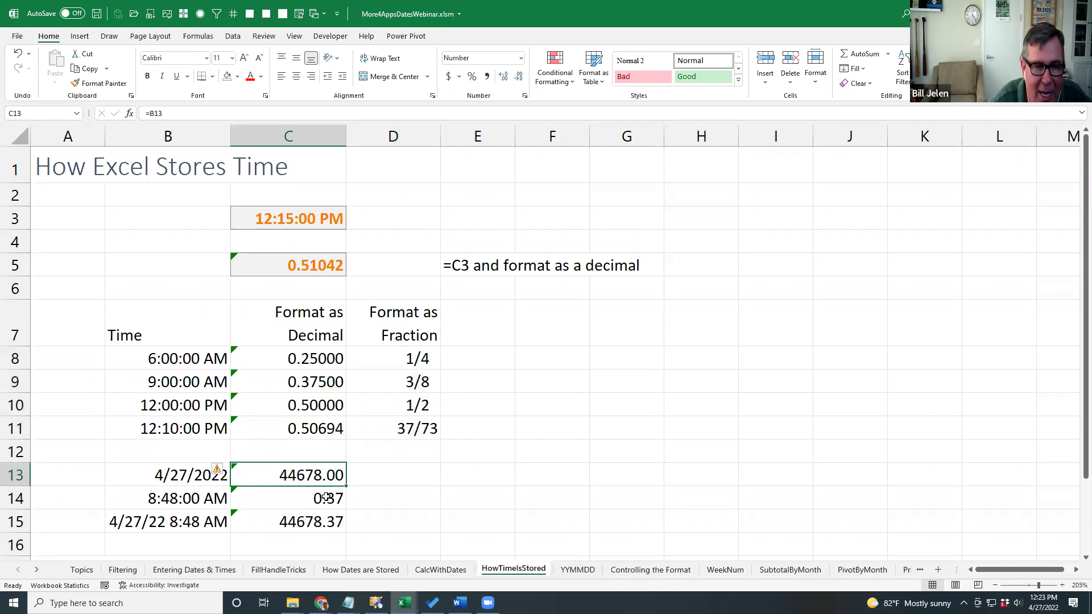
left_click(328, 495)
left_click(289, 526)
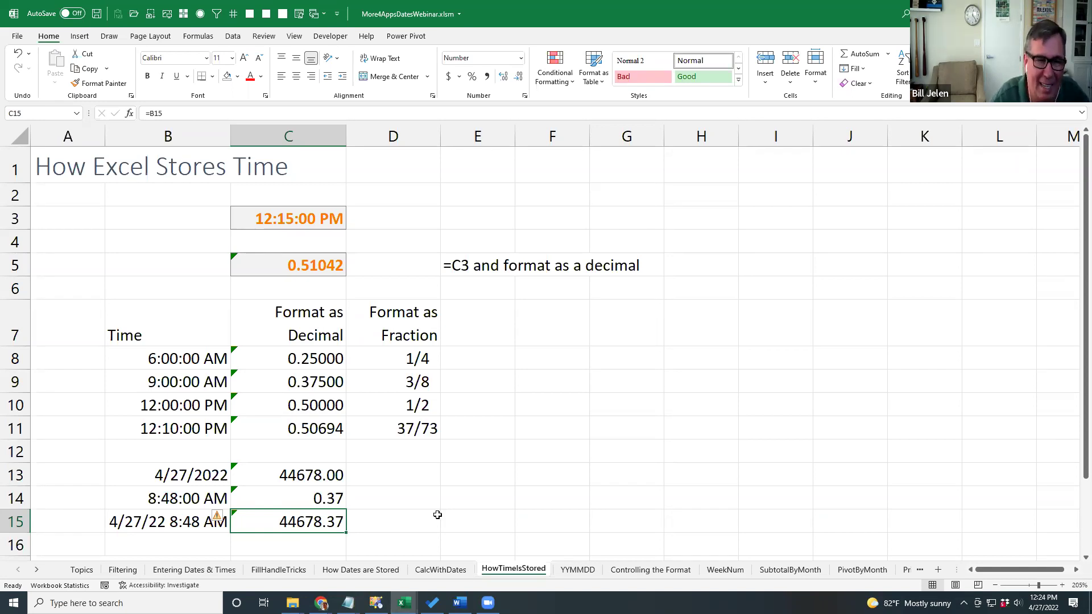
key("ctrl+Page_Down")
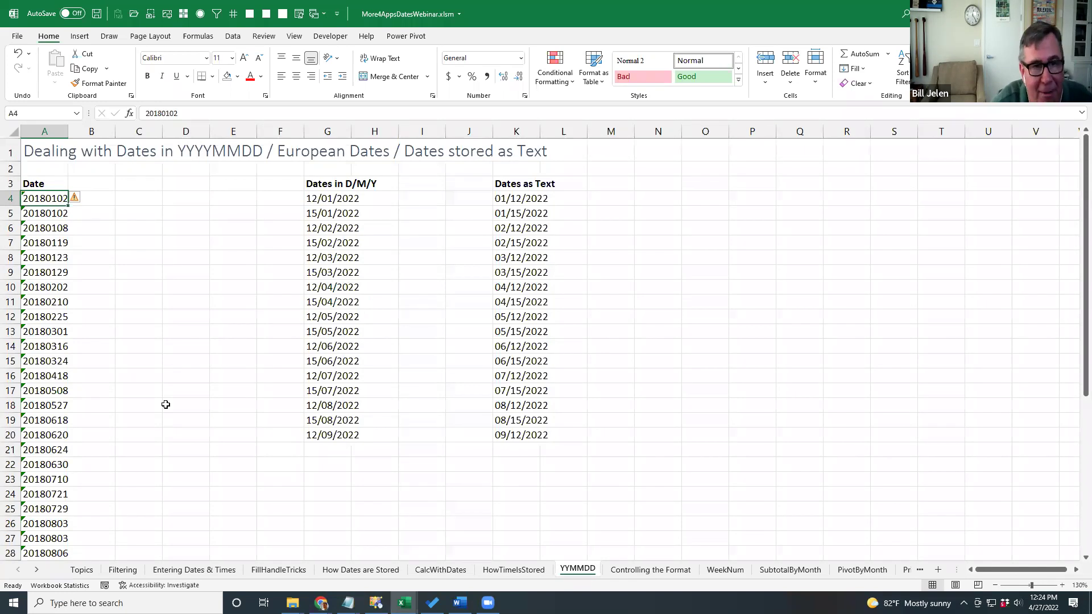
Widen column G so its D/M/Y dates fit.
left_click(319, 199)
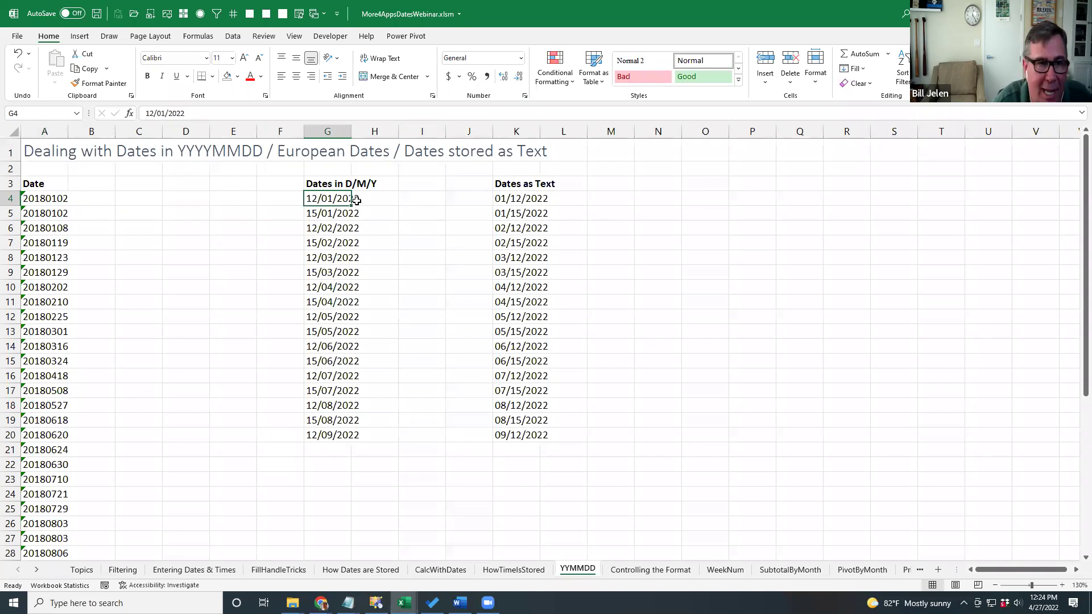
left_click_drag(350, 136, 380, 136)
left_click(333, 214)
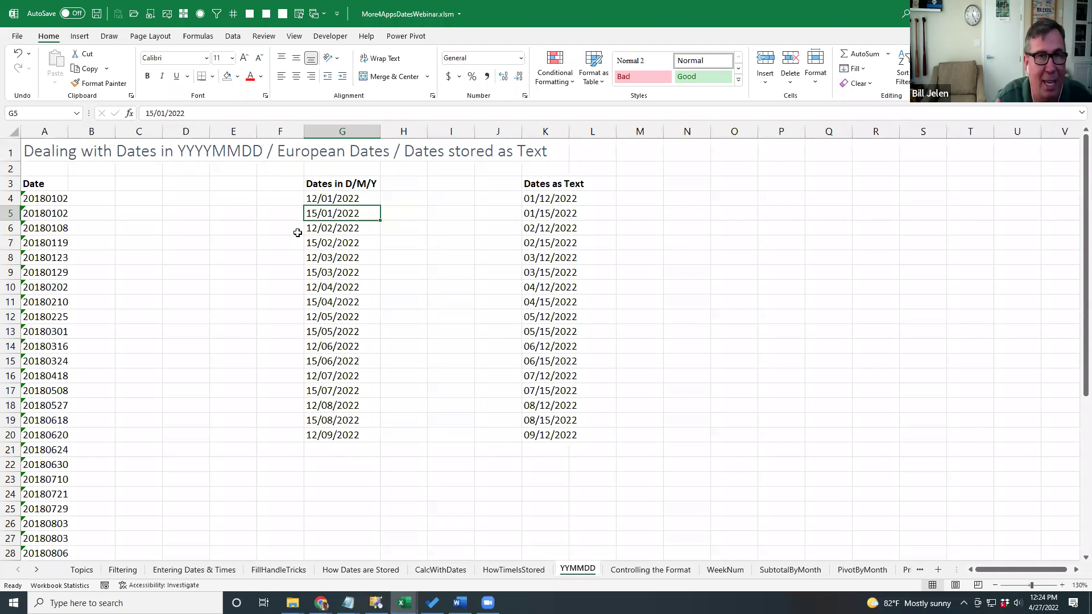
Widen column A and select its YYYYMMDD values from A4 down.
key("Left")
key("Left")
key("Left")
key("Up")
key("Left")
key("Left")
key("Left")
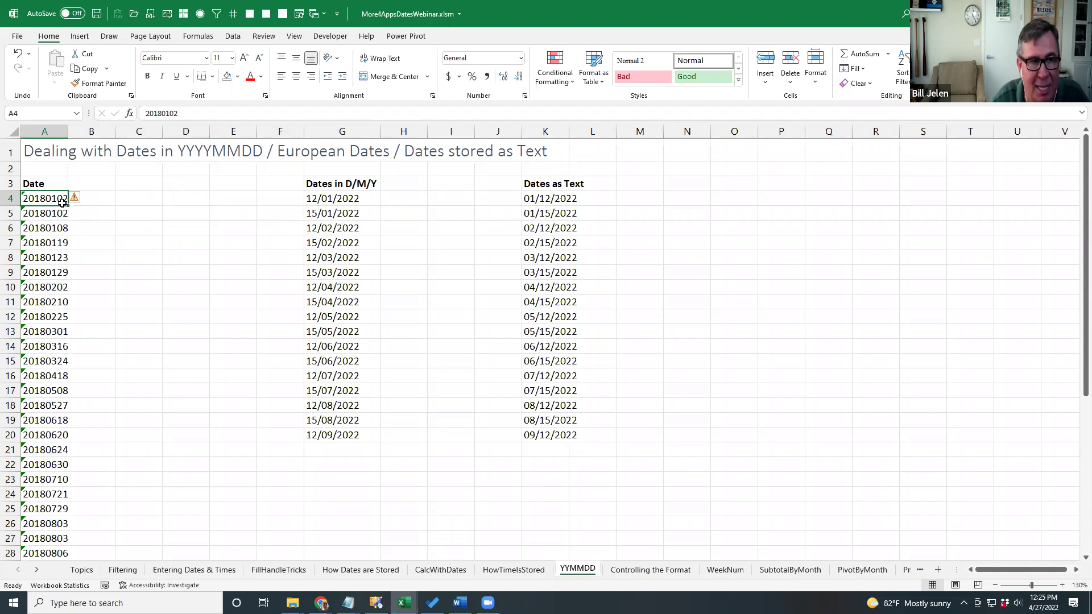
left_click_drag(68, 132, 88, 133)
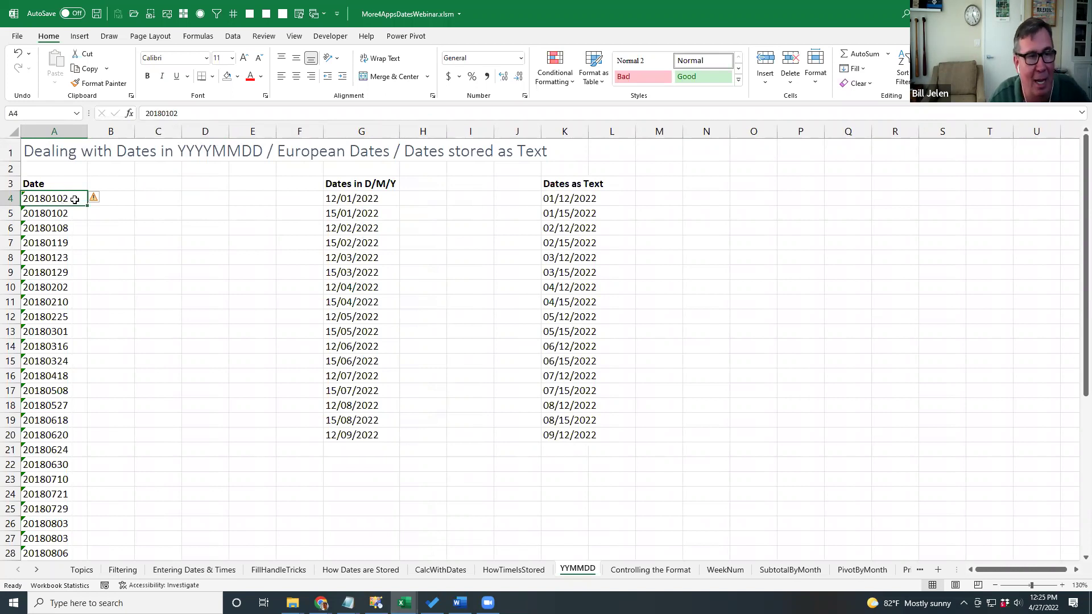
key("ctrl+shift+Down")
scroll(73, 200, "up", 6)
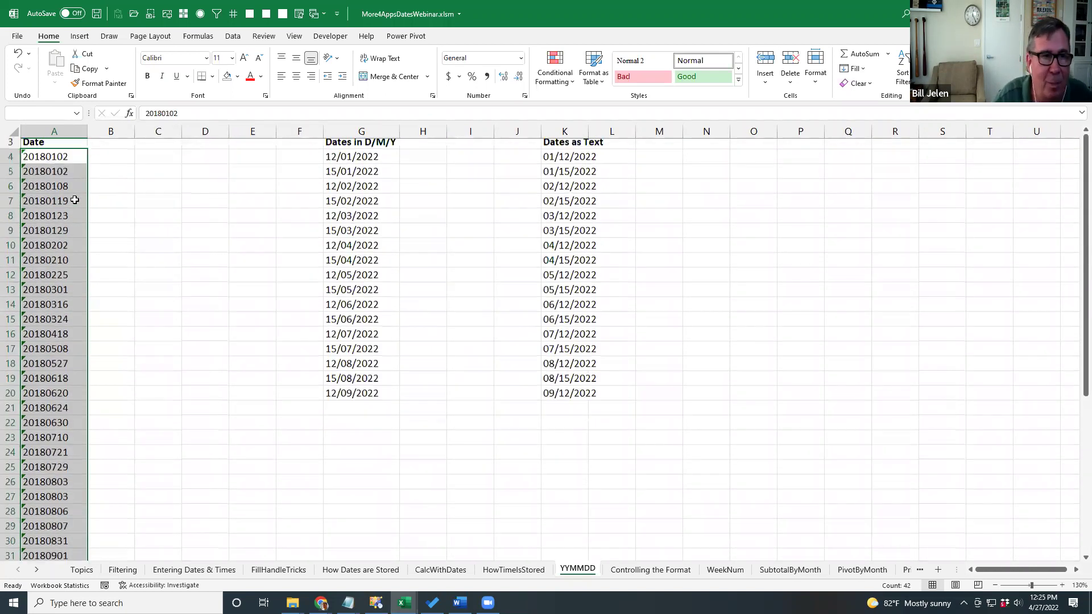
Convert column A's YYYYMMDD numbers to real dates via Text to Columns with YMD order.
left_click(230, 36)
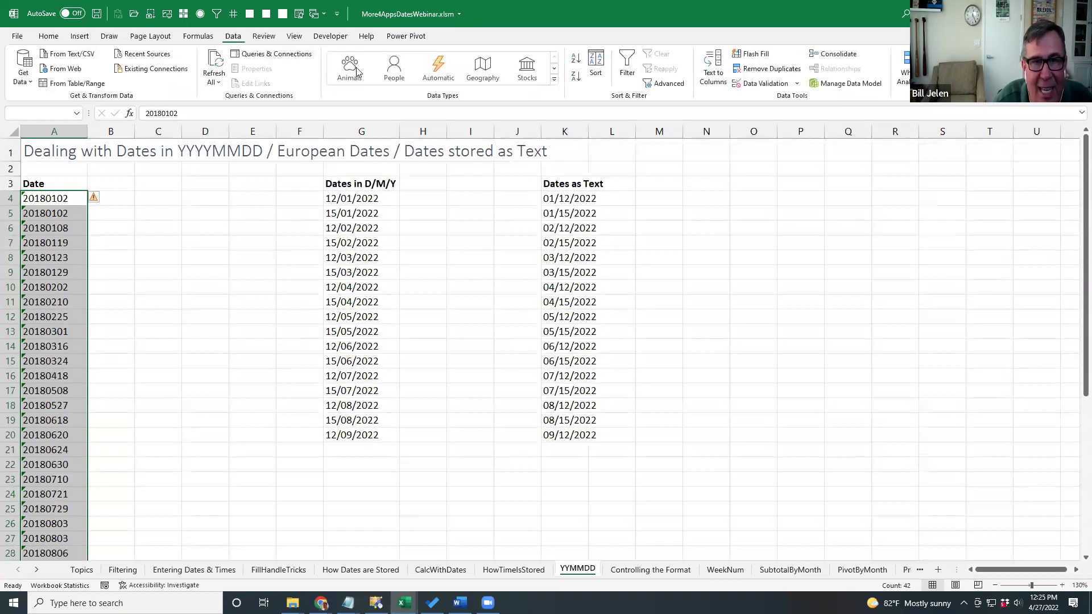
left_click(709, 78)
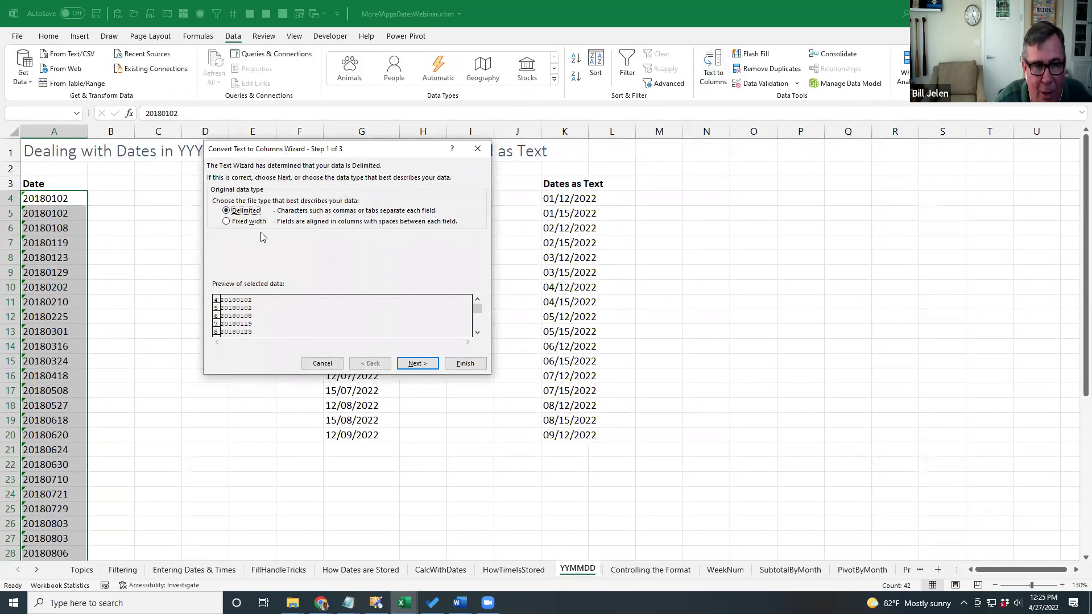
left_click(418, 364)
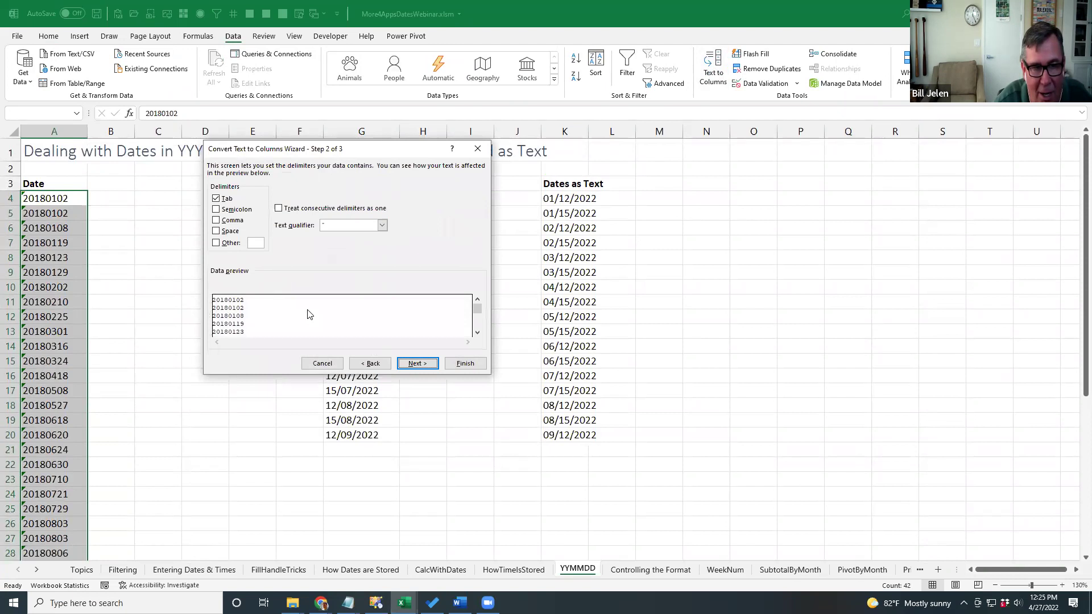
left_click(421, 365)
left_click(216, 212)
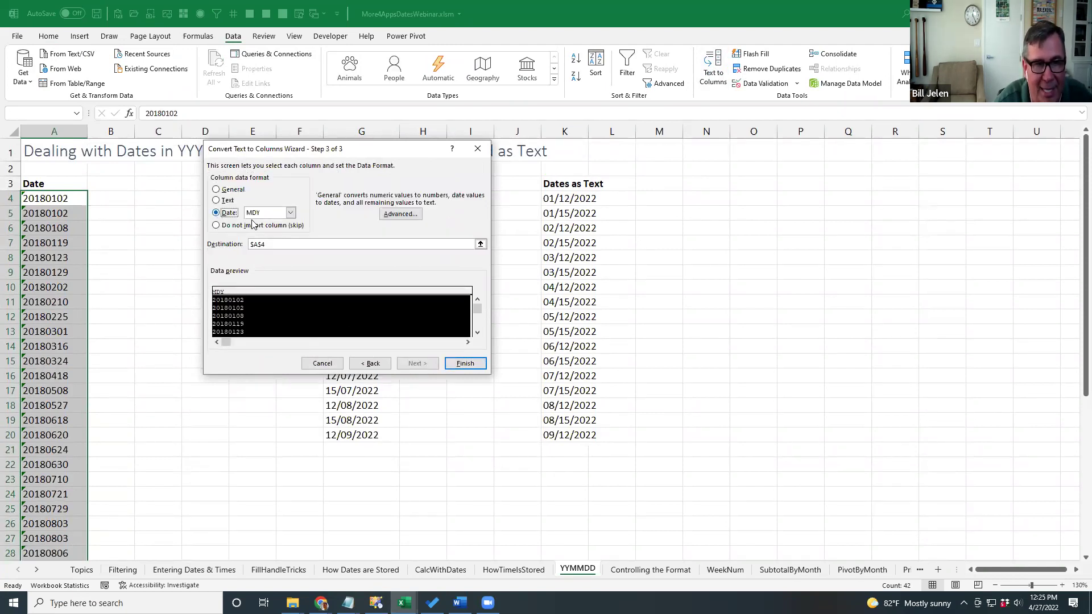
left_click(290, 213)
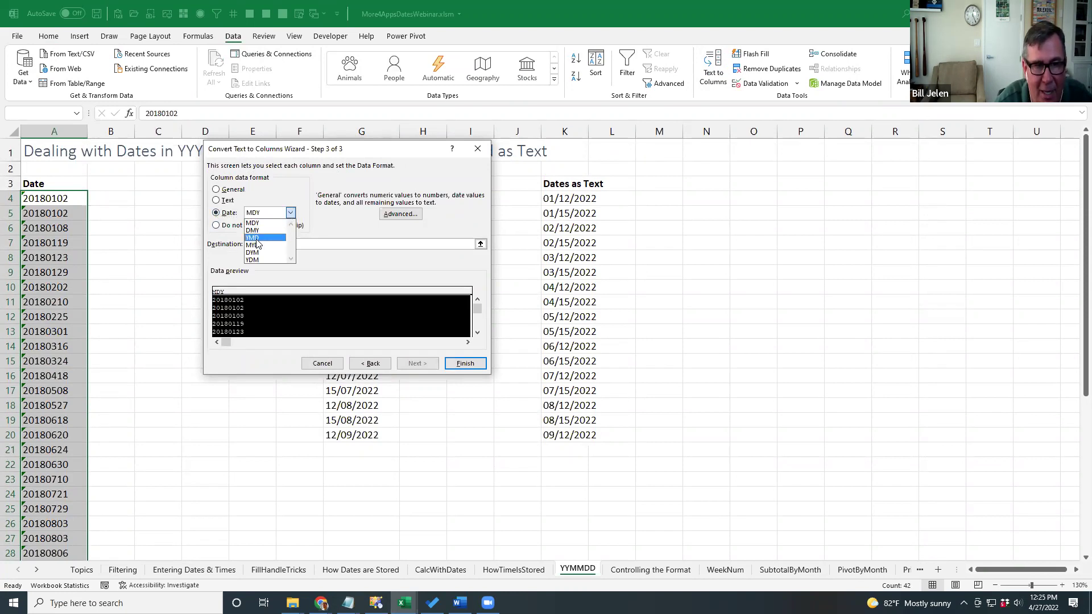
left_click(256, 238)
left_click(290, 213)
left_click(258, 239)
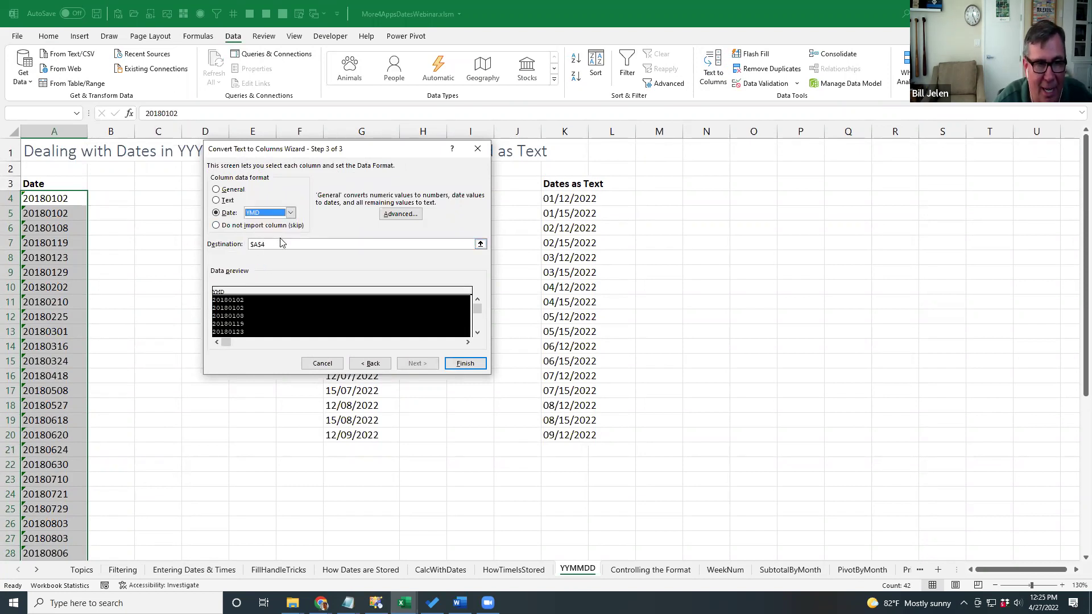
left_click(463, 365)
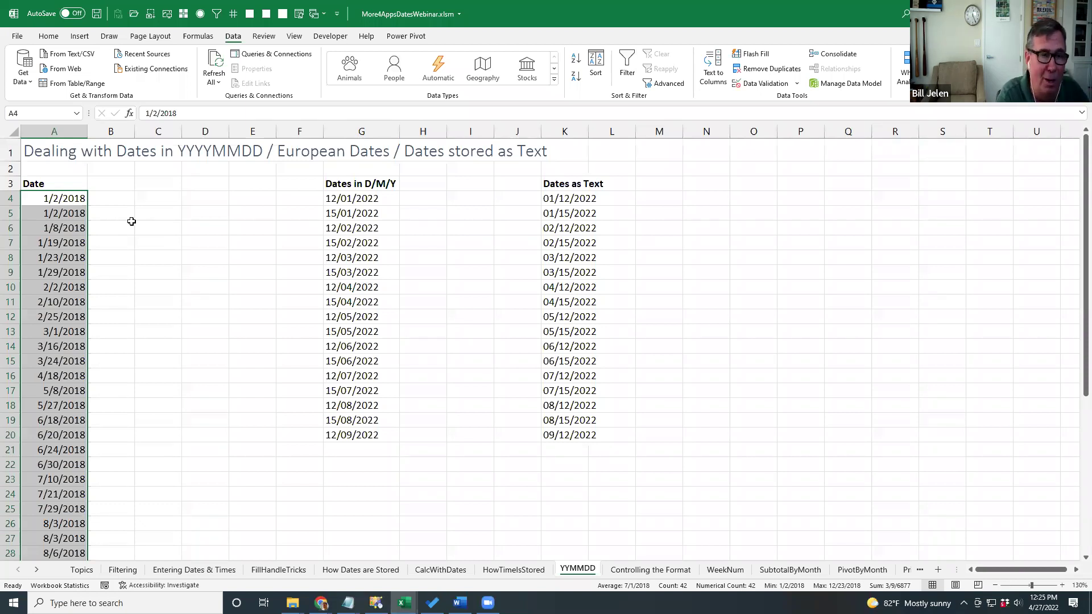
Convert G4:G20's day-first text into real dates using Text to Columns with DMY order.
key("Right")
key("Right")
key("Right")
key("Right")
key("Right")
key("Right")
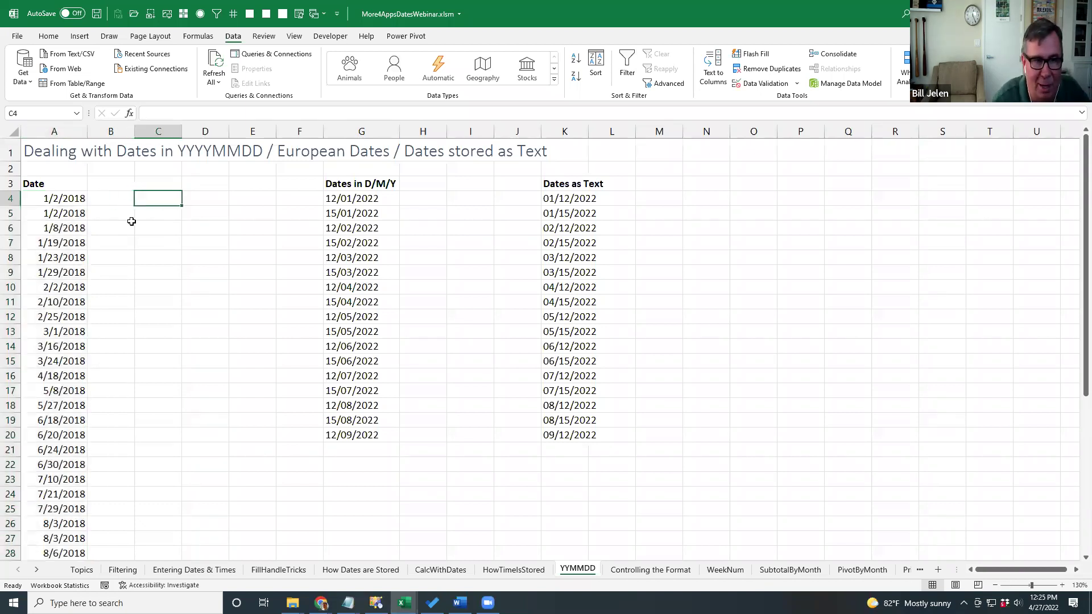
key("ctrl+shift+Down")
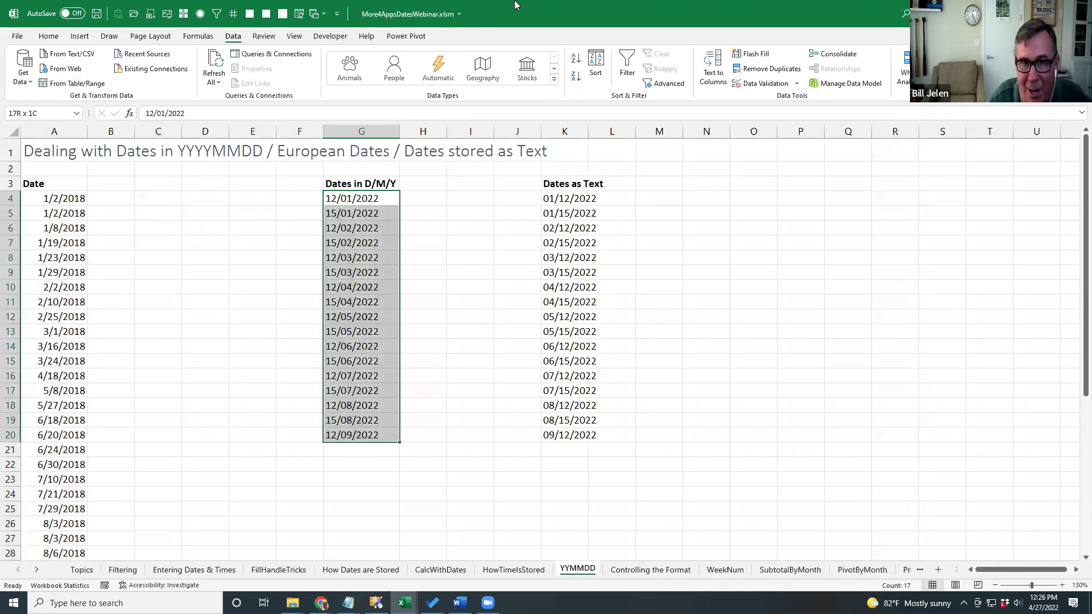
left_click(717, 63)
left_click(432, 365)
left_click(432, 365)
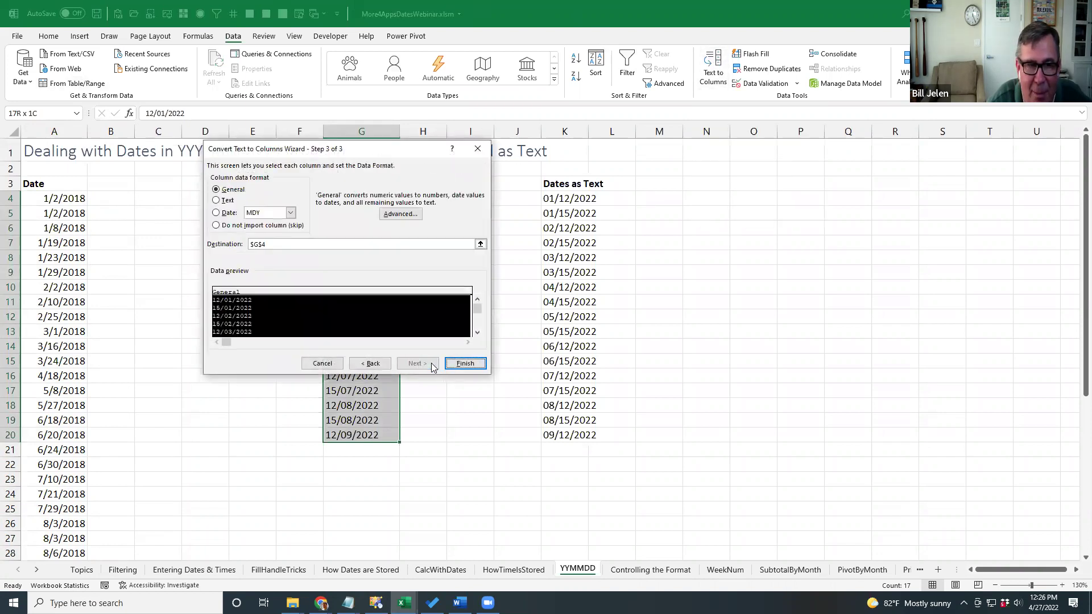
left_click(290, 213)
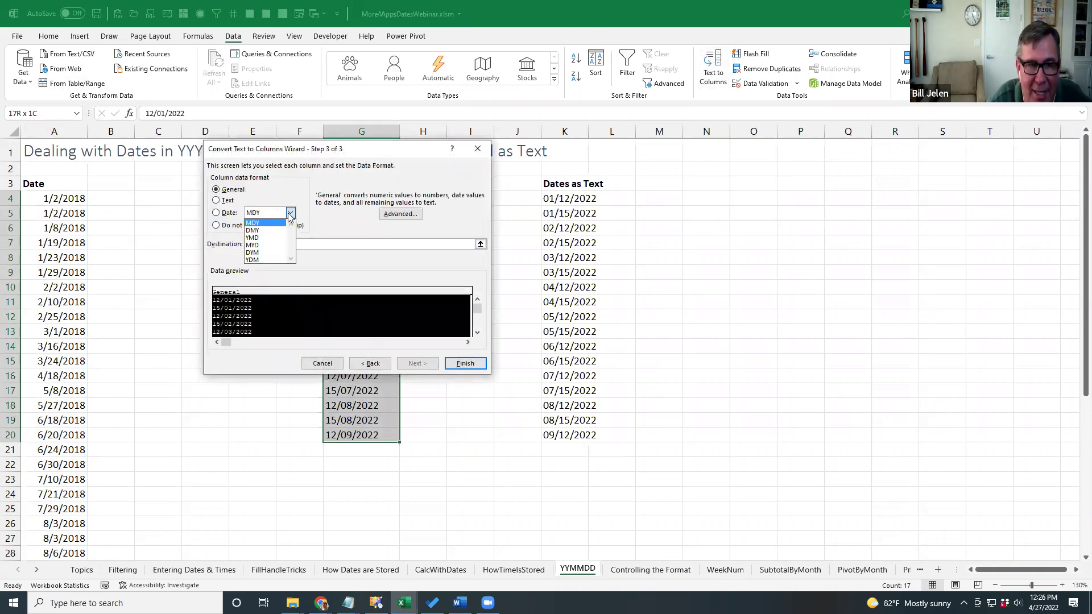
left_click(263, 231)
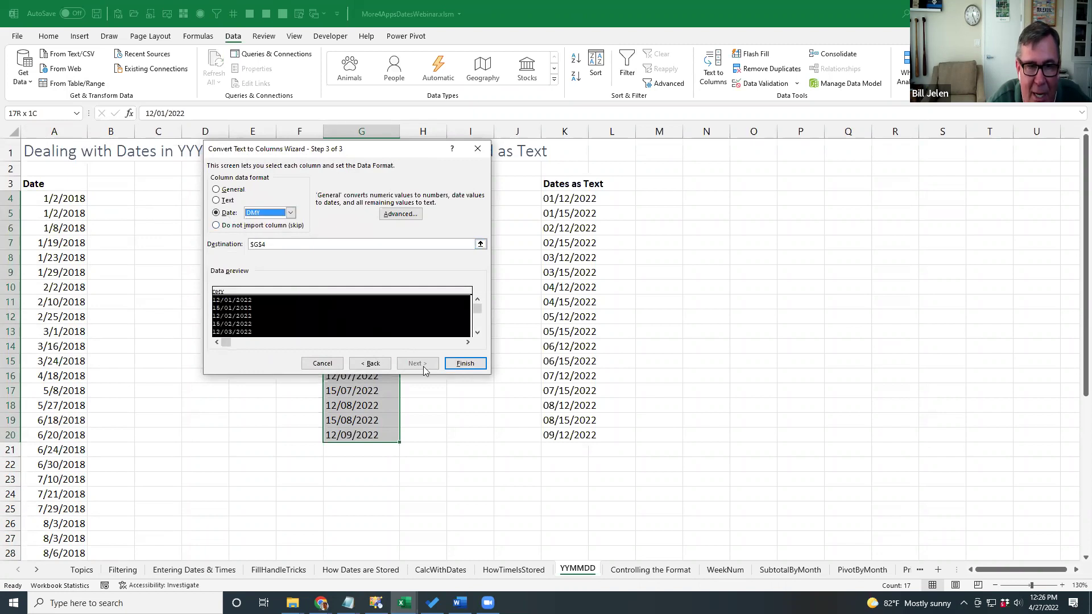
left_click(465, 363)
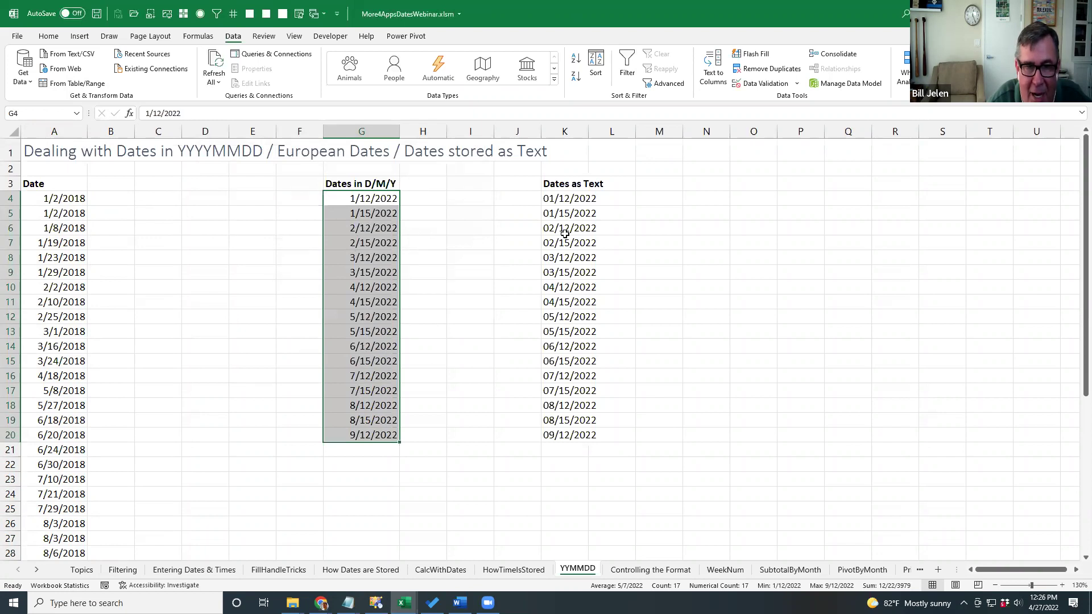
left_click(558, 197)
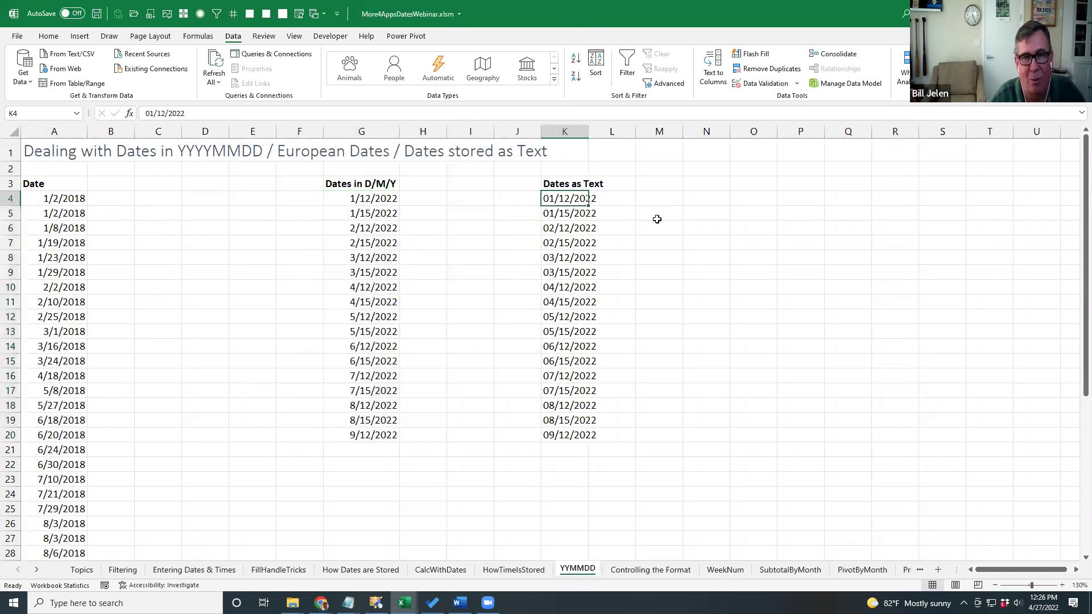
Toggle Show Formulas on and off to check column K's text dates.
left_click(198, 36)
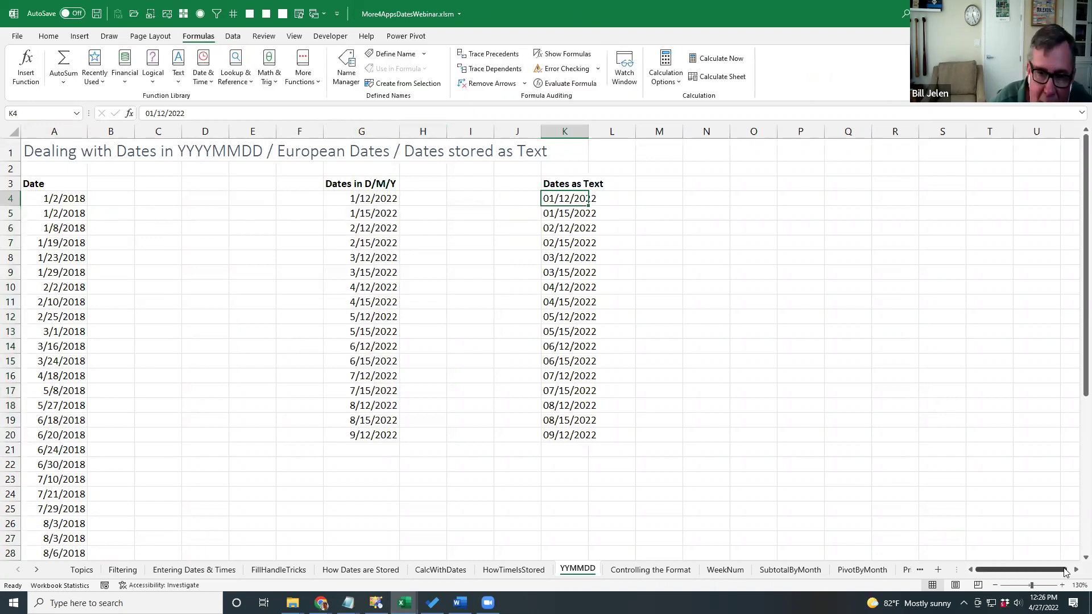
scroll(1075, 570, "right", 7)
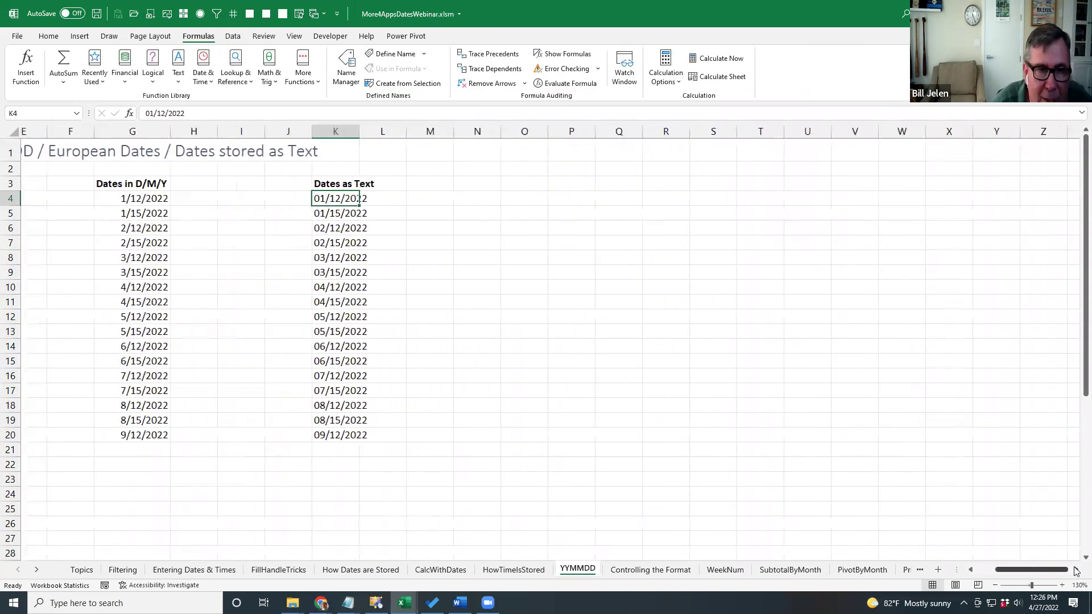
left_click(563, 54)
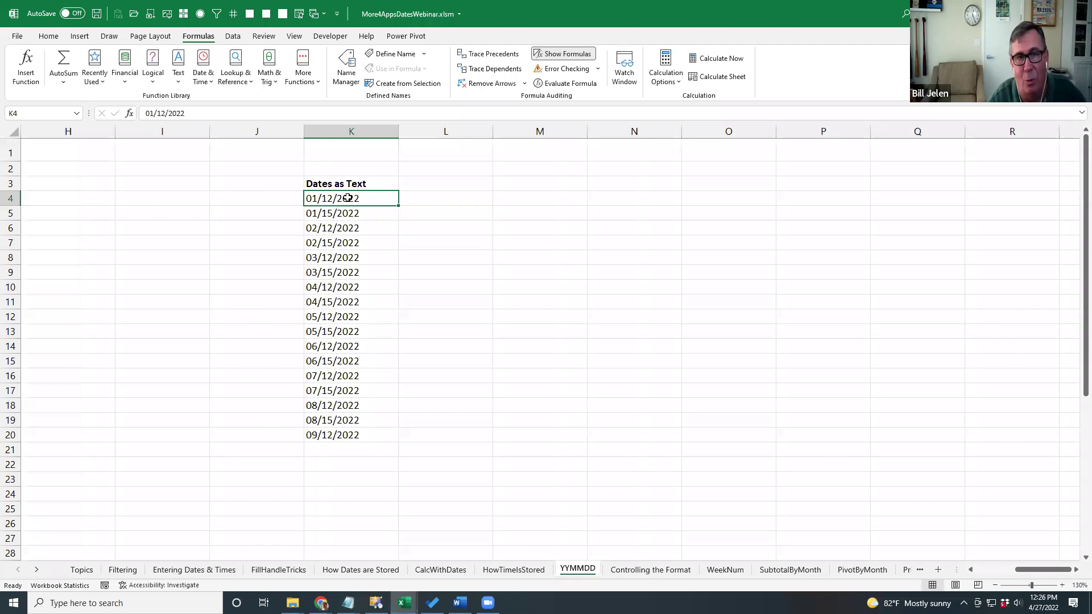
left_click(556, 58)
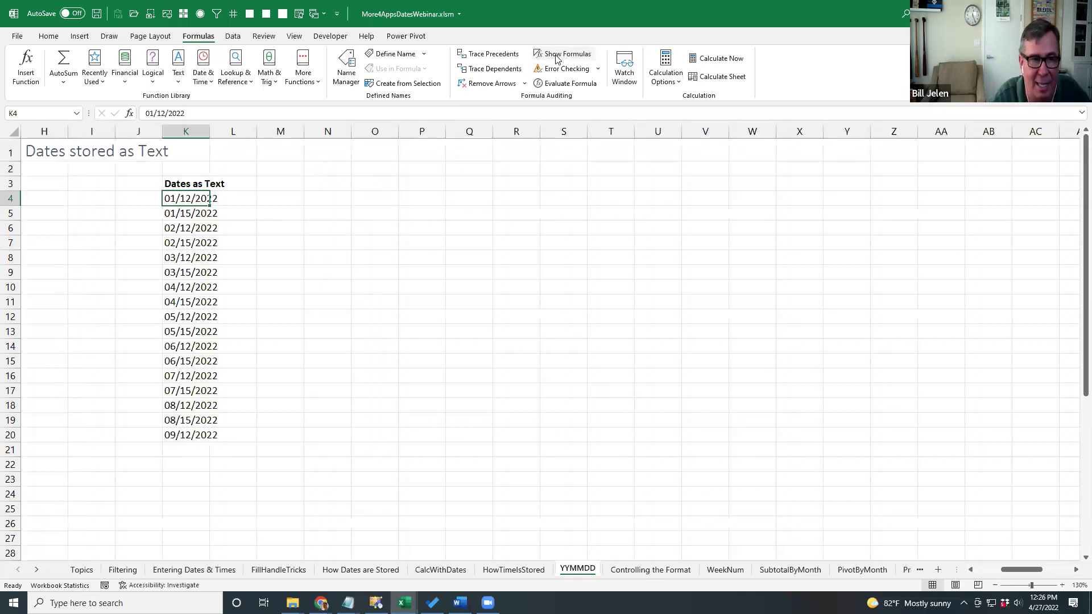
Convert K4:K20's text dates to real dates using Text to Columns with MDY order.
key("ctrl+shift+Down")
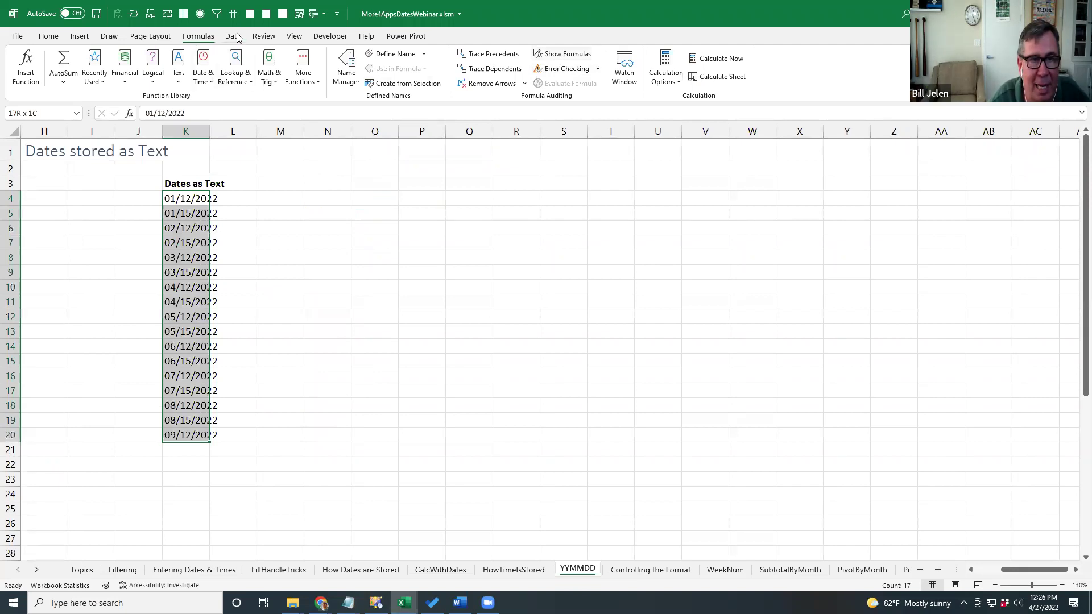
left_click(234, 36)
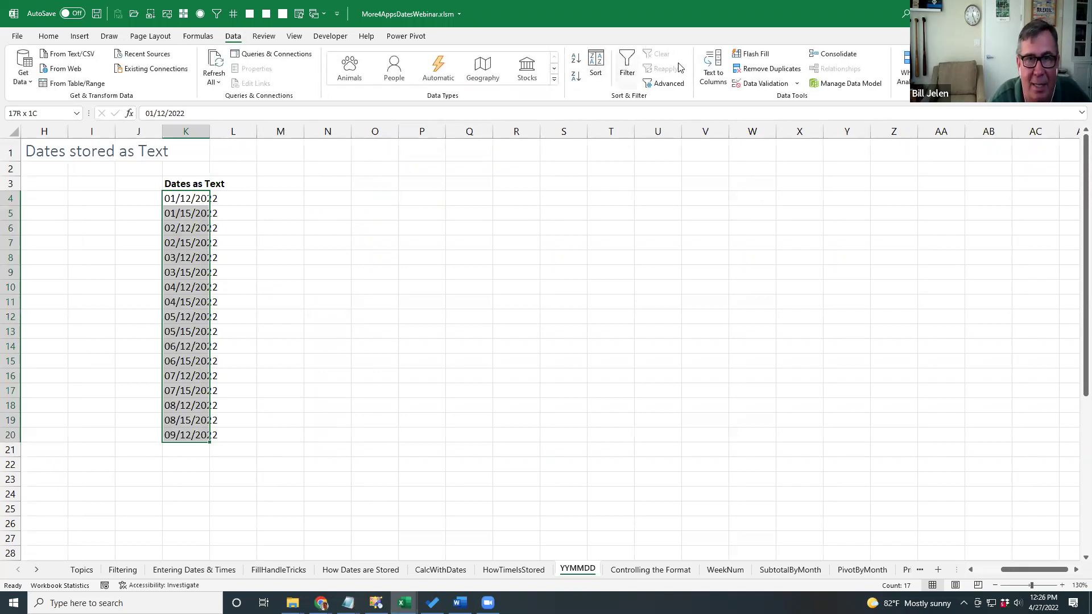
left_click(716, 67)
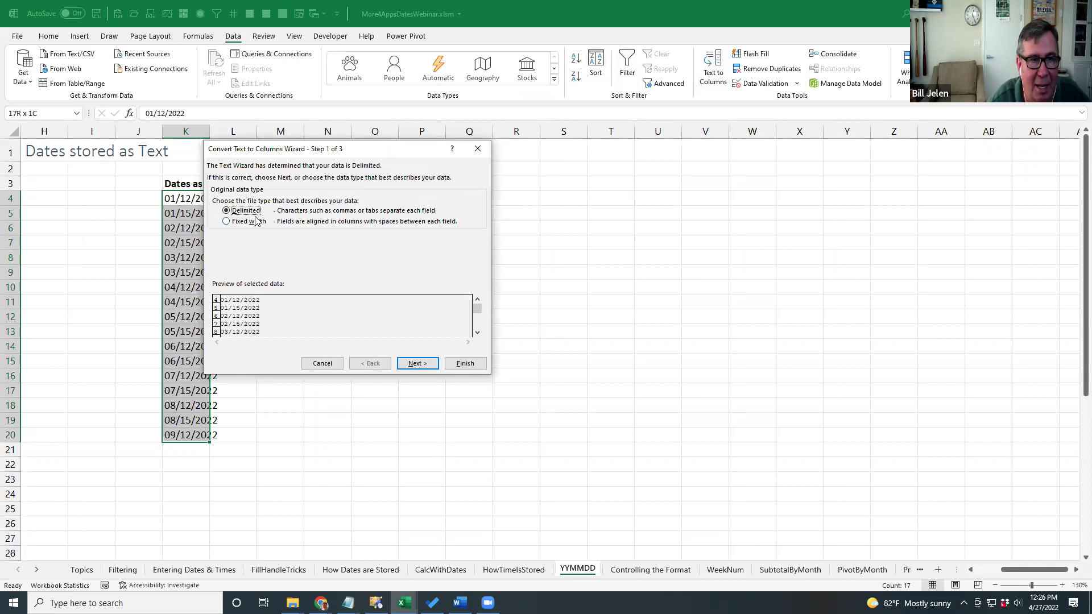
left_click(419, 365)
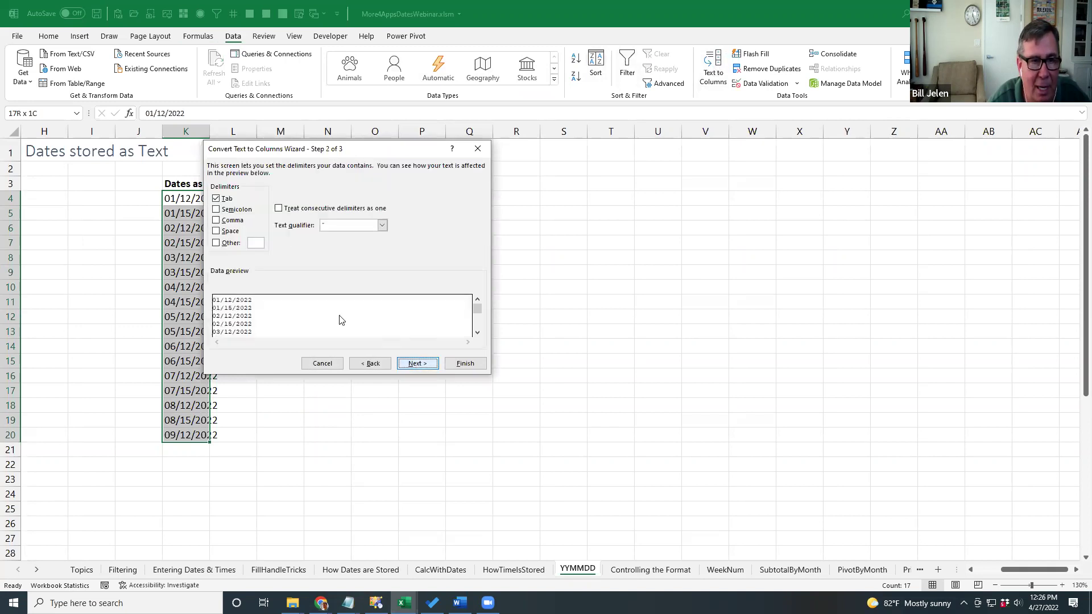
left_click(415, 364)
left_click(227, 215)
left_click(291, 212)
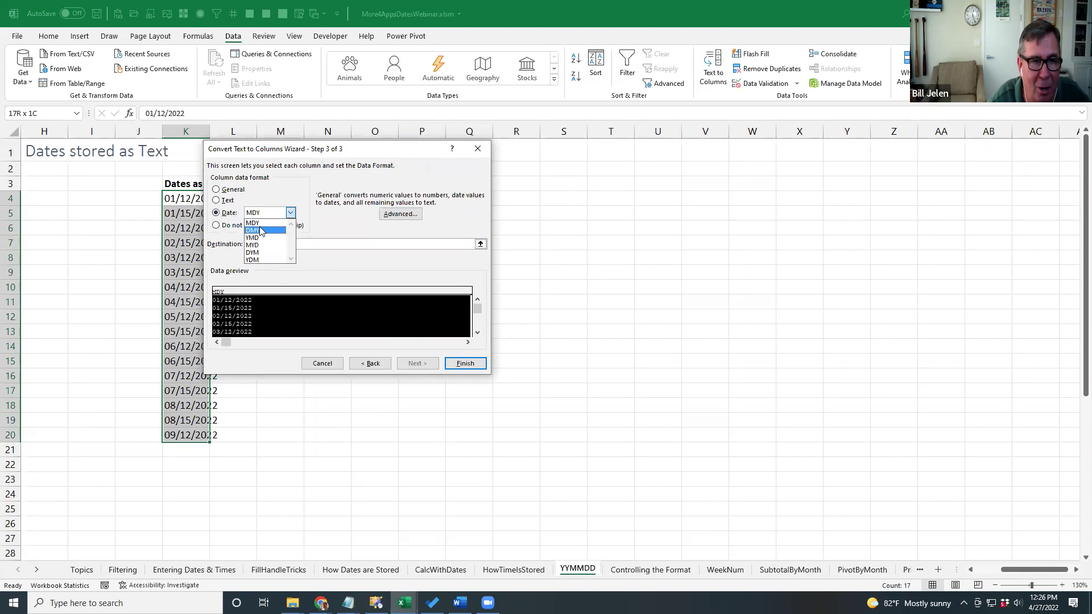
left_click(253, 223)
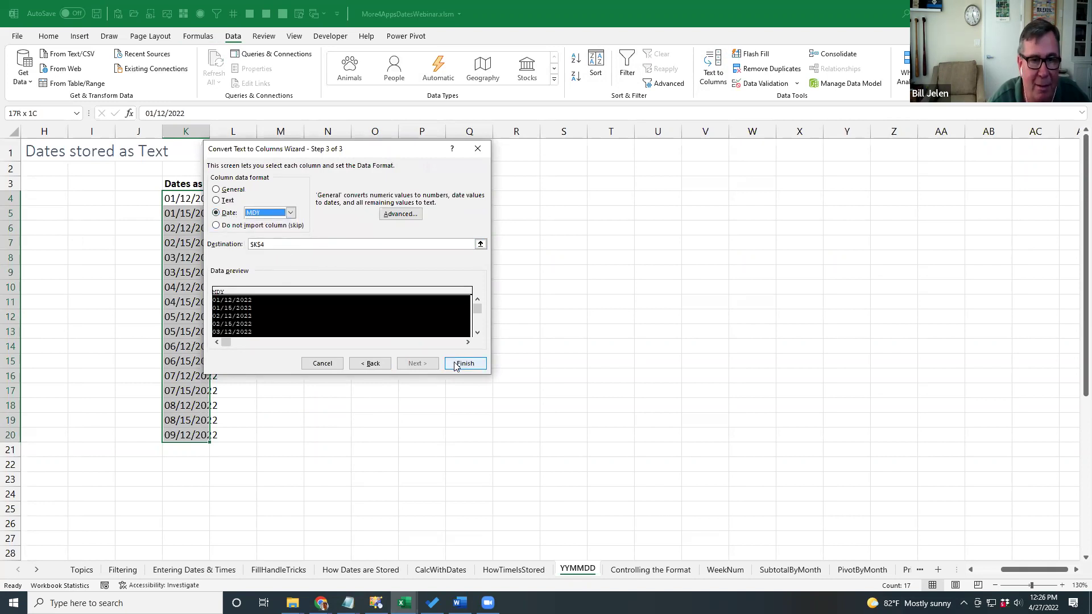
left_click(455, 364)
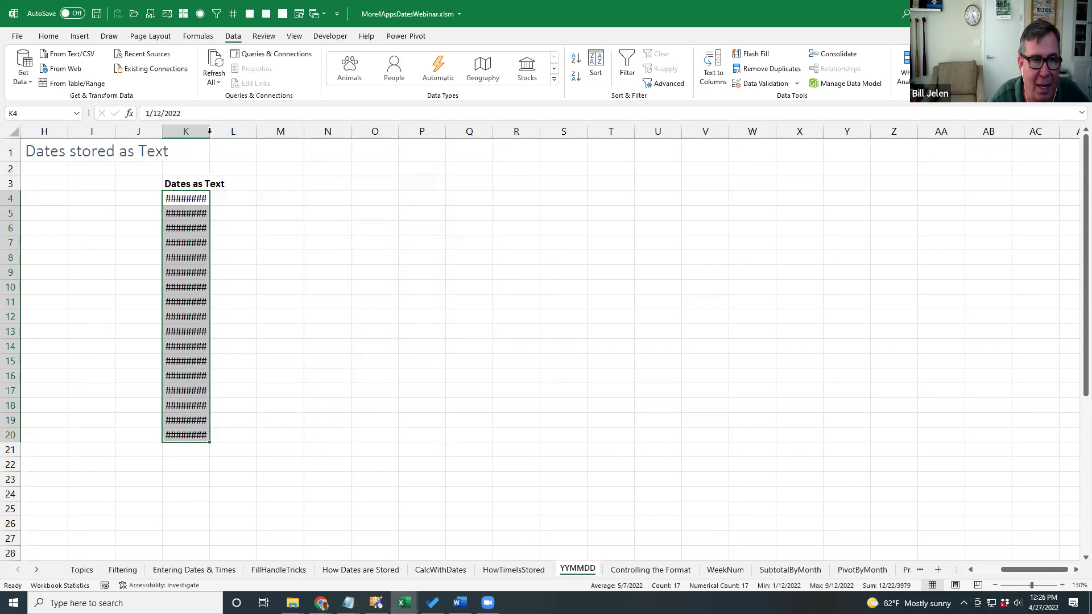
Autofit column K, check the dates' serial numbers, then go to the Controlling the Format sheet.
double_click(210, 131)
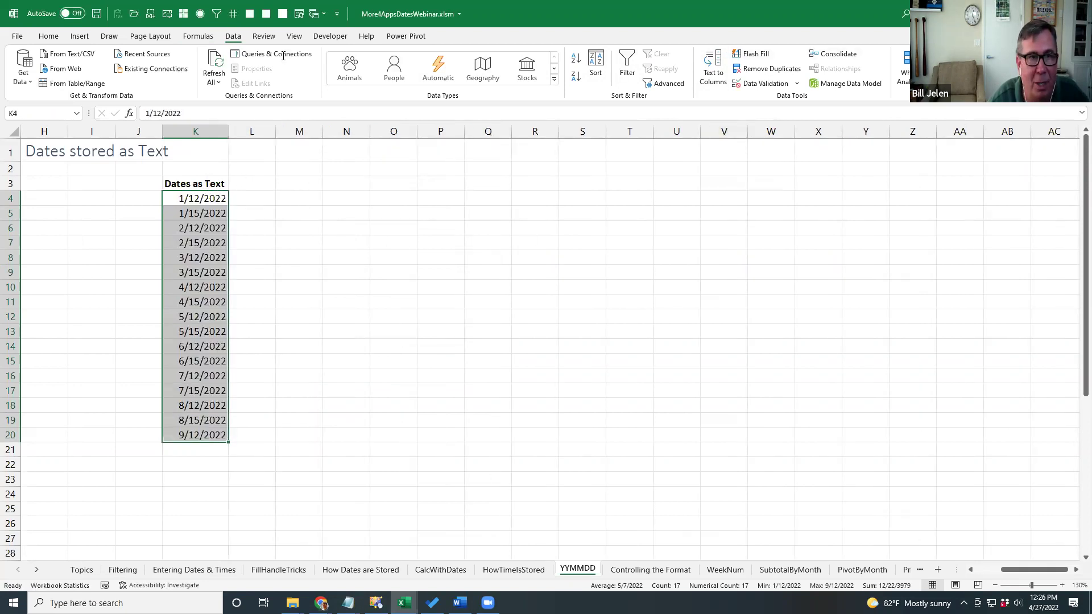
left_click(198, 36)
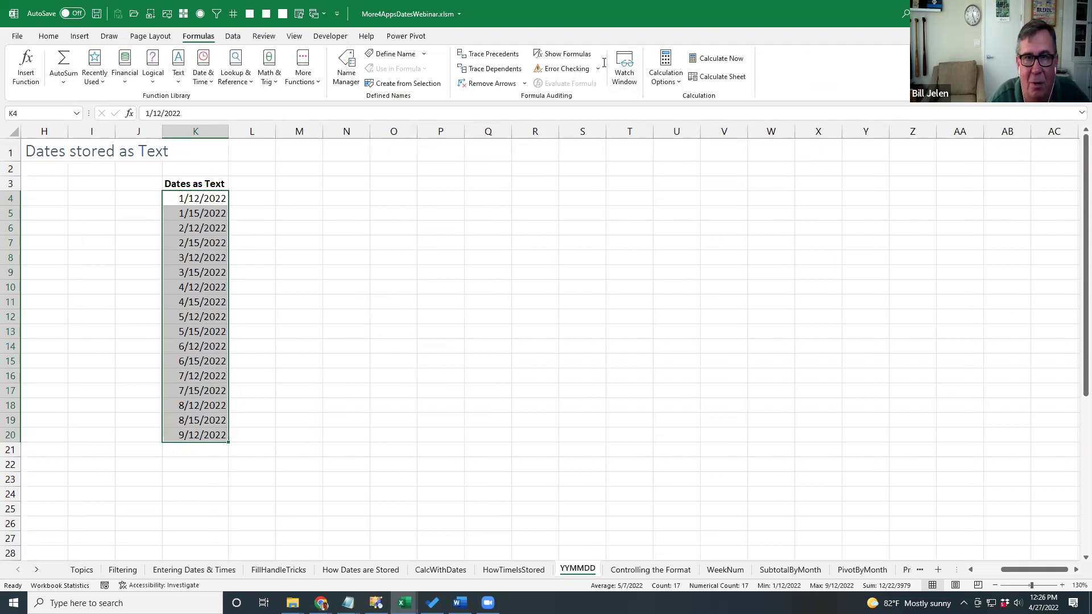
left_click(563, 54)
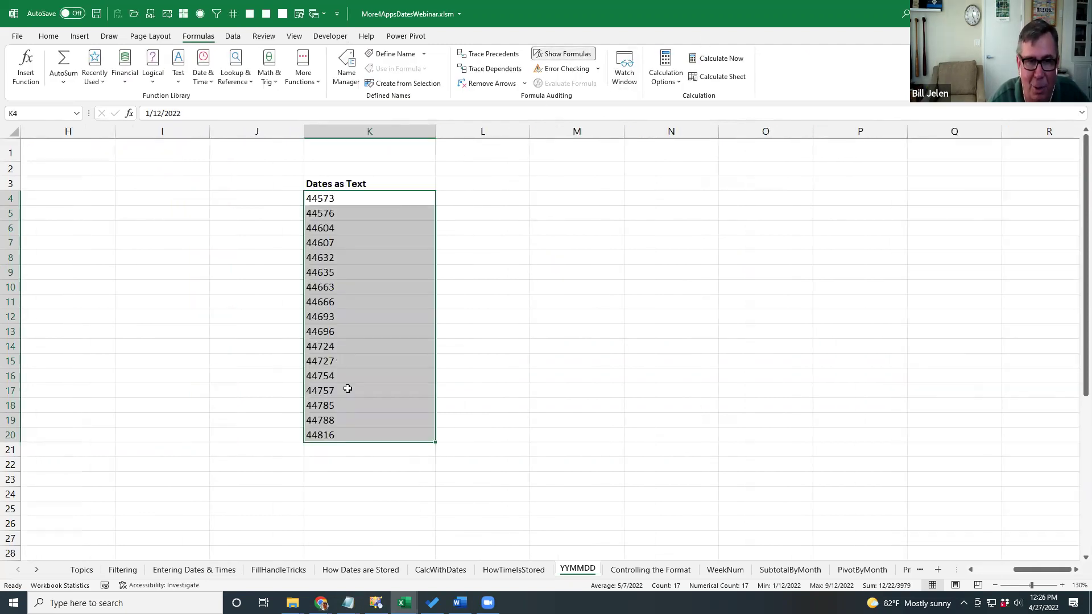
left_click(561, 54)
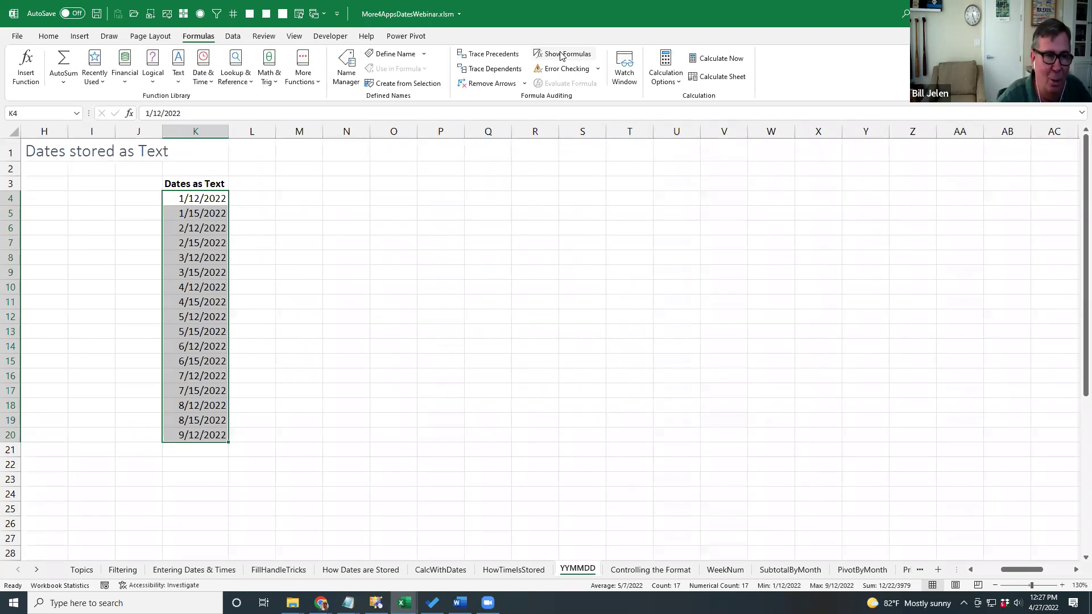
key("ctrl+Page_Down")
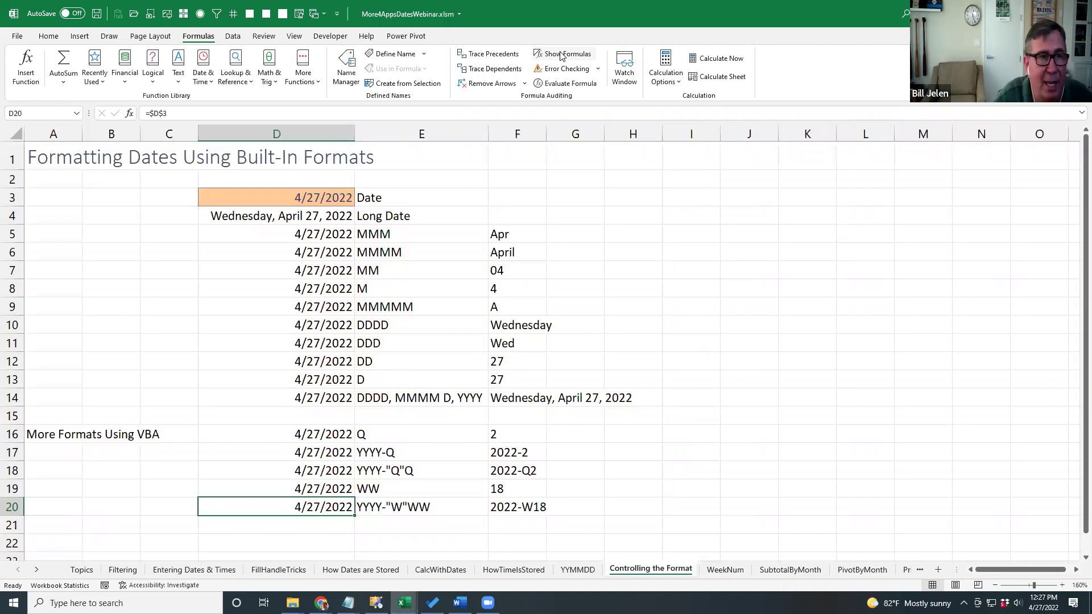
left_click(327, 195)
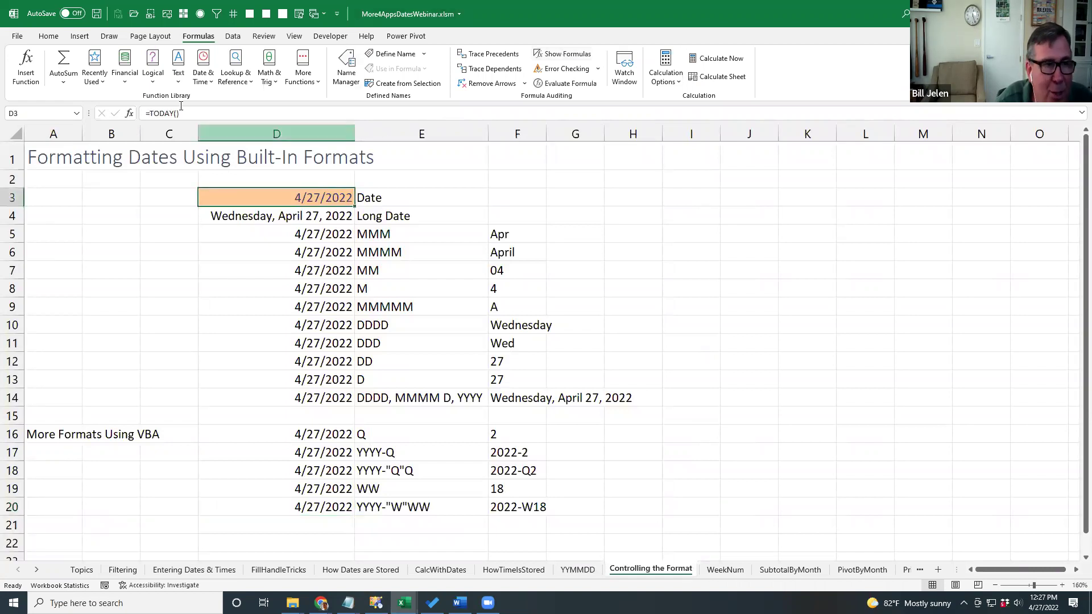
left_click(48, 36)
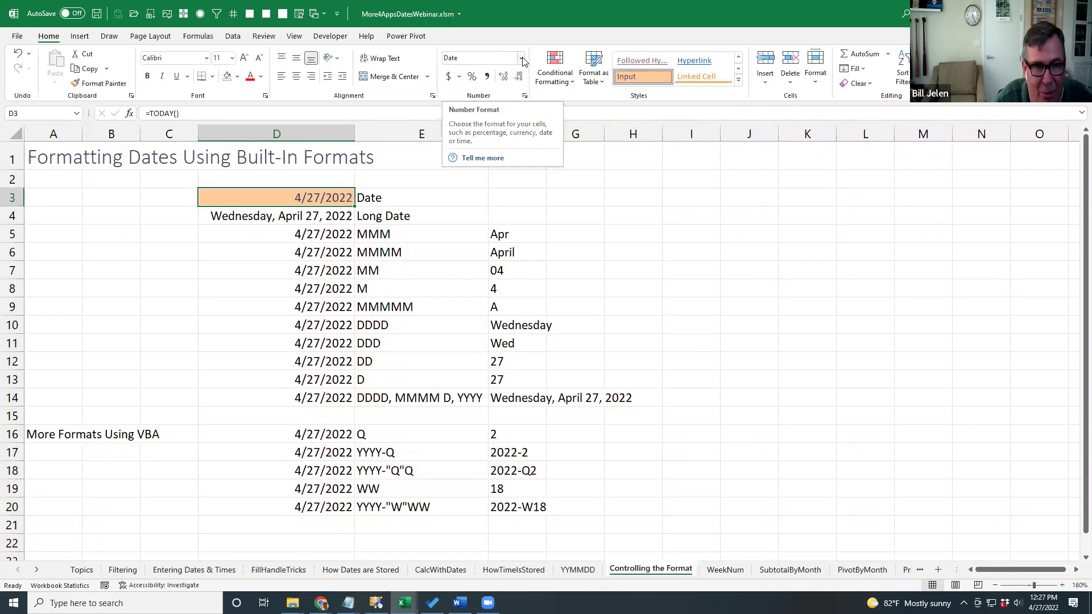
left_click(522, 60)
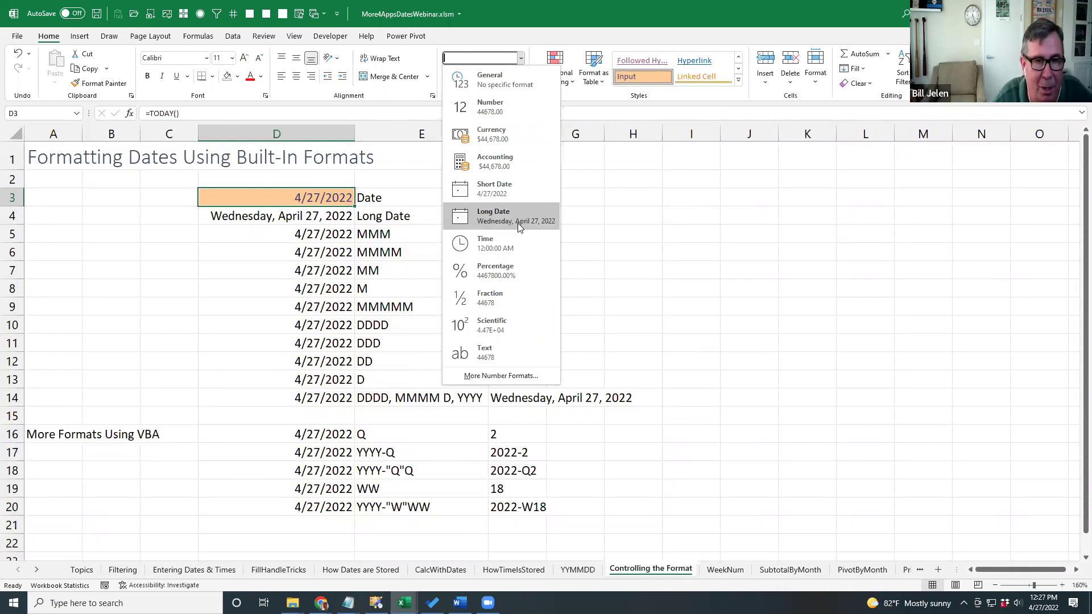
key("Escape")
key("Down")
key("Down")
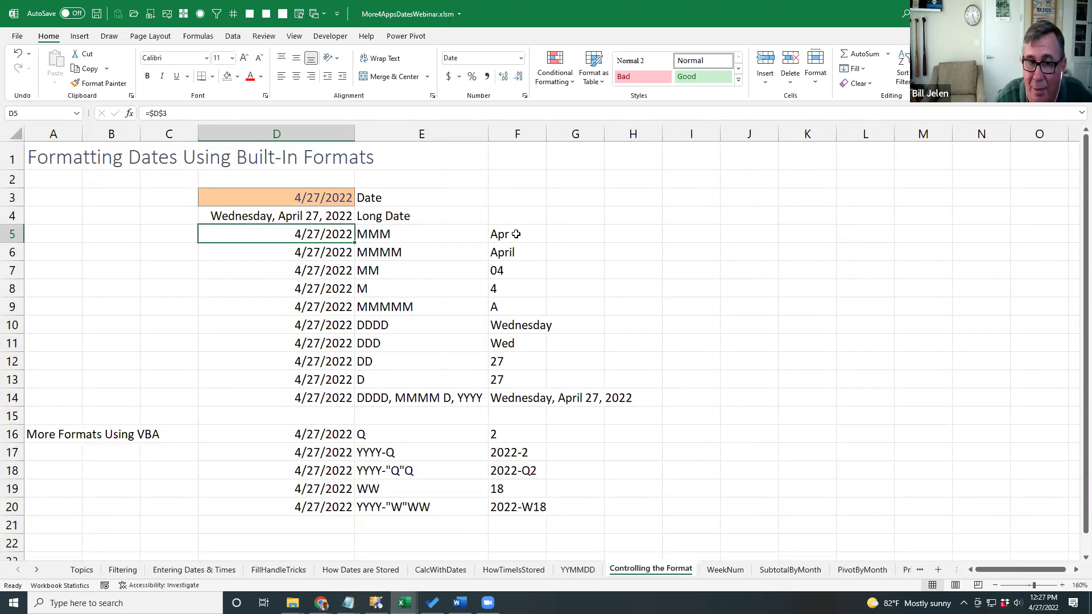
left_click(523, 252)
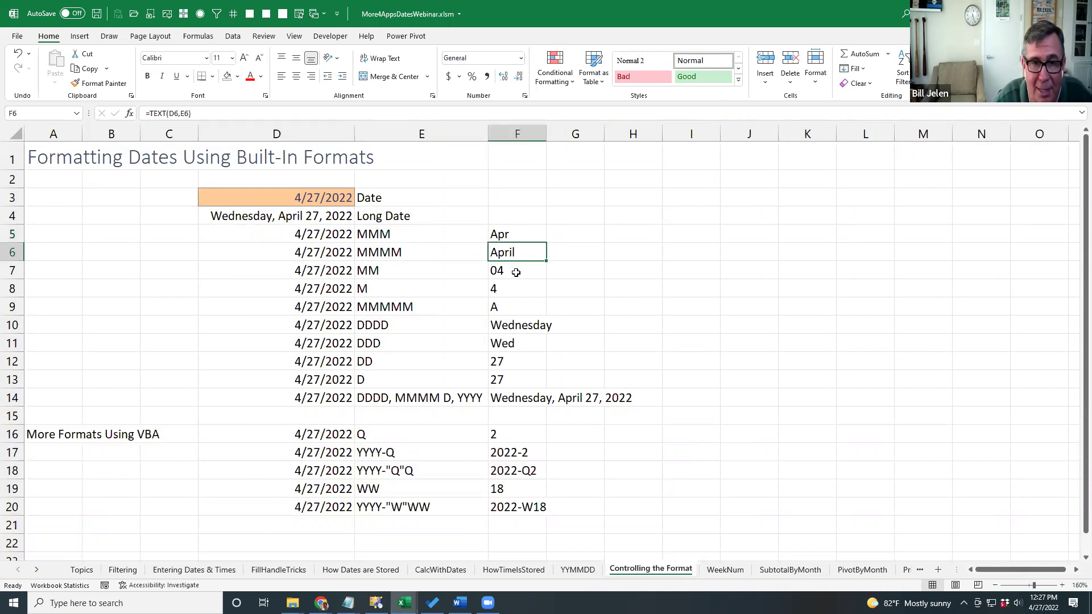
left_click(515, 271)
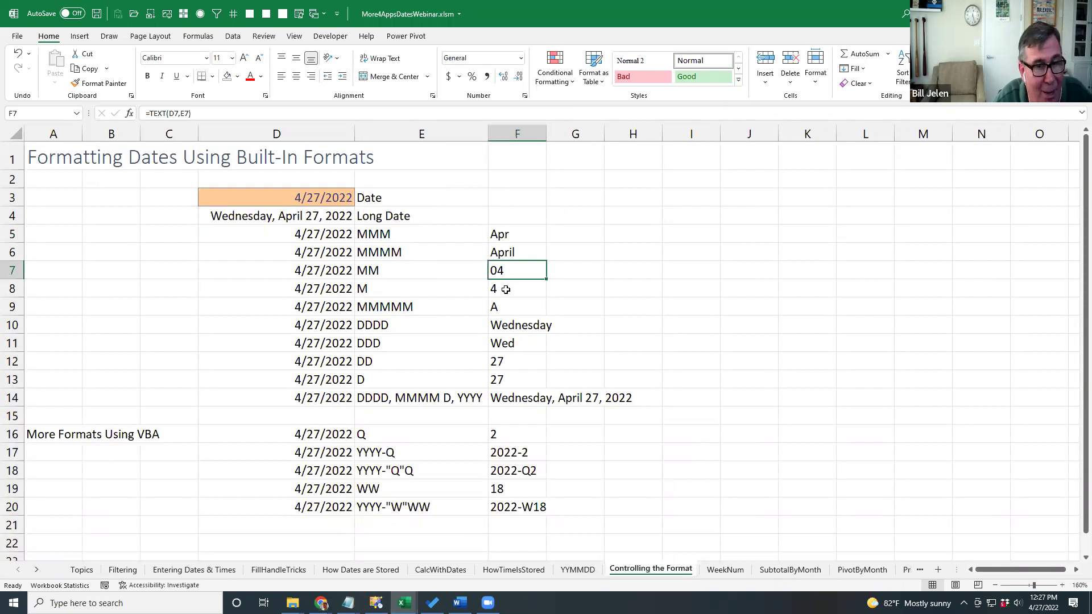
left_click(506, 290)
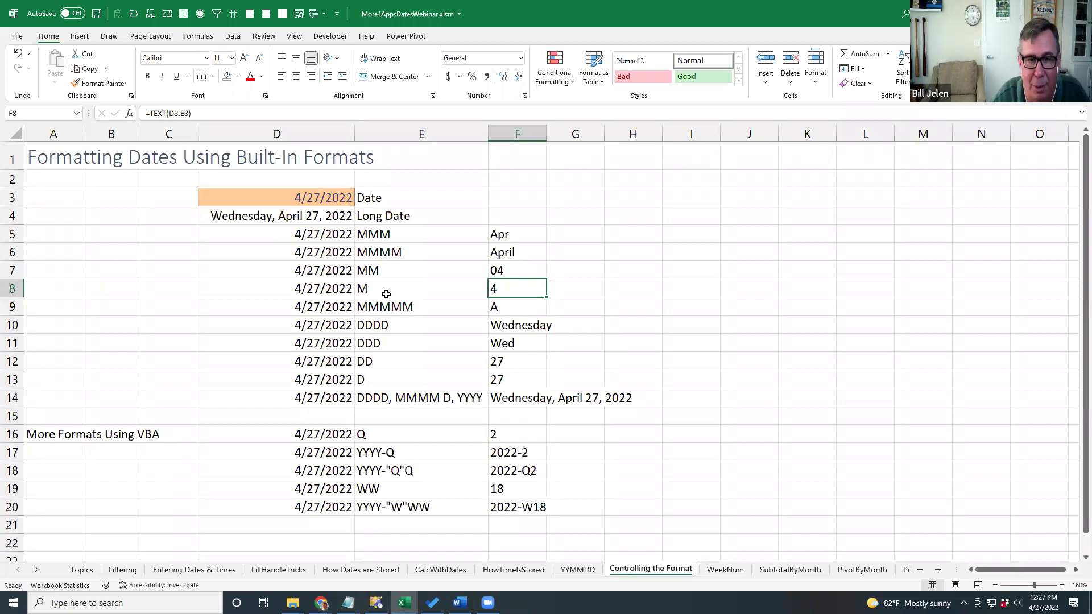
left_click(408, 307)
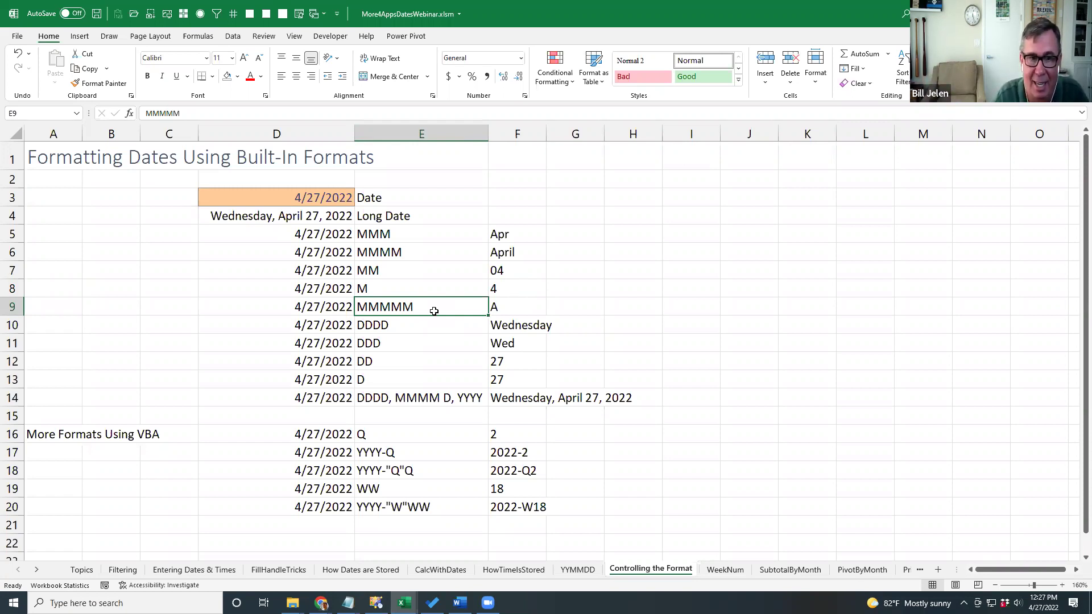
left_click(504, 307)
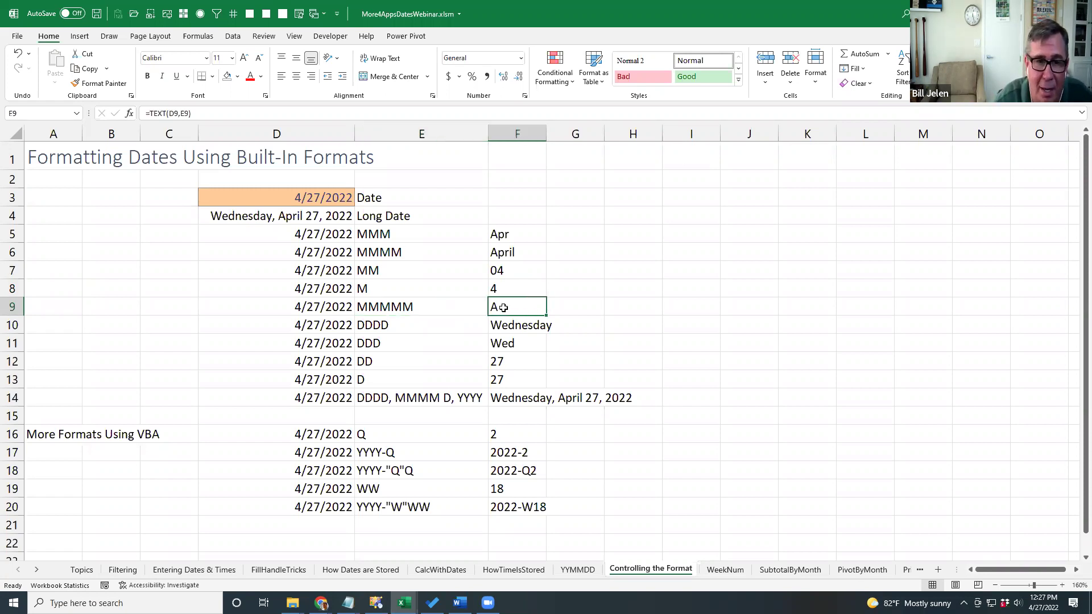
left_click(513, 328)
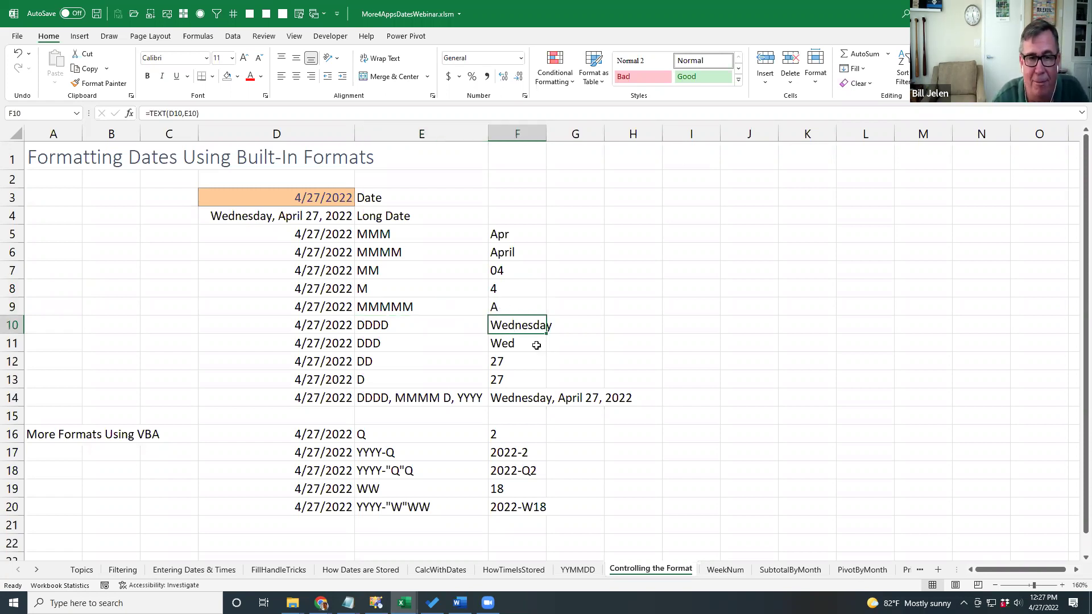
left_click(525, 345)
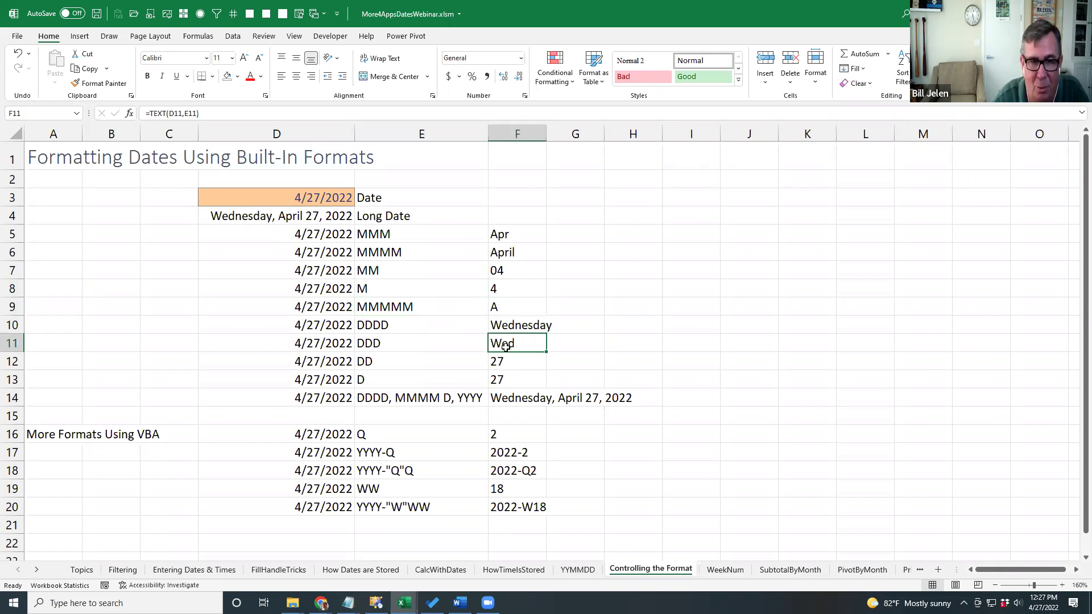
left_click(512, 362)
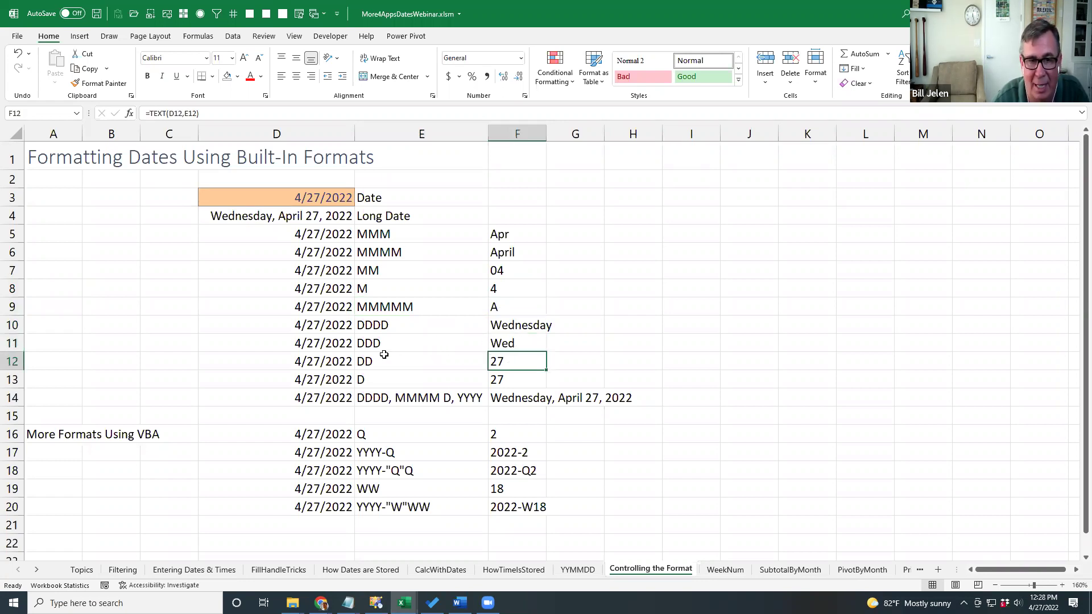
left_click(500, 378)
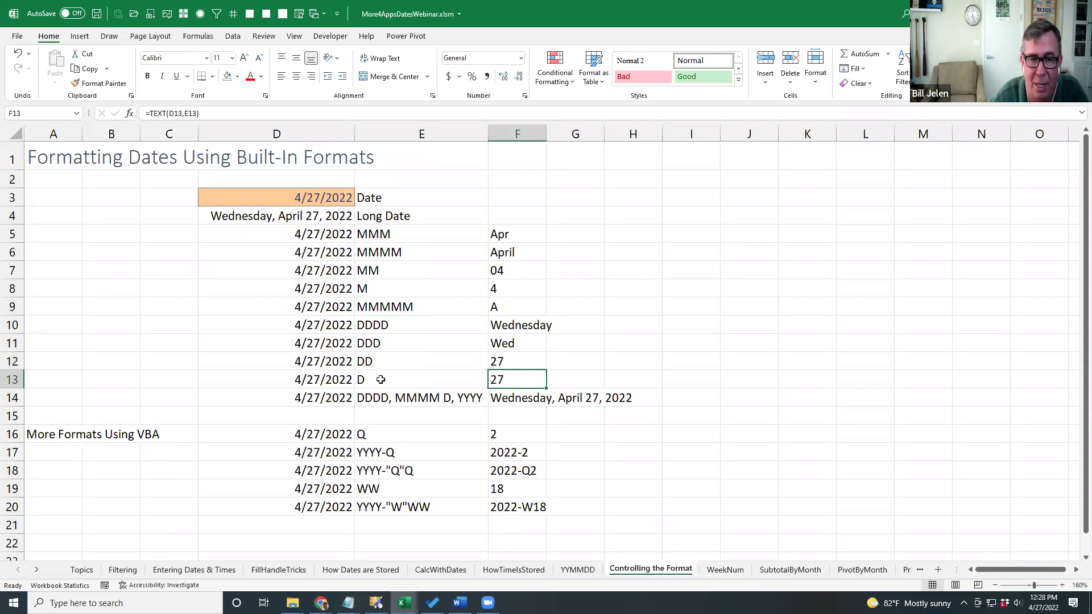
left_click(392, 401)
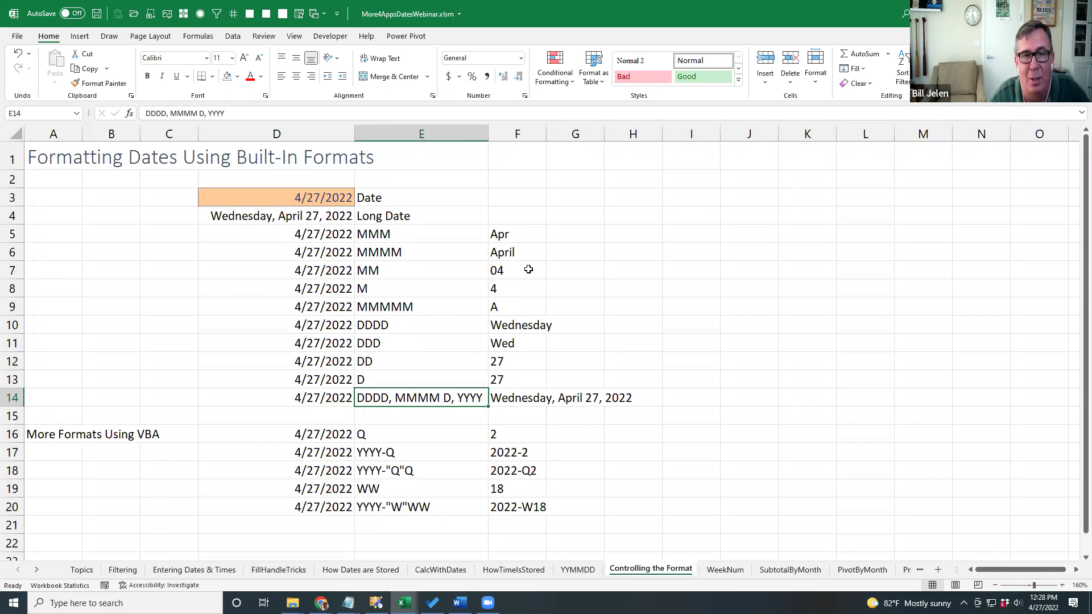
left_click(515, 235)
key("F2")
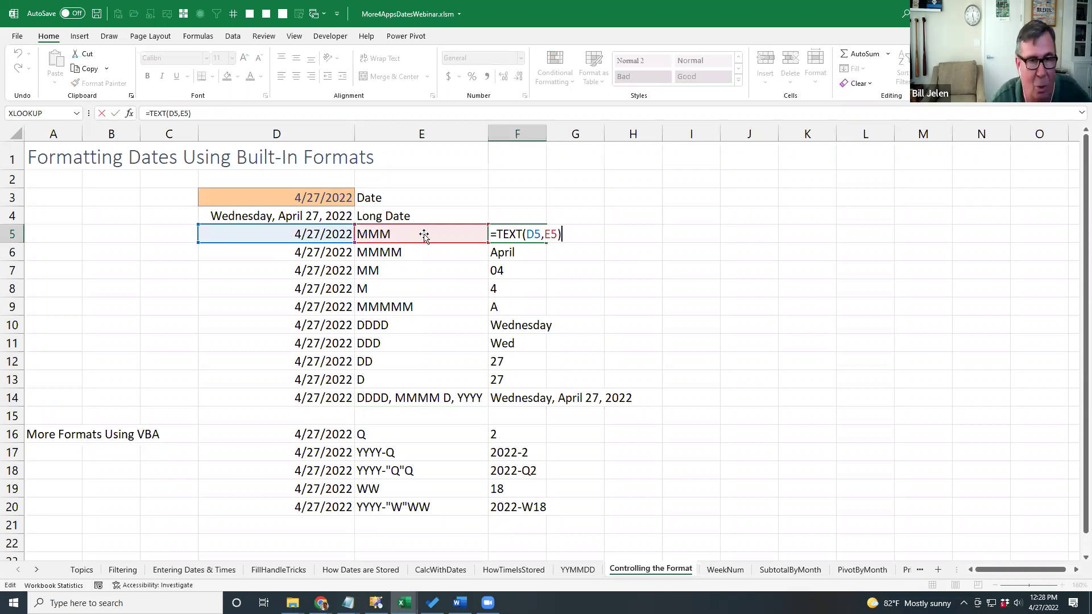
key("Escape")
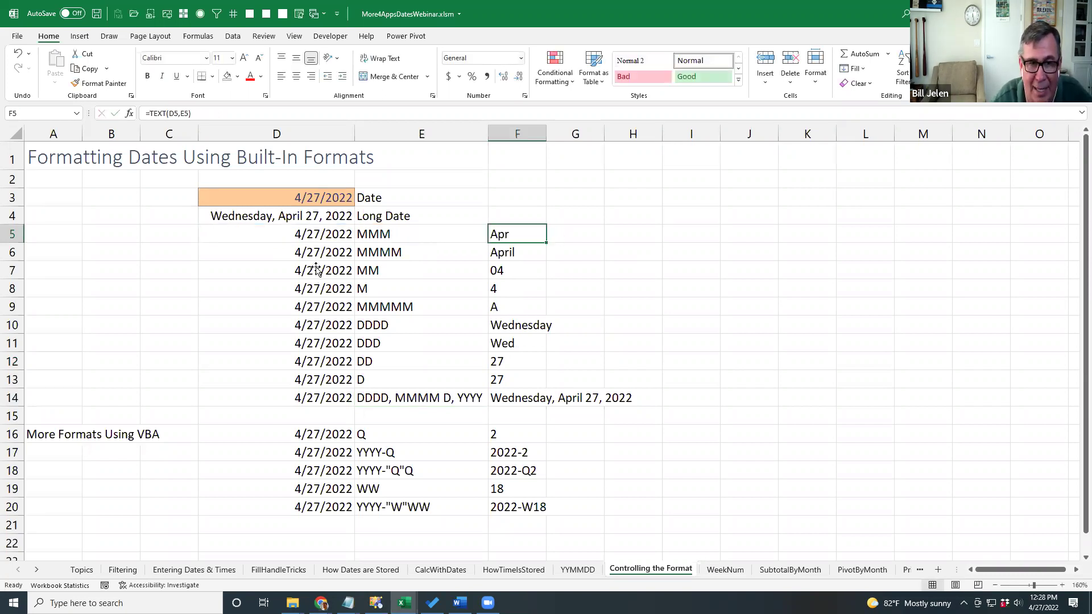
left_click(317, 270)
left_click(326, 309)
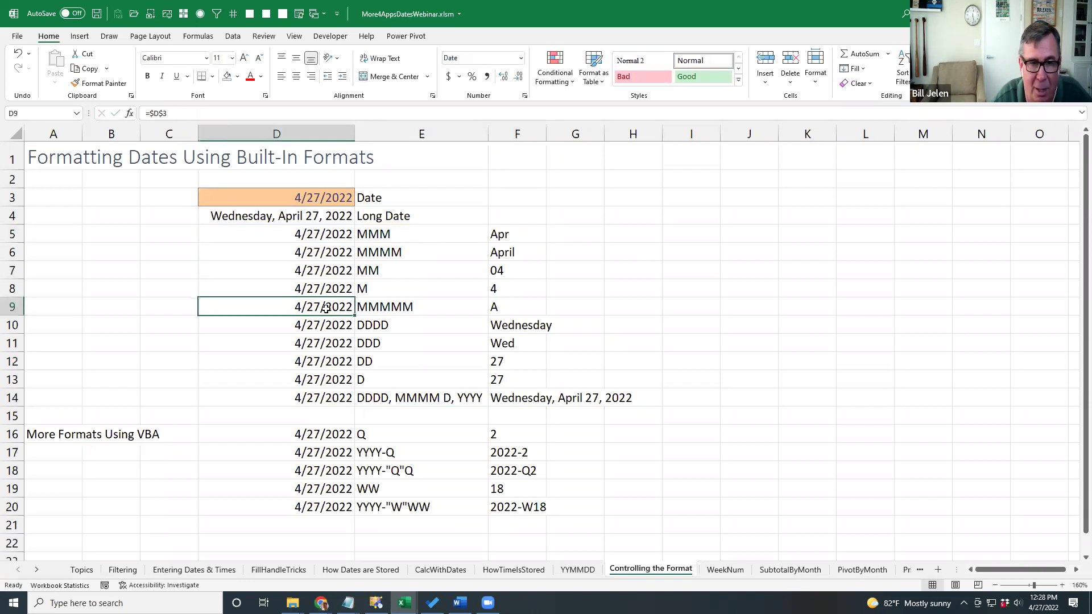
left_click(328, 254)
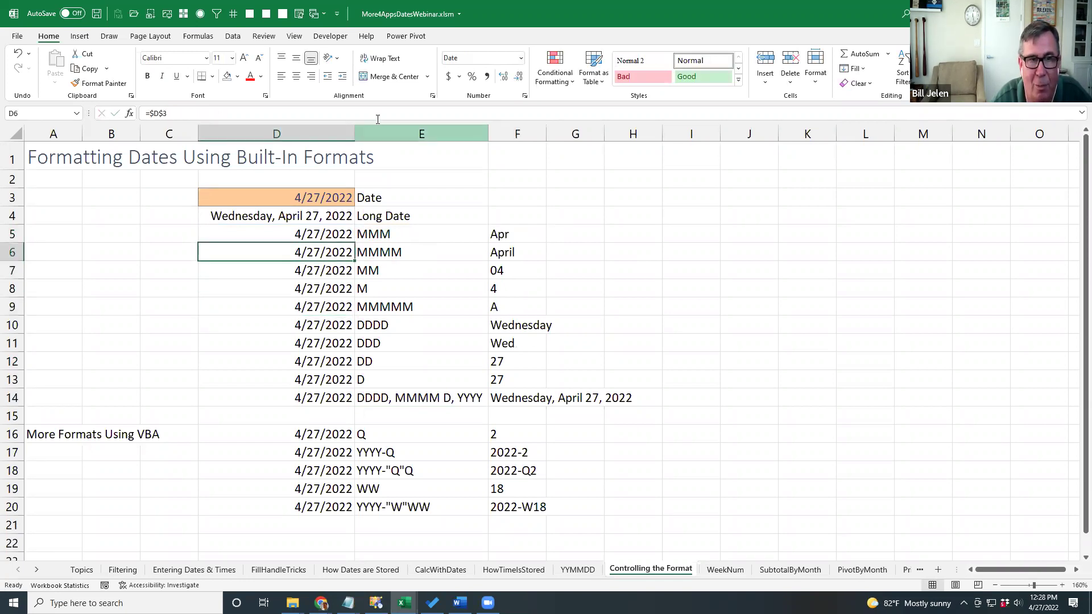
left_click(525, 97)
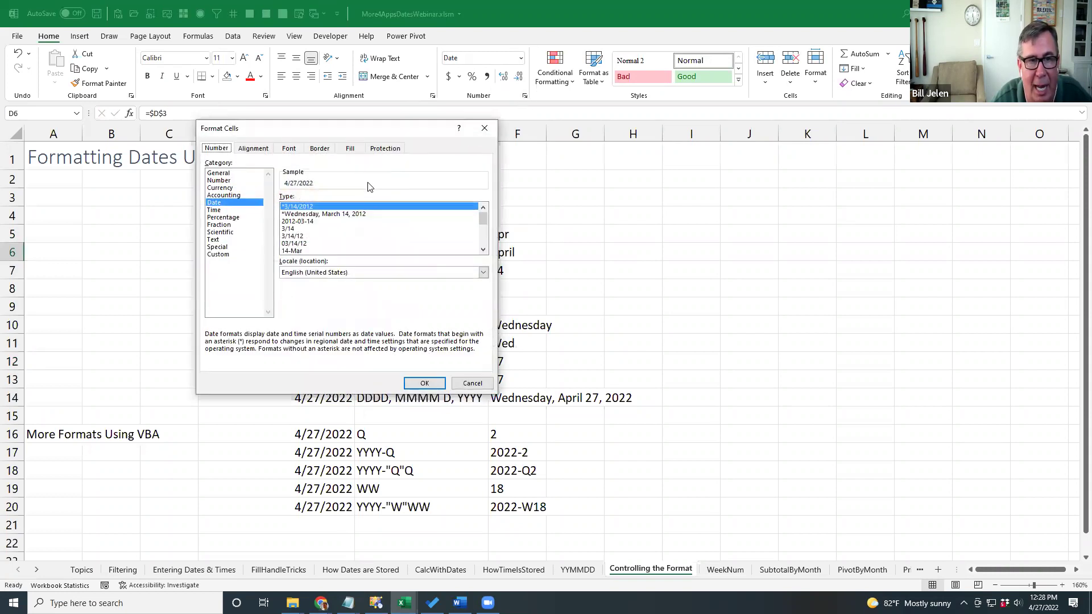
left_click_drag(483, 223, 482, 238)
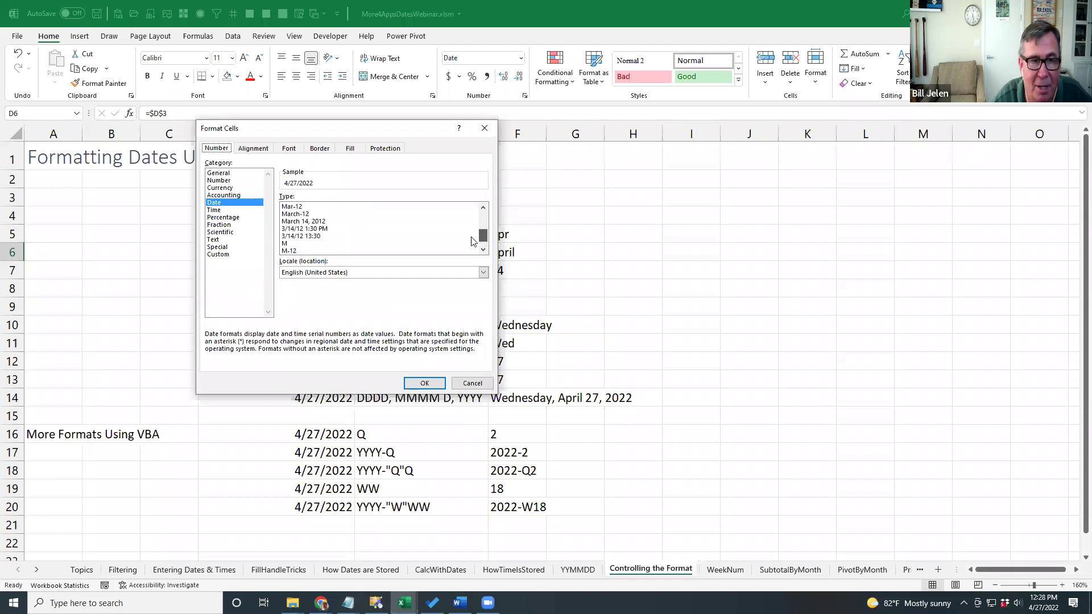
left_click(215, 255)
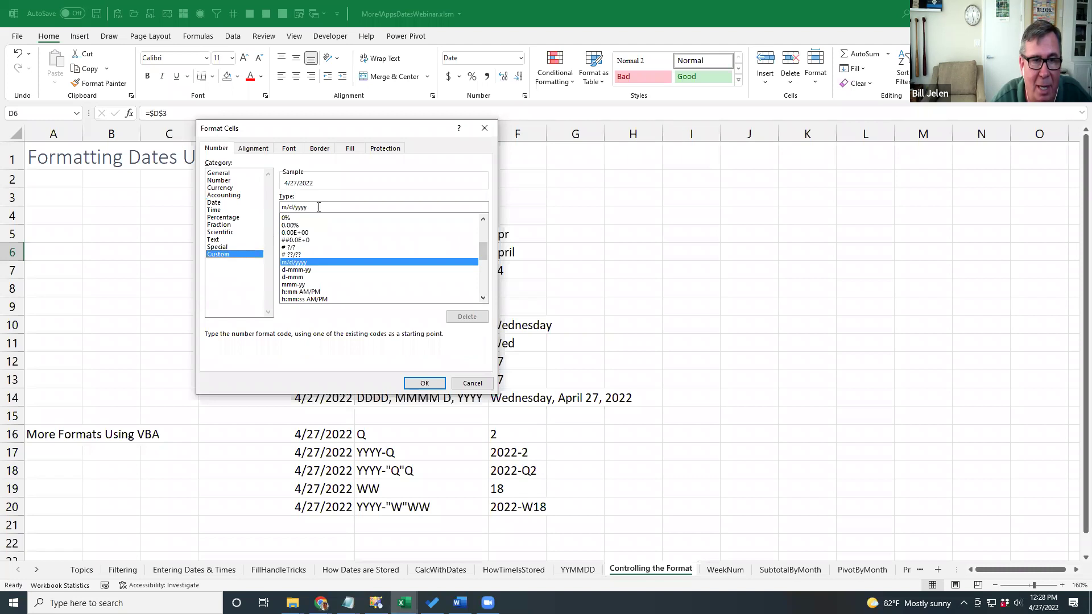
type("mmmm")
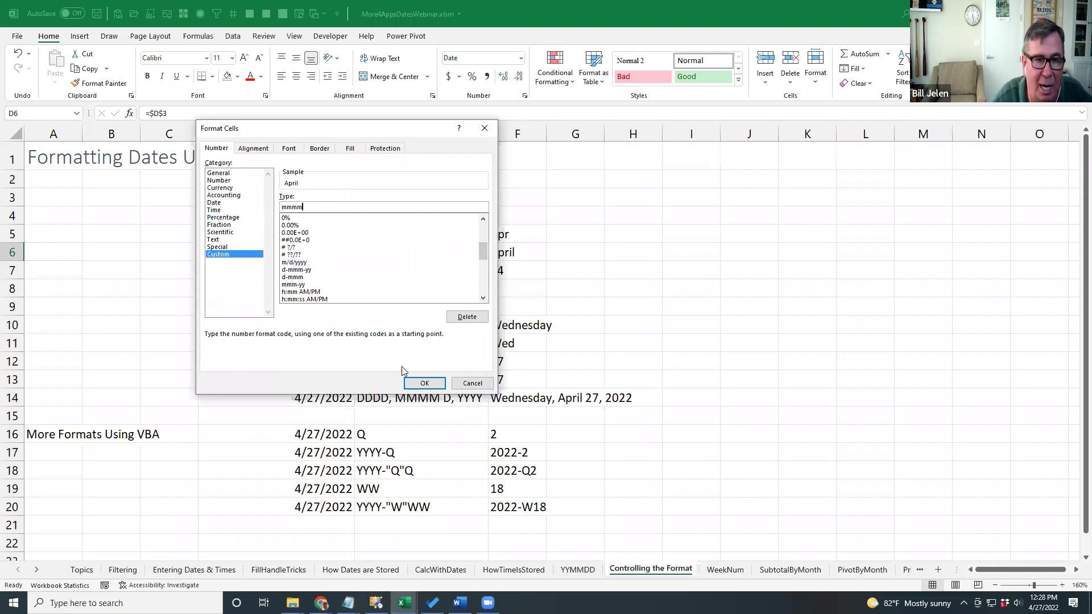
left_click(420, 383)
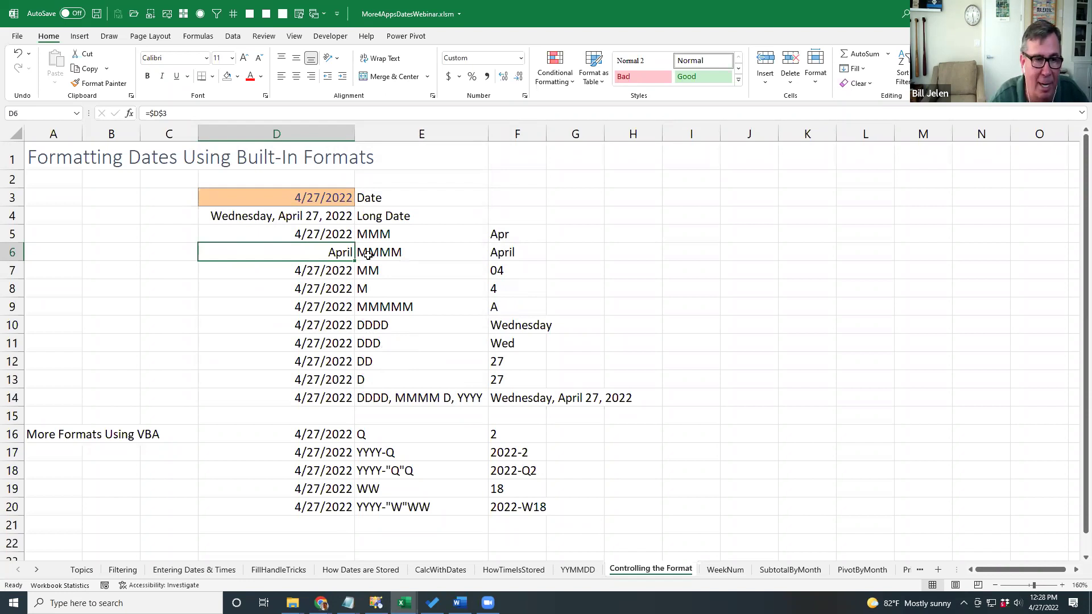
key("ctrl+z")
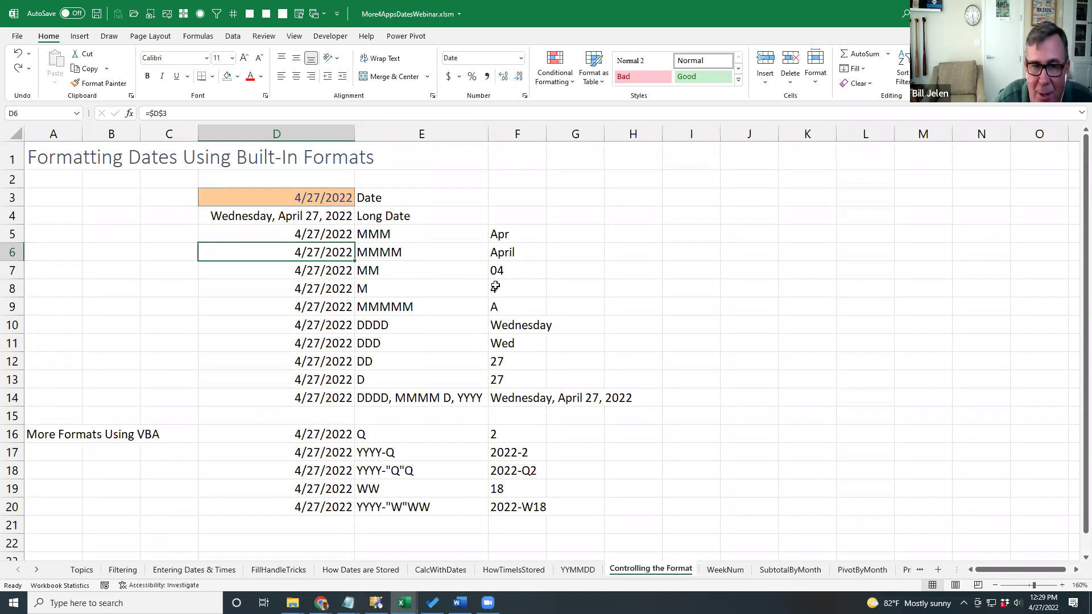
left_click(503, 254)
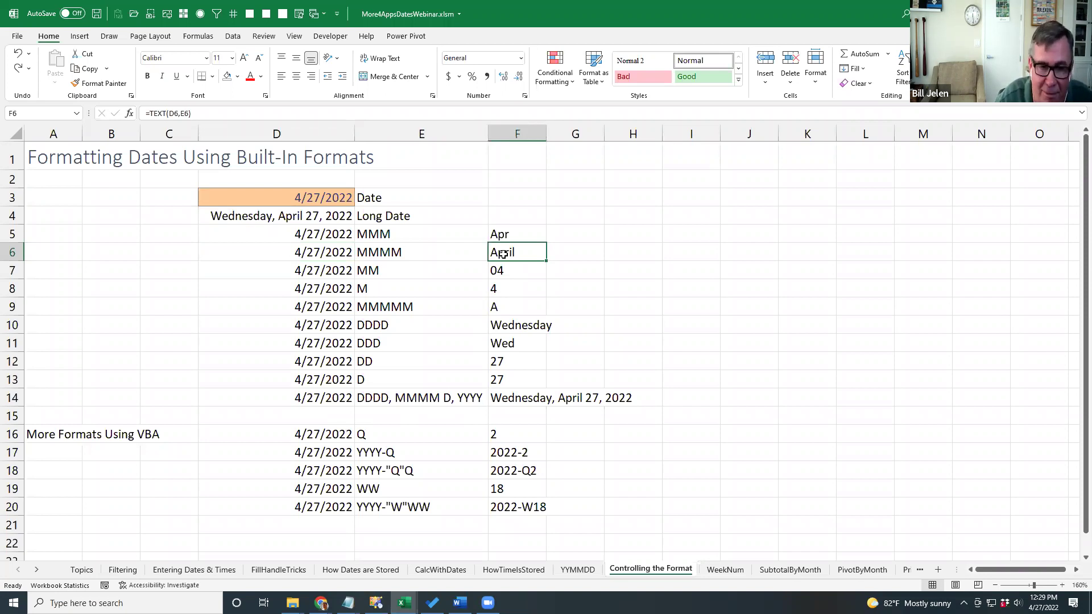
Inspect the Q and WW format codes and the VBAFormat formula in F16, then open the VBA editor.
left_click(389, 435)
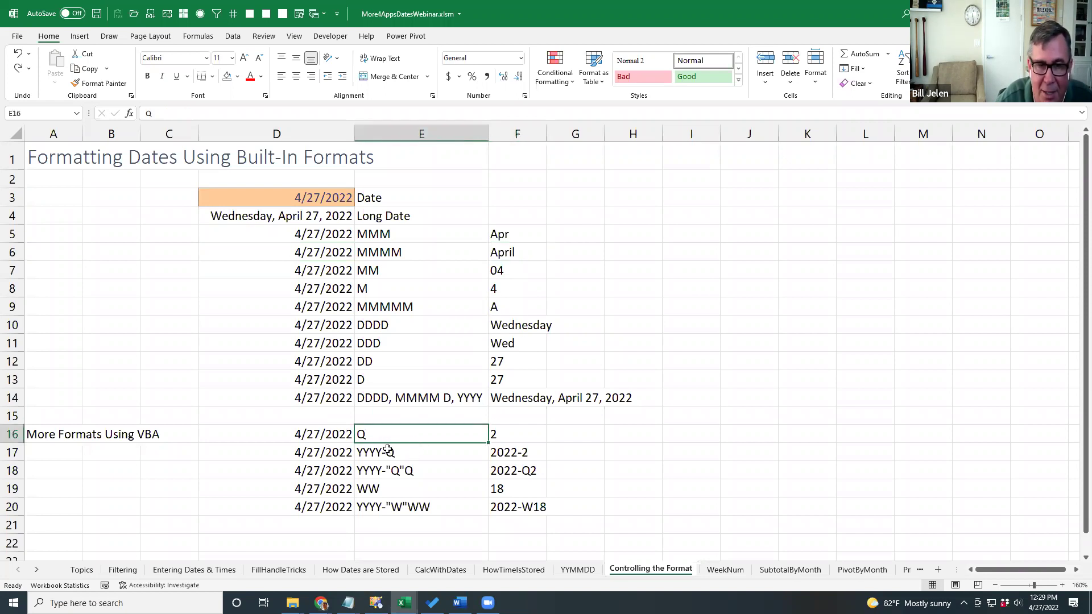
left_click(505, 435)
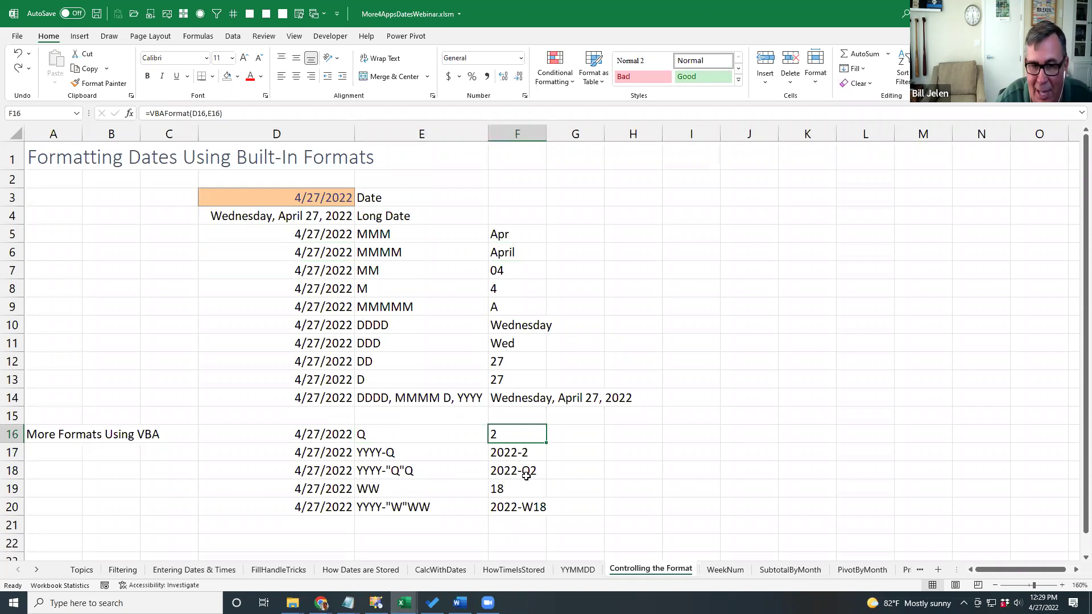
left_click(388, 489)
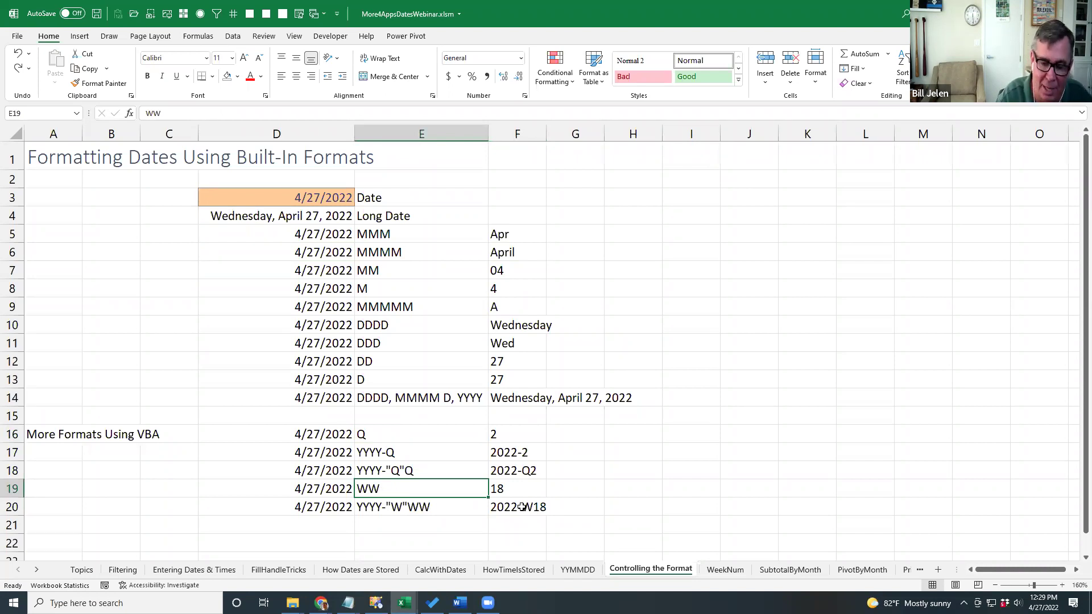
key("alt+F11")
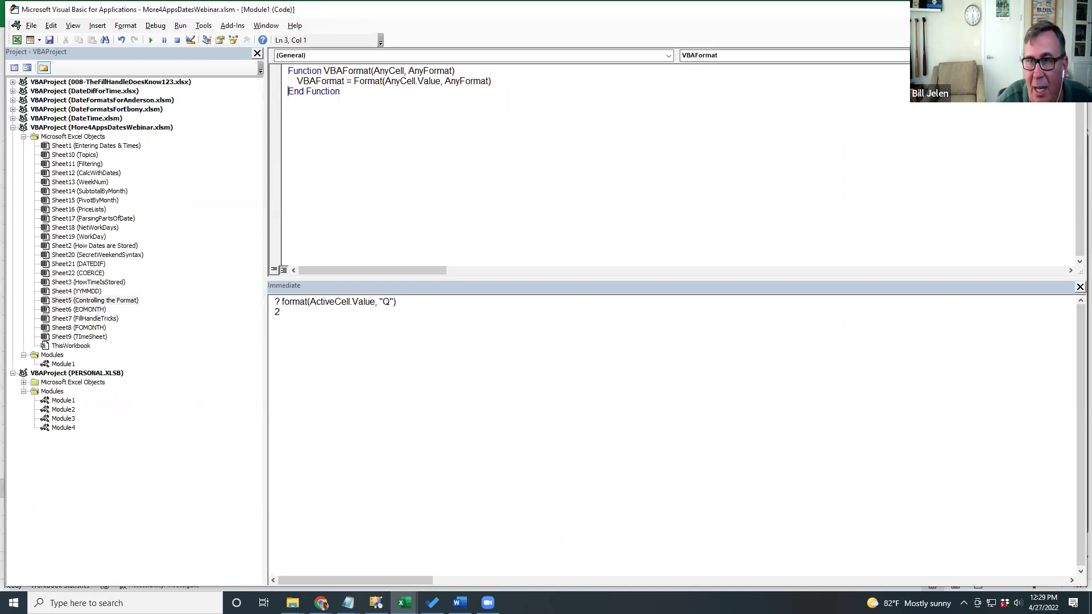
Switch from the VBA editor back to the Excel workbook with Alt+F11.
key("alt+F11")
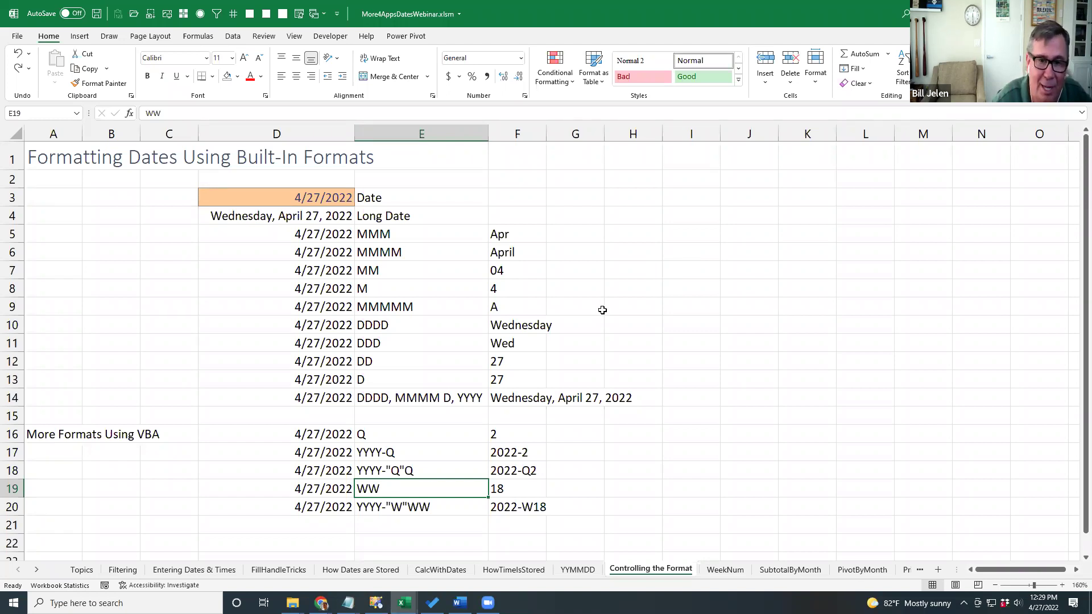
Move to the WeekNum sheet.
key("ctrl+Page_Down")
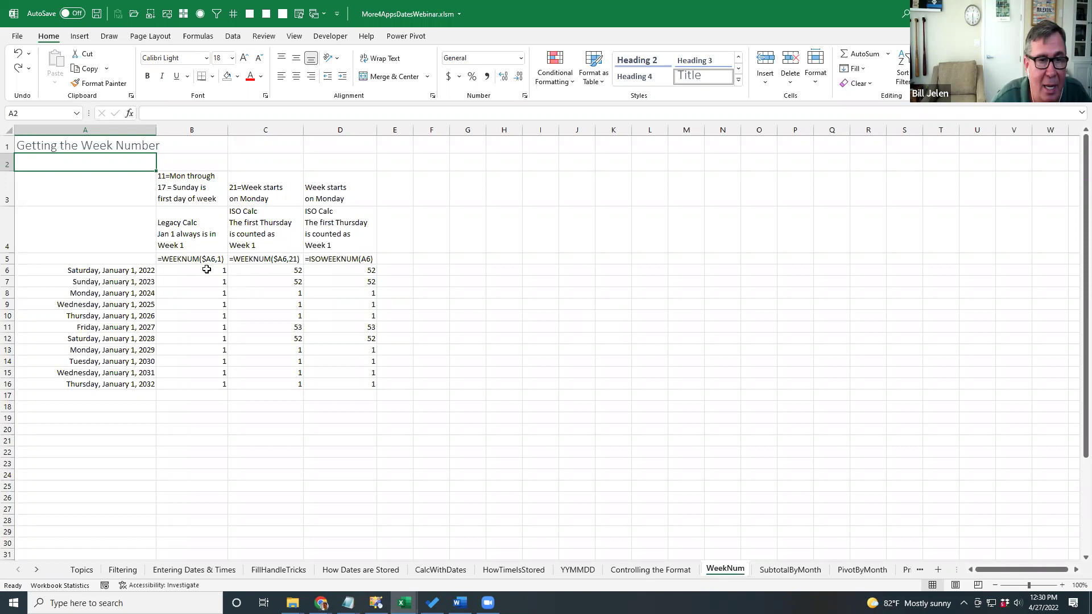
left_click(207, 270)
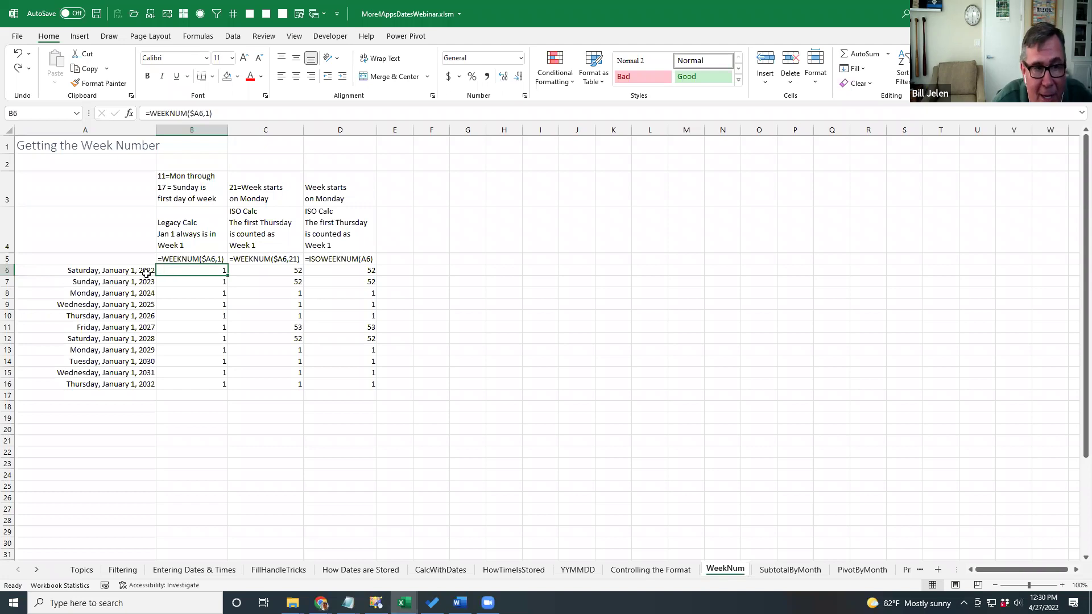
left_click(266, 271)
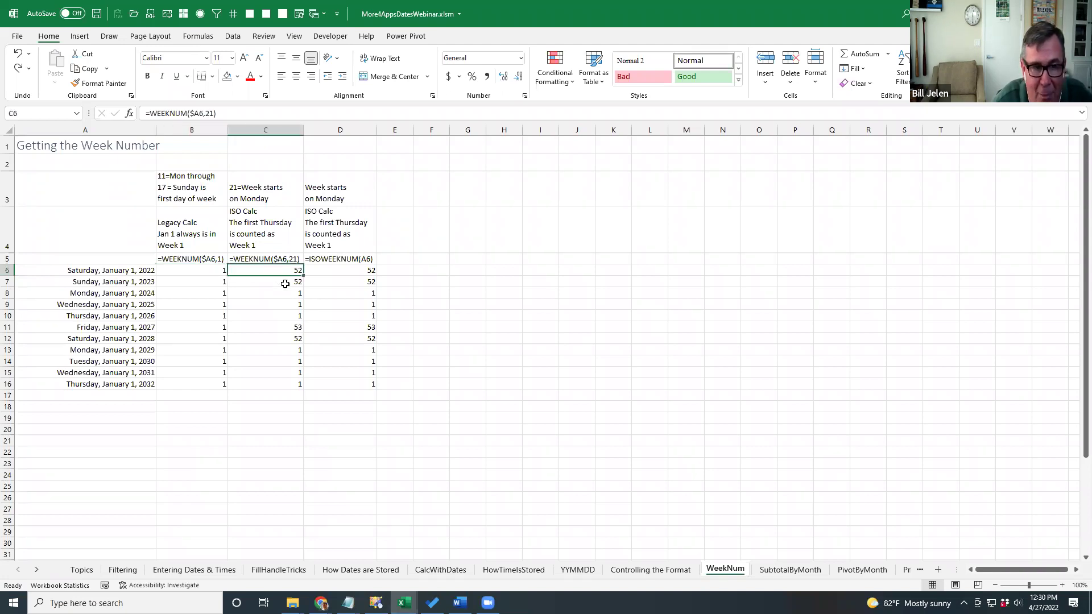
left_click(279, 325)
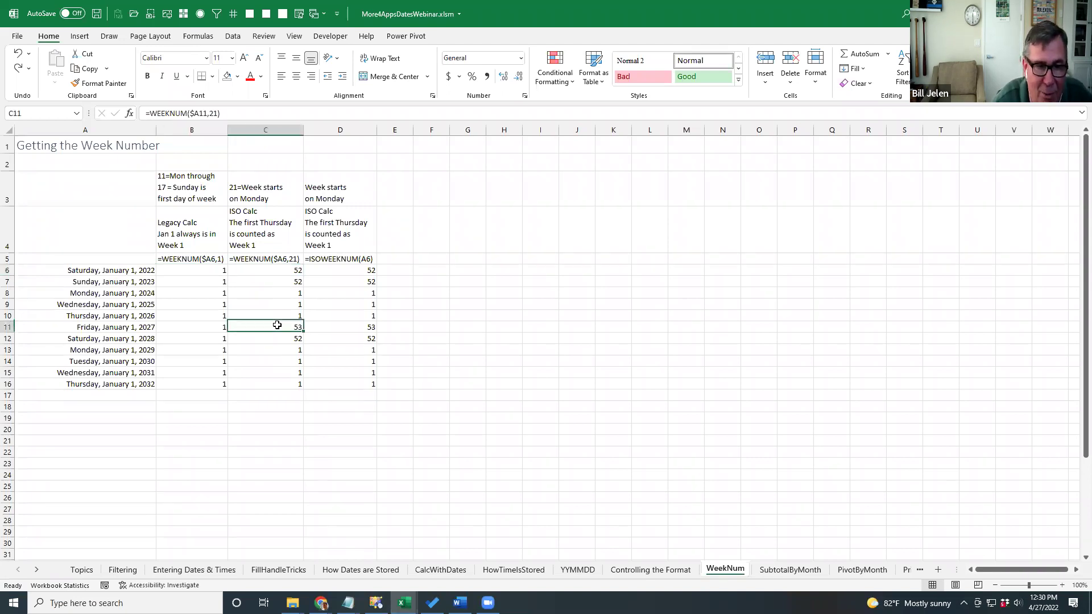
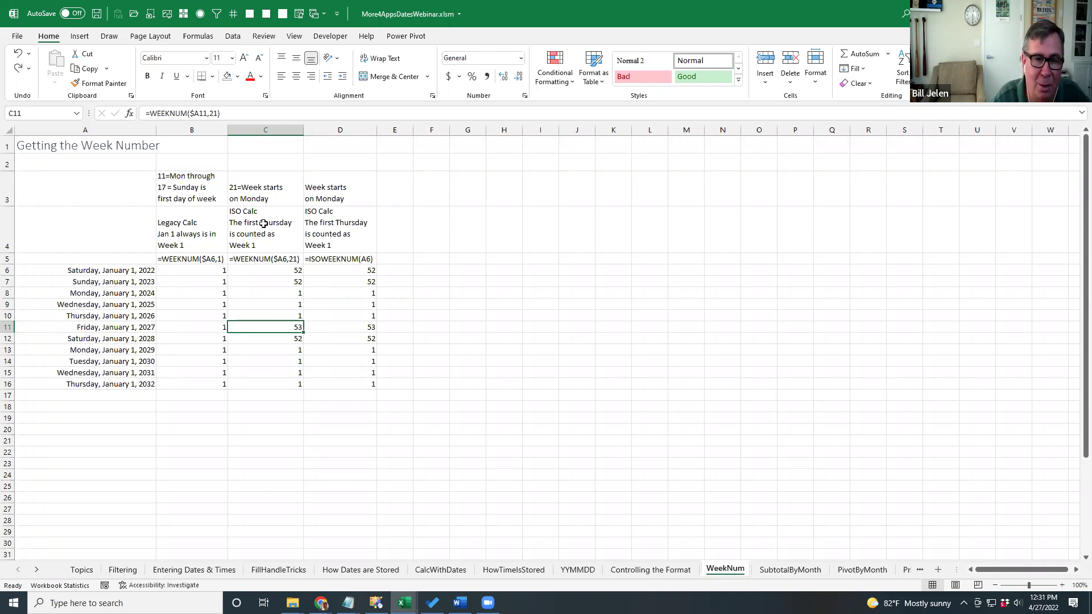
Switch to the next worksheet, SubtotalByMonth, which holds the sales list with short dates.
key("ctrl+Page_Down")
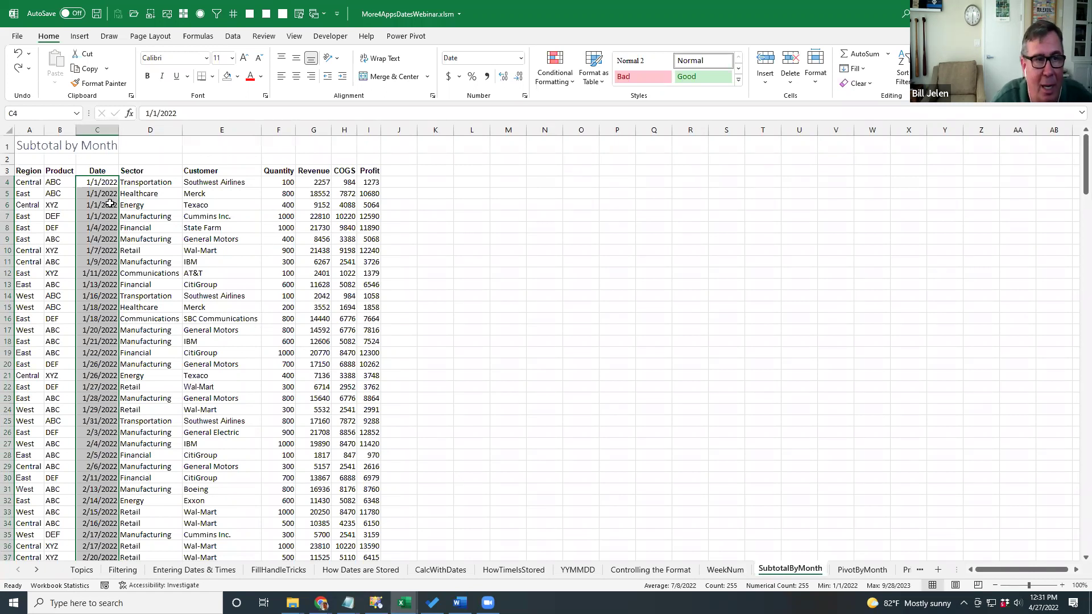
Format the Date column with the March-12 date type so dates read like January-22.
left_click(524, 96)
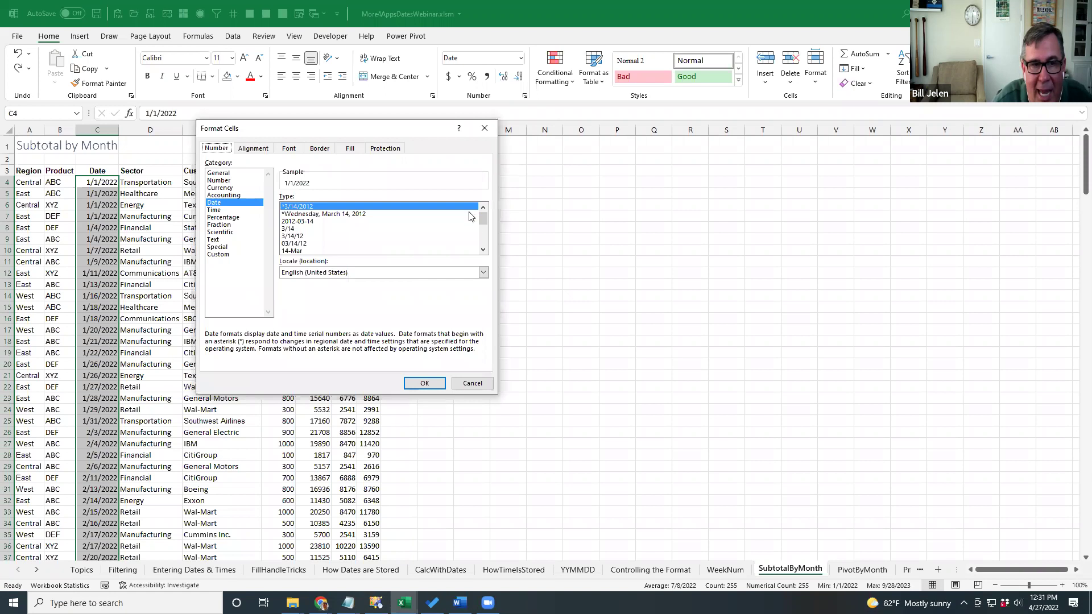
left_click(483, 249)
left_click(483, 249)
left_click(483, 250)
left_click(483, 250)
left_click(483, 249)
left_click(483, 250)
left_click(307, 230)
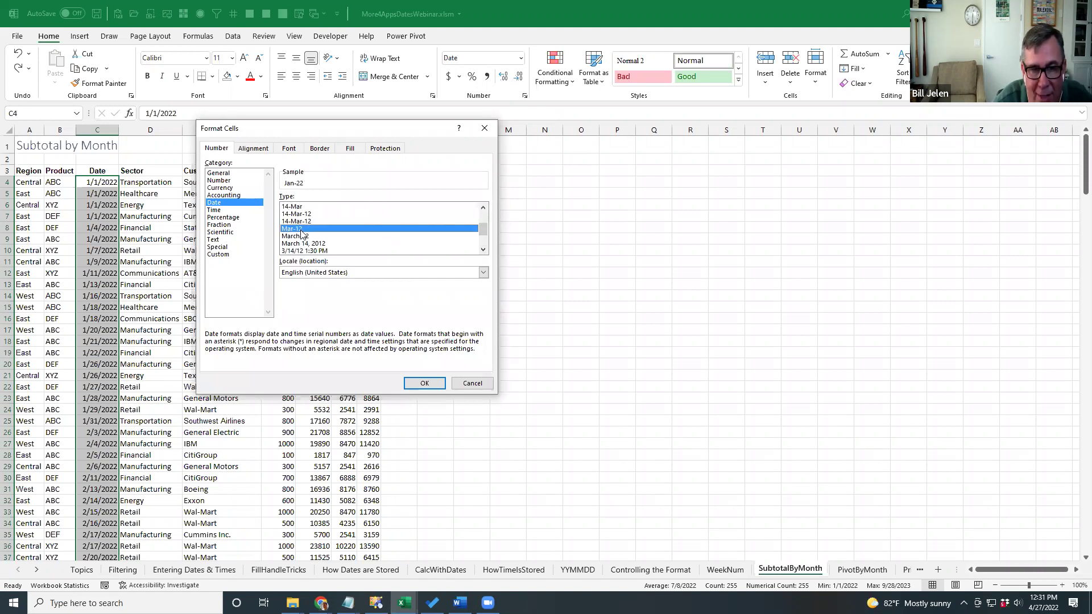
left_click(301, 237)
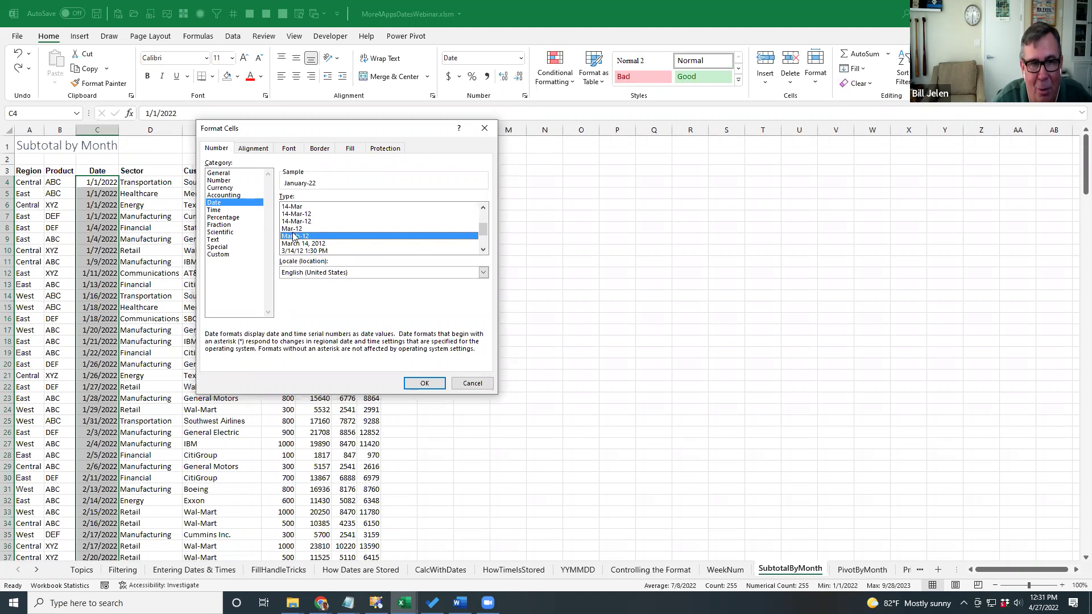
left_click(424, 383)
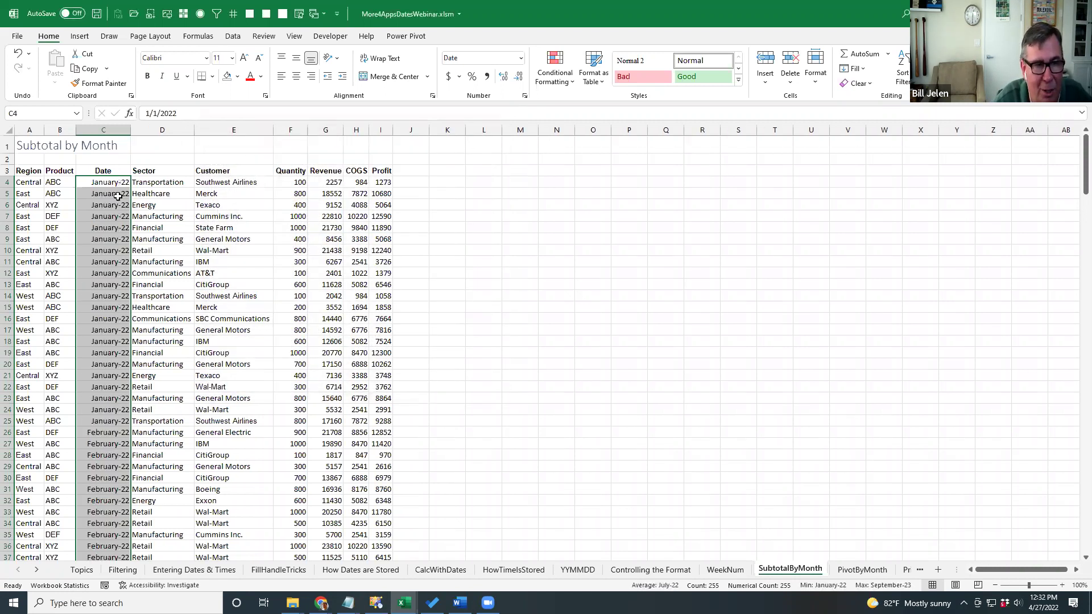
Confirm a month label like January-22 still holds its full underlying date.
left_click(117, 195)
left_click(110, 294)
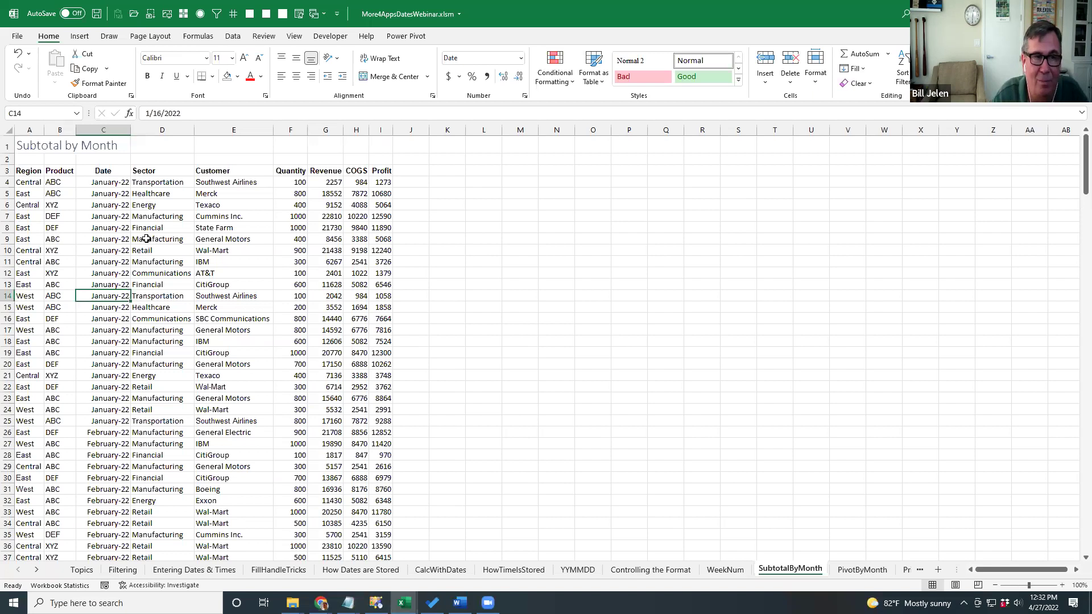
left_click(232, 36)
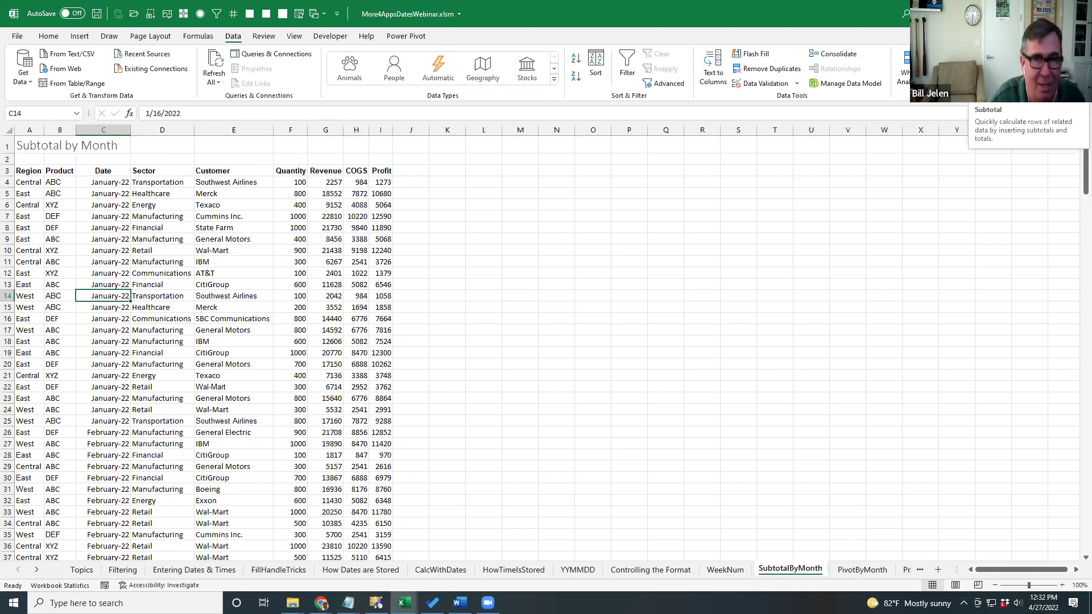
Insert subtotals at each change in Date summing Quantity, Revenue, COGS and Profit.
left_click(973, 72)
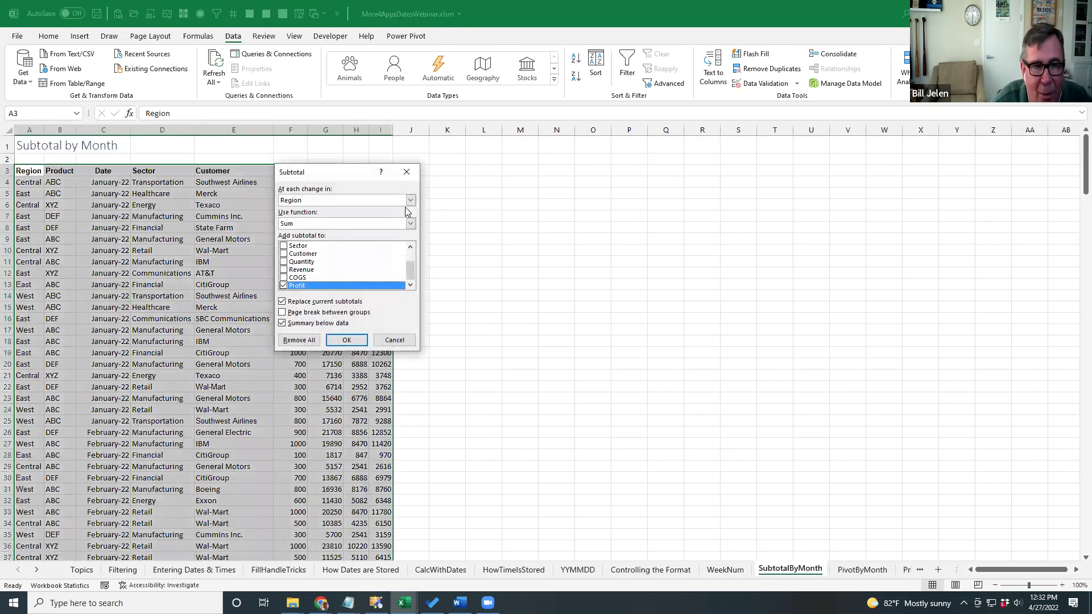
left_click(410, 201)
left_click(300, 232)
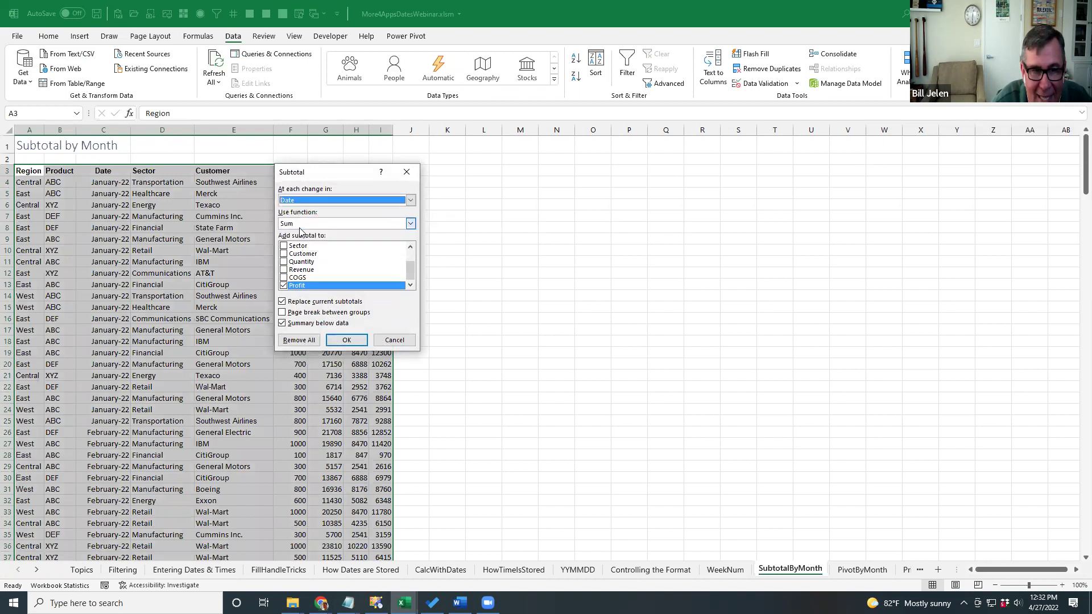
left_click(284, 269)
left_click(284, 278)
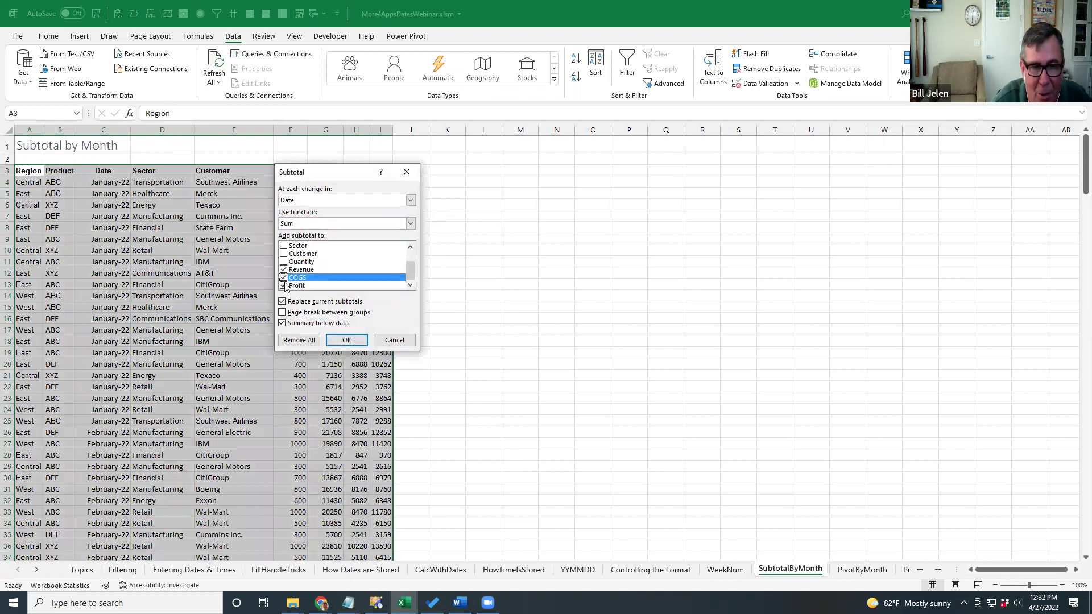
left_click(283, 261)
left_click(345, 338)
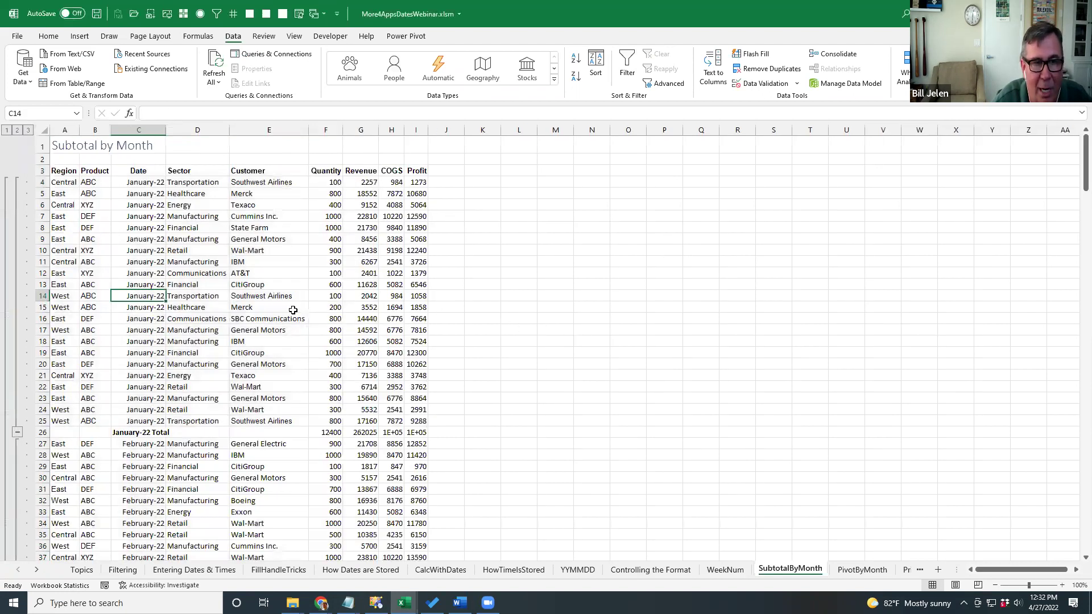
Collapse to monthly totals, widen columns H and I, then expand all detail rows again.
left_click(133, 431)
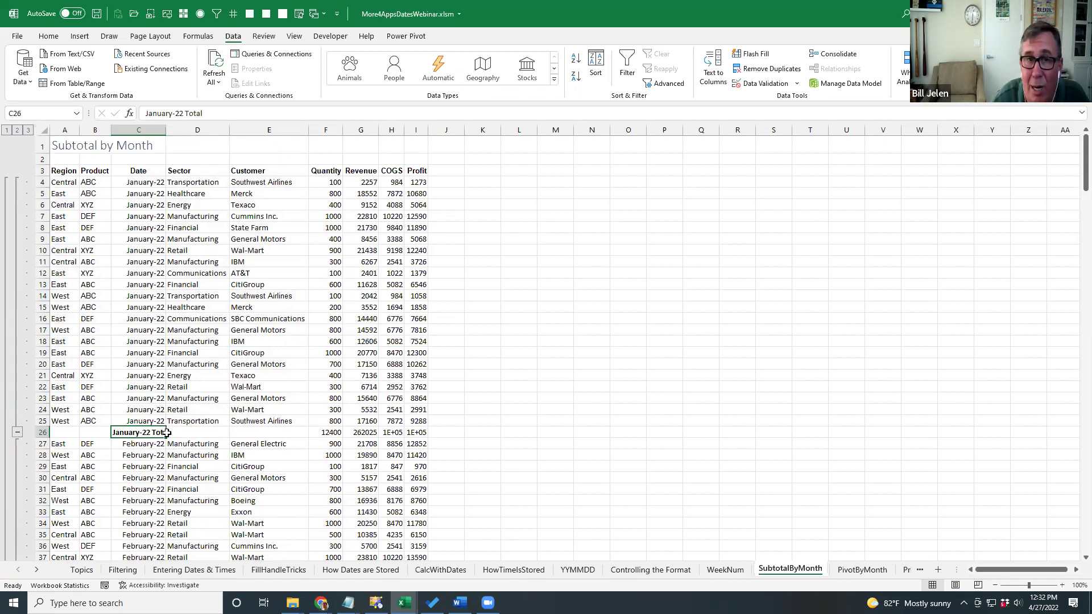
left_click(17, 130)
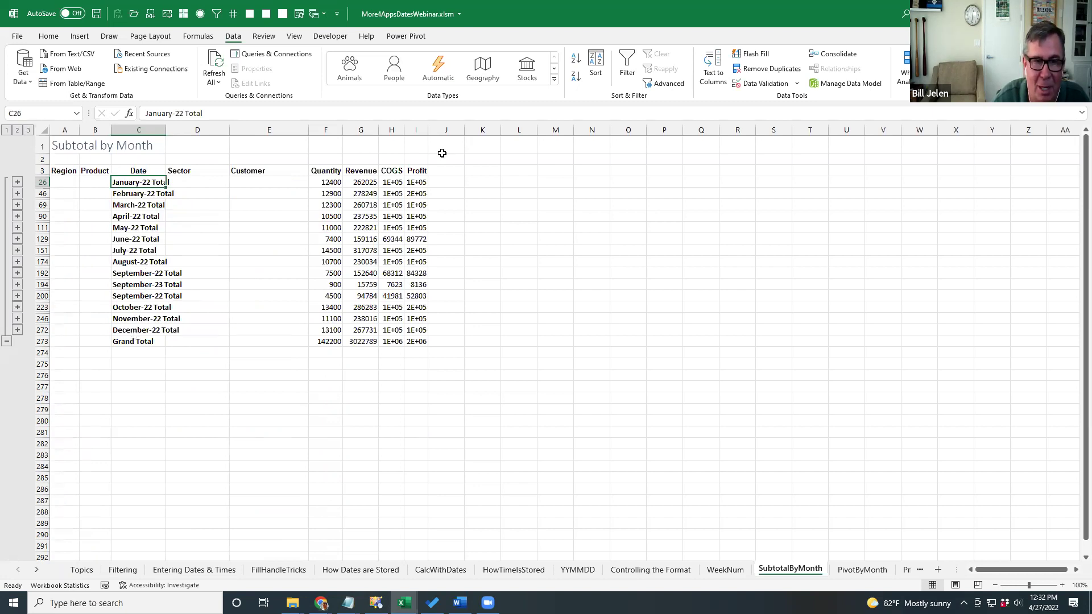
double_click(404, 127)
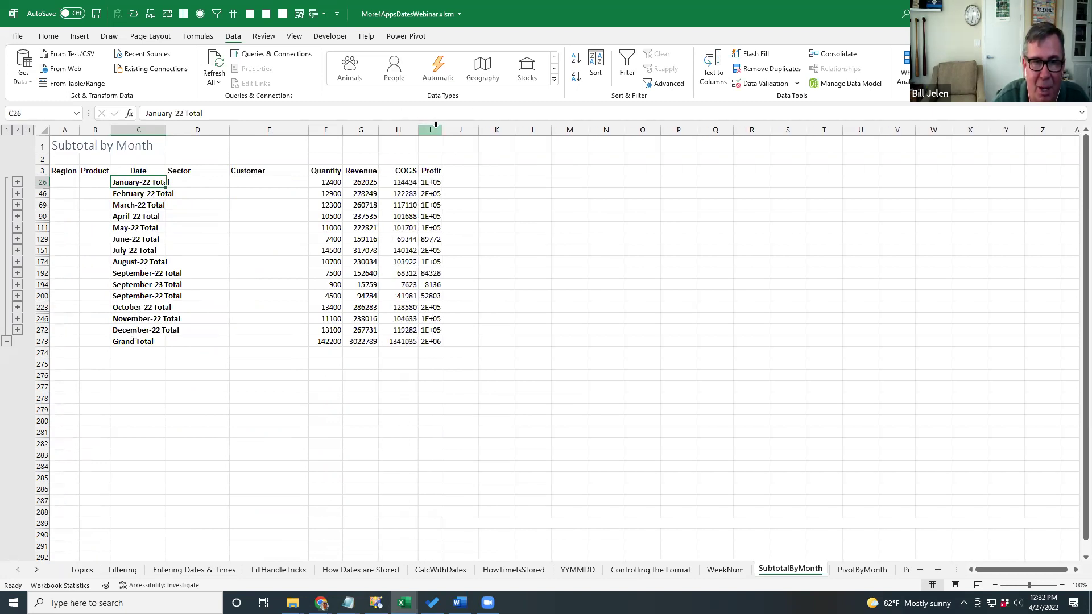
left_click_drag(442, 129, 468, 129)
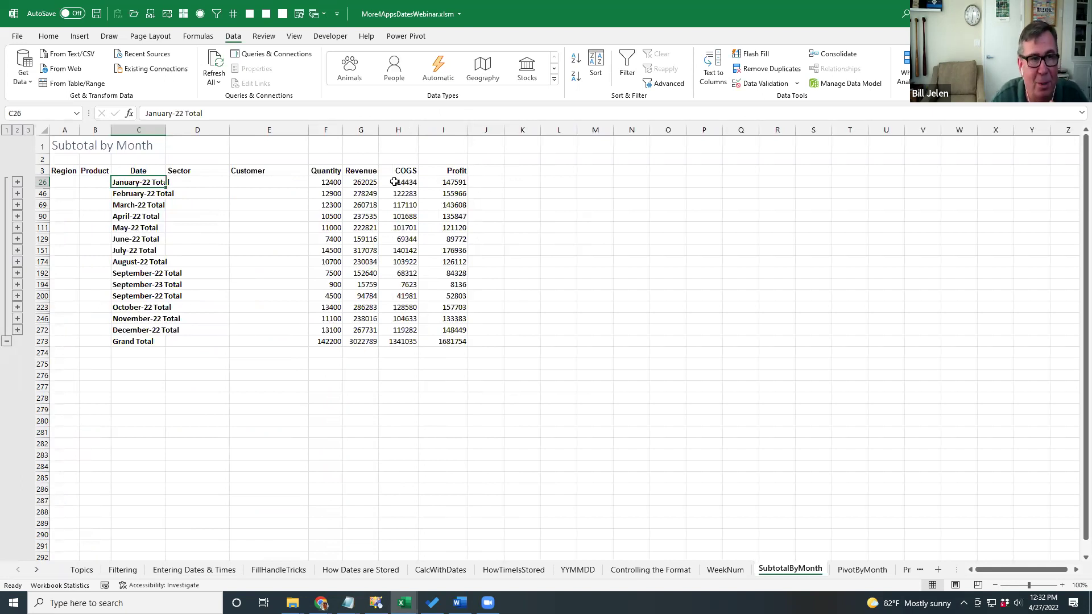
left_click(28, 131)
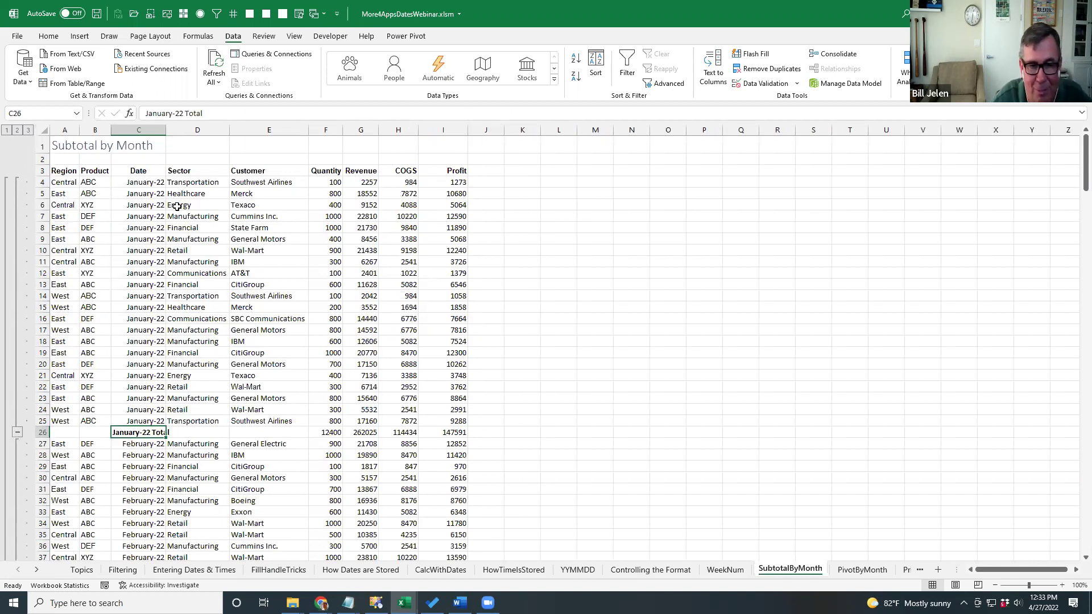
Switch to the next worksheet, PivotByMonth, with the same sales list.
key("ctrl+Page_Down")
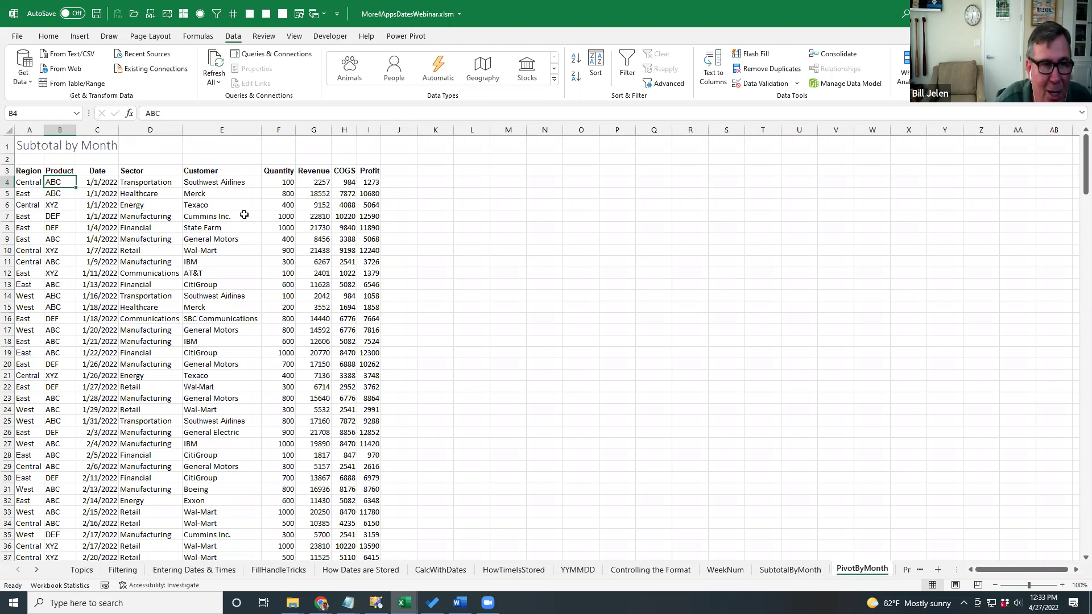
Create an empty pivot table from the sales data at cell M4 on this sheet.
left_click(116, 184)
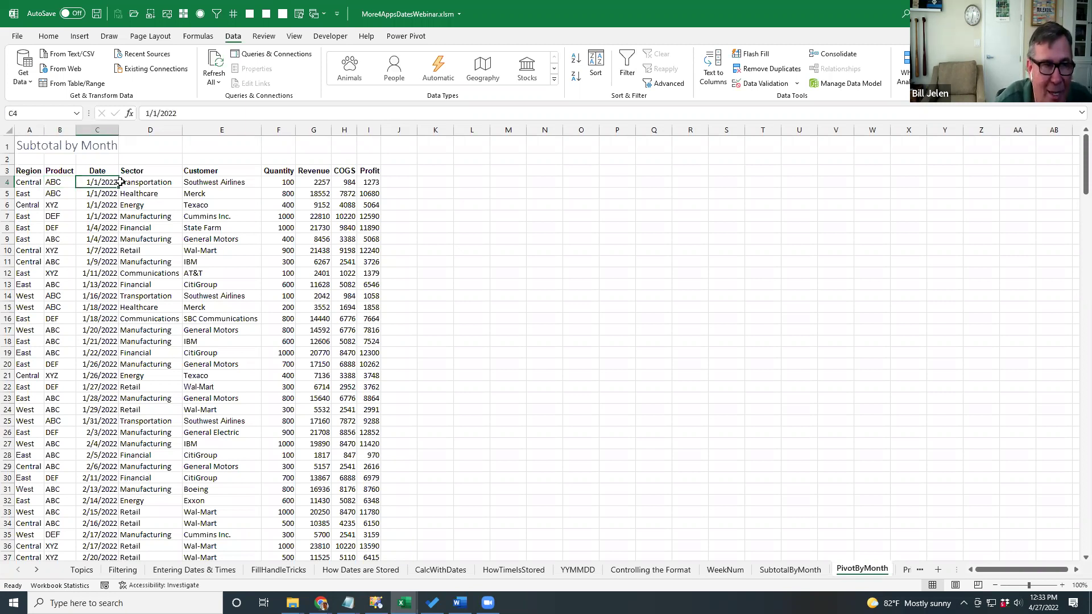
left_click(80, 37)
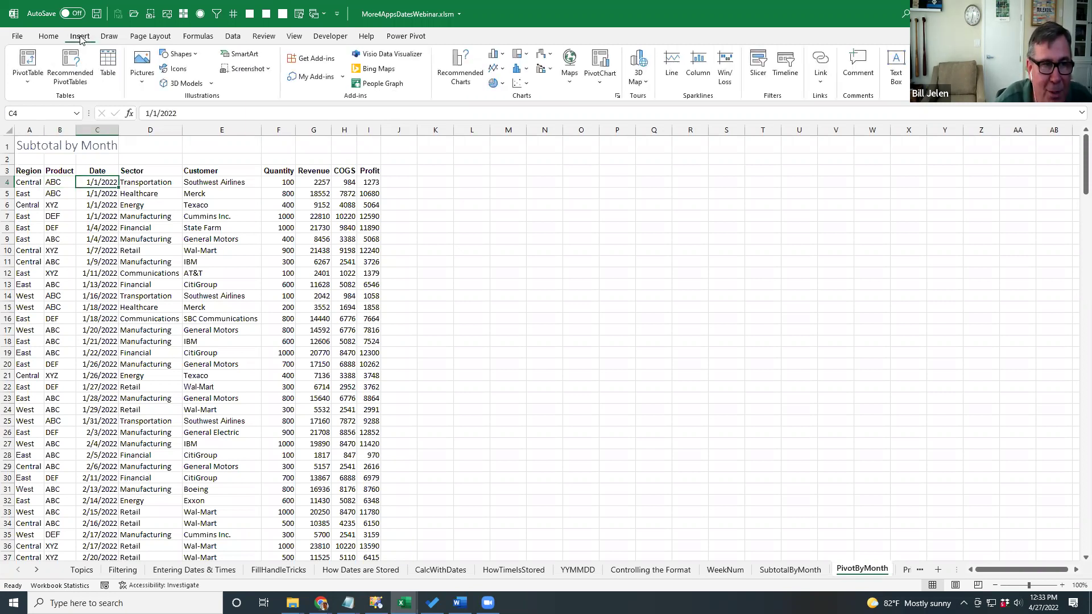
left_click(27, 59)
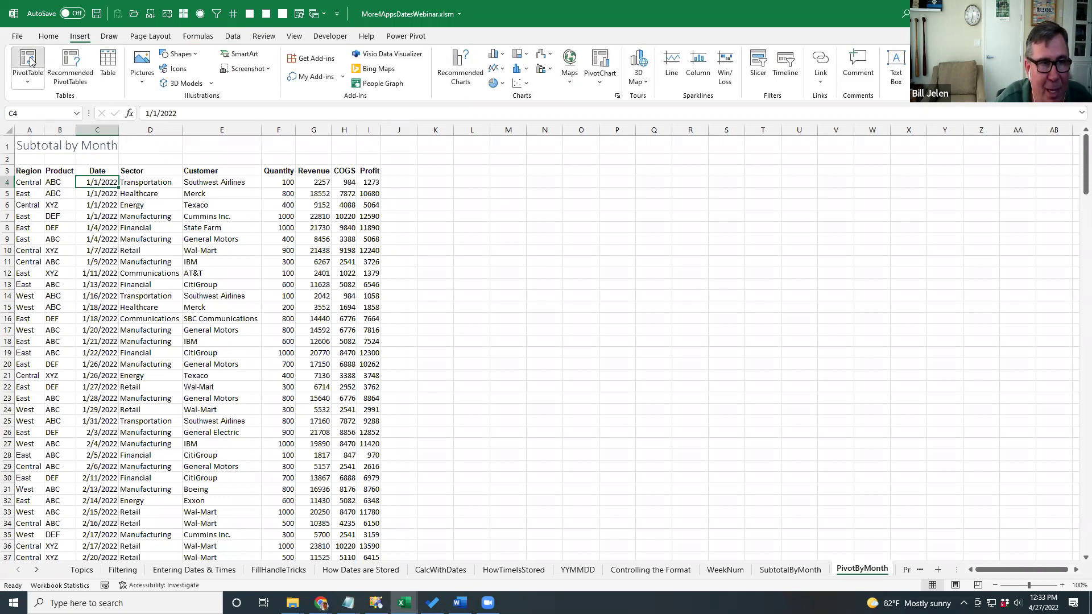
left_click(248, 283)
left_click(507, 153)
left_click(392, 336)
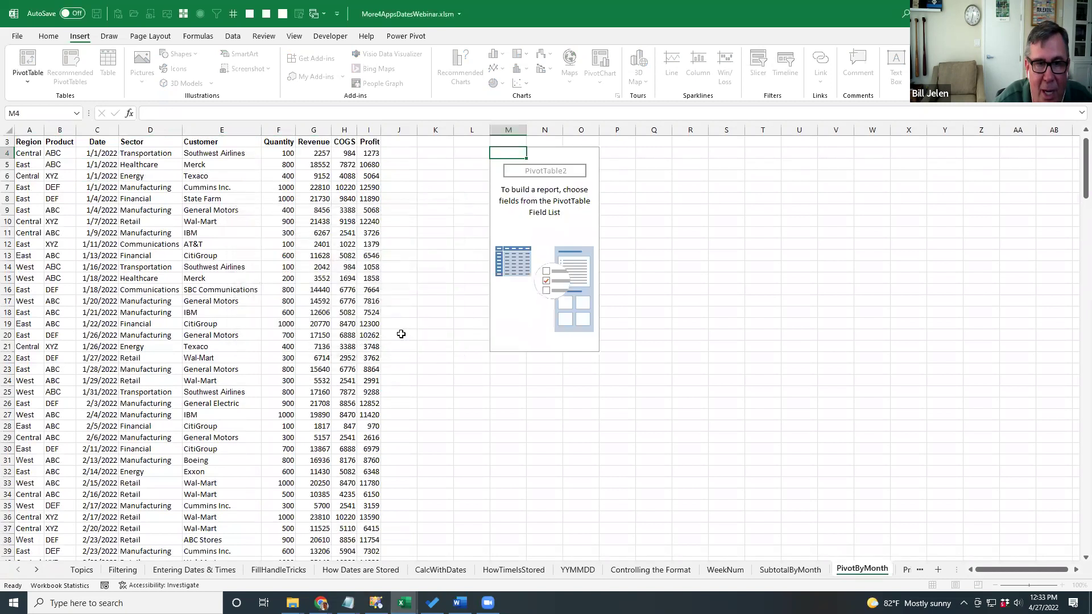
Put Date in Rows and Sum of Revenue in Values, then select a date for grouping.
left_click_drag(918, 221, 944, 498)
left_click_drag(925, 264, 1024, 501)
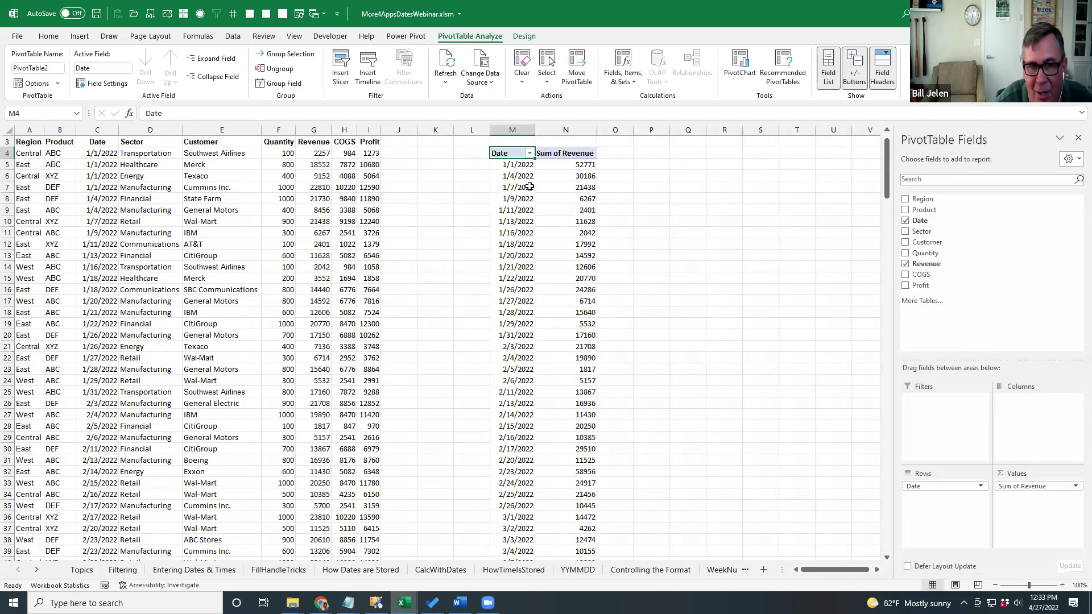
left_click(524, 165)
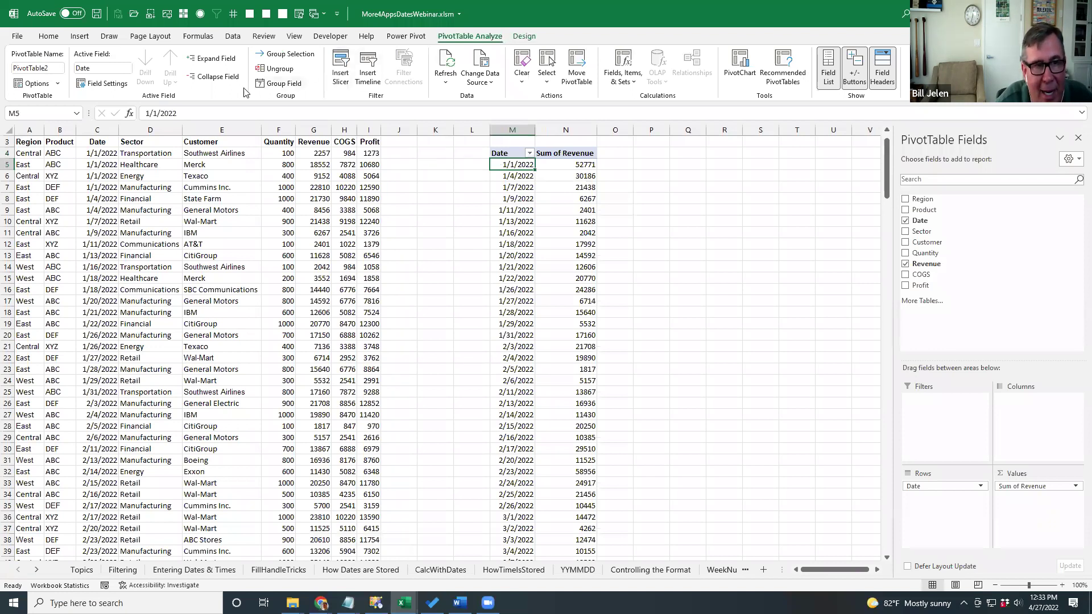
left_click(278, 84)
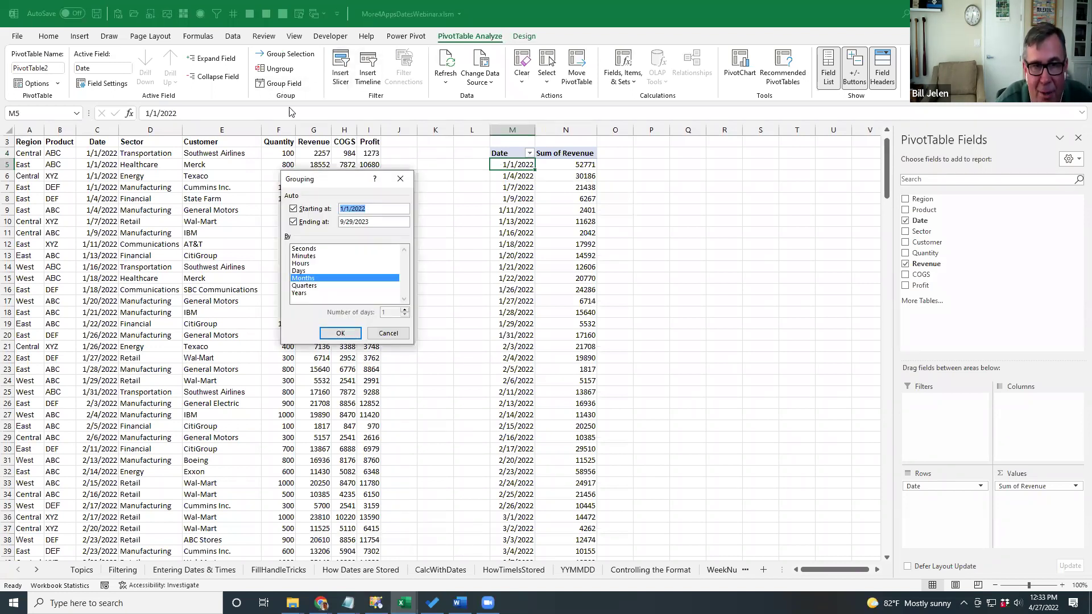
Group the pivot's dates by Years and Months, leave Date off the rows, and go to PriceLists.
left_click(299, 293)
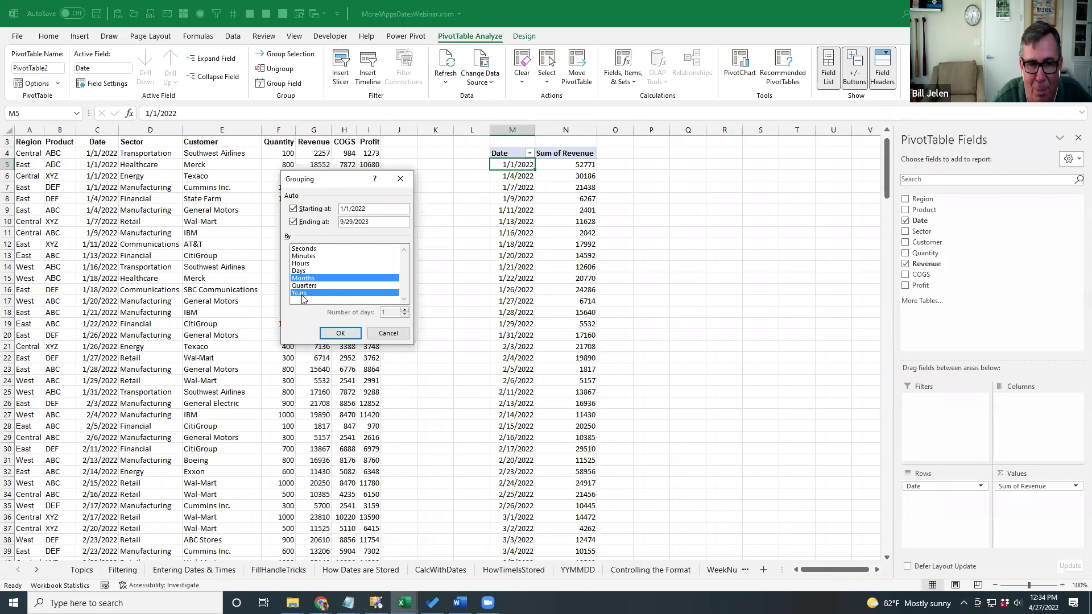
left_click(339, 334)
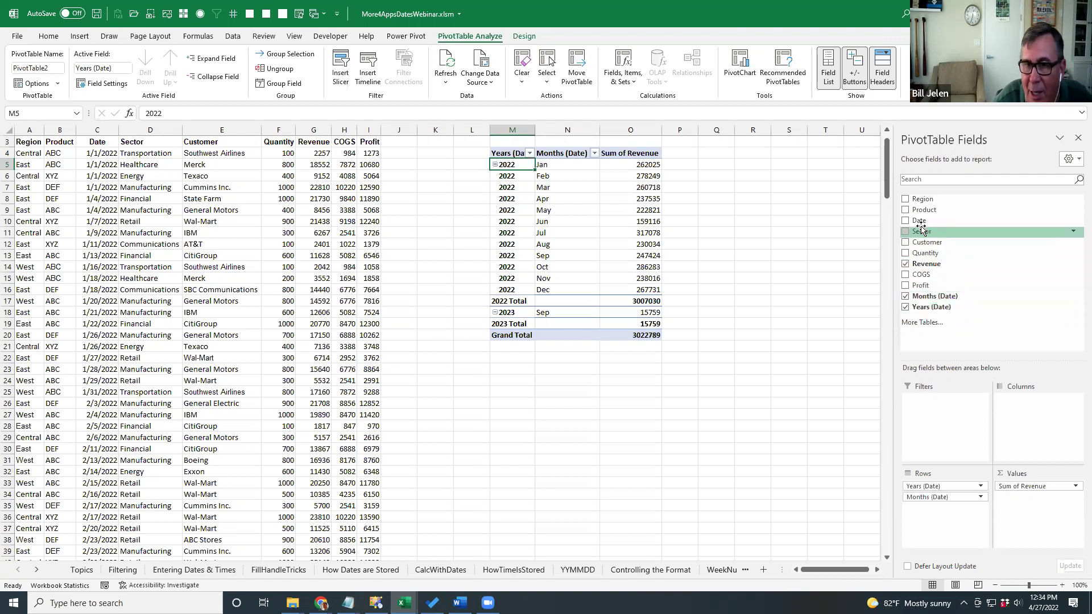
left_click_drag(920, 220, 947, 509)
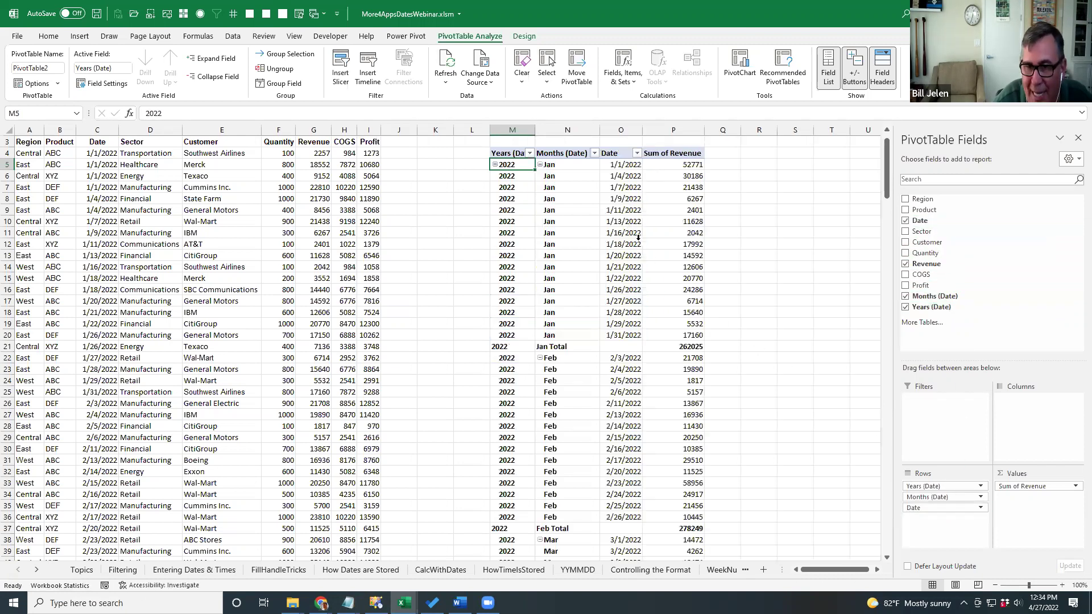
left_click_drag(914, 508, 981, 254)
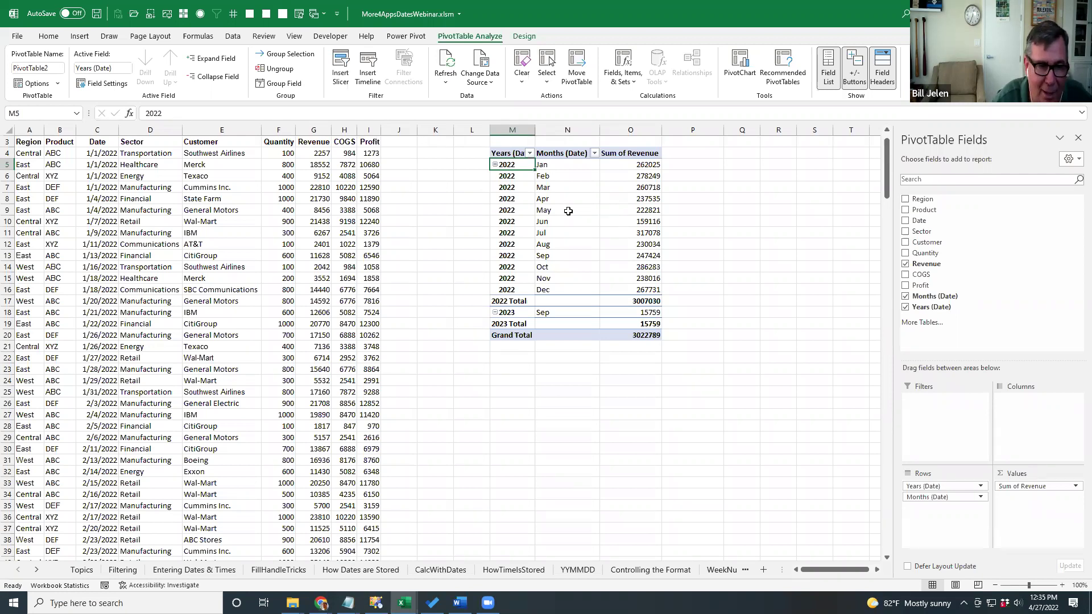
key("ctrl+Page_Down")
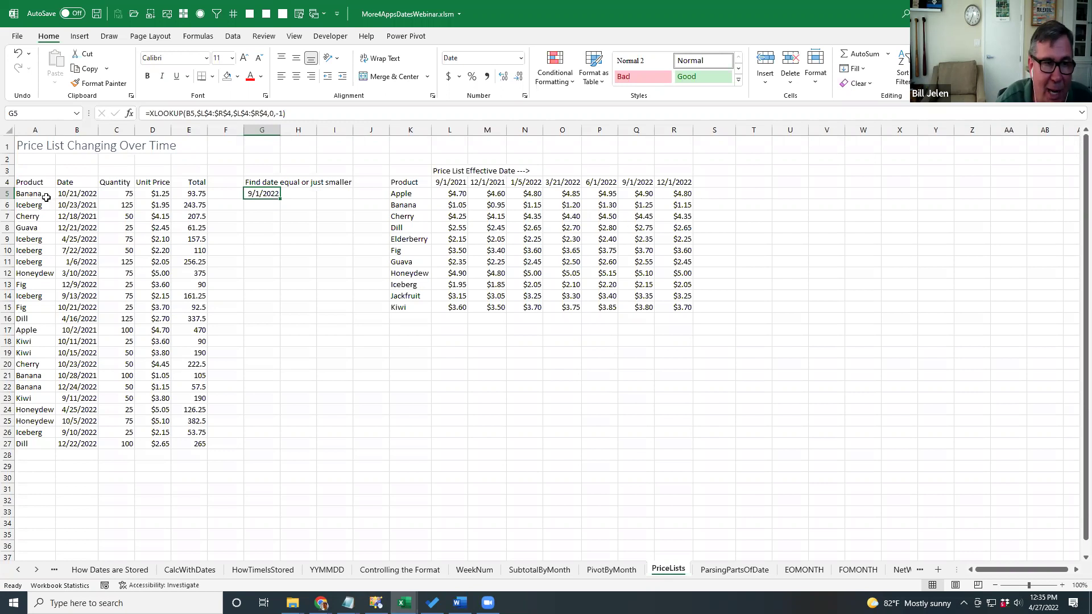
left_click(46, 196)
left_click(76, 198)
left_click(119, 195)
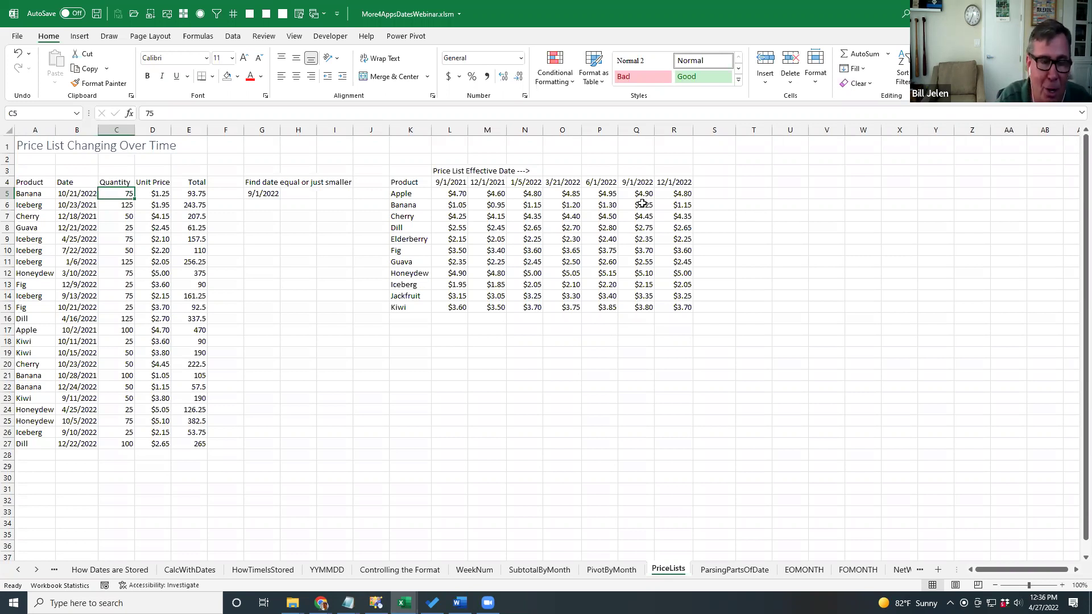
left_click(256, 195)
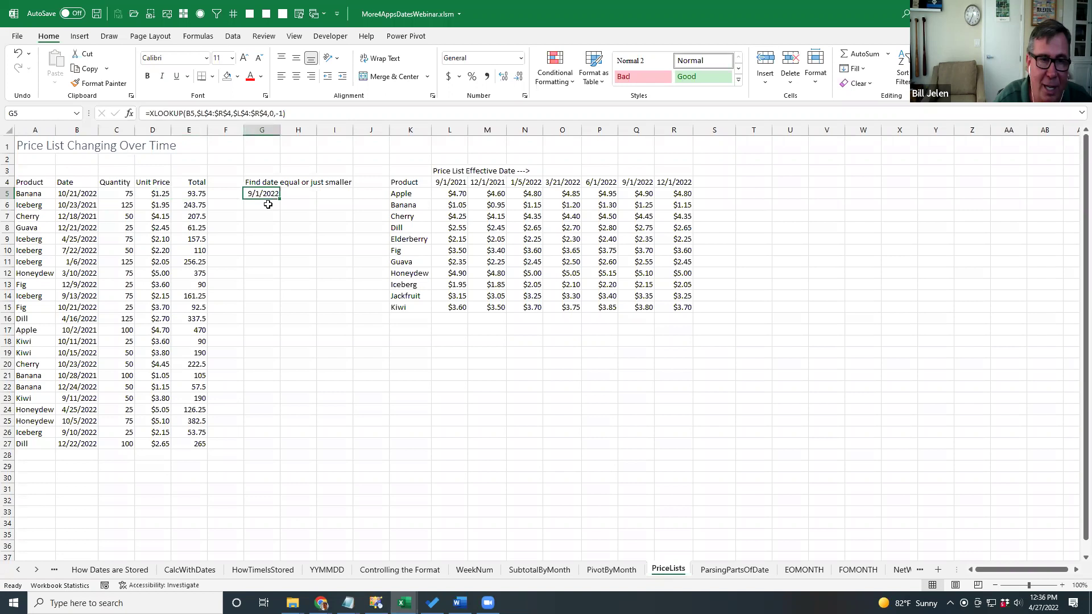
key("F2")
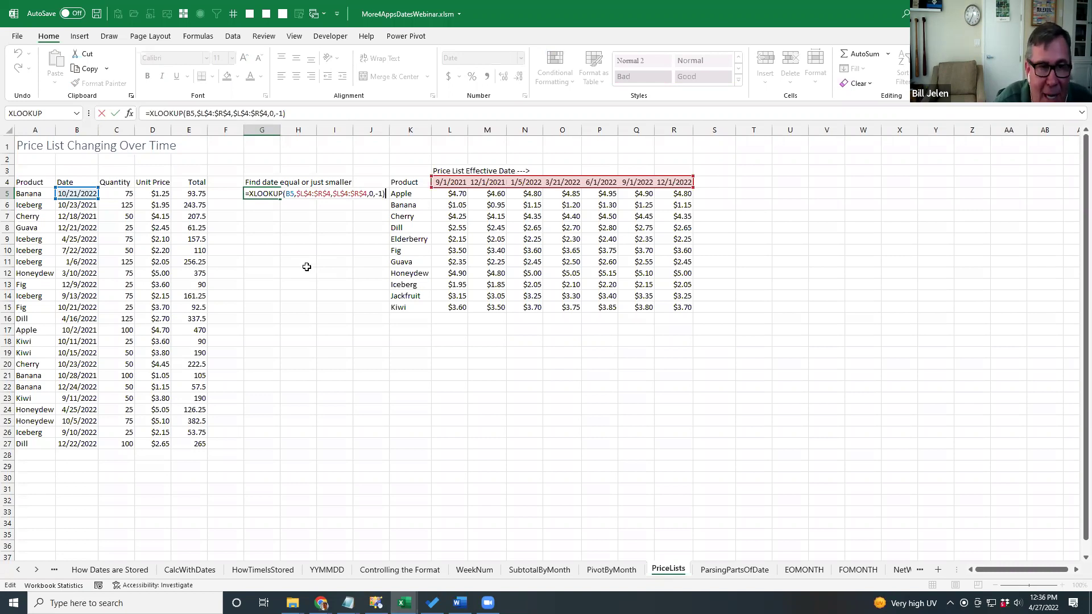
left_click(291, 194)
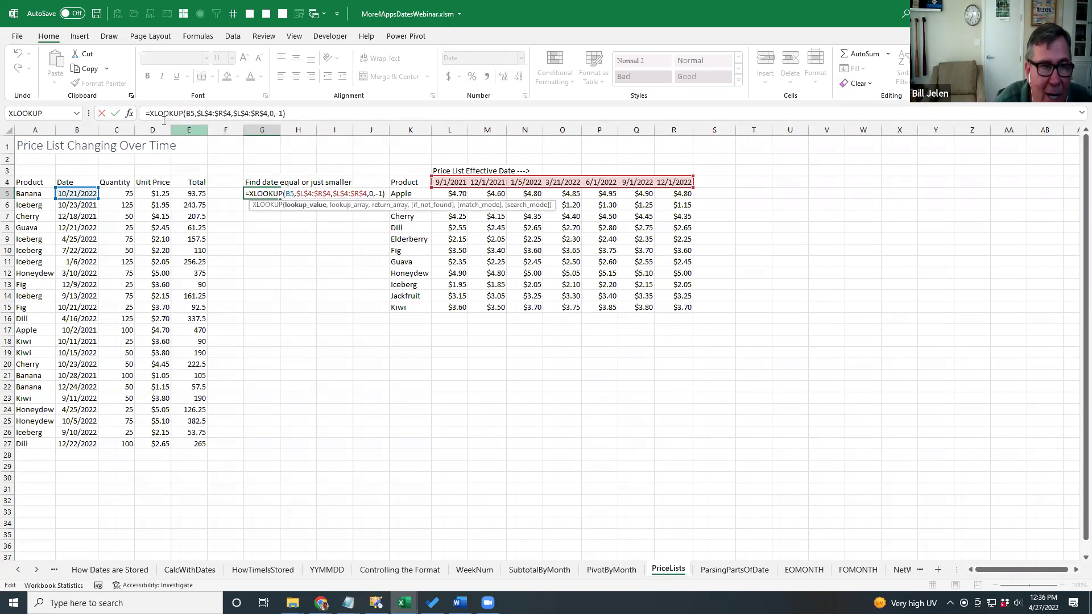
left_click(131, 116)
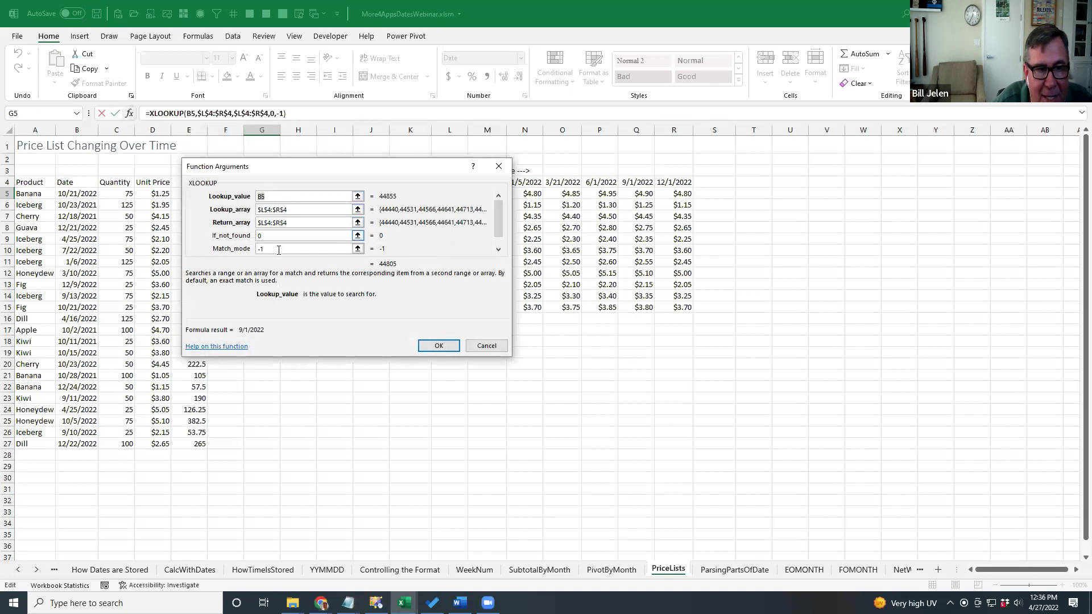
left_click(273, 248)
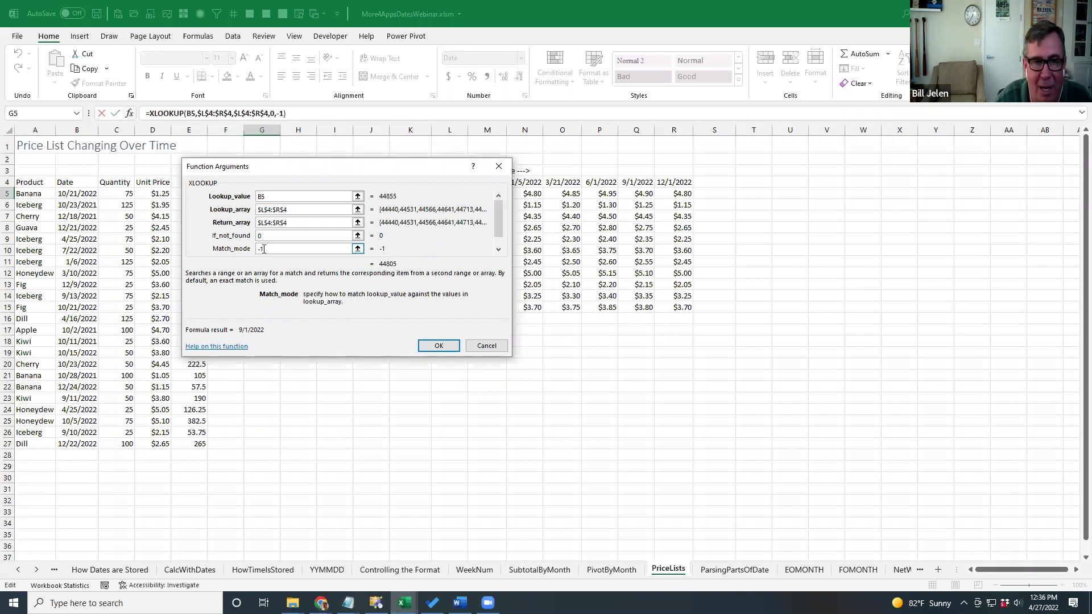
left_click(485, 346)
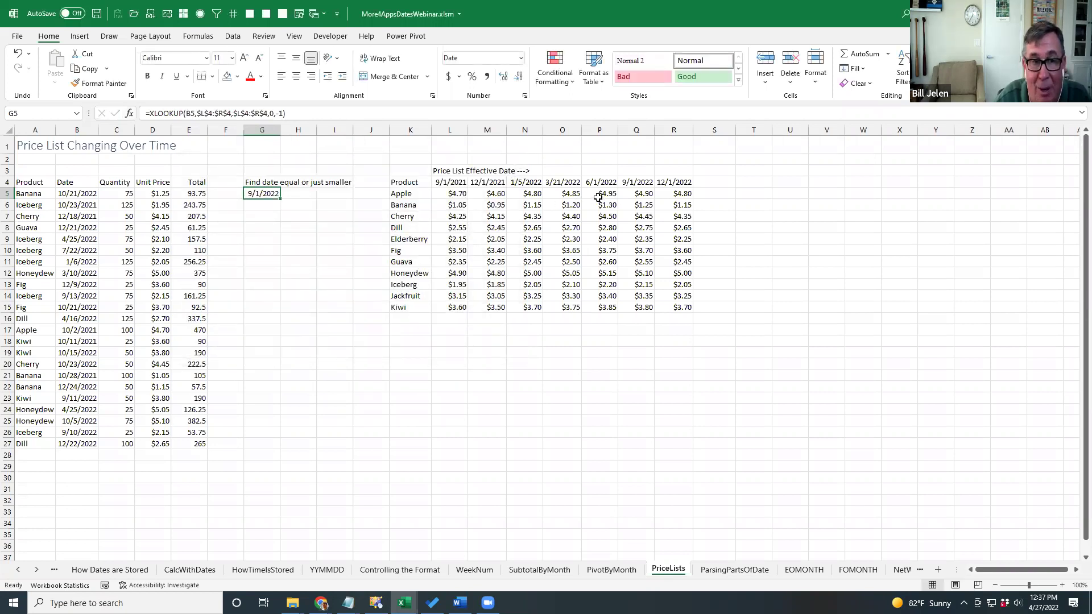
Evaluate the inner XLOOKUP of D5's Unit Price formula with F9 to see its result.
left_click(154, 195)
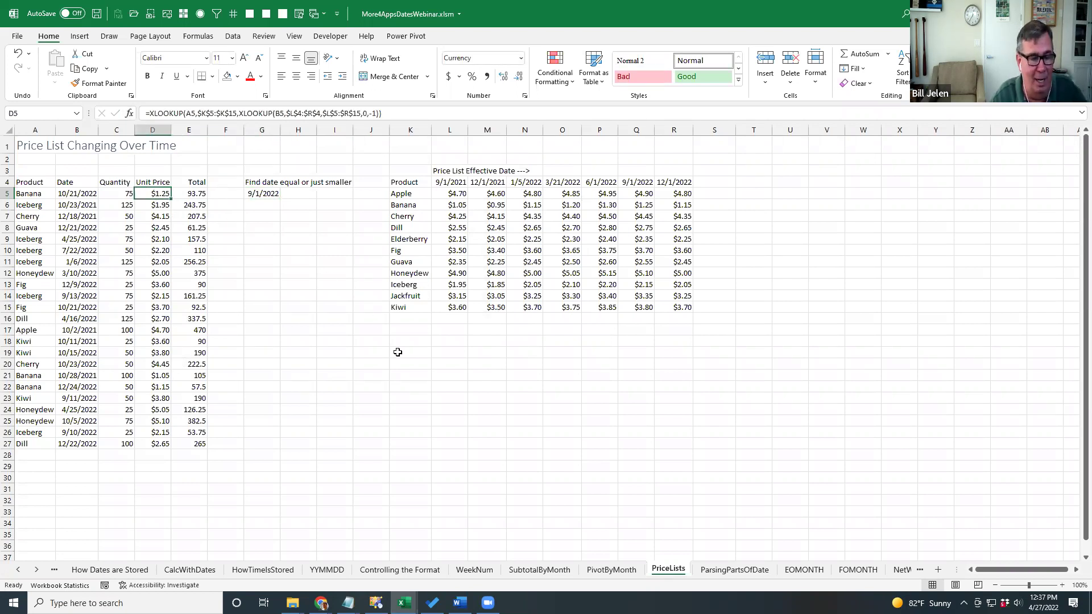
key("F2")
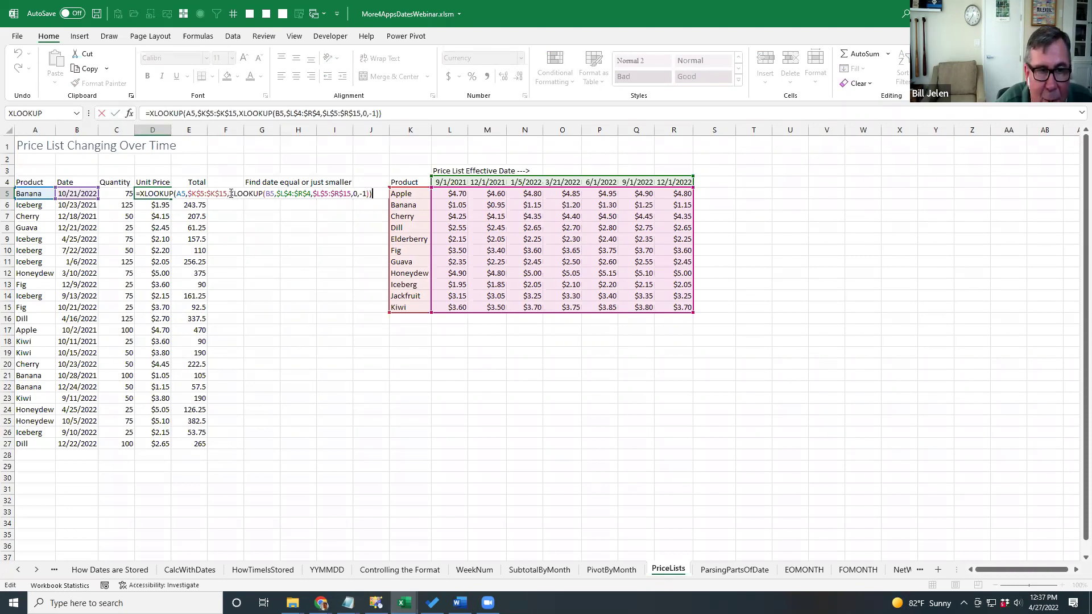
left_click_drag(231, 193, 369, 193)
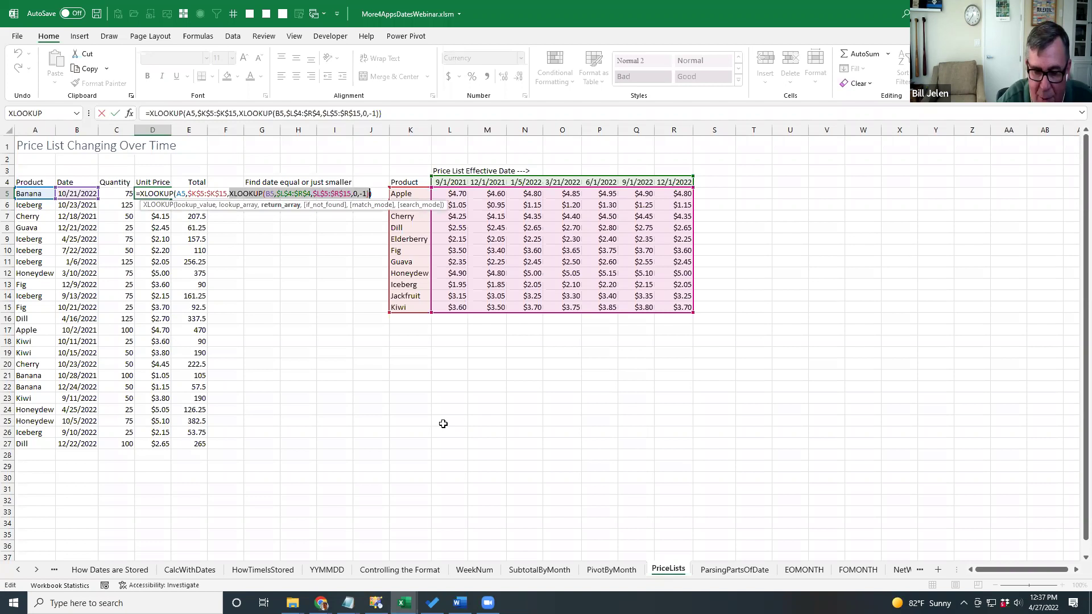
key("F9")
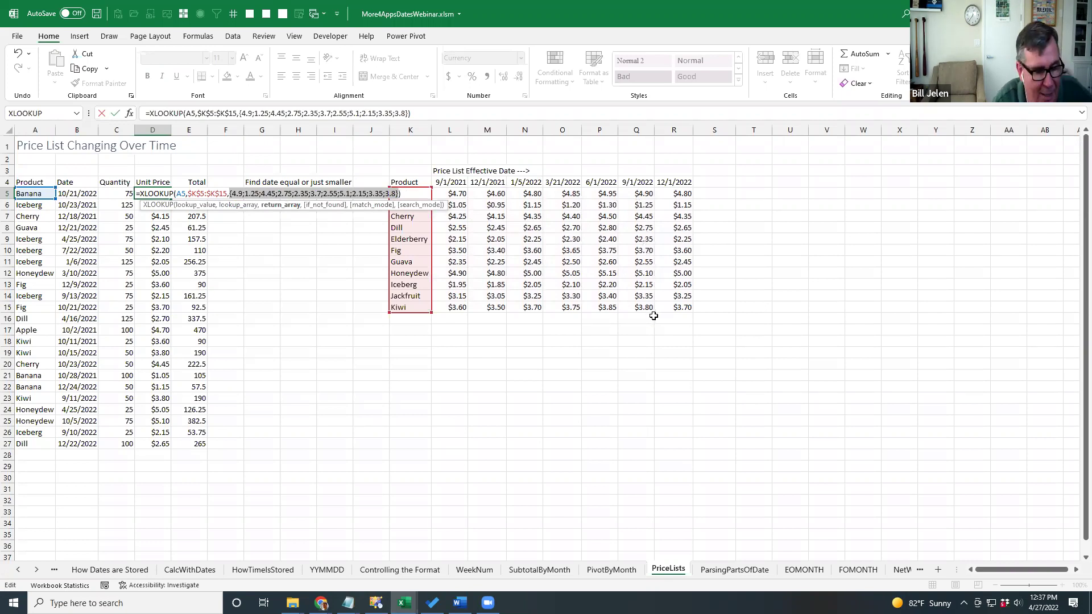
Cancel the D5 edit unchanged, check G5, and switch to the ParsingPartsOfDate sheet.
key("Escape")
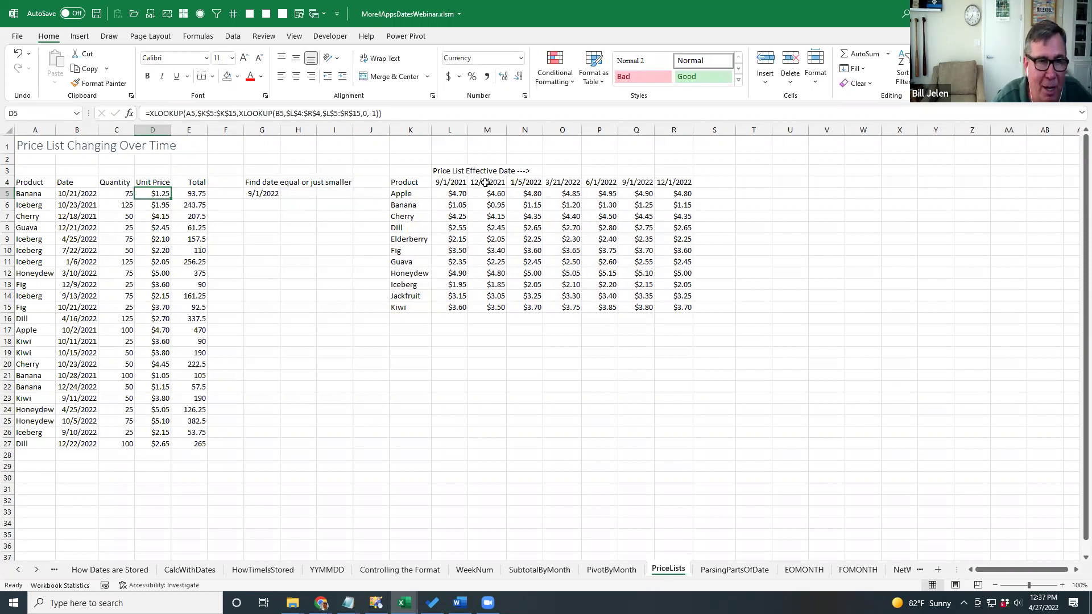
left_click(262, 192)
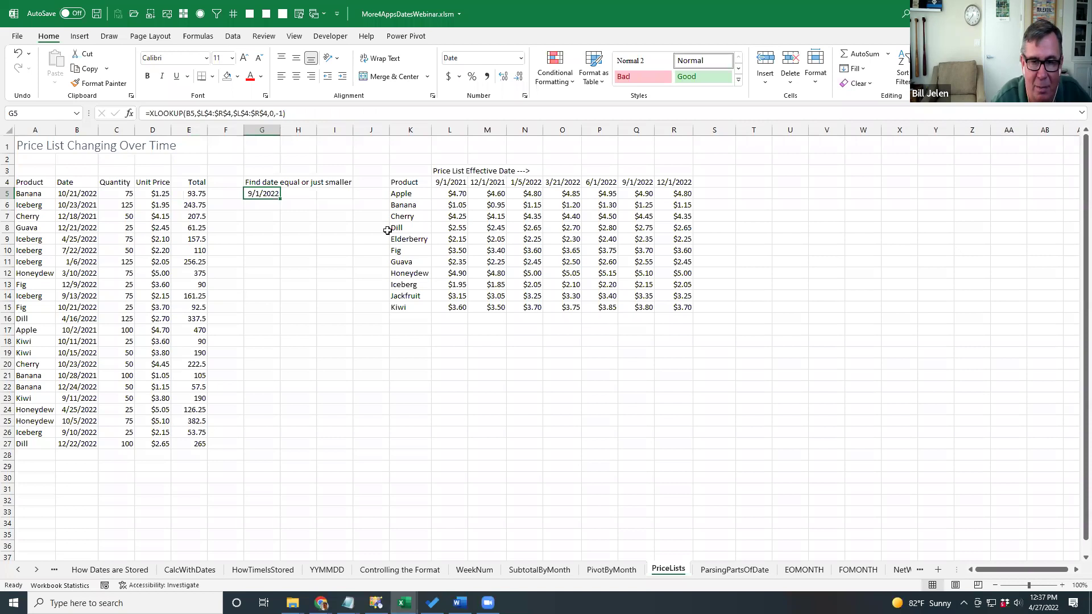
key("ctrl+Page_Down")
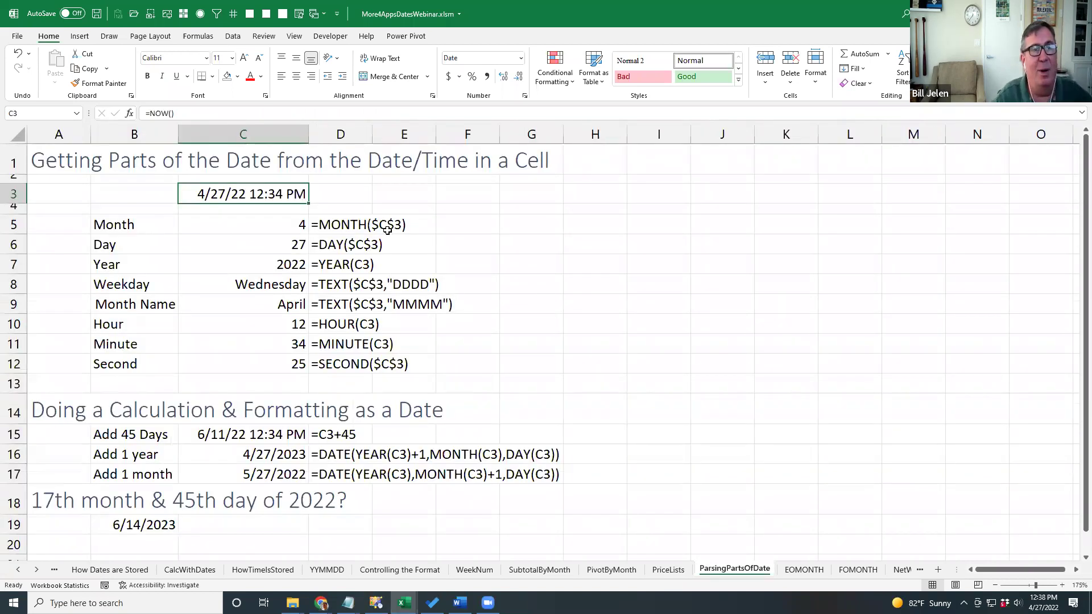
left_click(193, 39)
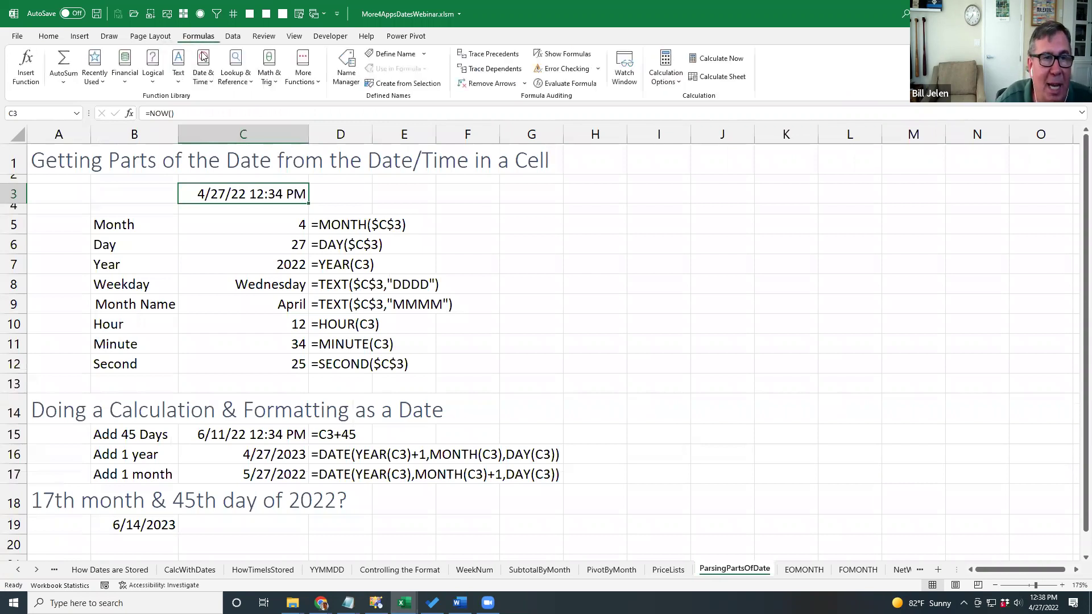
left_click(206, 80)
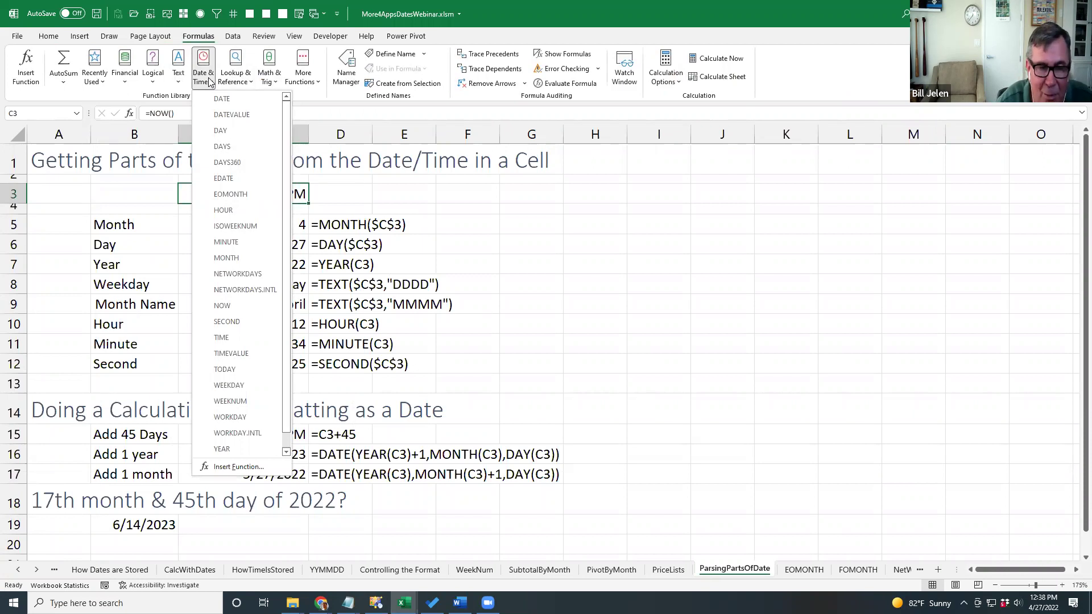
left_click(545, 12)
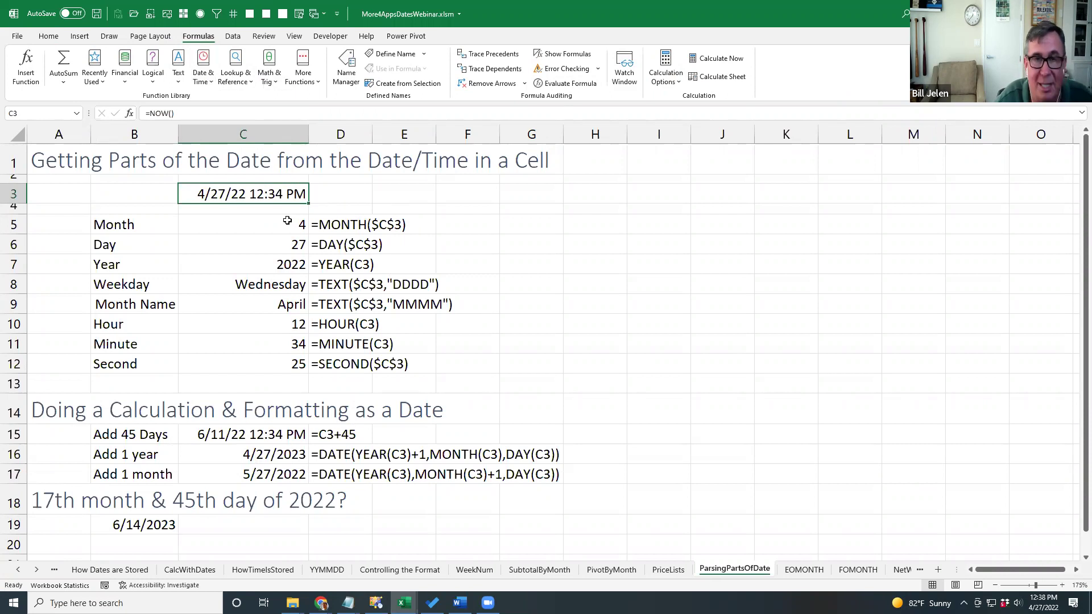
left_click(287, 221)
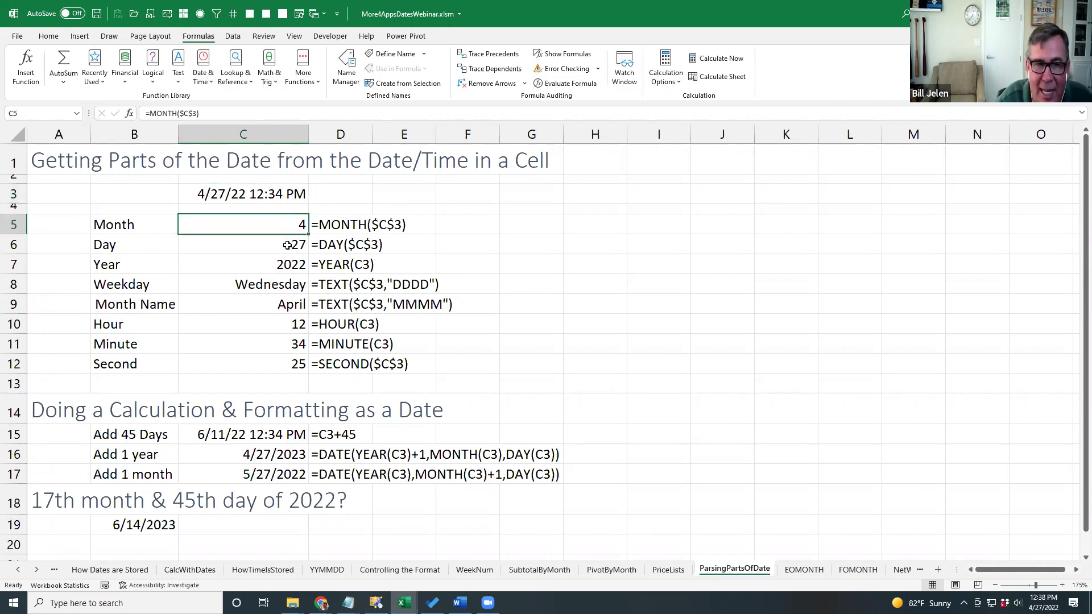
left_click(287, 246)
left_click(277, 264)
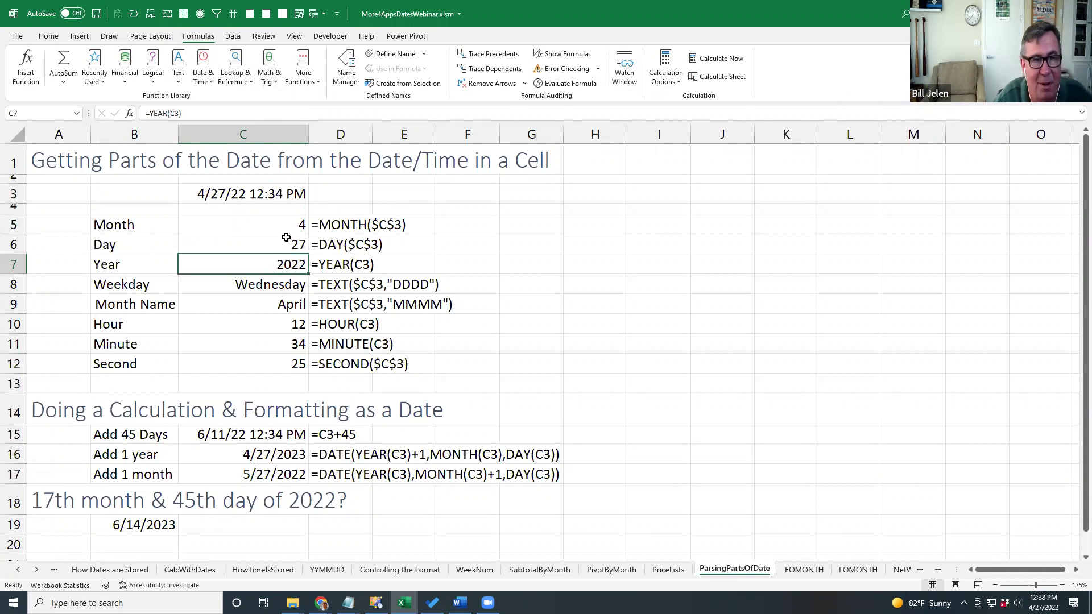
key("Up")
key("Up")
key("Down")
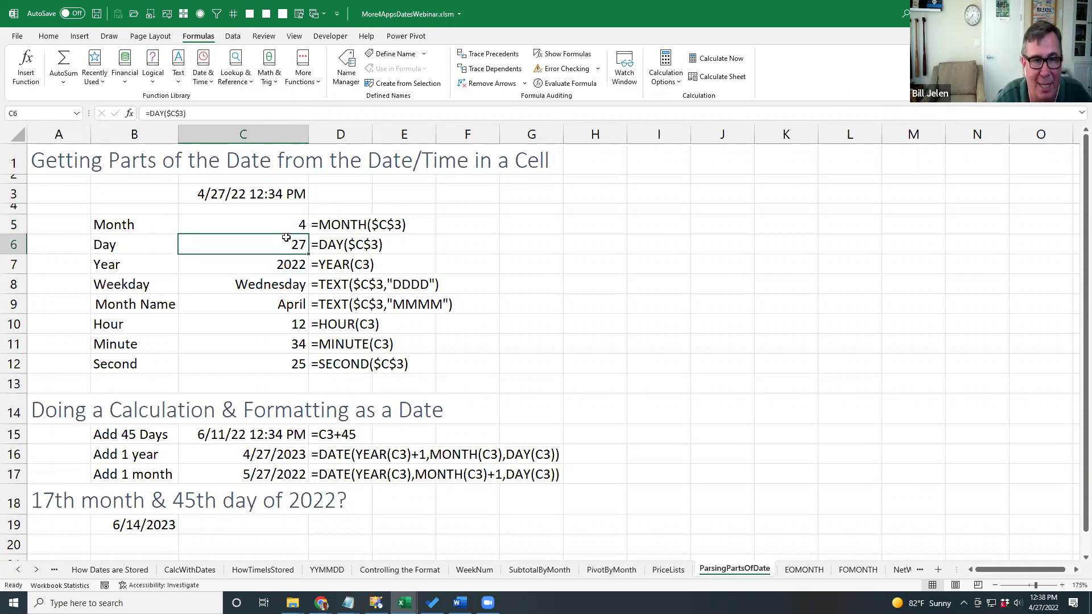
key("Down")
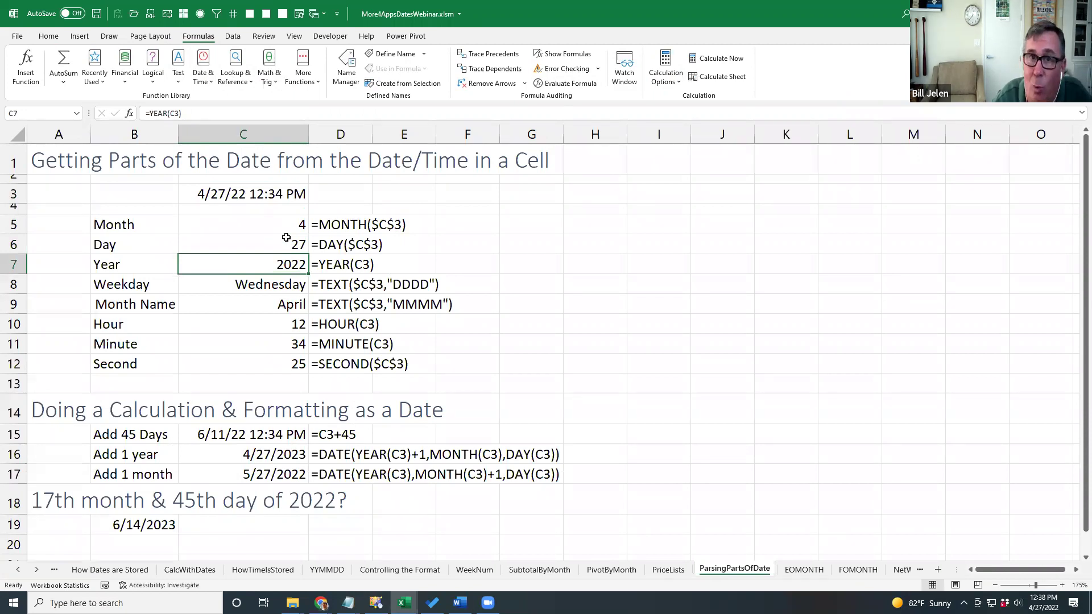
key("Down")
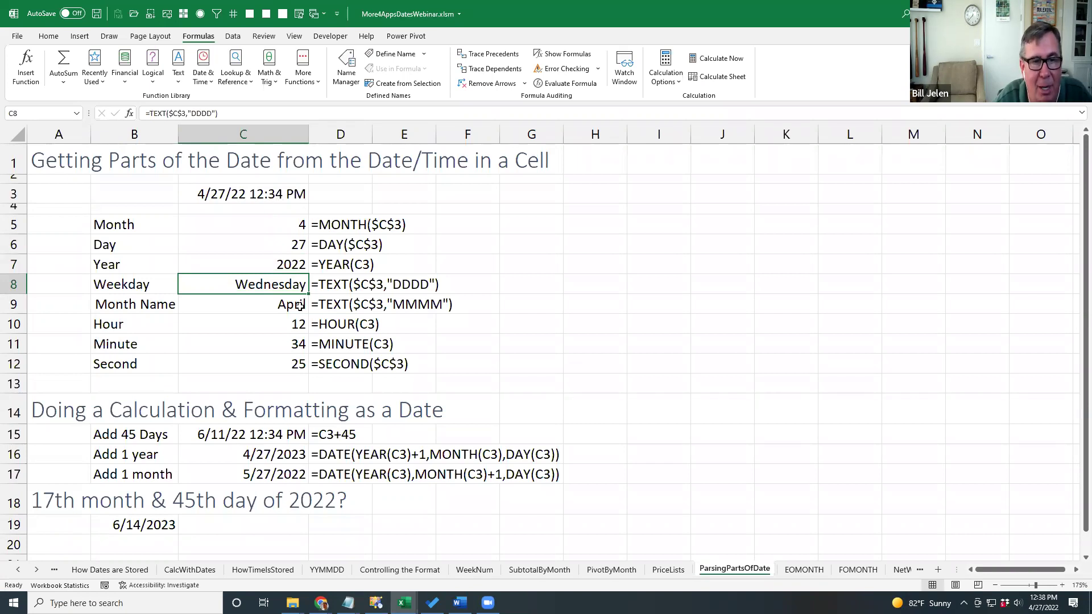
left_click(291, 323)
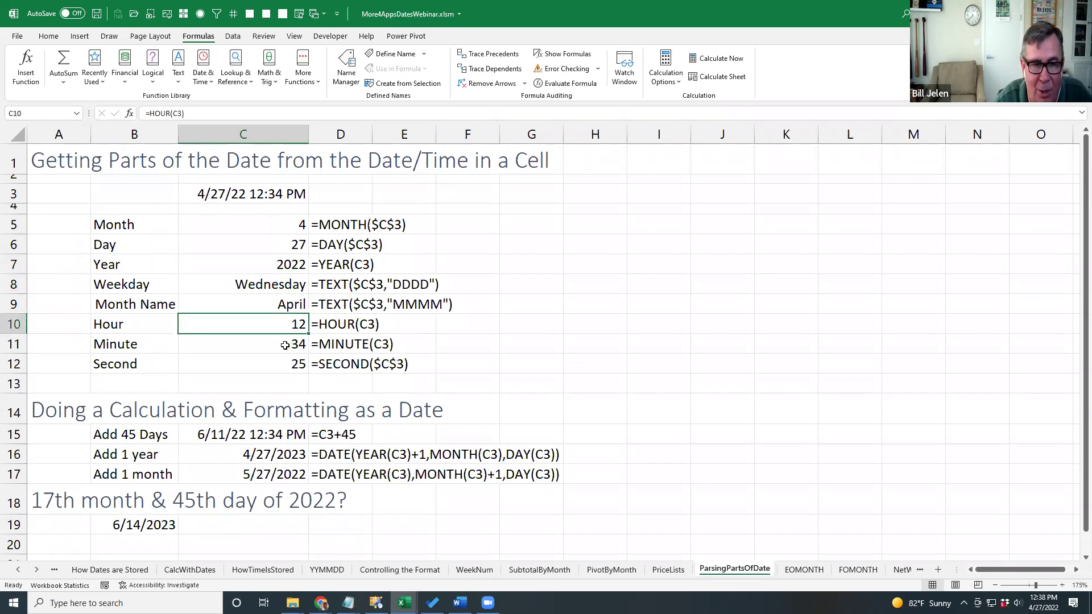
left_click(285, 345)
left_click(284, 370)
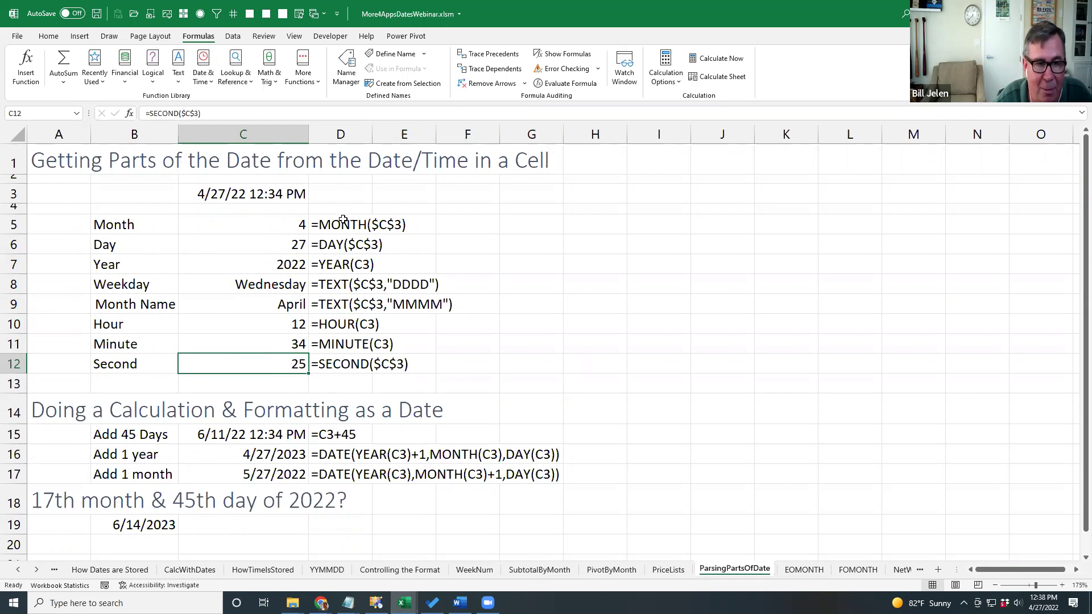
left_click(279, 458)
key("F2")
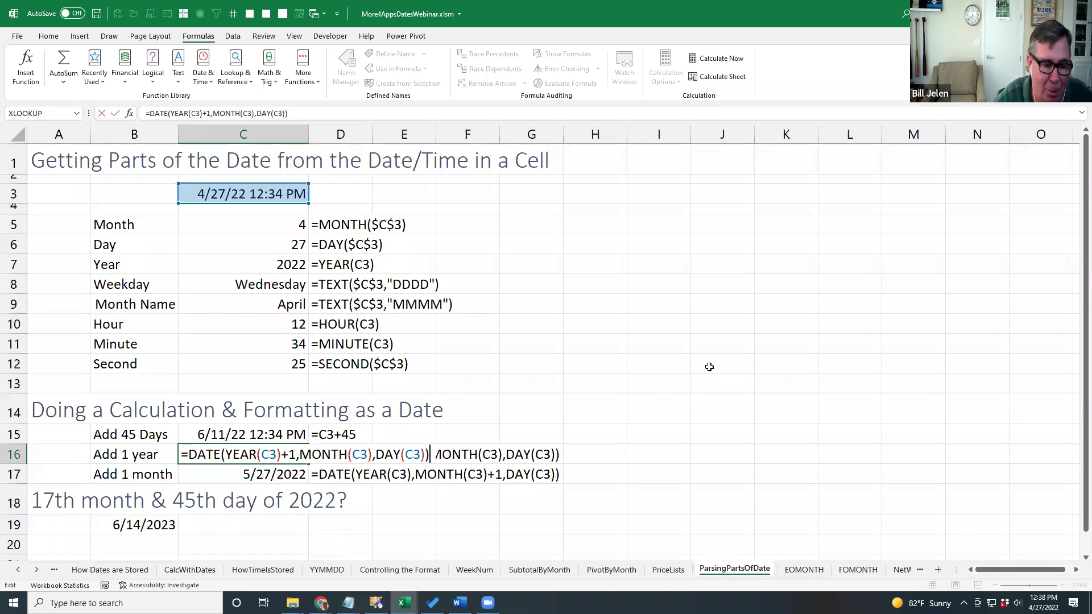
Enter =DATE(2023,6,15) in H5 so it shows 6/15/2023.
key("Escape")
left_click(597, 223)
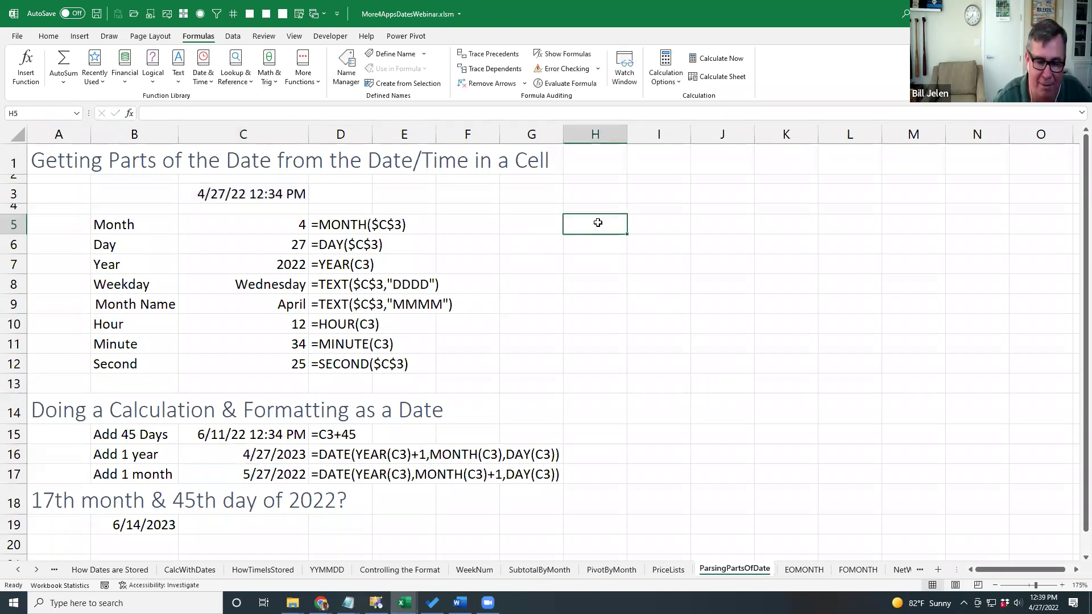
type("=date(2")
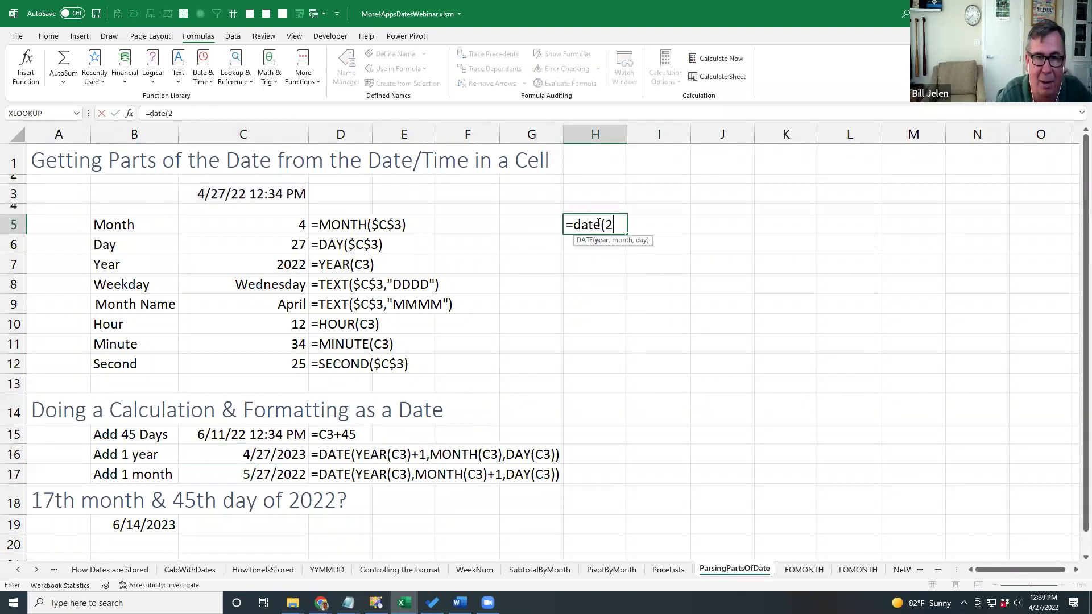
type("023,")
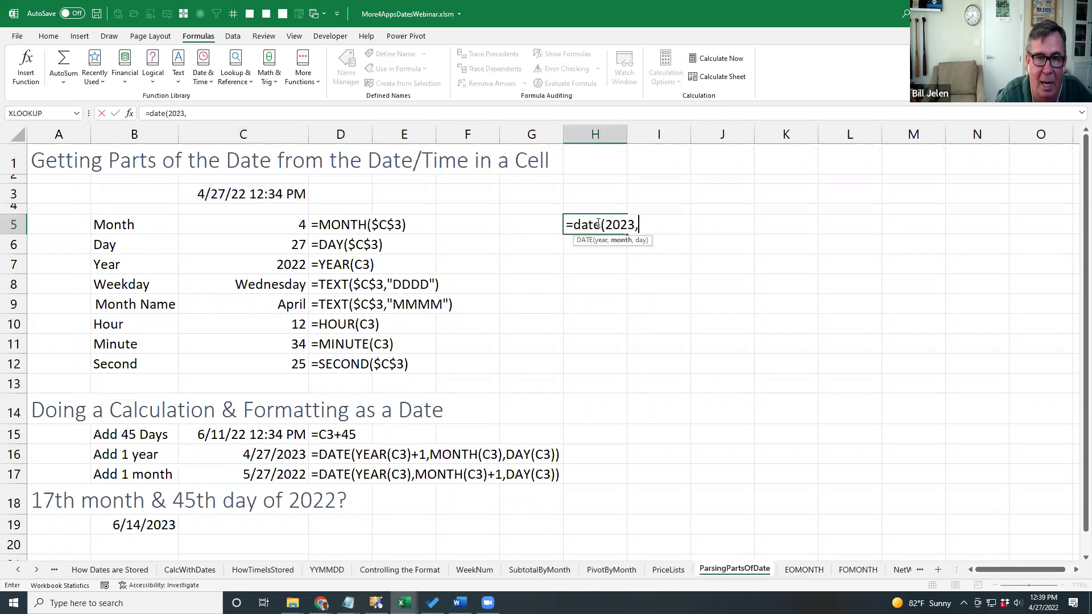
type("6,15)")
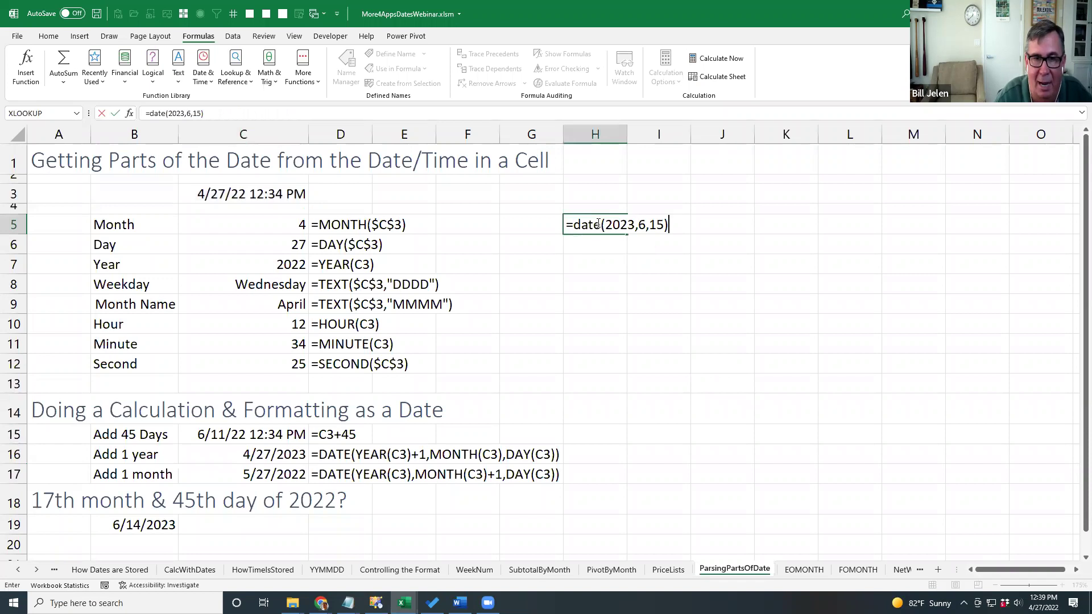
key("Return")
left_click(599, 224)
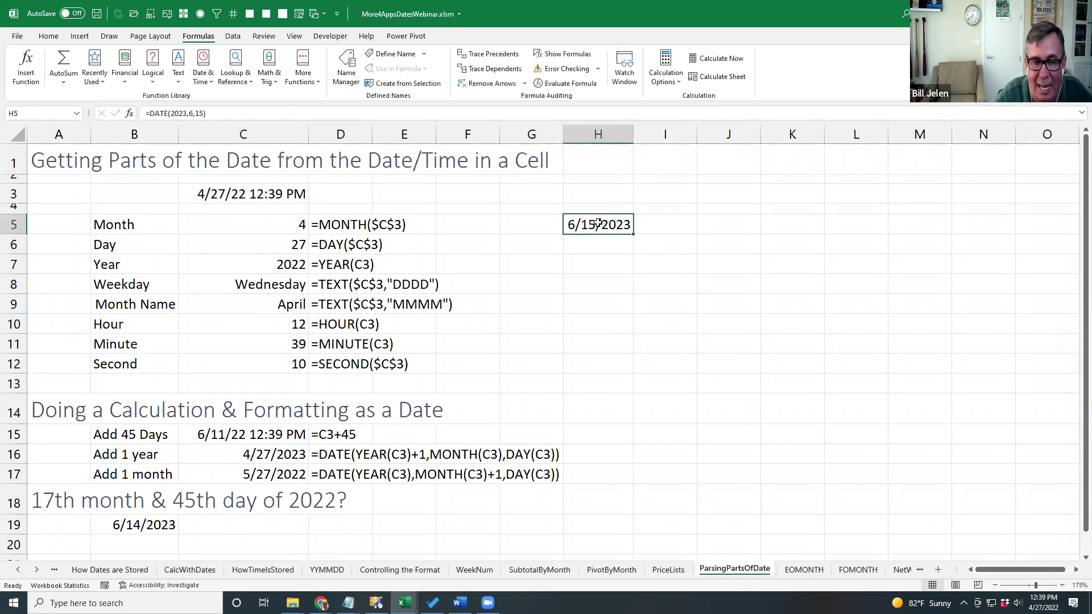
key("F2")
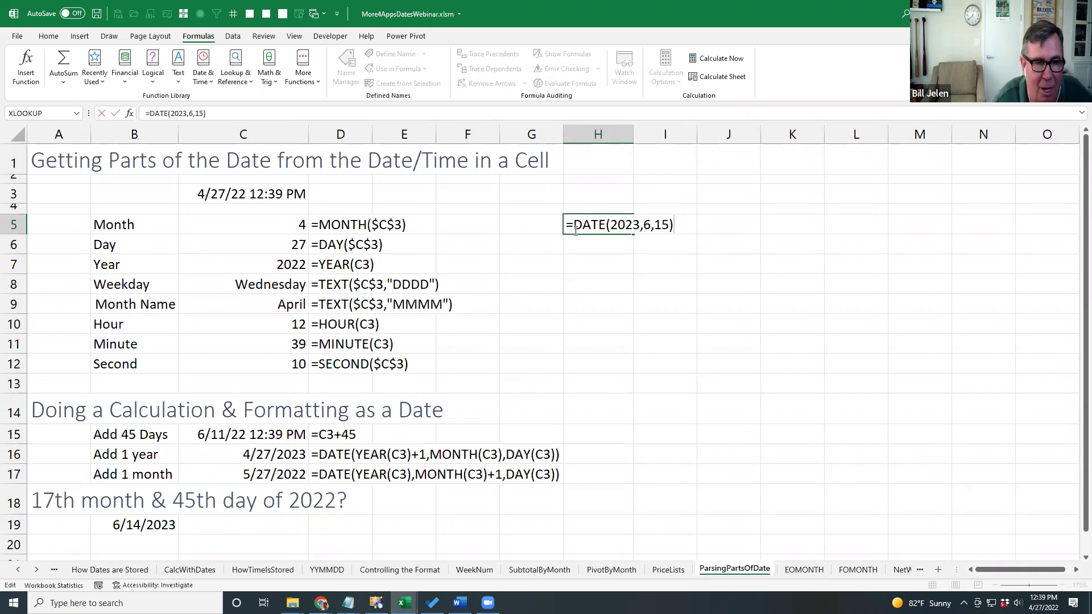
key("ctrl+Return")
Review C16's add-one-year formula without changing it, leaving 4/27/2023.
left_click(264, 455)
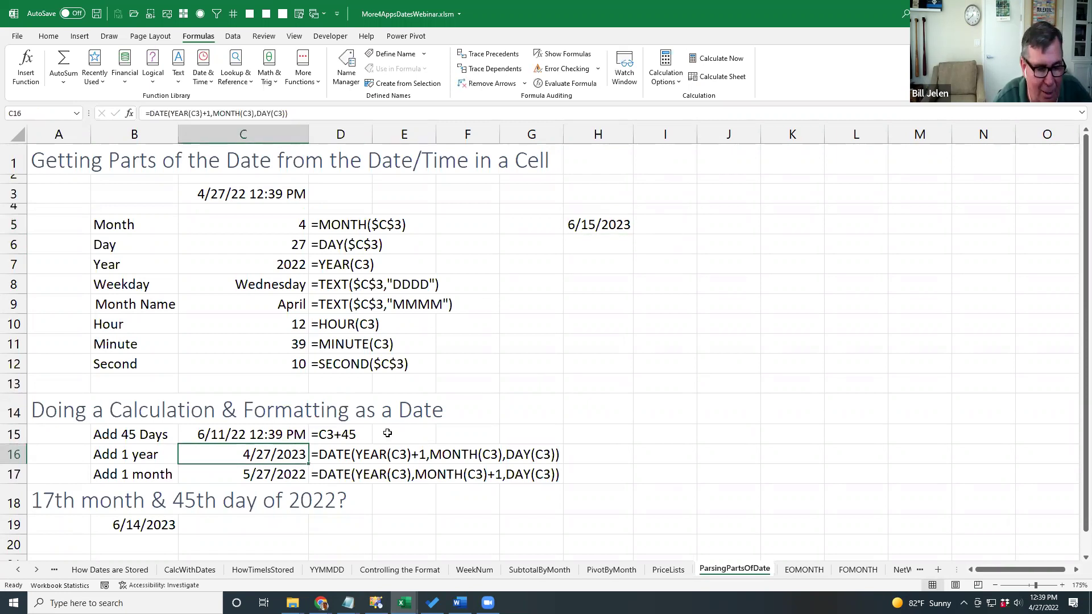
key("F2")
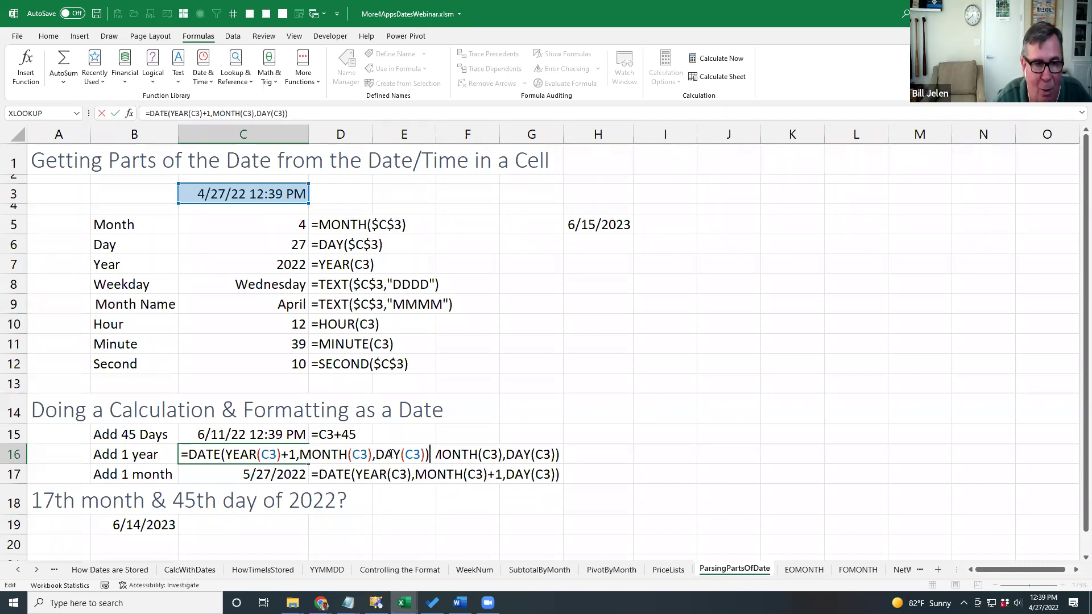
key("Return")
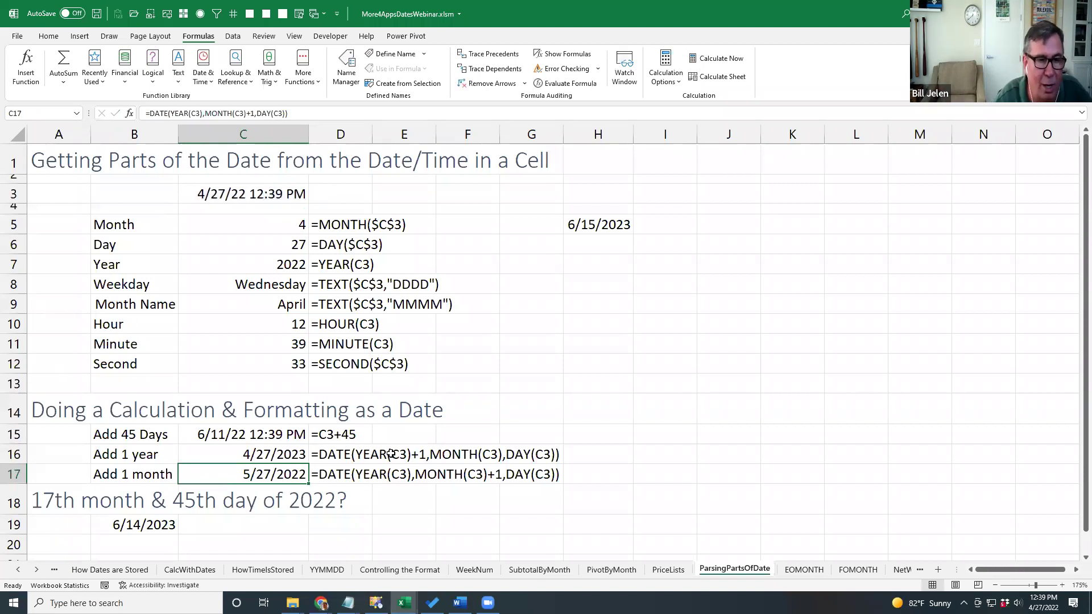
left_click(599, 227)
Enter =DATE(2022,12+2,57) in H5 to get 3/29/2023, then open the EOMONTH sheet.
type("=date(")
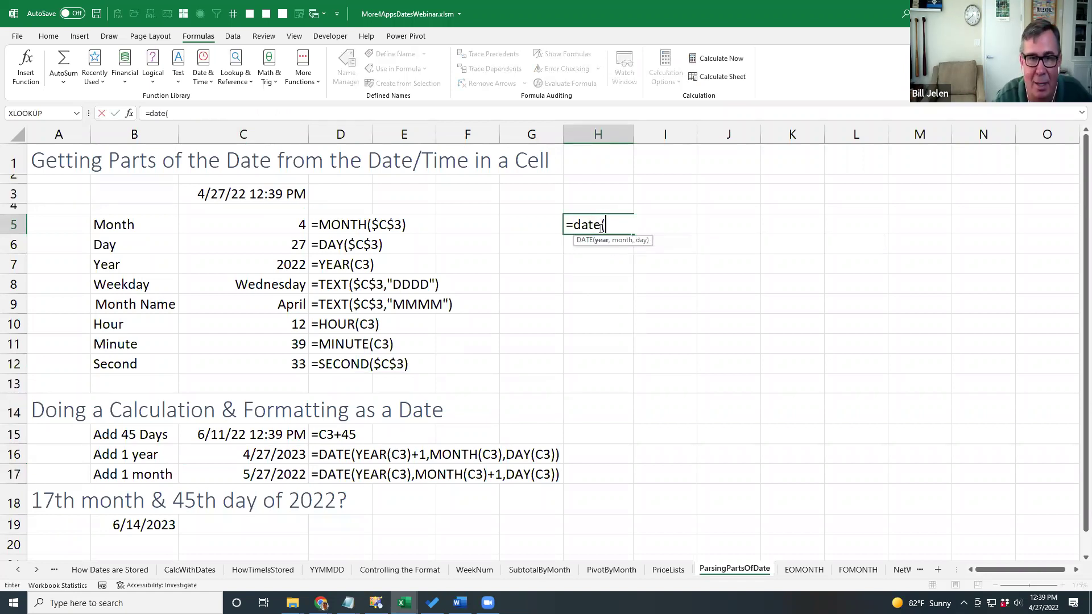
type("2022,12")
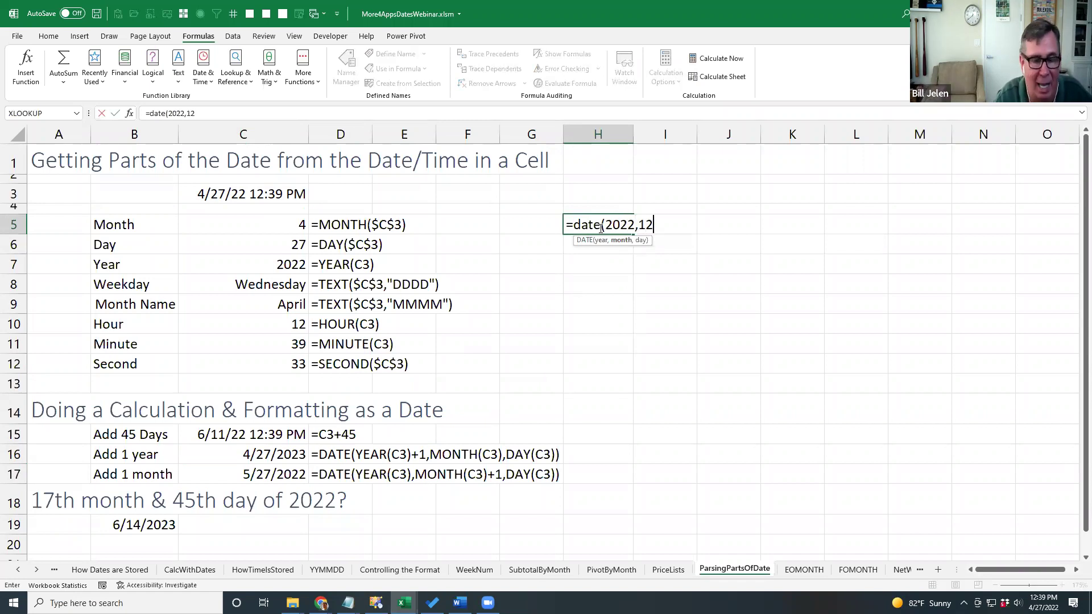
type("+2")
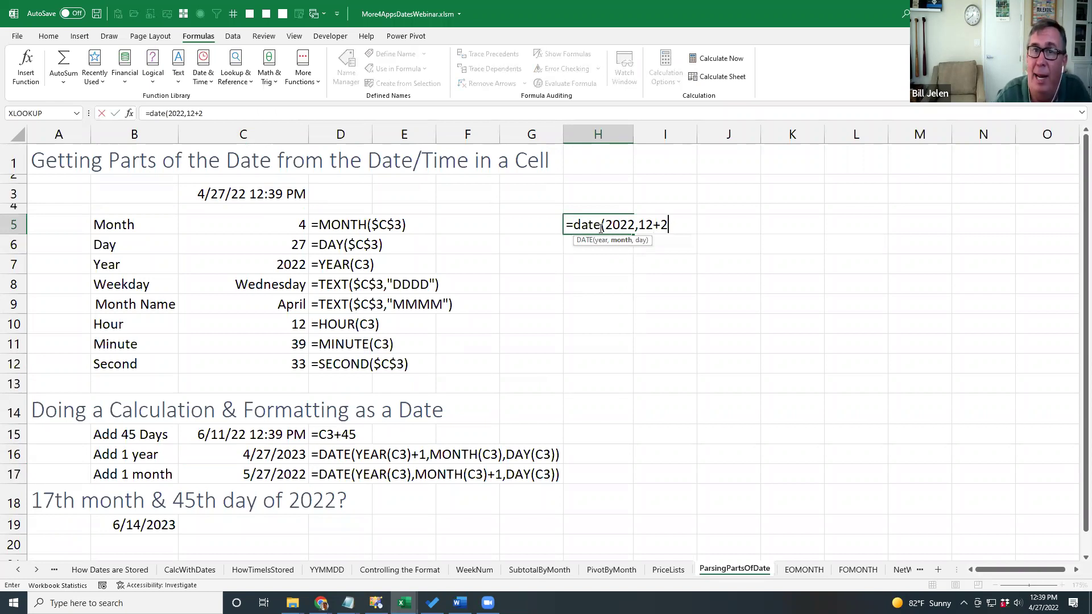
type(",57")
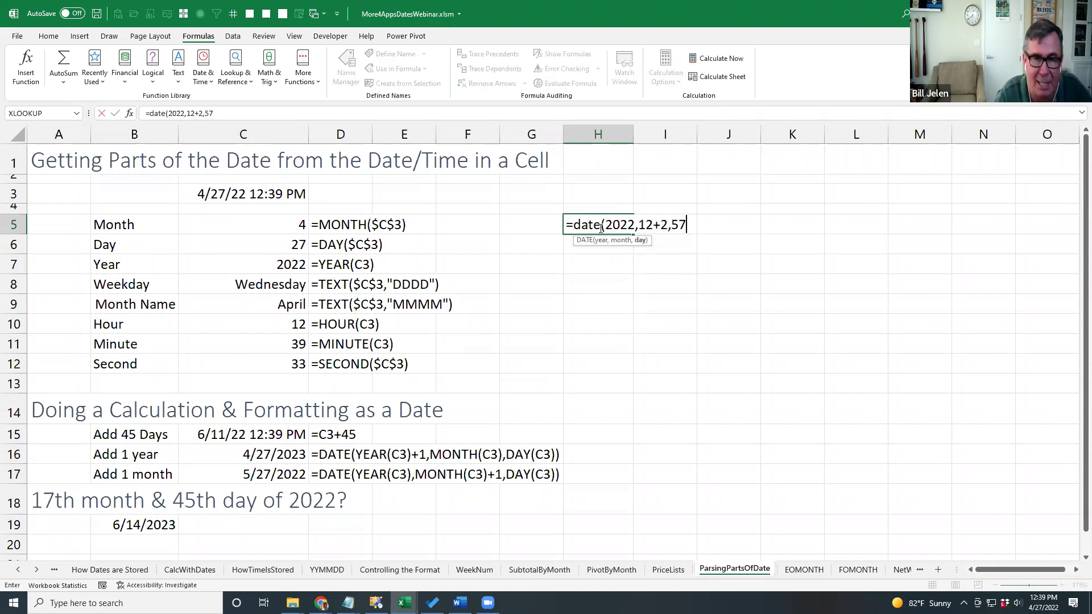
type(")")
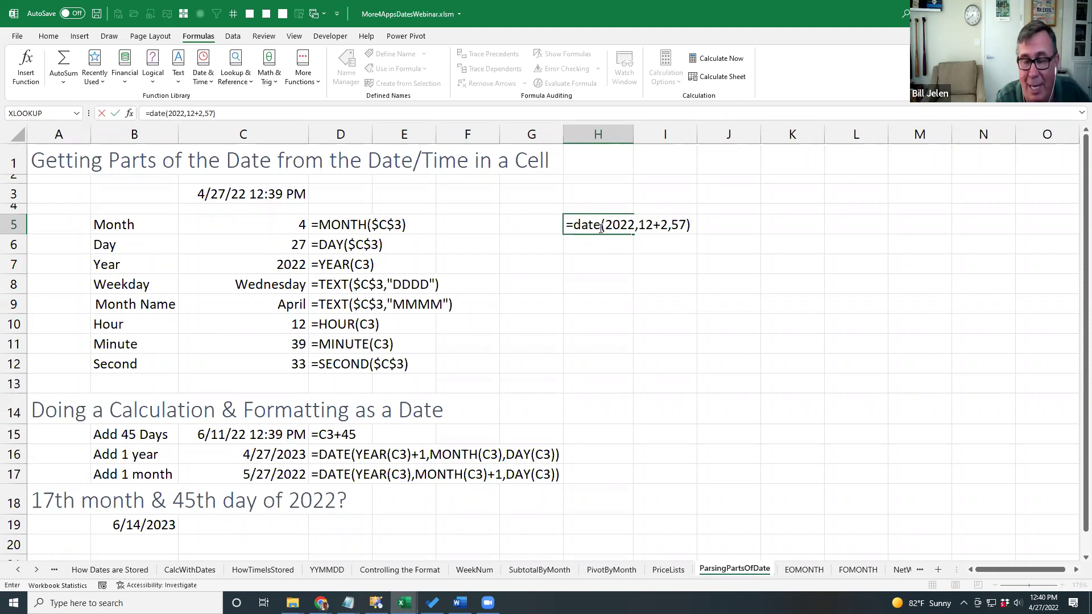
key("Return")
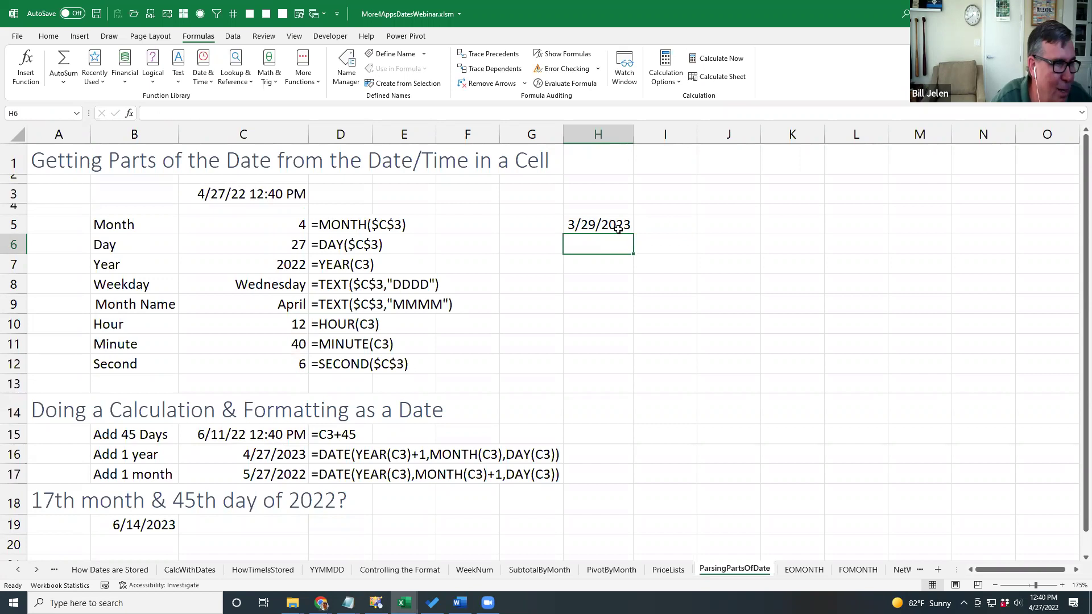
key("ctrl+Page_Down")
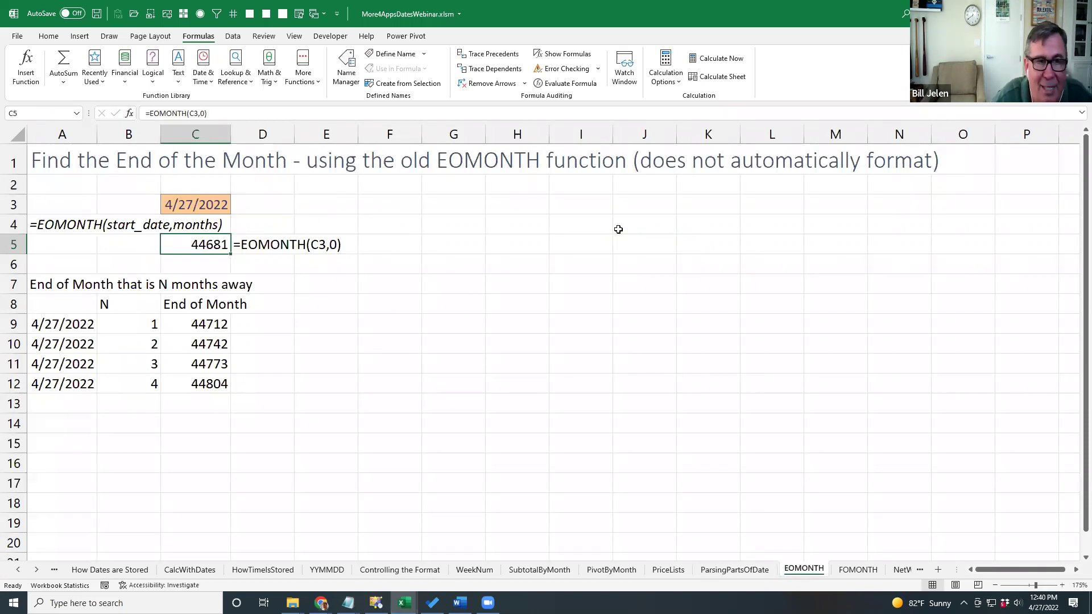
left_click(208, 205)
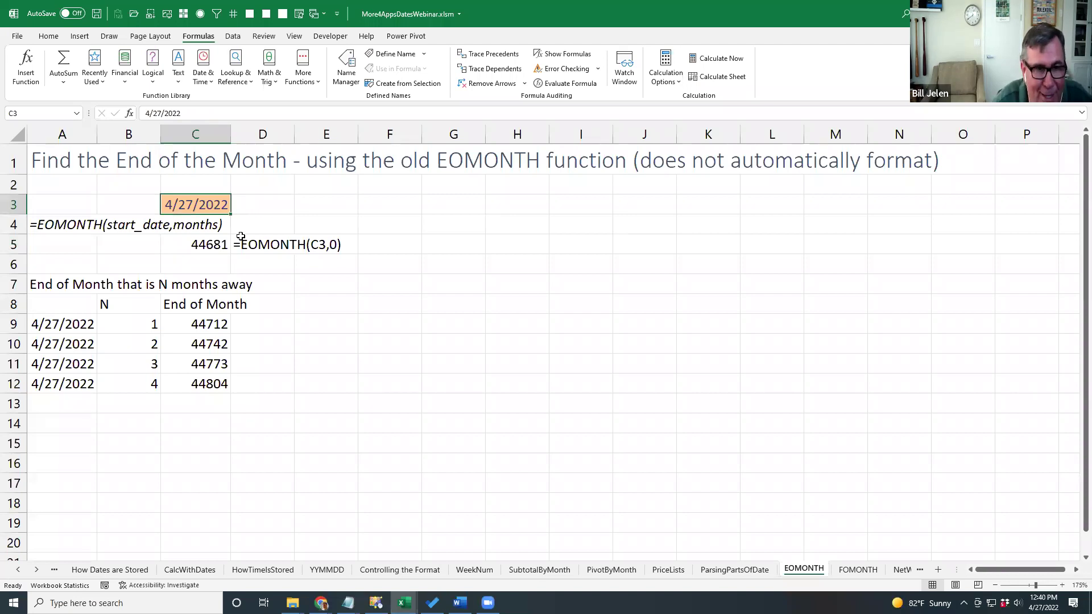
left_click(200, 244)
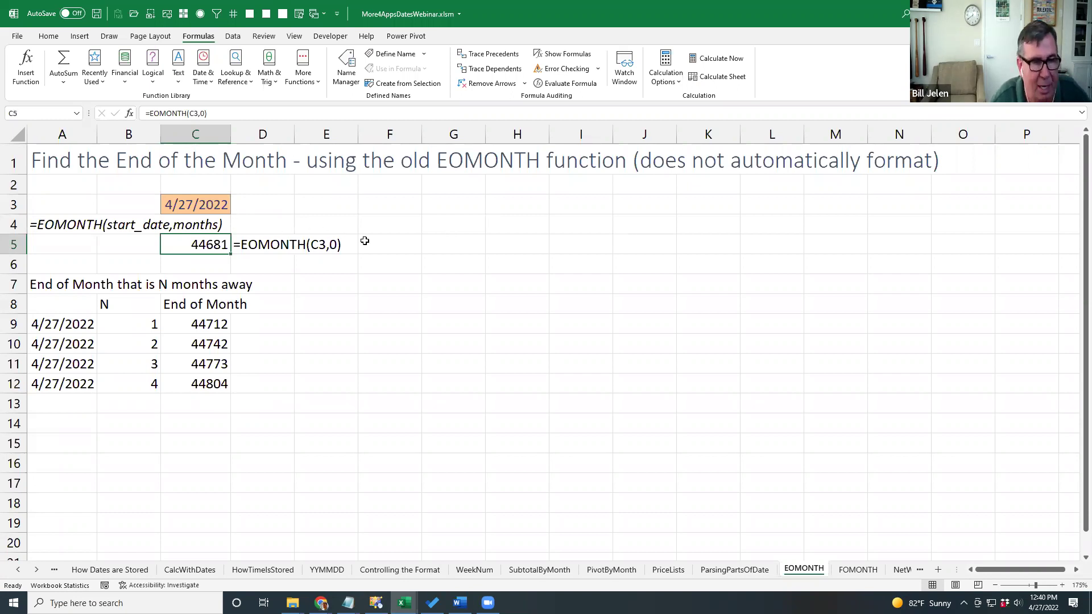
key("F2")
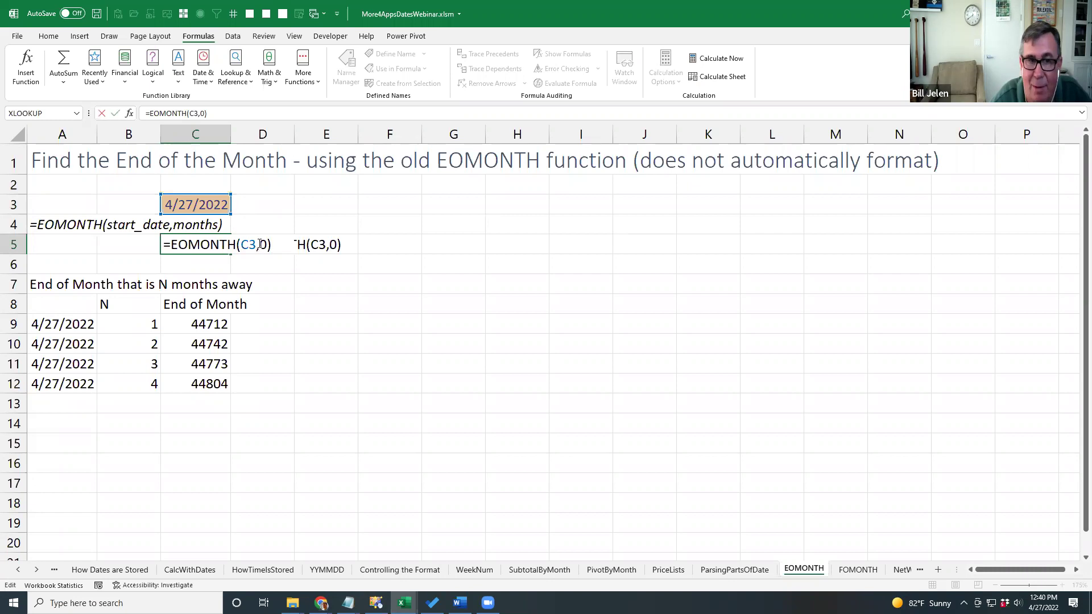
key("Escape")
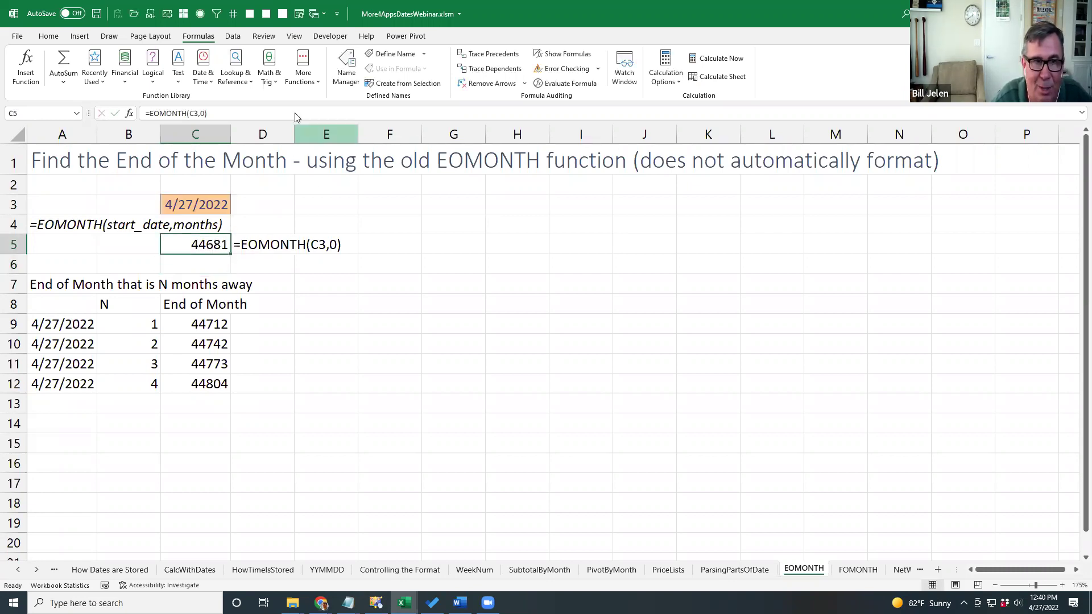
Apply Short Date format to C5 and to the end-of-month results C9:C12.
left_click(49, 36)
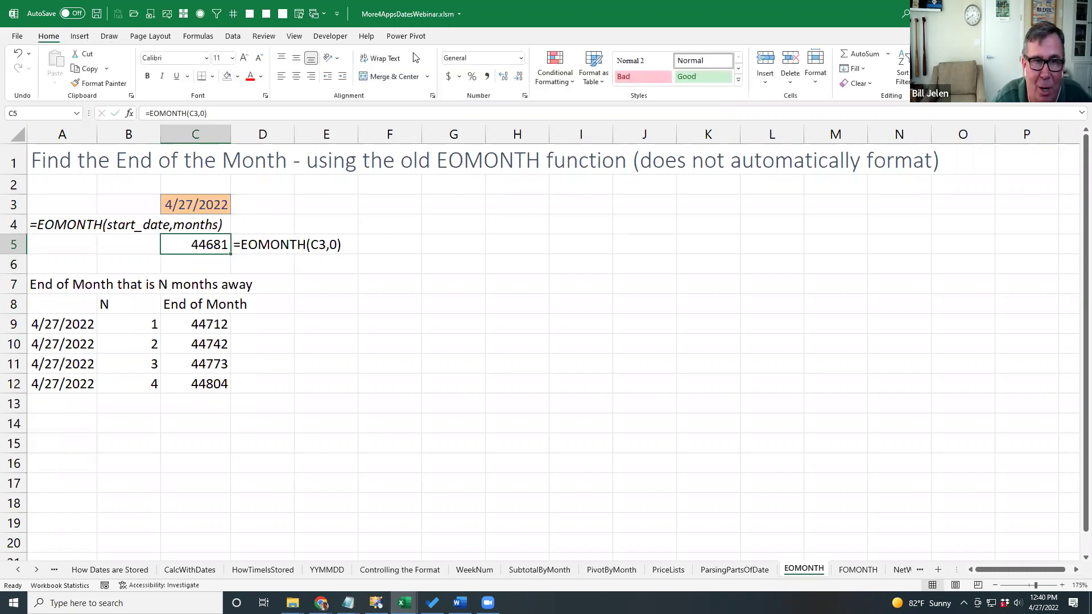
left_click(520, 58)
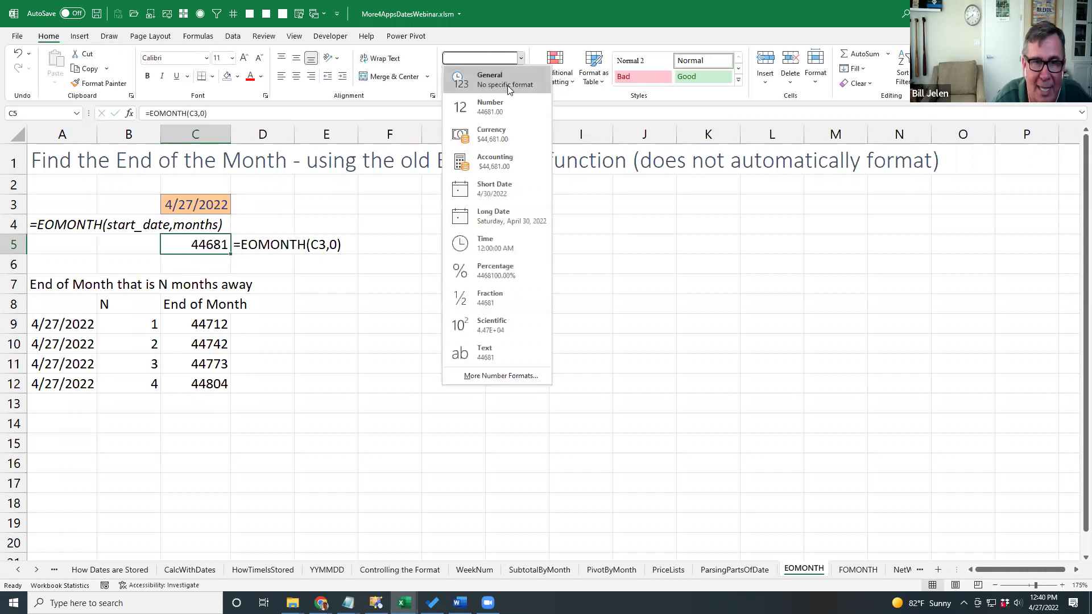
left_click(498, 191)
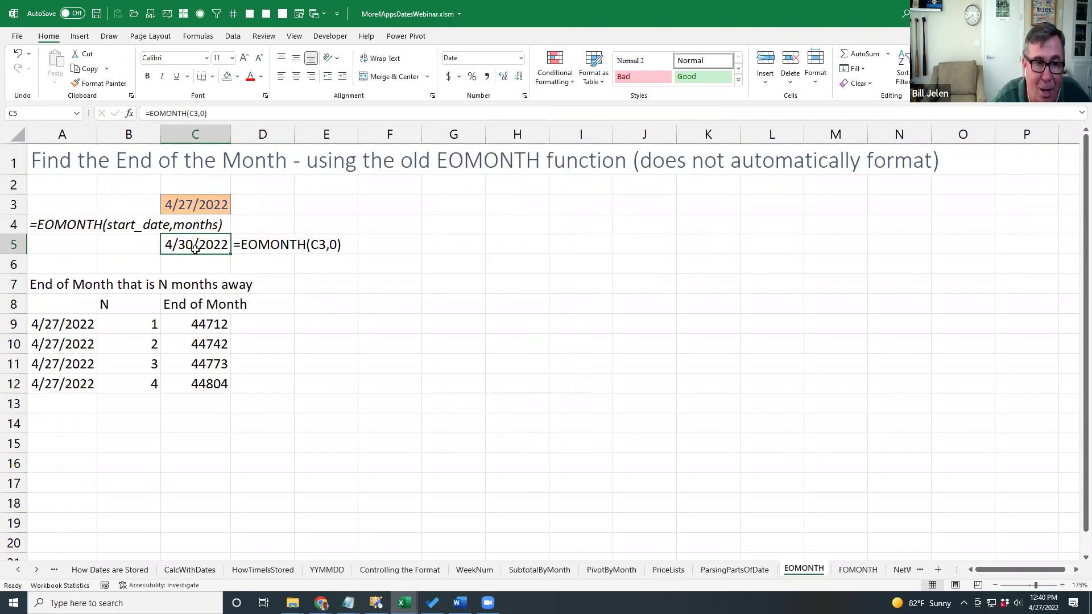
left_click_drag(210, 325, 210, 381)
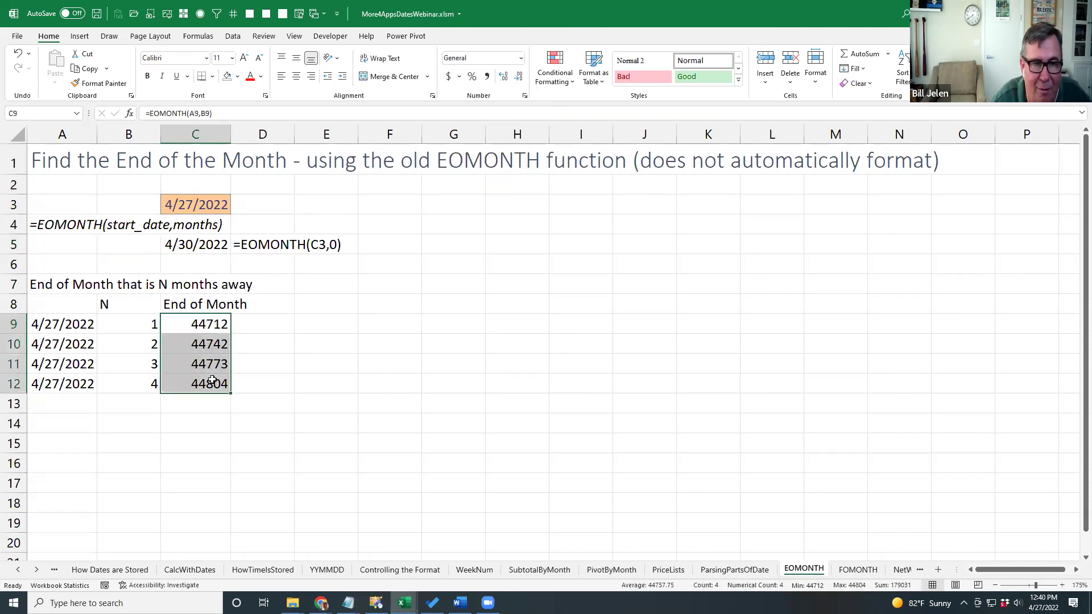
left_click(521, 58)
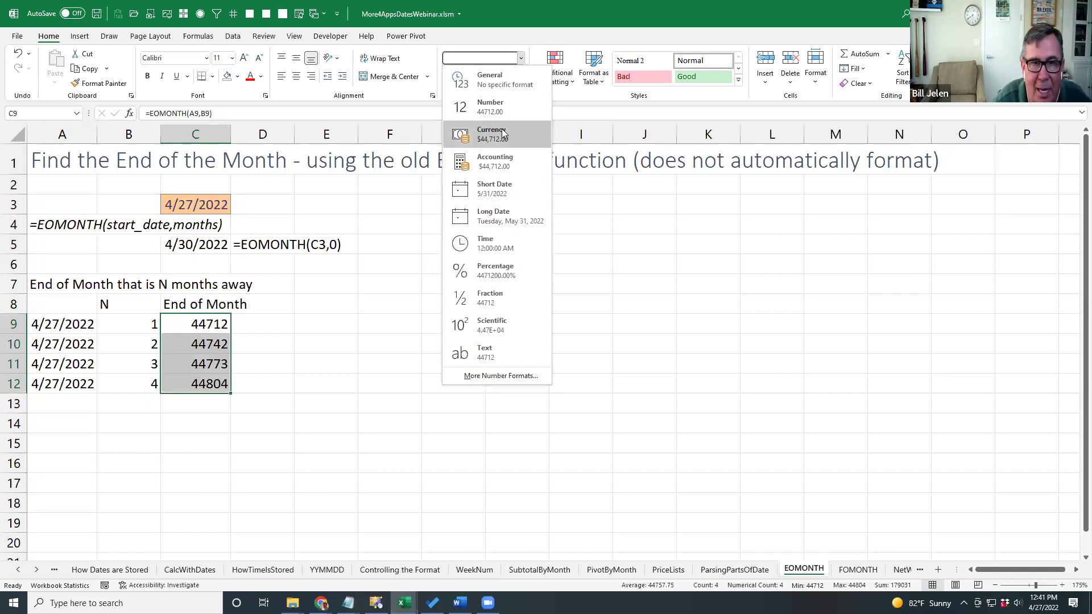
left_click(493, 198)
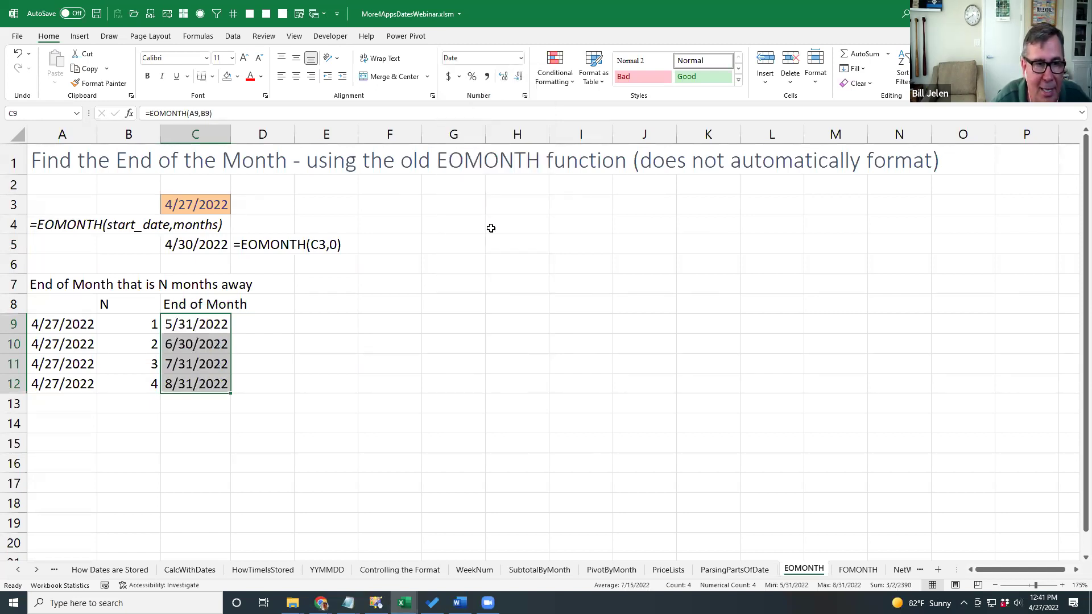
Review the B9 month offset and the EOMONTH formulas in C9:C11, then open FOMONTH.
left_click(151, 324)
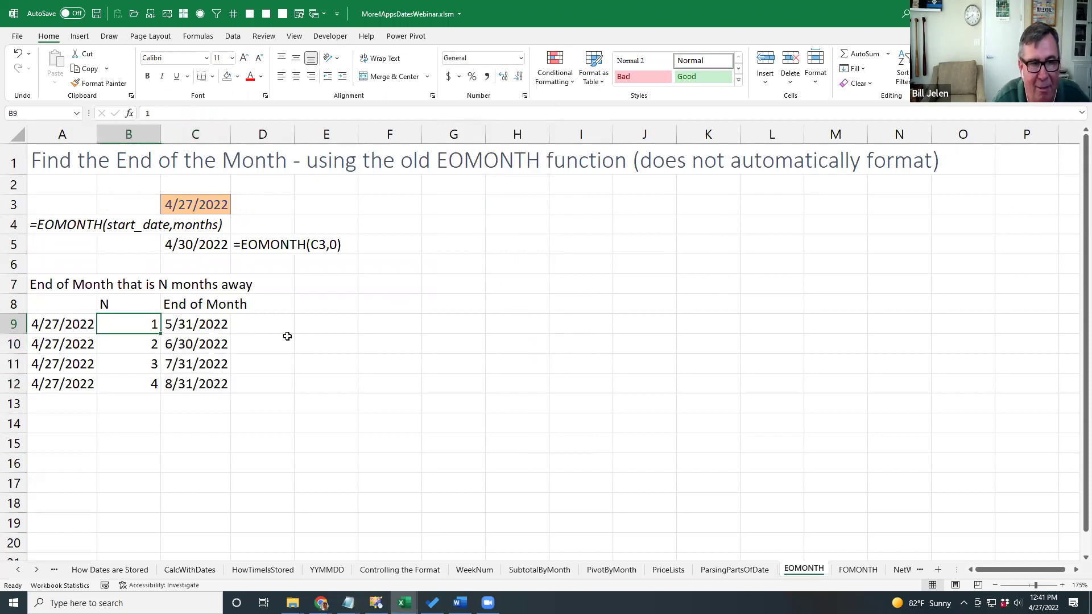
left_click(204, 325)
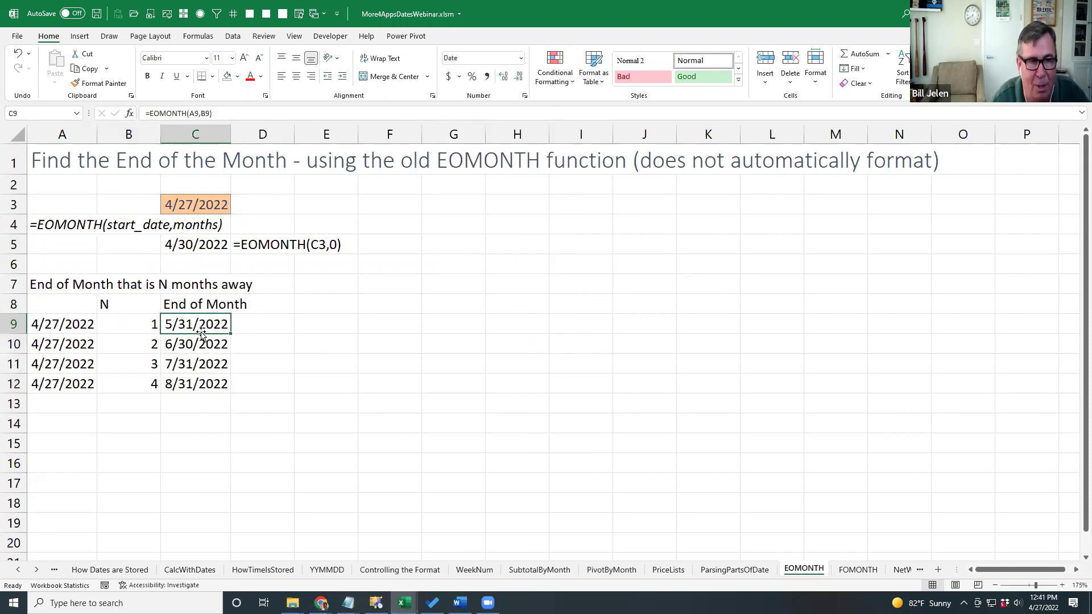
left_click(195, 345)
left_click(187, 364)
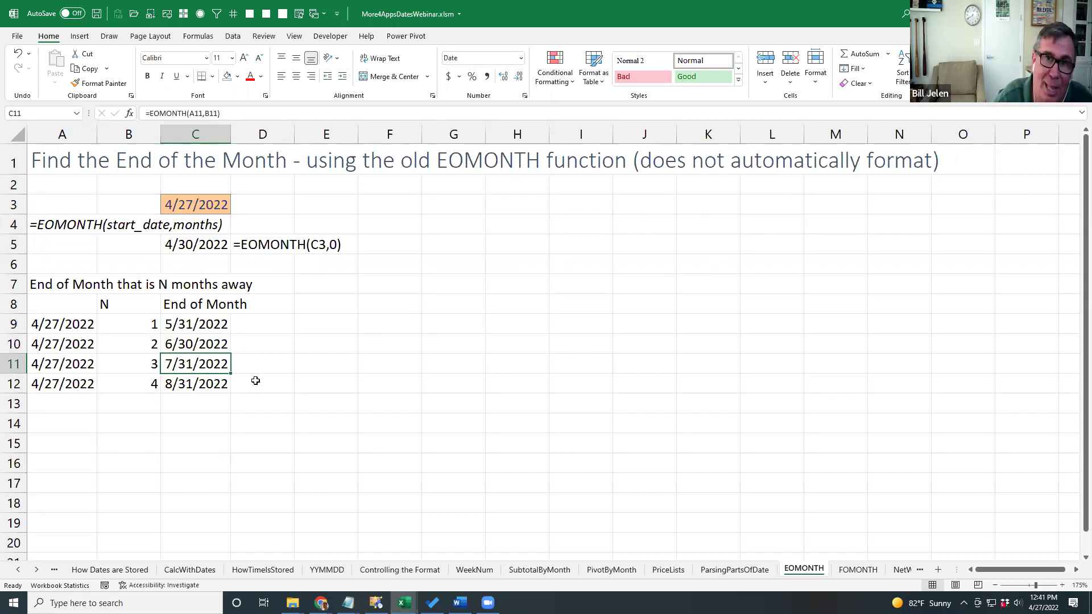
key("ctrl+Page_Down")
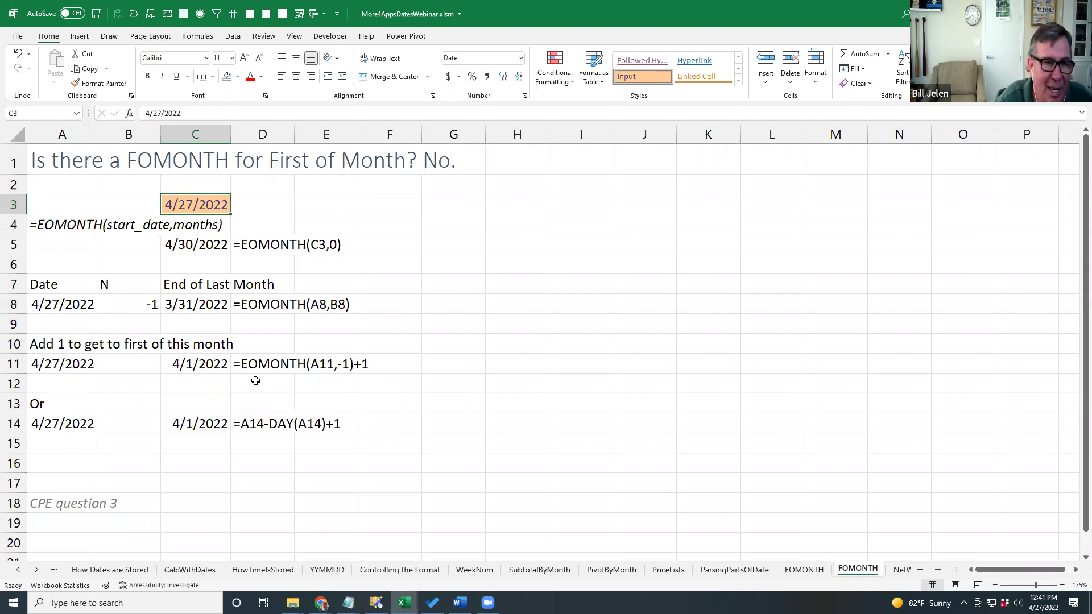
Review C8's end-of-last-month formula, then commit =EOMONTH(A11,-1)+1 in C11 to return 4/1/2022.
key("Down")
key("Down")
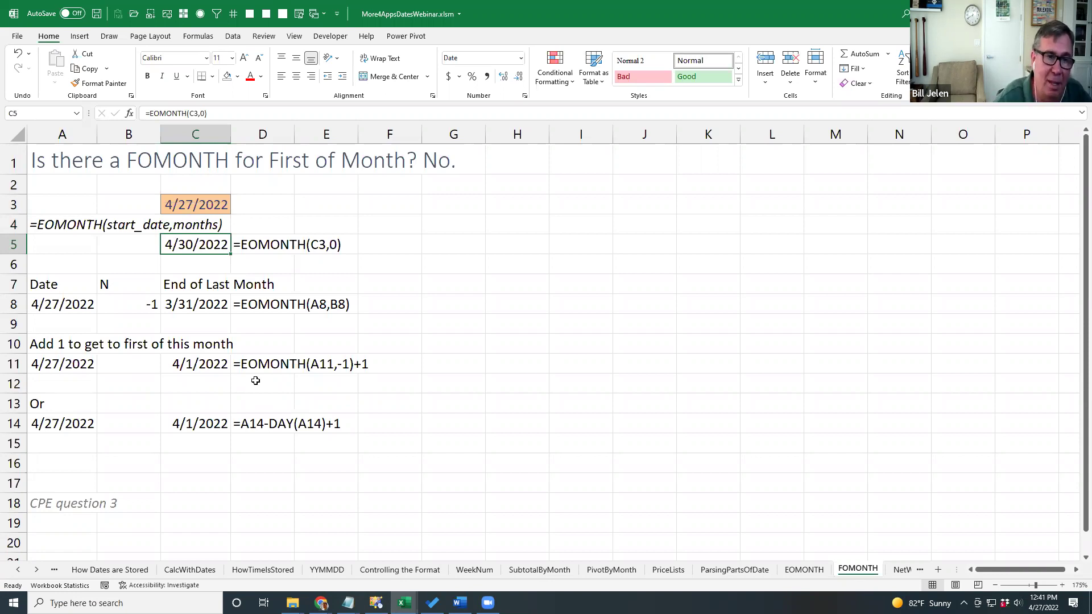
key("Down")
key("Down")
key("Down")
key("Left")
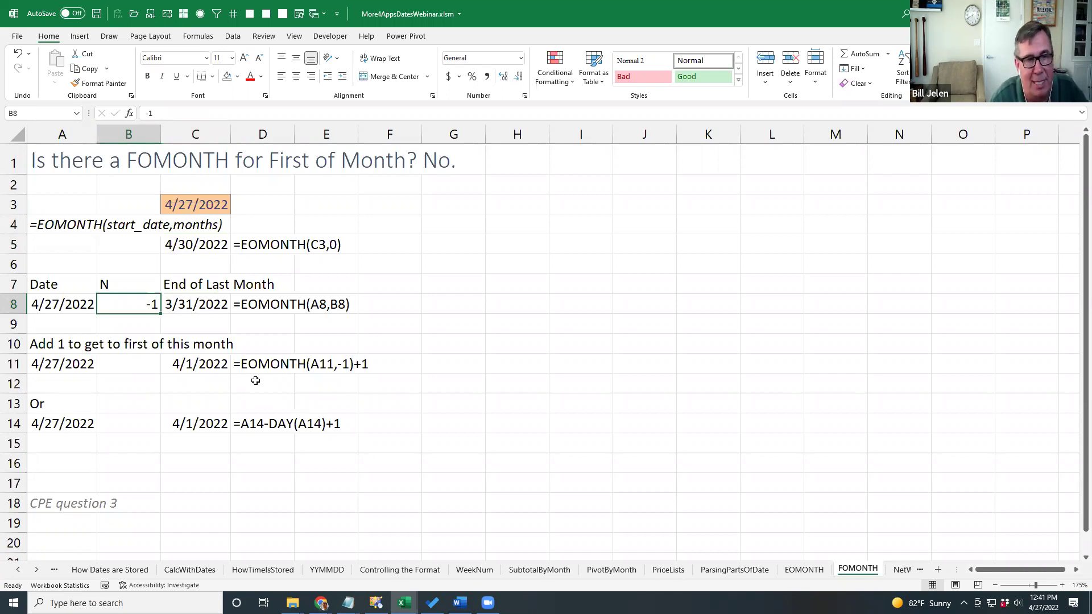
key("Right")
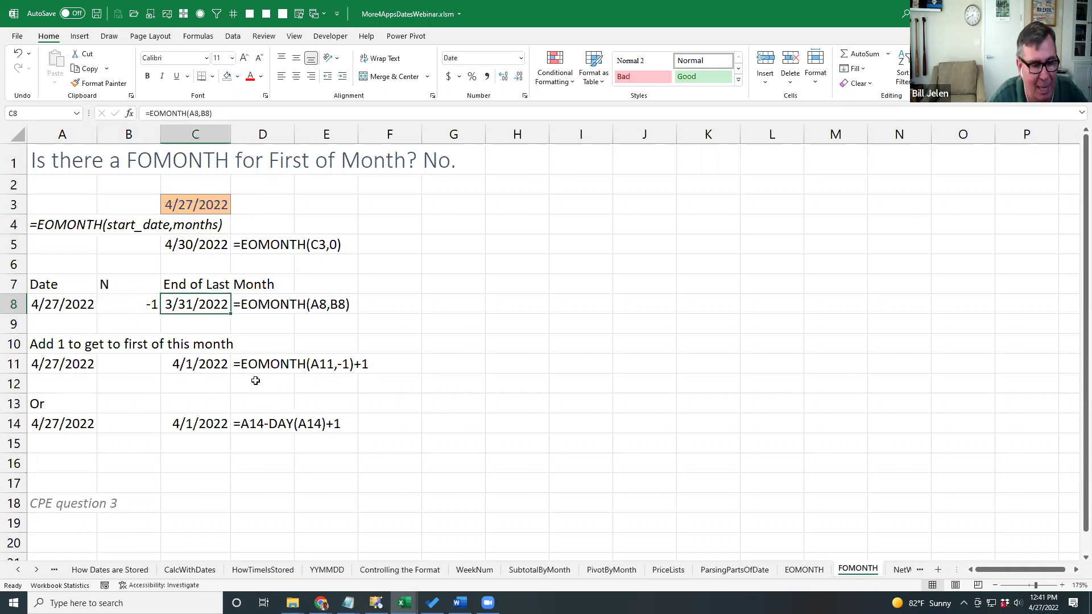
key("F2")
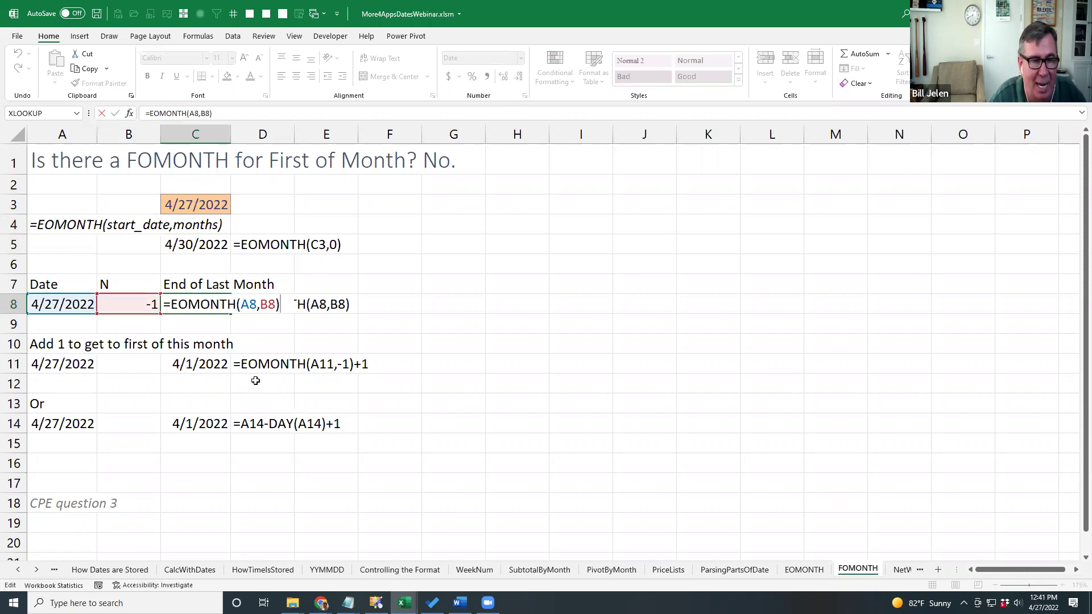
key("ctrl+Return")
key("Down")
key("Down")
key("Down")
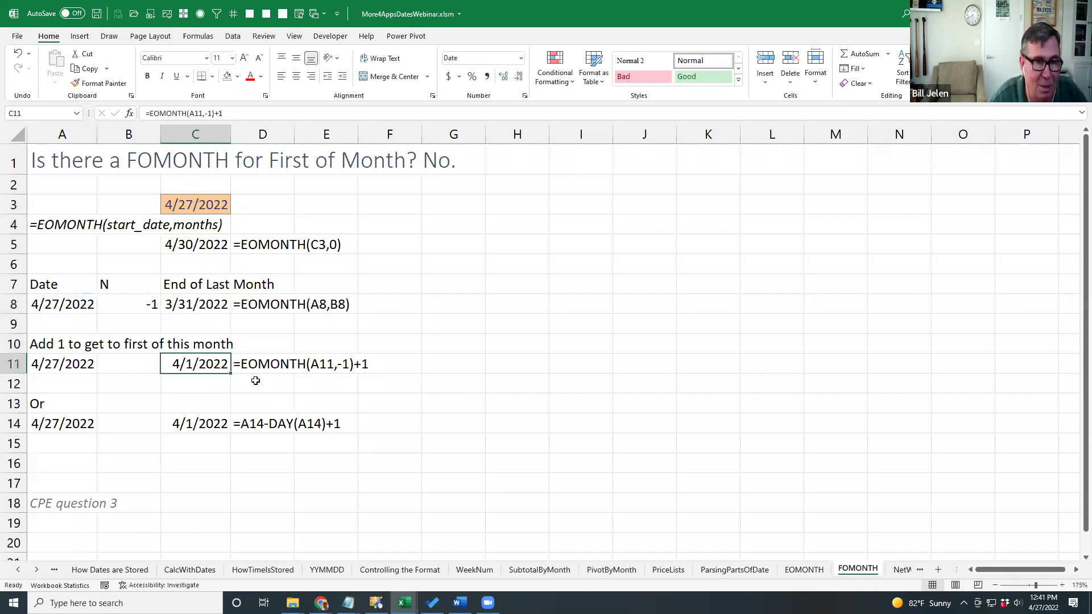
key("F2")
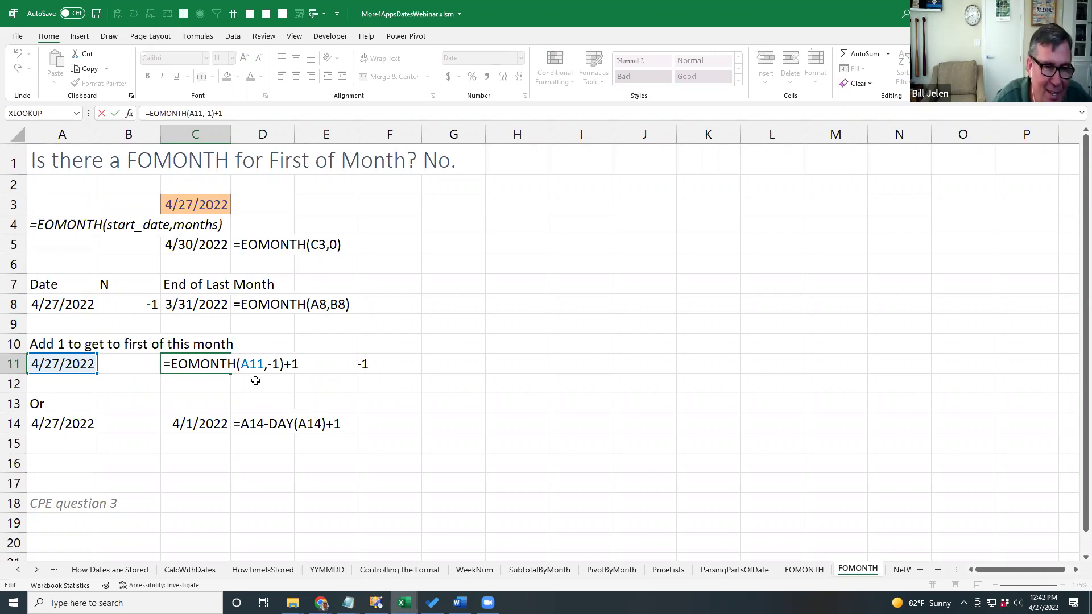
key("Return")
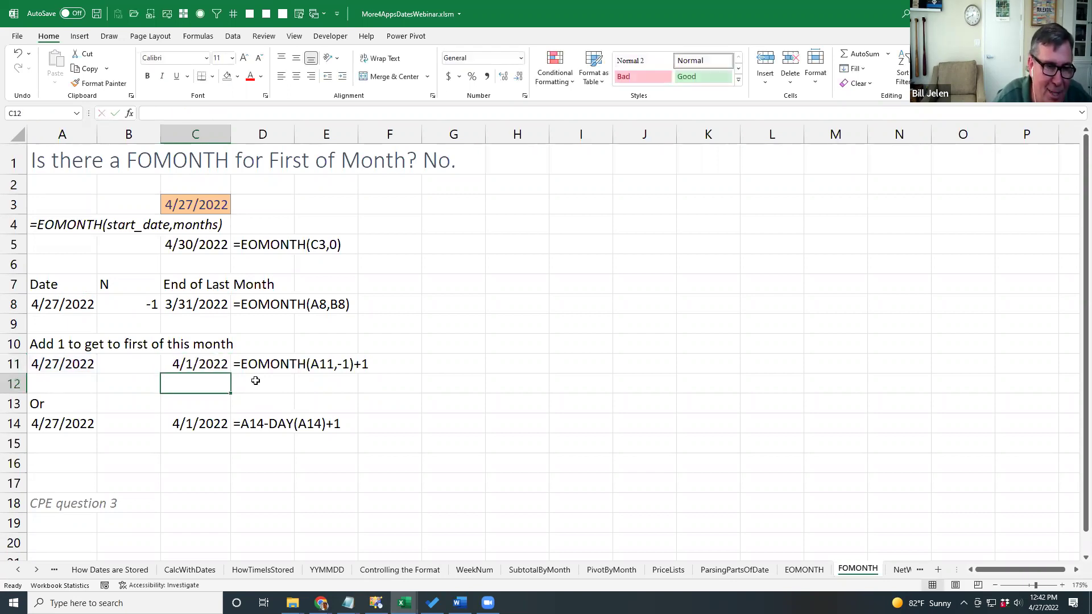
Move to the alternative formula in C14, then go to the NetWorkDays sheet.
key("Down")
key("Down")
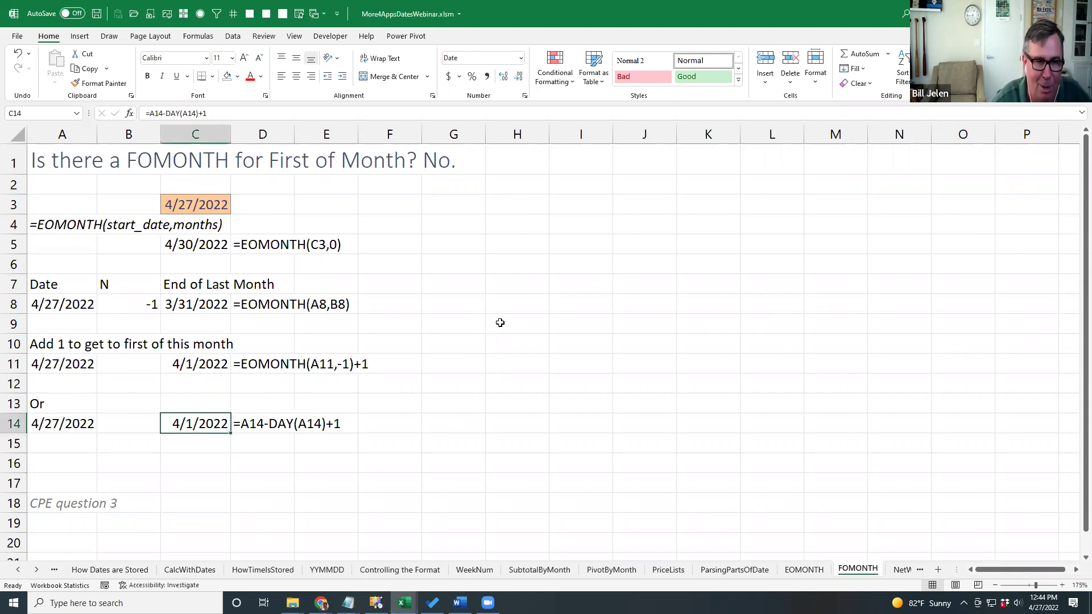
key("ctrl+Page_Down")
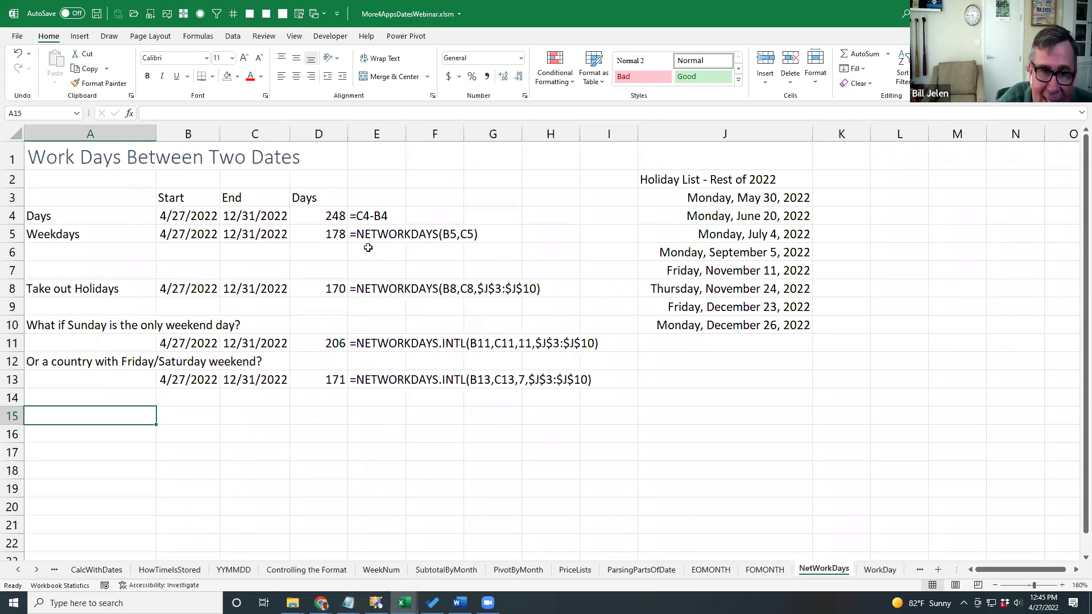
left_click(190, 216)
left_click(243, 219)
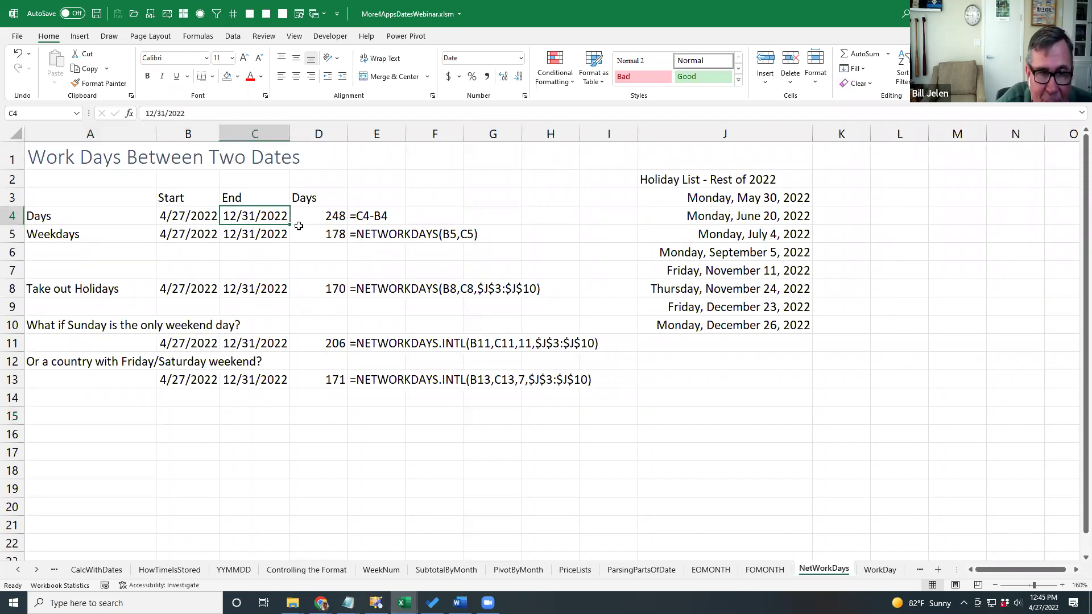
left_click(343, 217)
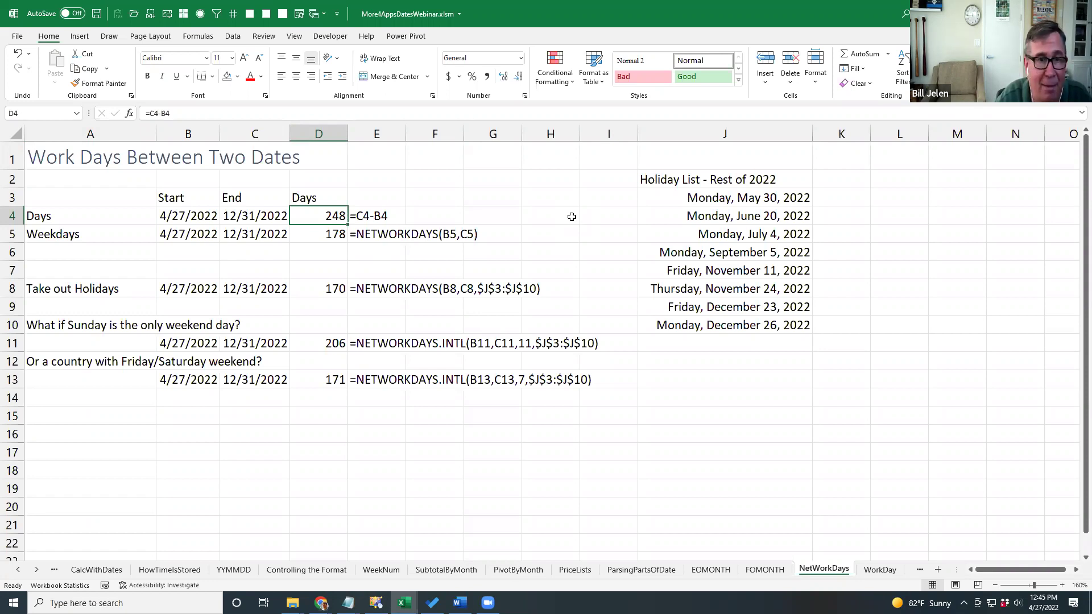
left_click(392, 231)
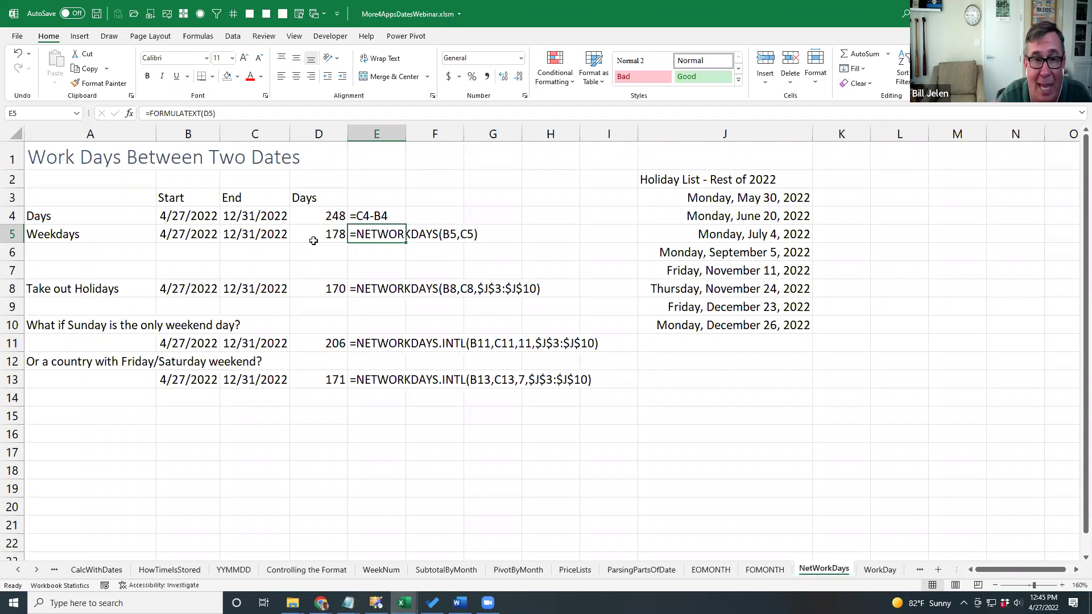
key("Down")
key("Down")
key("Down")
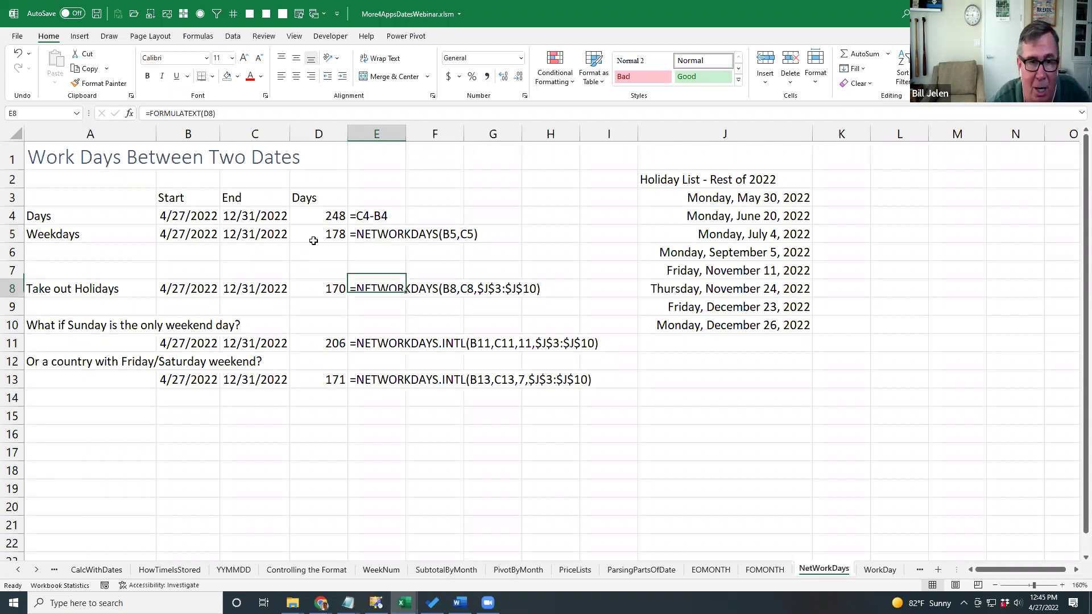
key("Down")
key("Left")
key("Up")
key("F2")
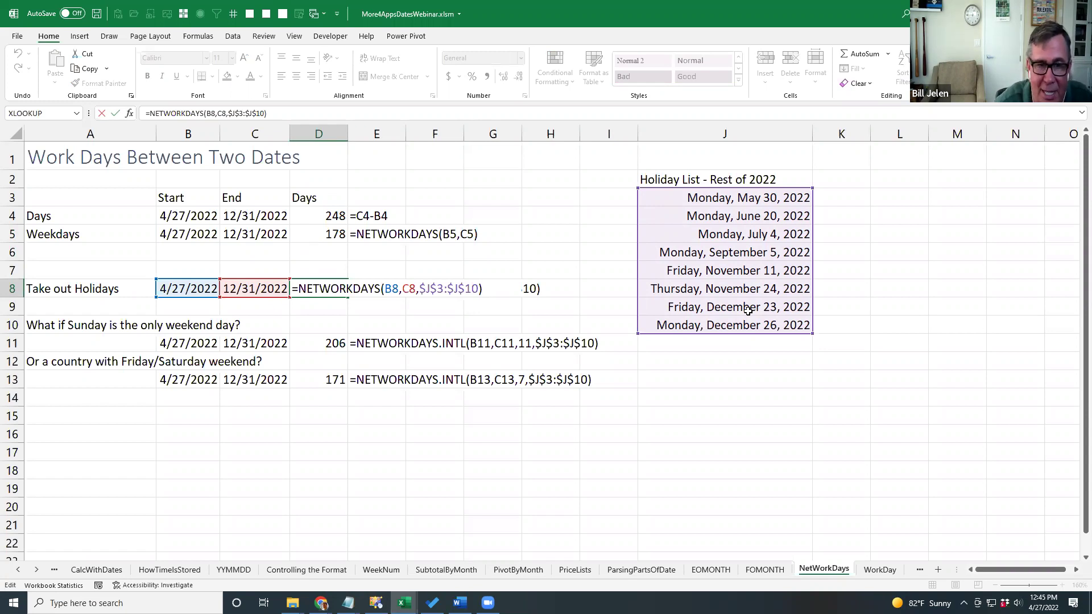
key("ctrl+Return")
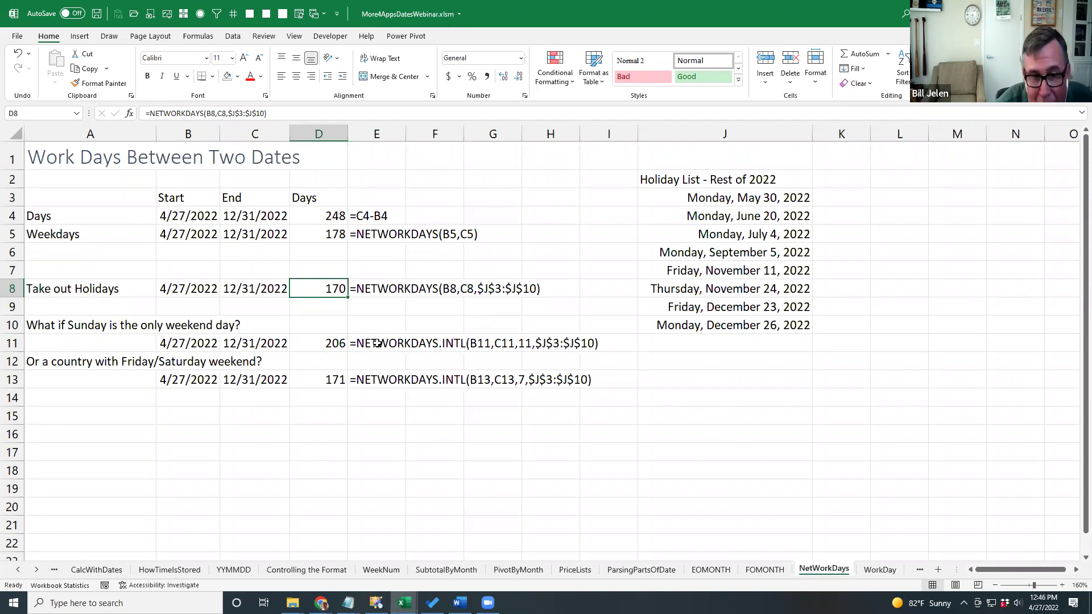
left_click(325, 342)
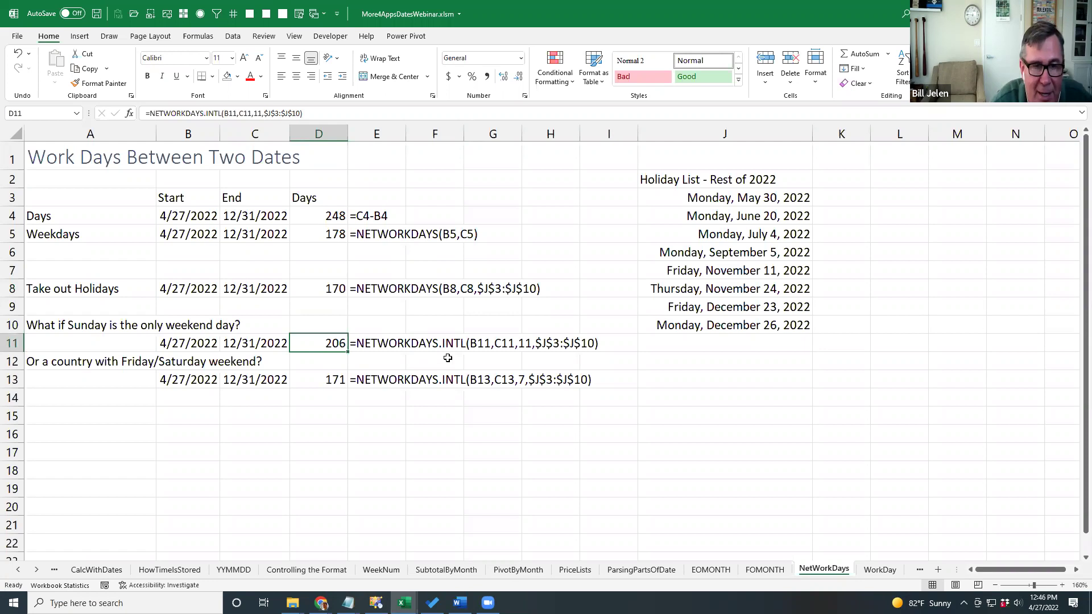
Retype D11's weekend argument as 11 (Sunday only), confirm, and go to the WorkDay sheet.
key("F2")
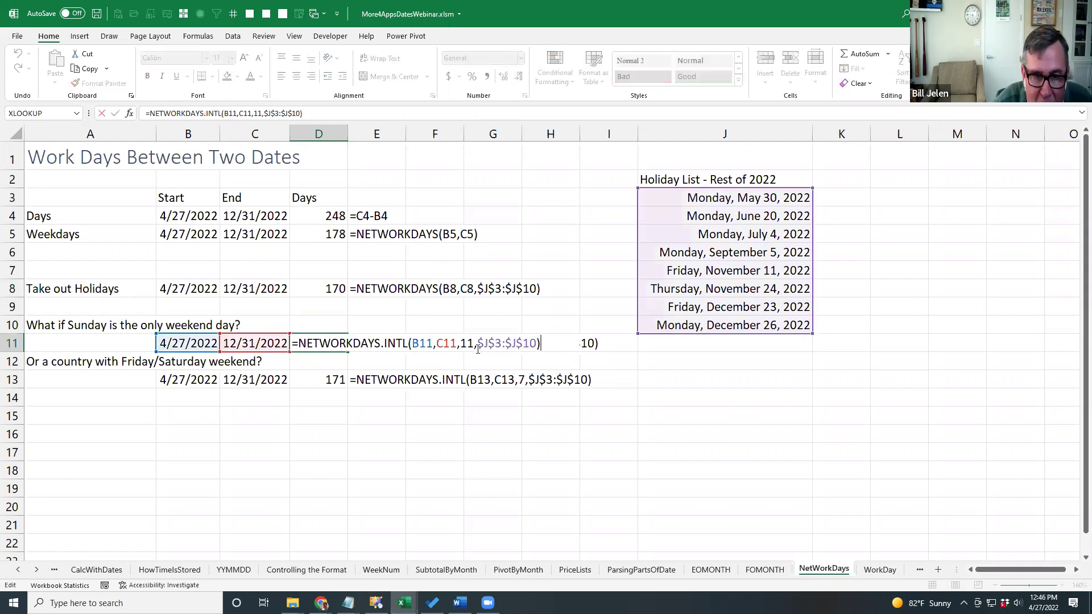
left_click(462, 344)
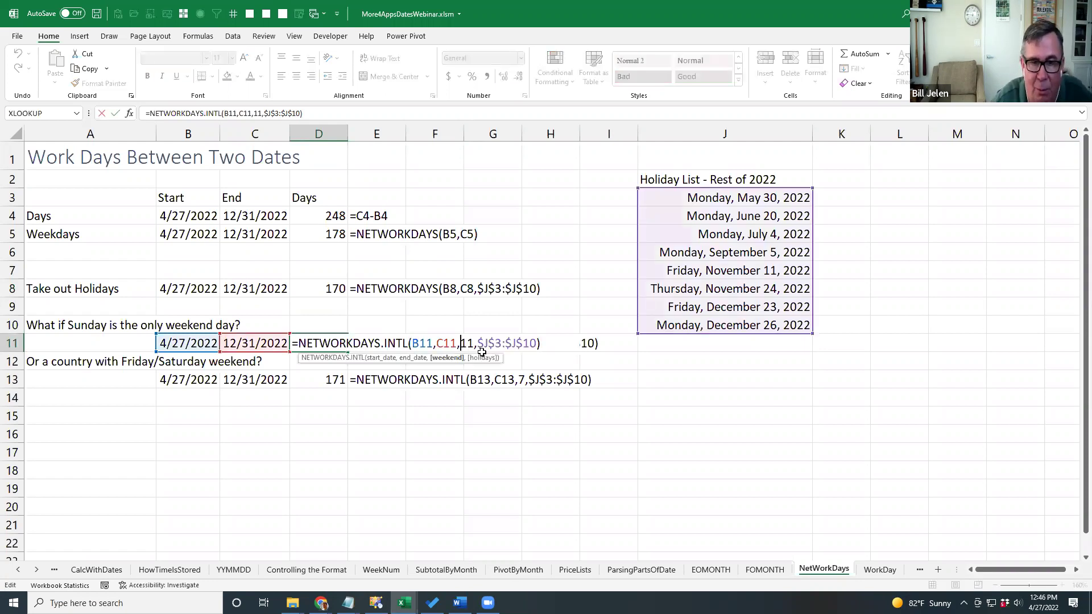
key("Delete")
key("Delete")
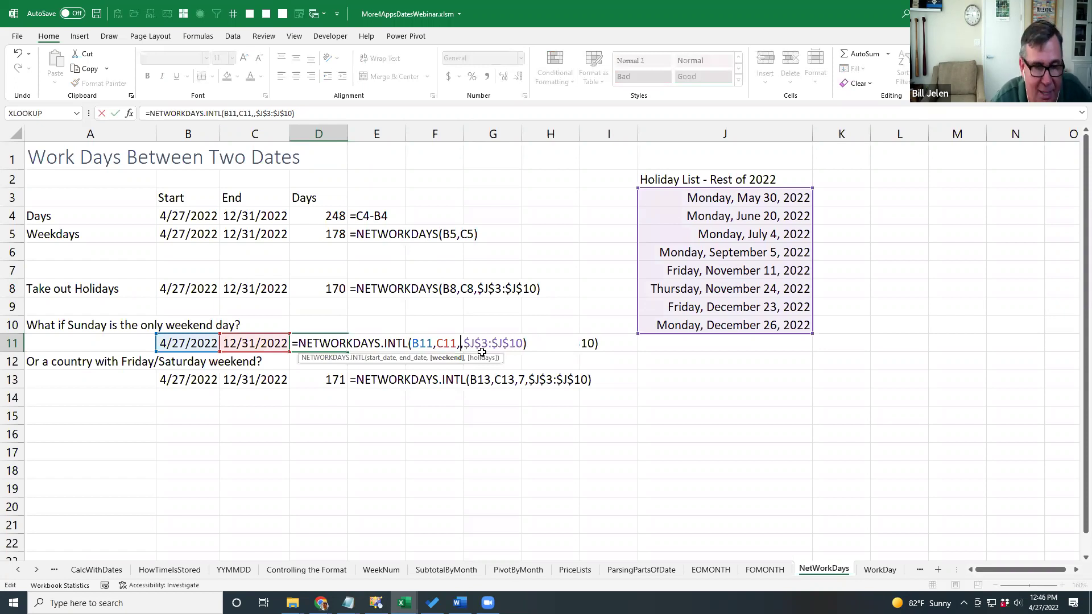
type("1")
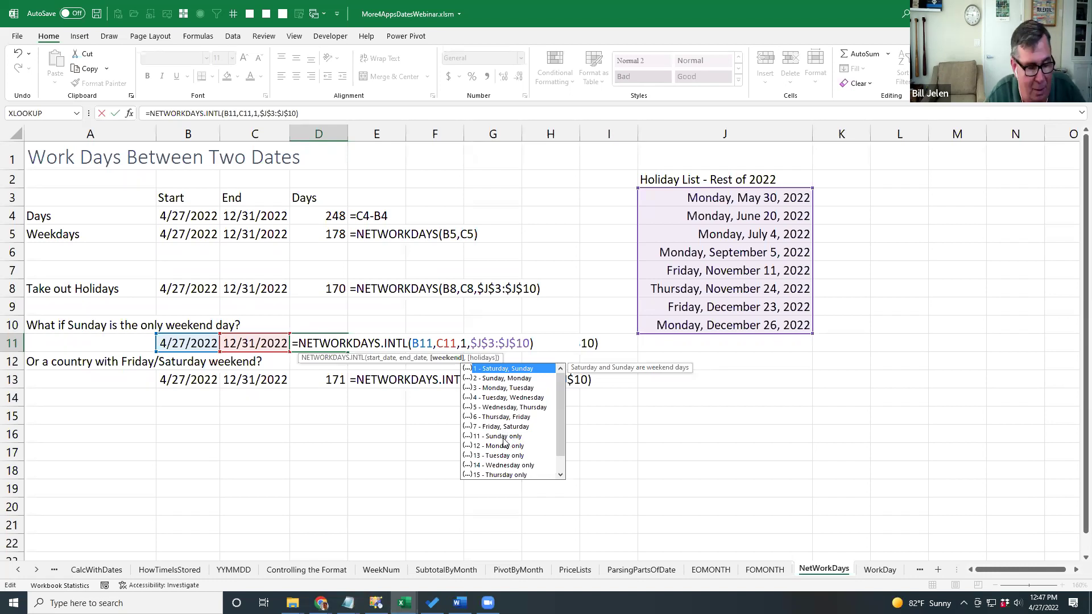
key("Escape")
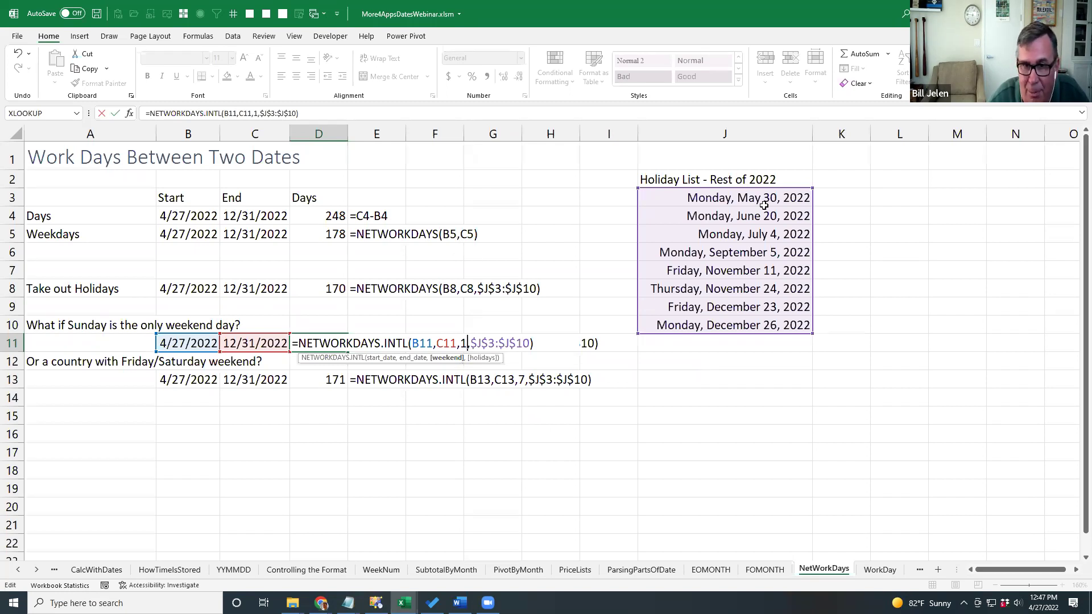
type("1")
key("ctrl+Return")
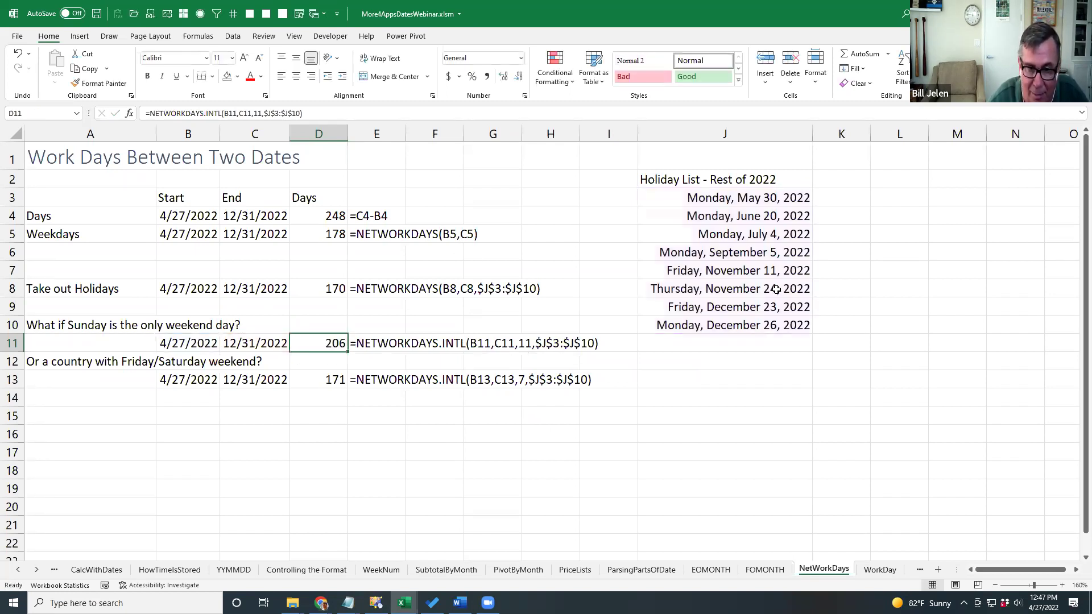
key("ctrl+Page_Down")
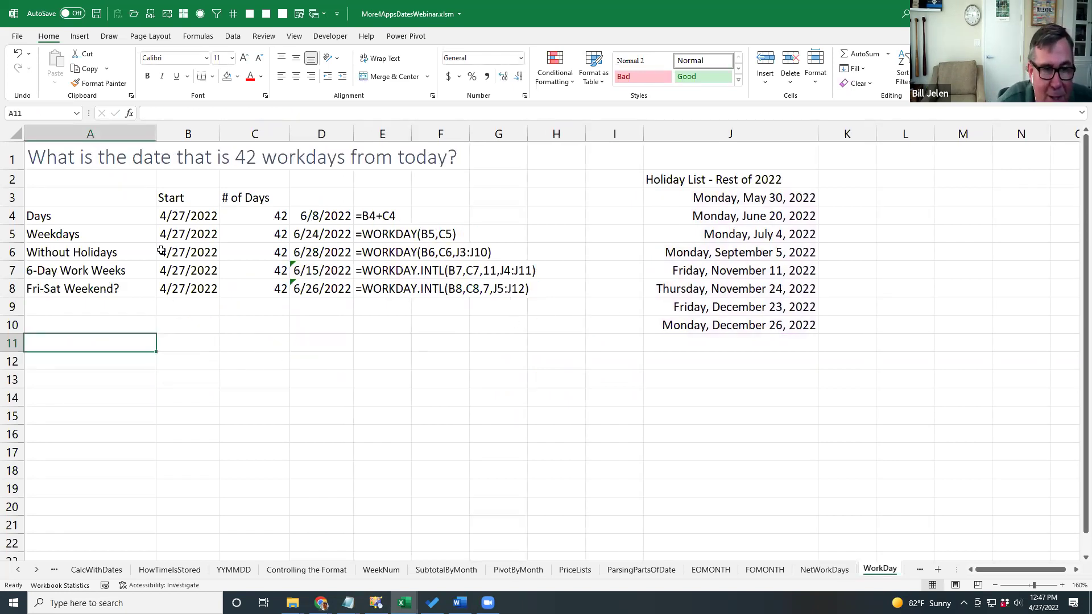
left_click(175, 219)
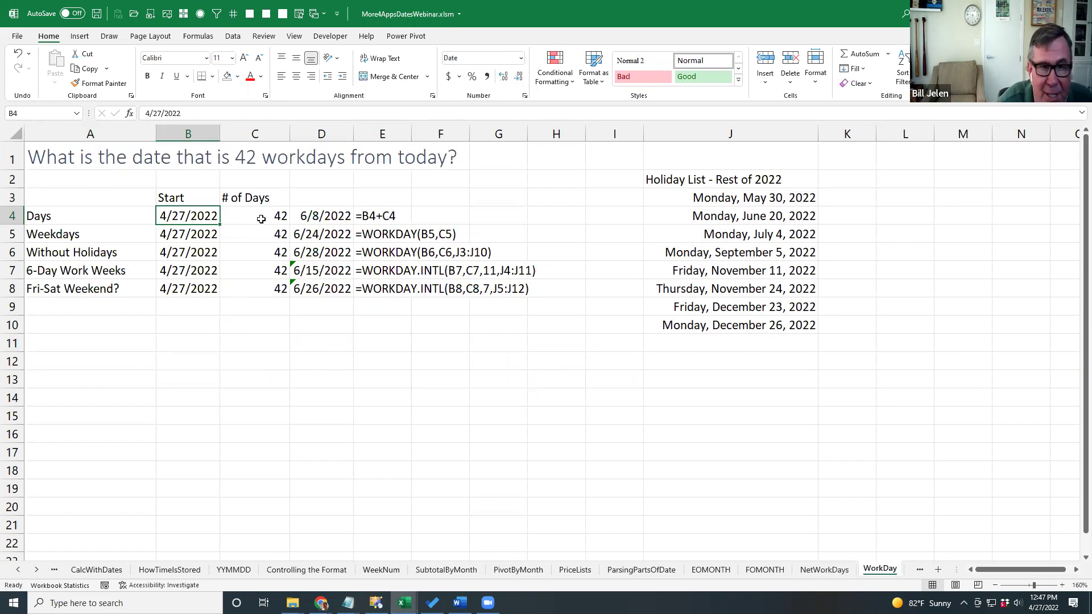
left_click(346, 215)
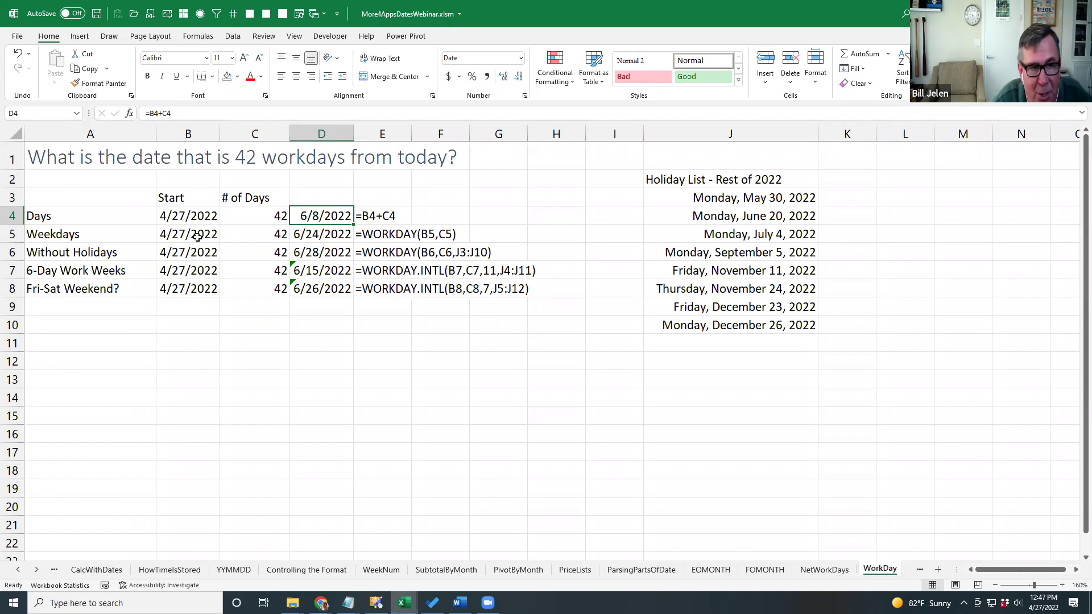
left_click(270, 234)
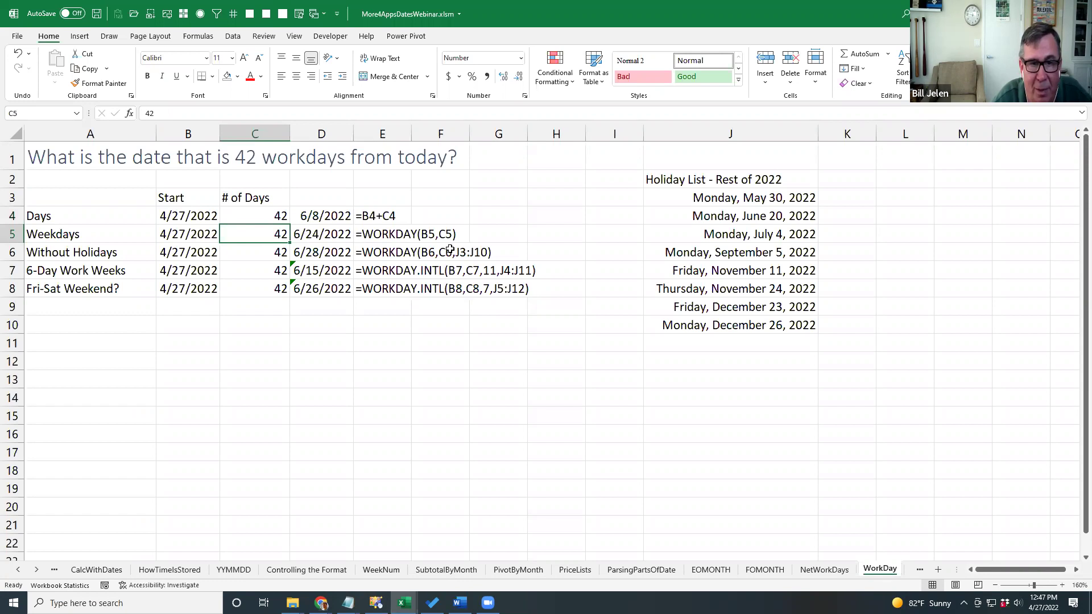
left_click(350, 255)
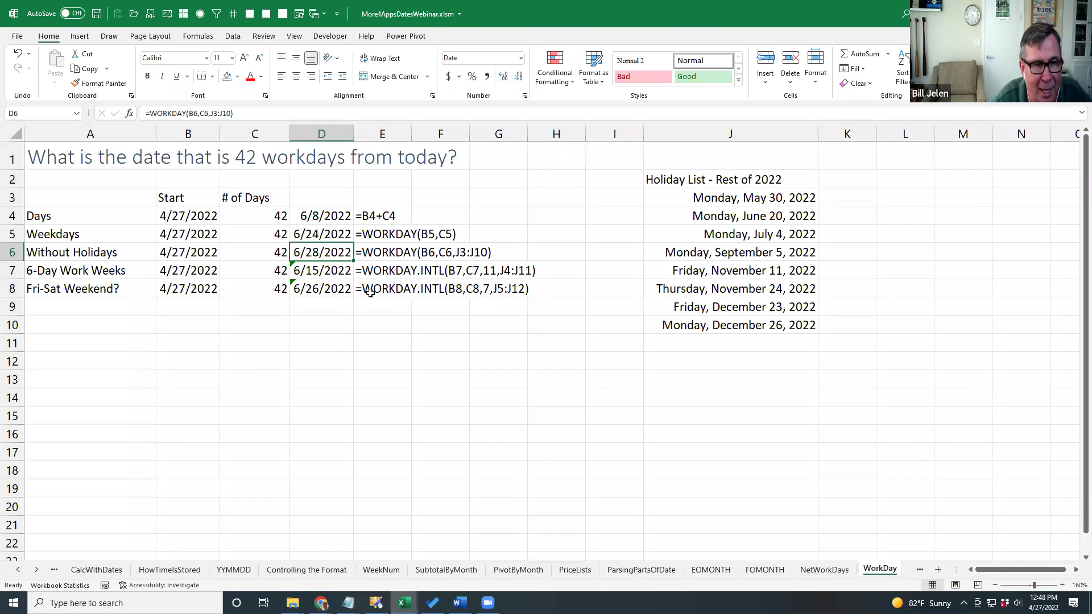
left_click(329, 285)
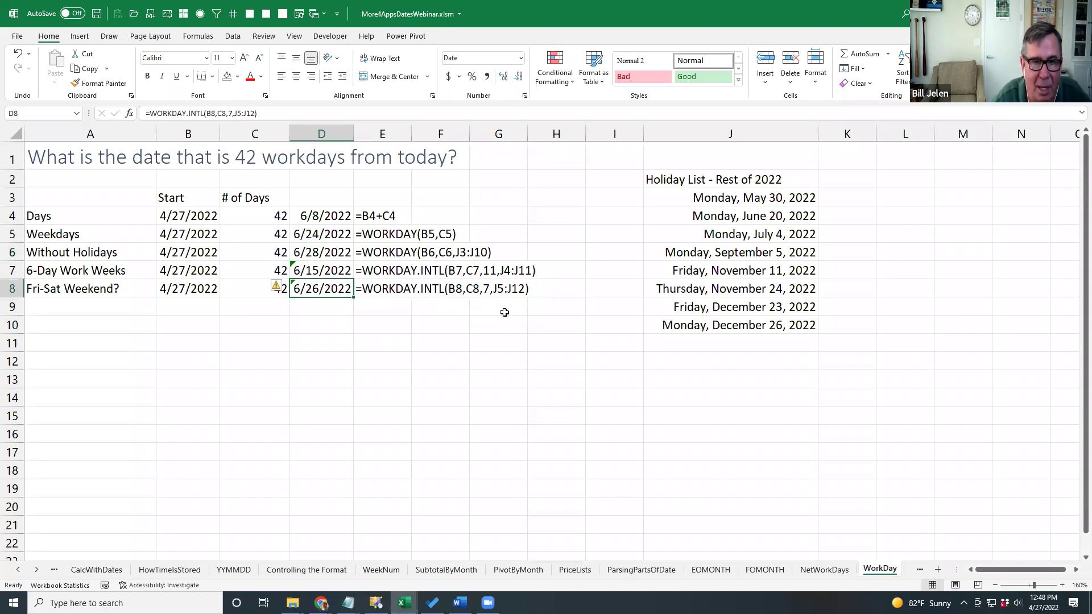
Shift D8's holiday range from J5:J12 to J3:J10, then go to the SecretWeekendSyntax sheet.
key("F2")
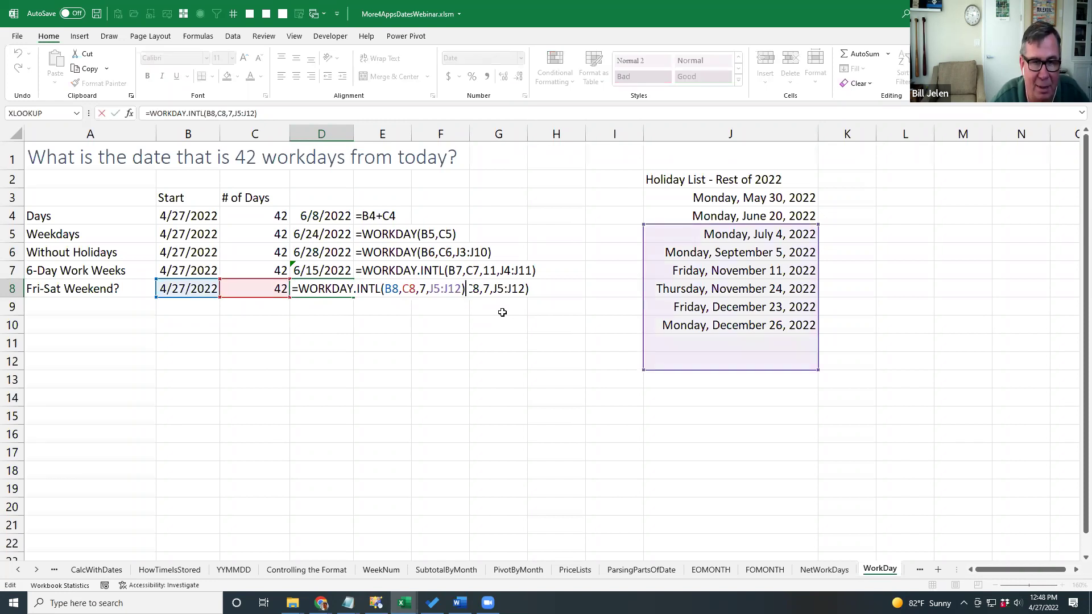
left_click_drag(672, 226, 675, 202)
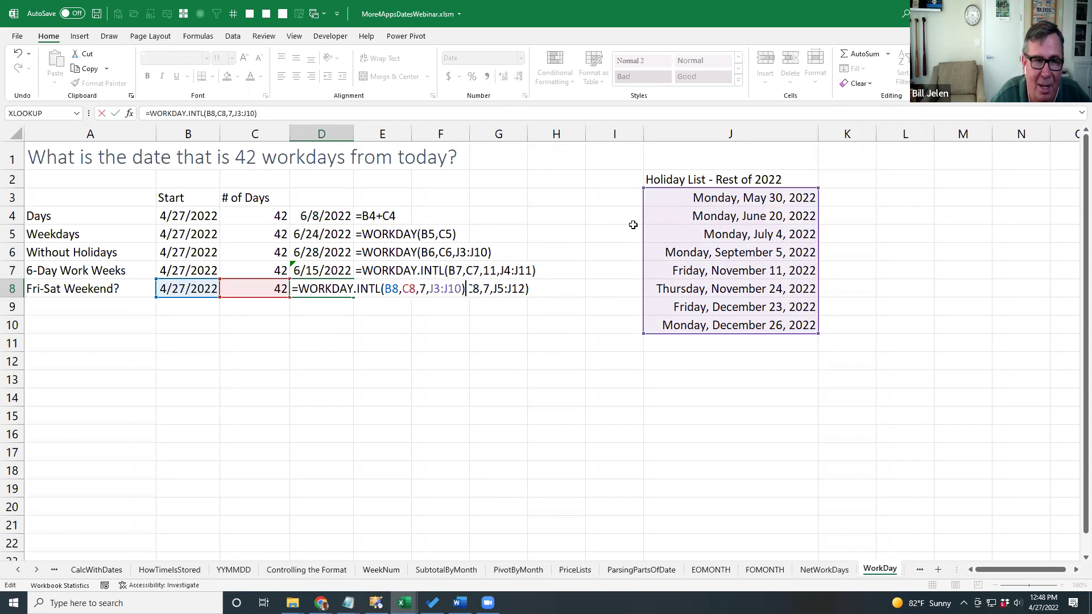
key("ctrl+Return")
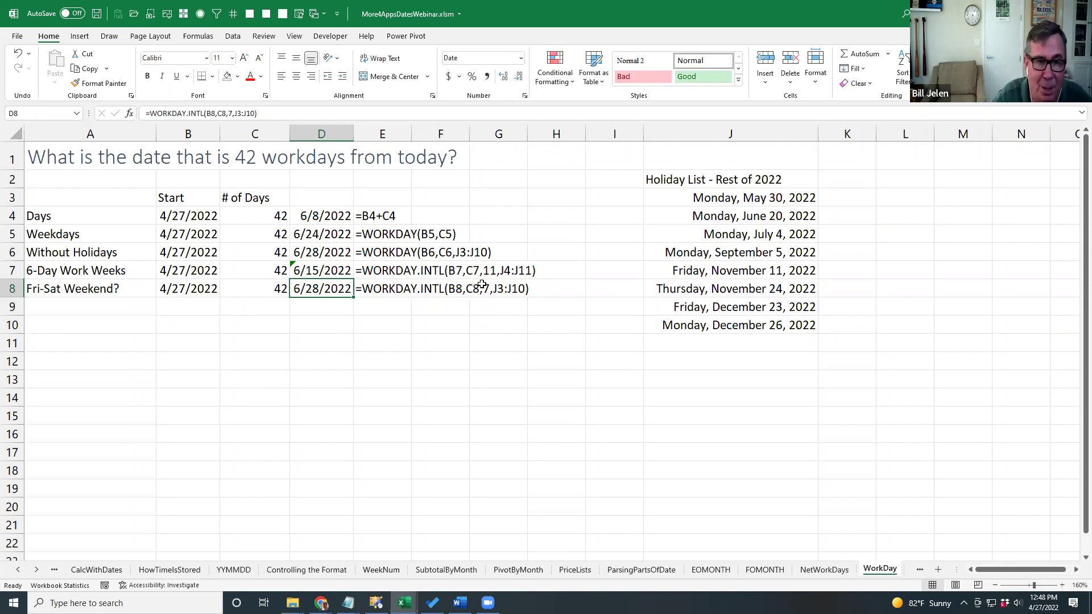
key("ctrl+Page_Down")
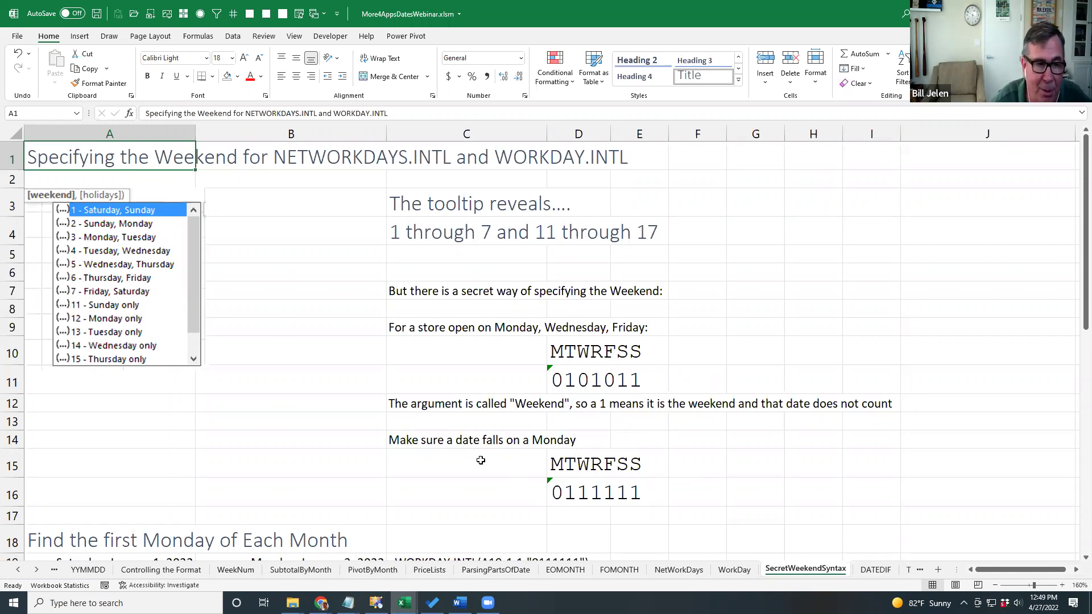
Commit B19's WORKDAY.INTL formula returning Monday, January 3, 2022, then scroll to the last-Friday section.
scroll(407, 447, "down", 2)
scroll(410, 447, "down", 3)
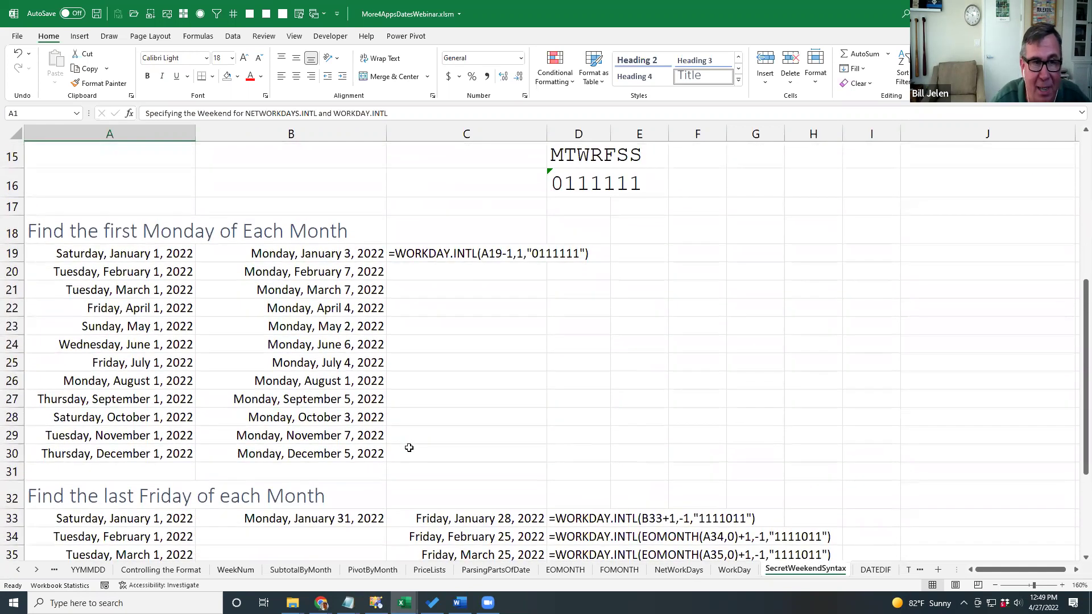
scroll(409, 447, "down", 1)
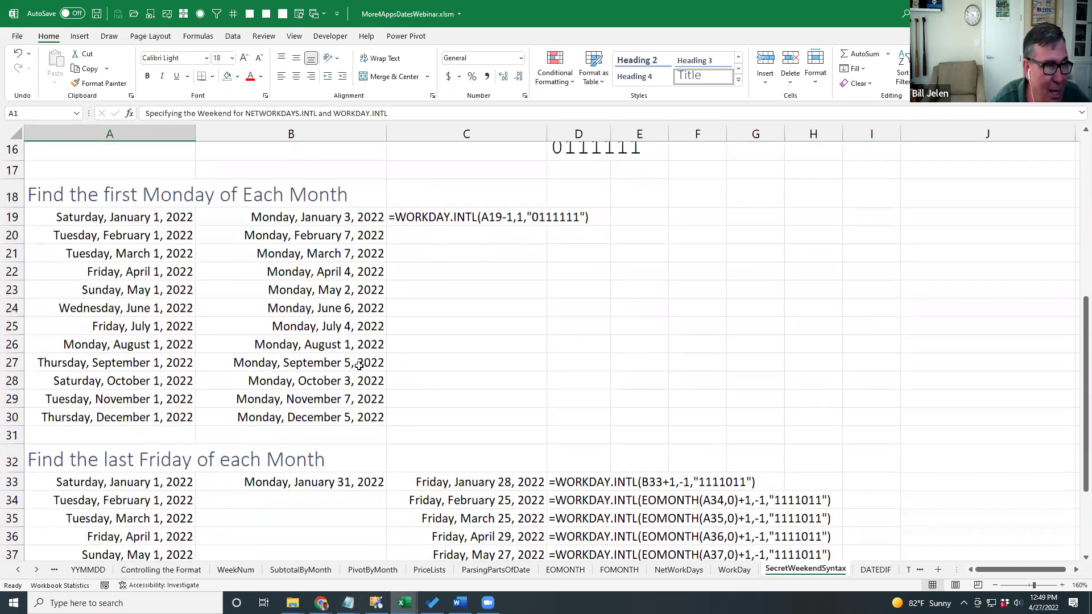
left_click(295, 219)
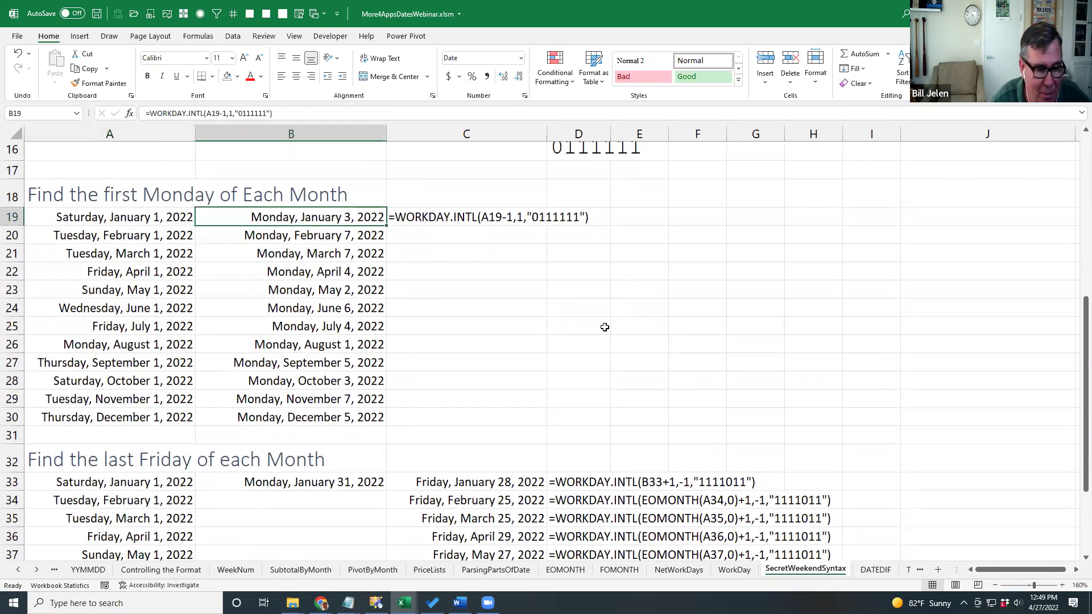
key("F2")
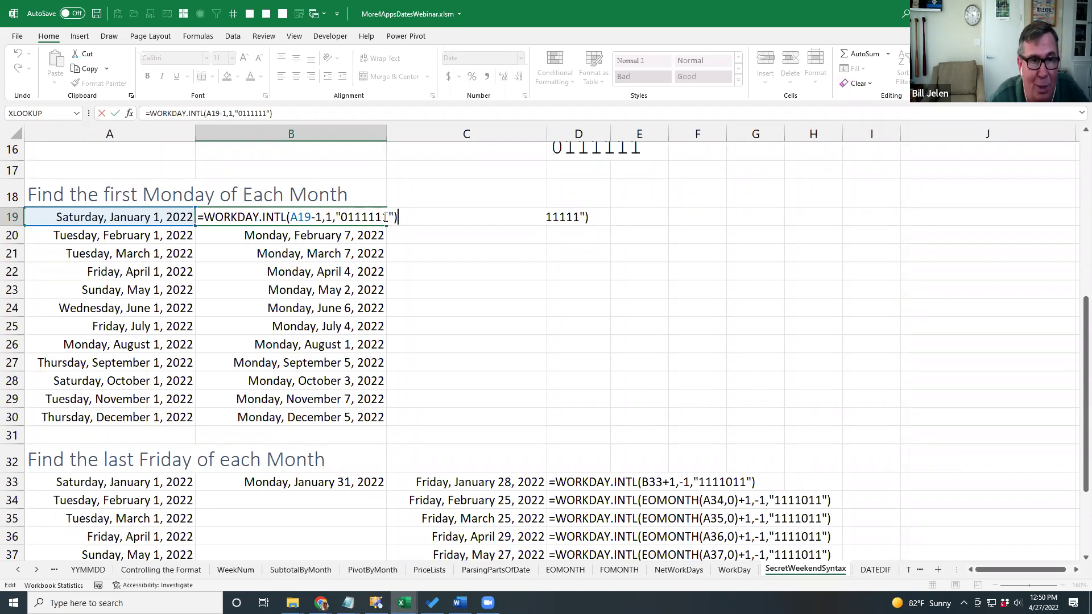
key("ctrl+Return")
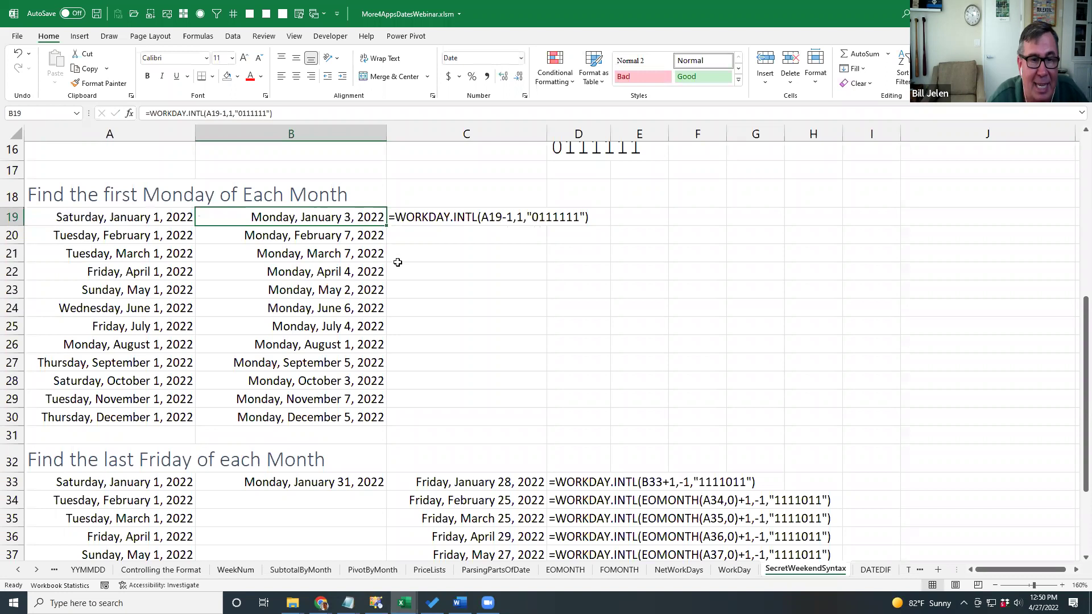
scroll(424, 373, "down", 3)
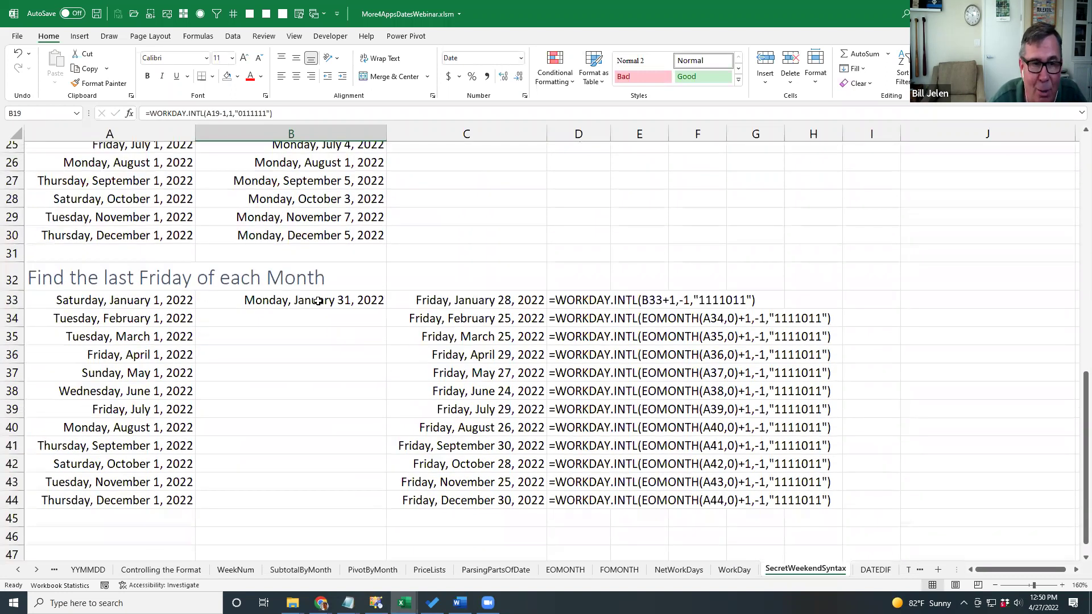
Inspect the last-Friday formulas in A33:C33 without changing them, then go to the DATEDIF sheet.
left_click(159, 302)
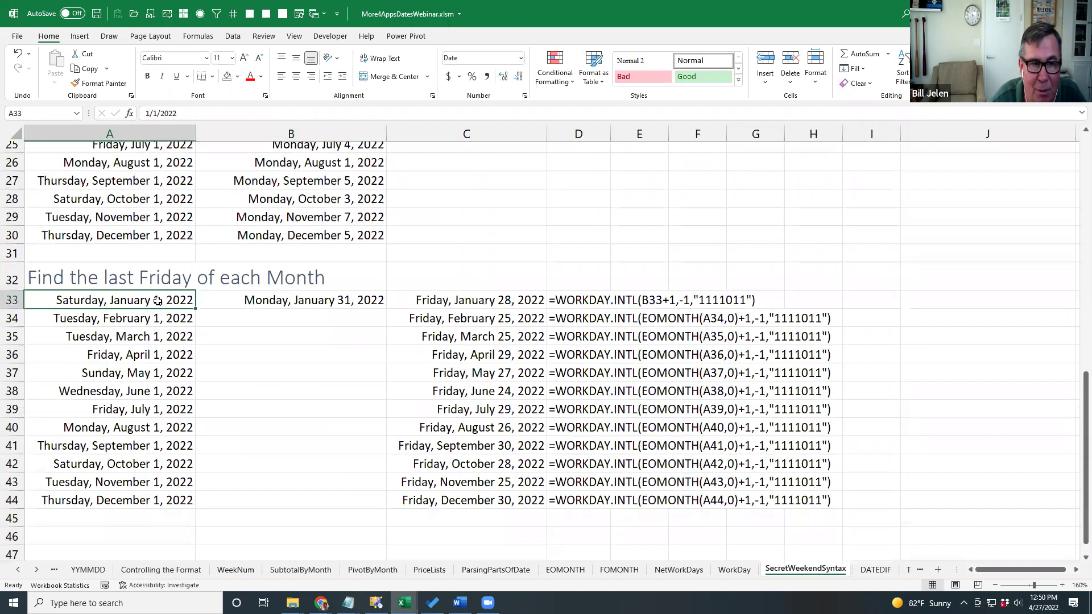
left_click(248, 300)
key("F2")
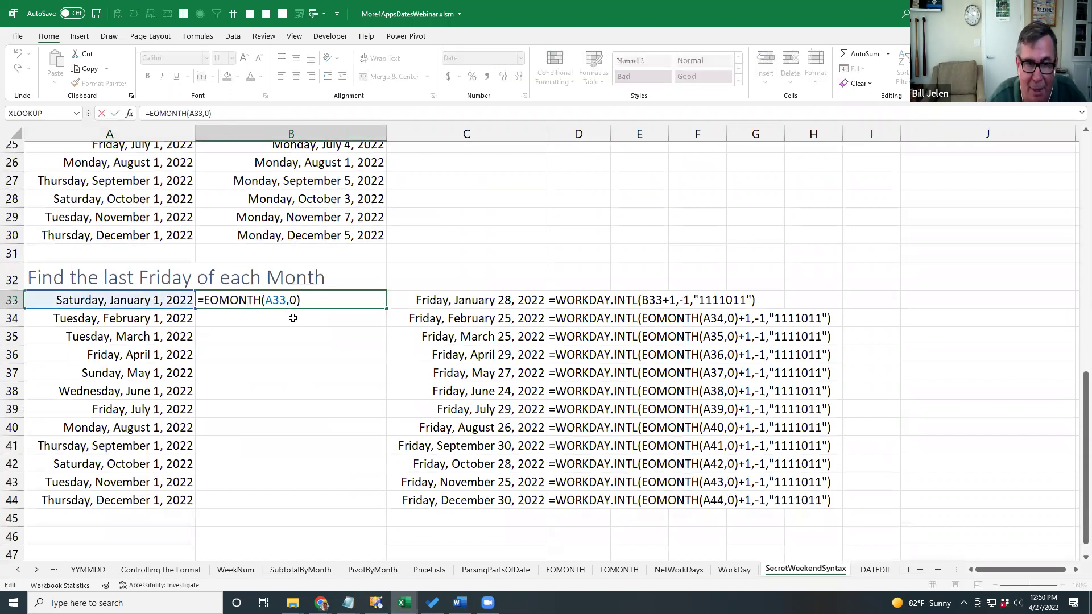
left_click(430, 297)
double_click(430, 297)
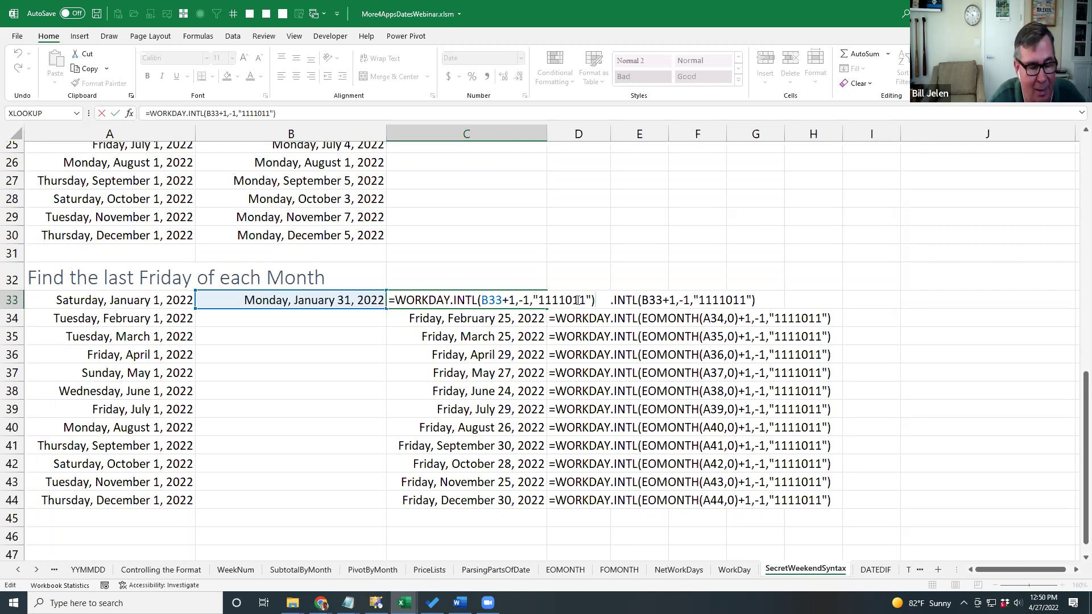
key("Escape")
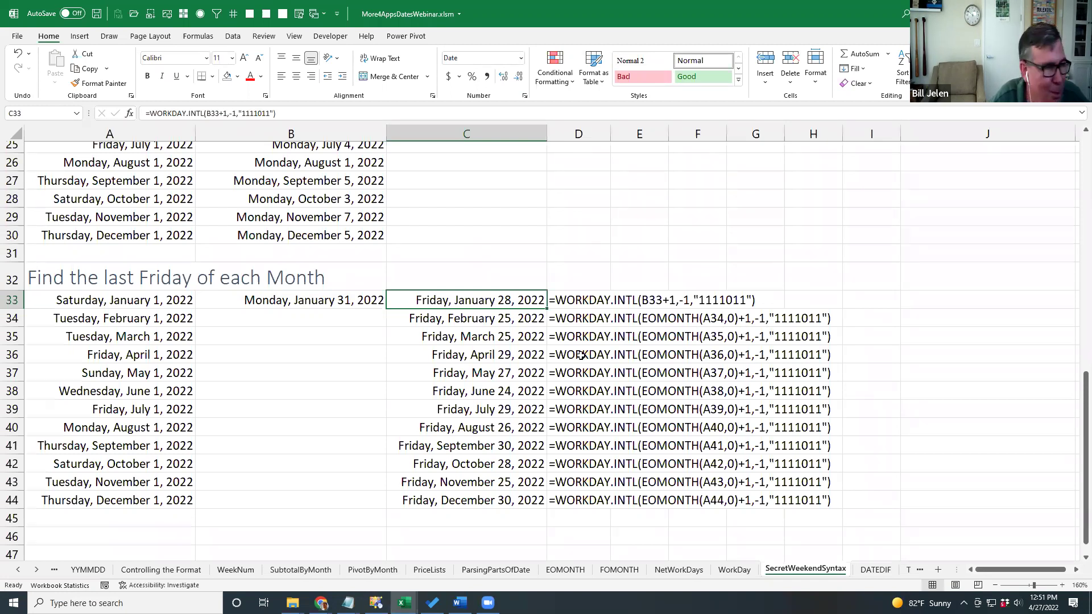
key("ctrl+Page_Down")
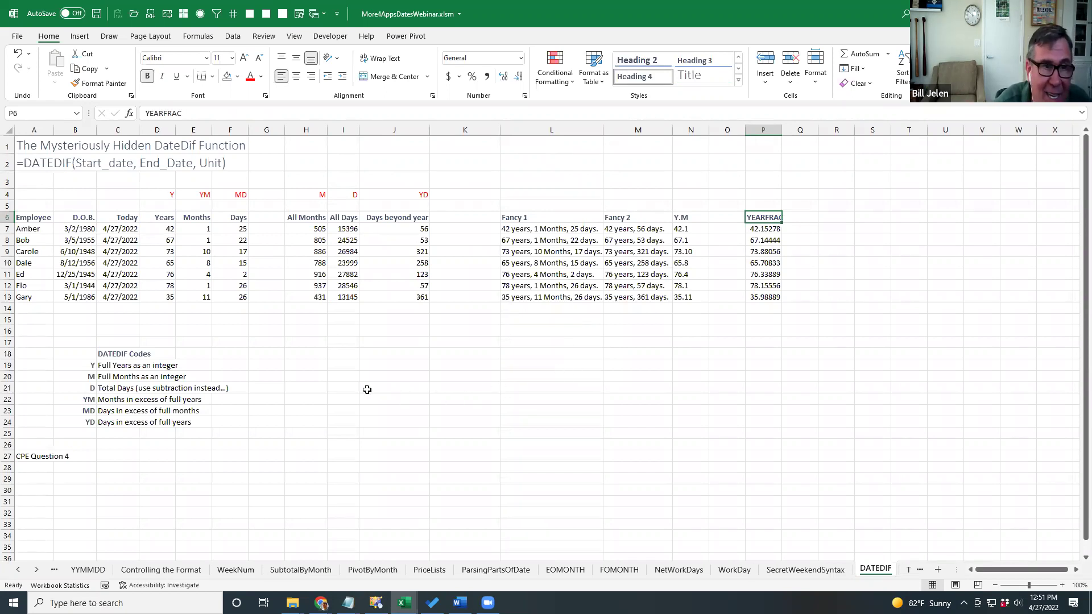
Try =datedif( in K2 and discard it, then widen column B to show 12/25/1945.
scroll(367, 390, "up", 1)
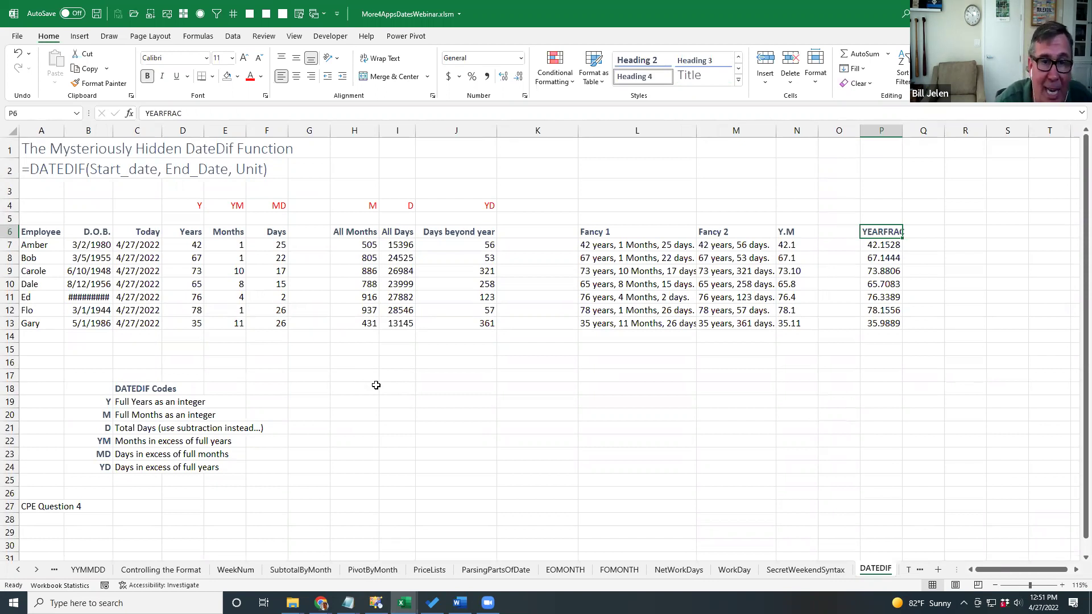
left_click(545, 169)
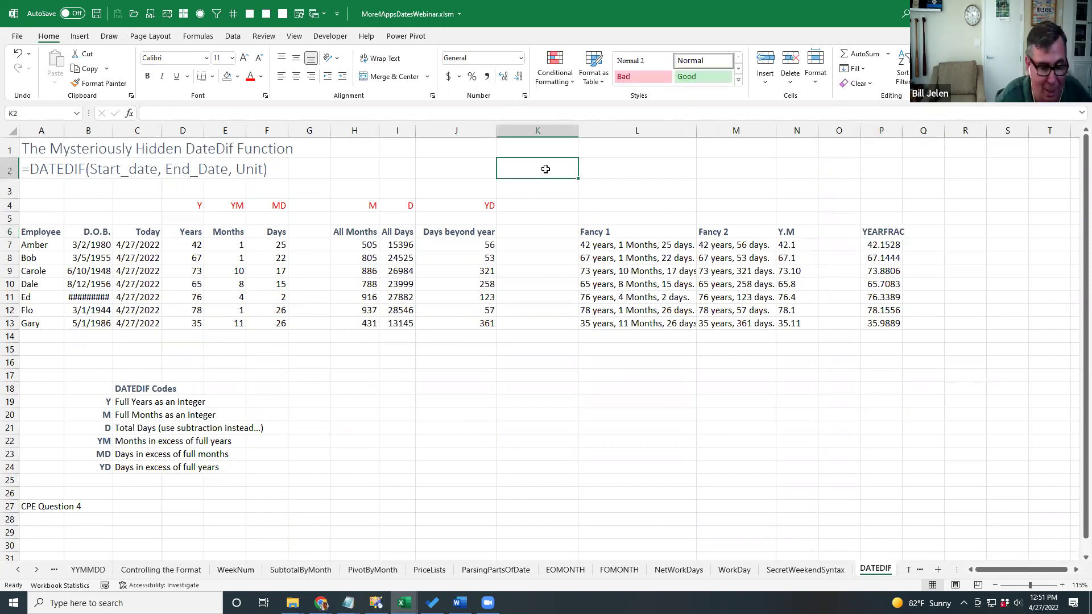
type("=datedif(")
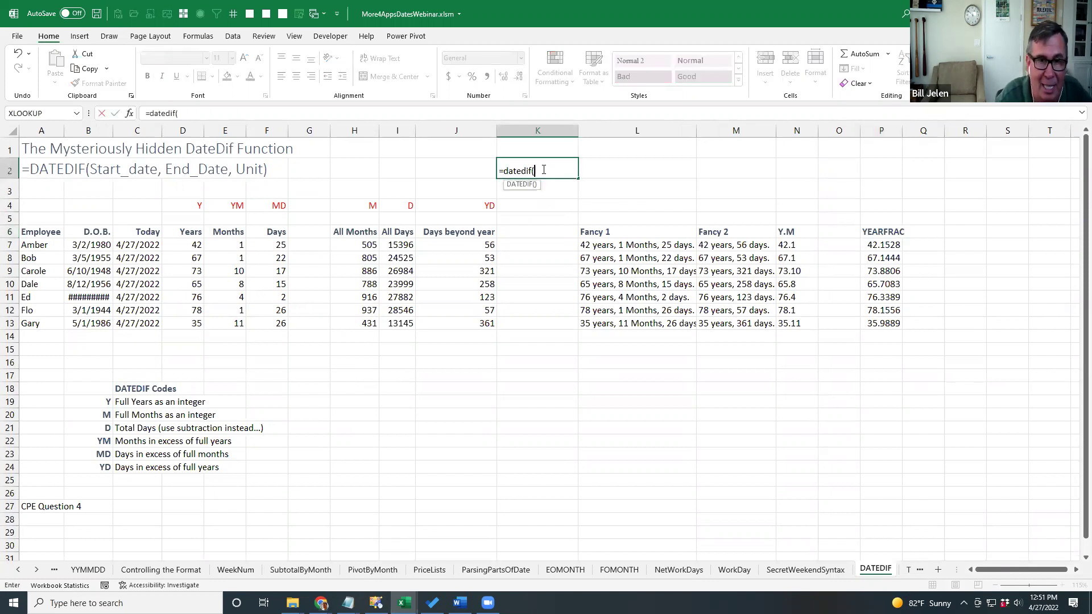
left_click(130, 114)
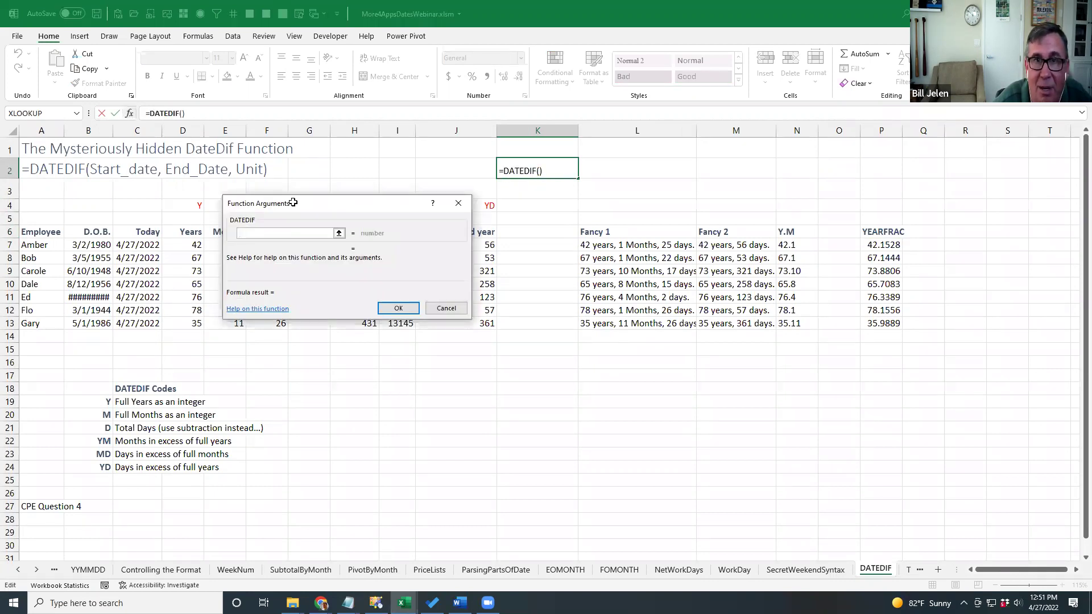
left_click(446, 308)
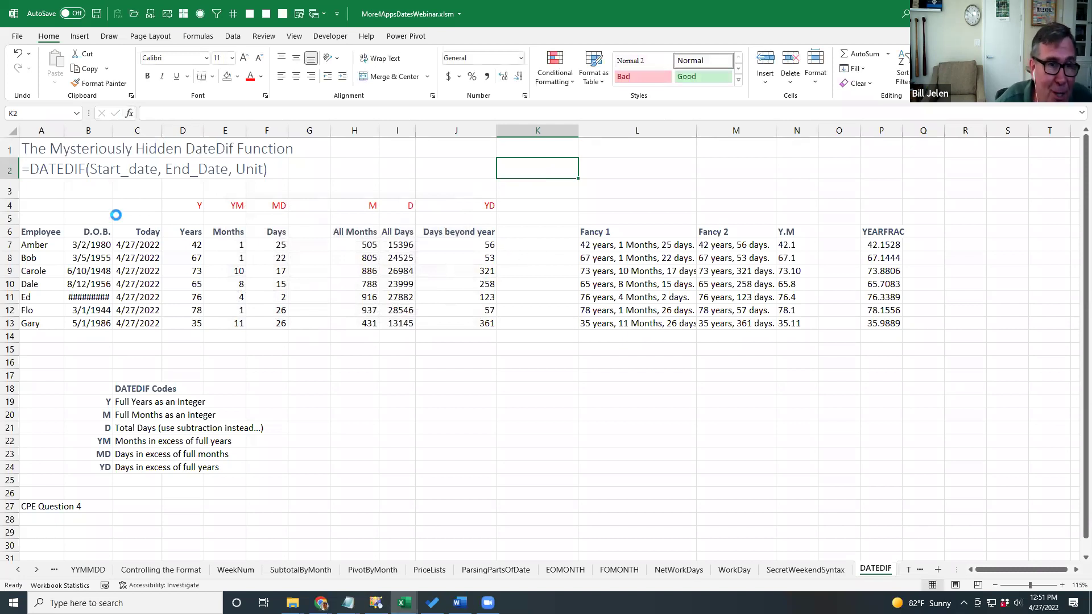
left_click_drag(112, 132, 127, 134)
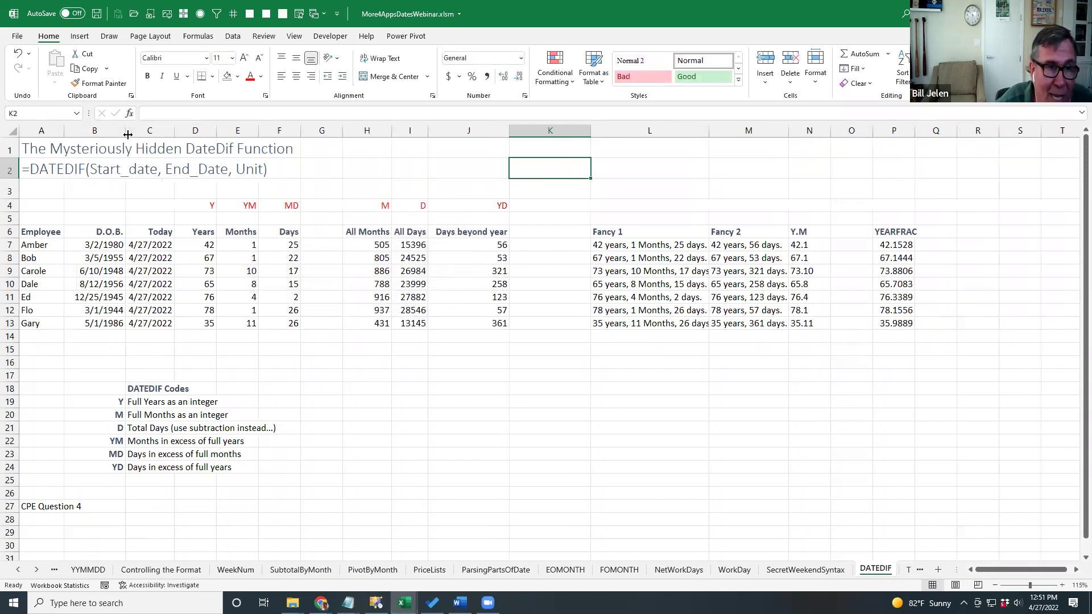
left_click(112, 245)
left_click(143, 245)
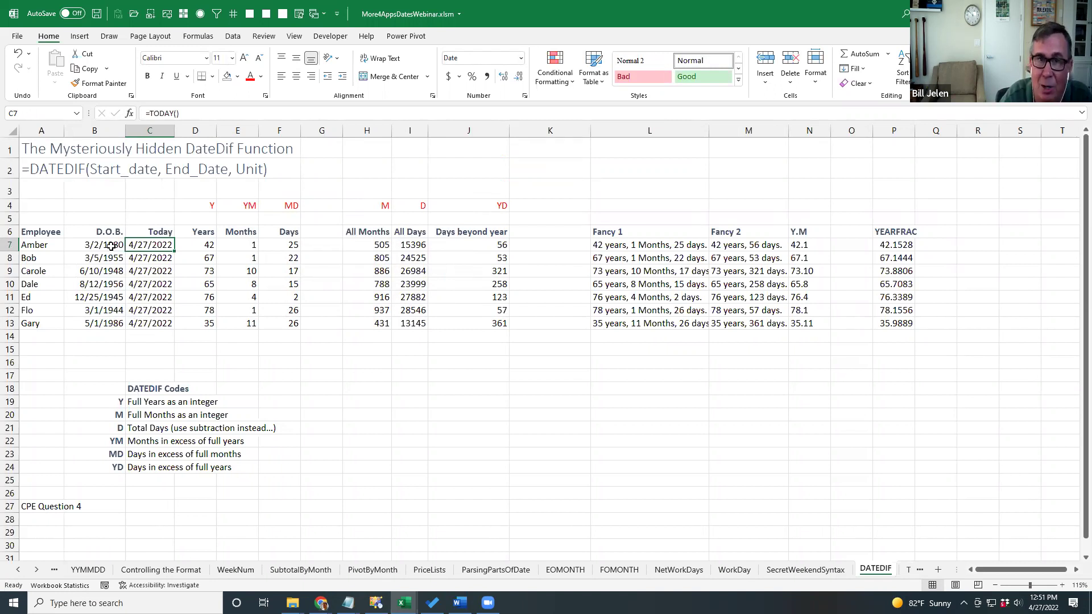
left_click(204, 246)
key("F2")
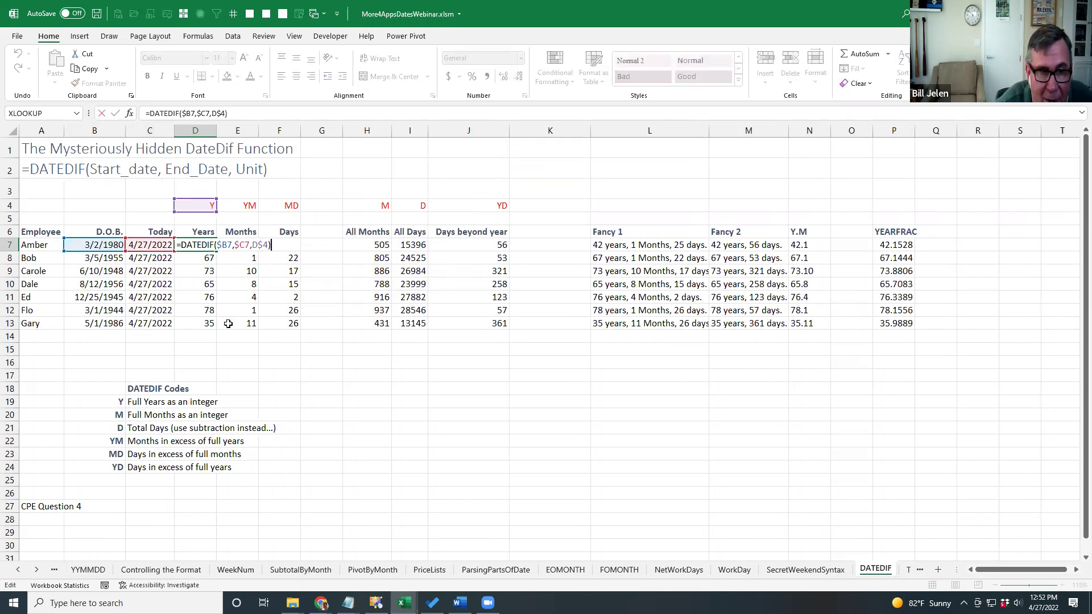
left_click(193, 240)
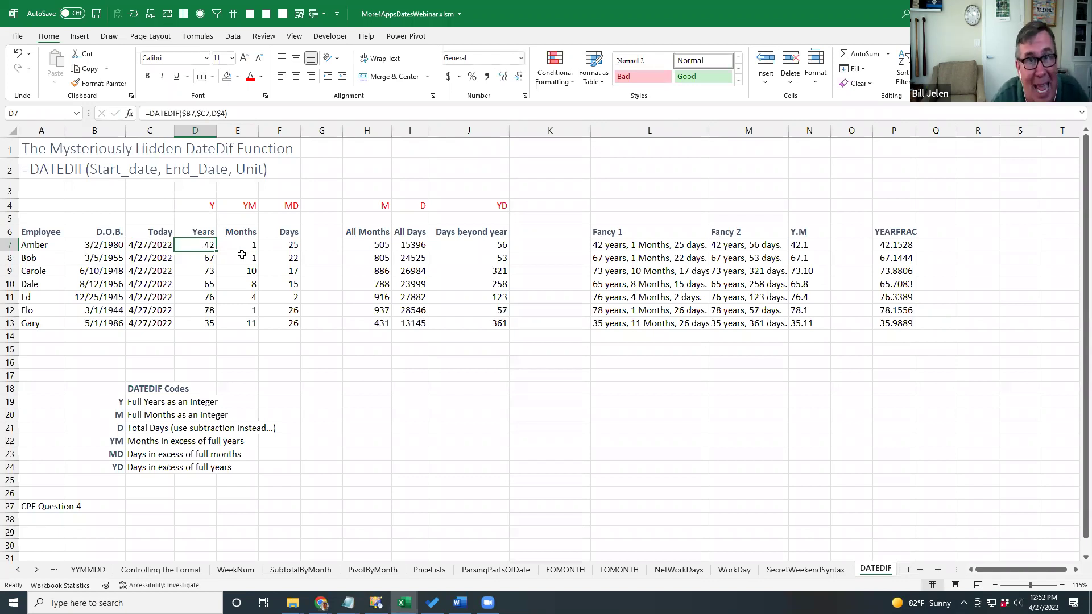
left_click(376, 245)
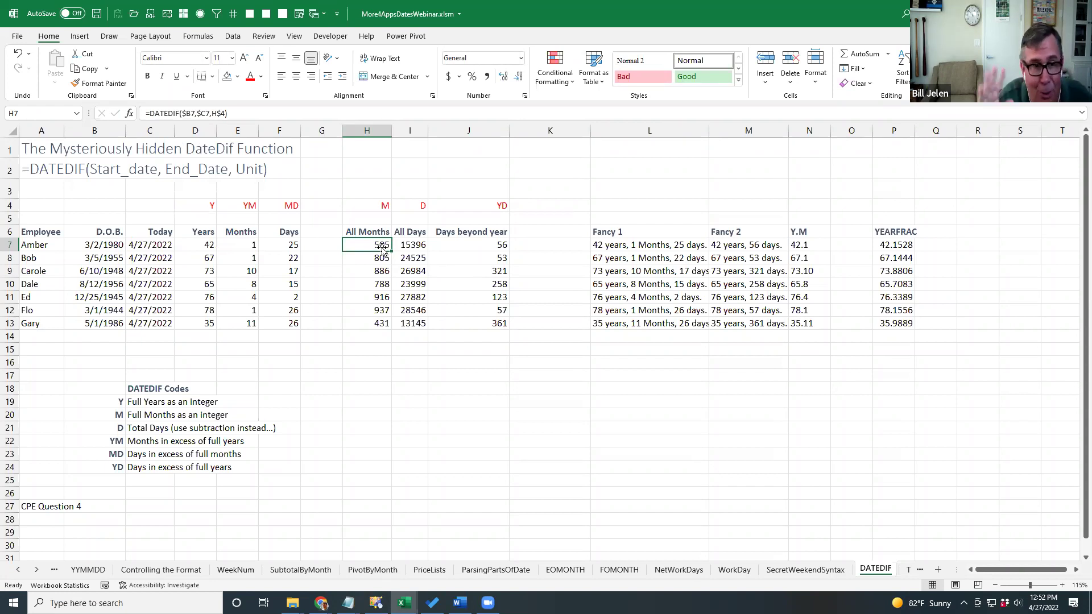
left_click(251, 242)
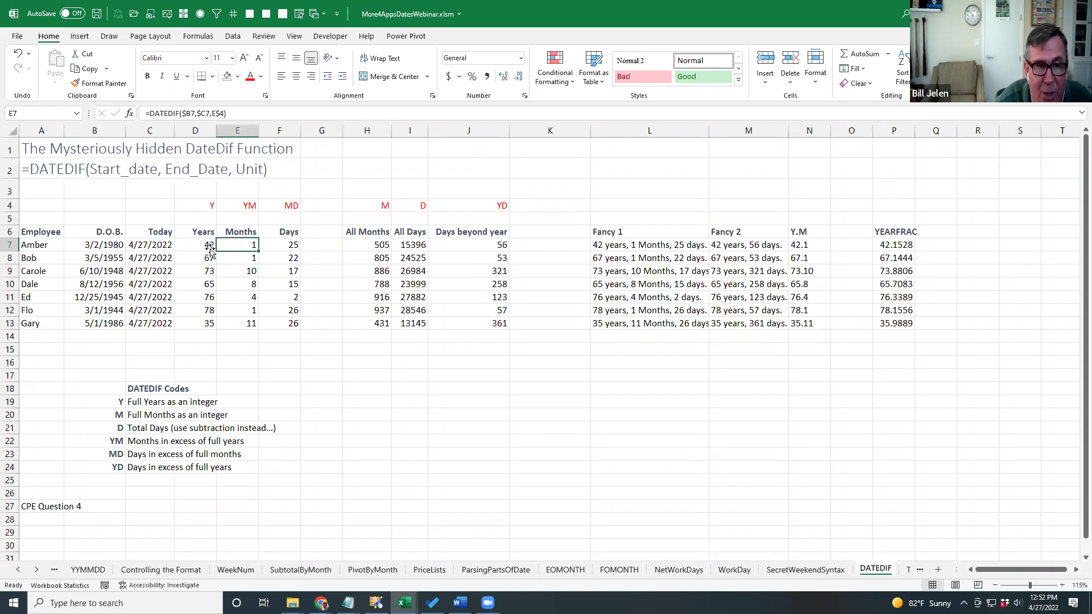
left_click(241, 208)
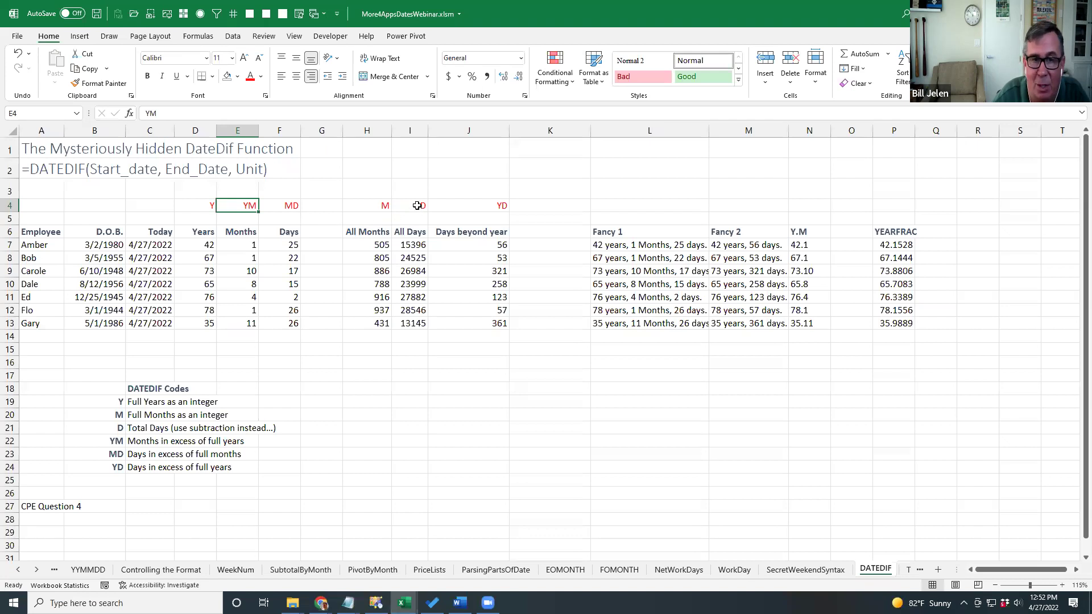
left_click(417, 205)
left_click(414, 245)
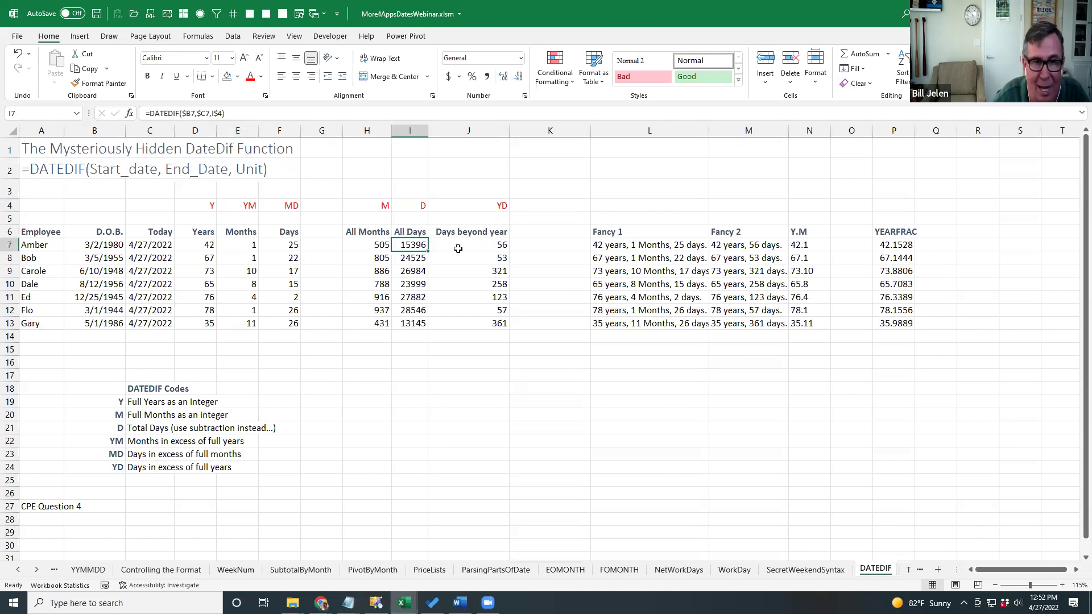
left_click(288, 247)
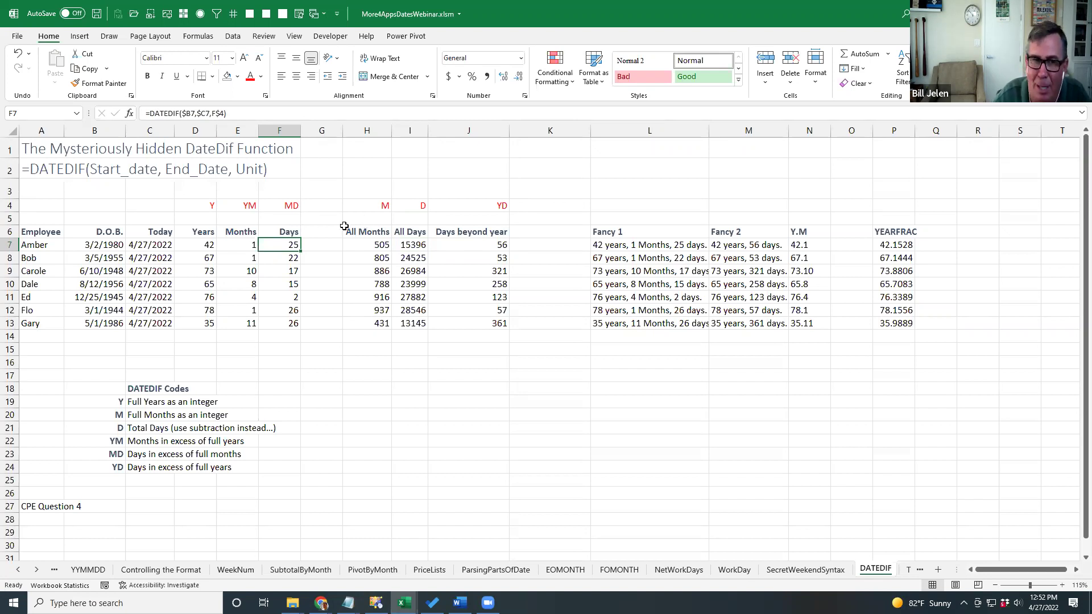
left_click(476, 206)
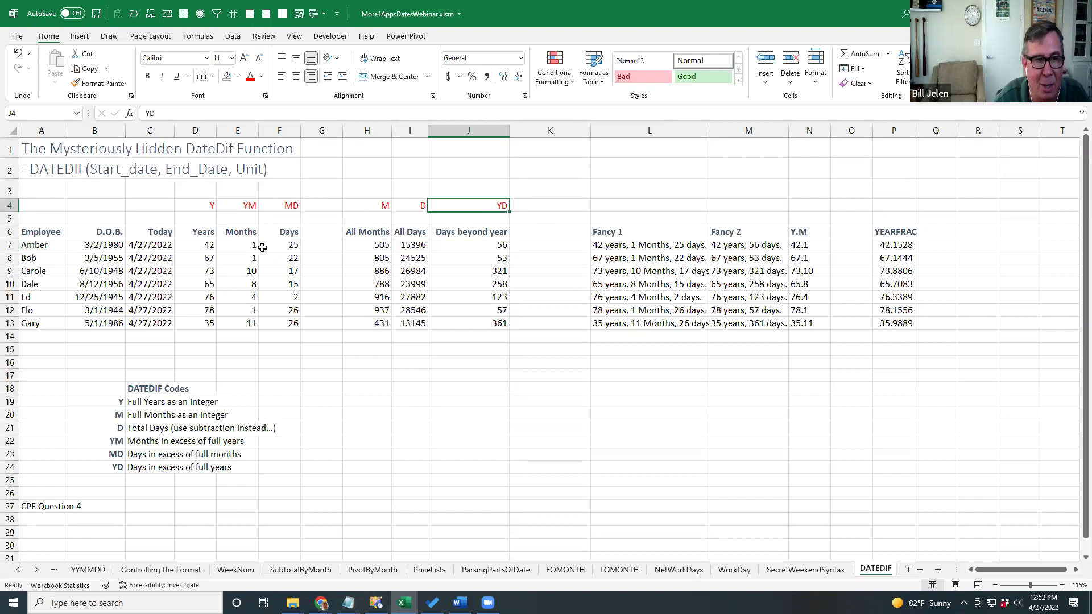
left_click(209, 246)
left_click(496, 244)
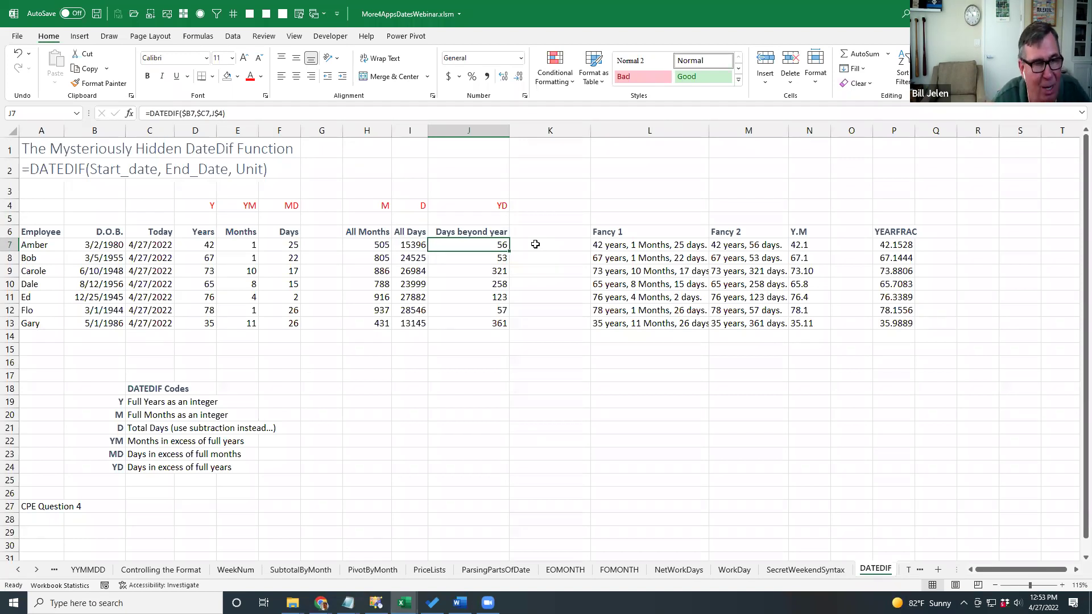
left_click(39, 342)
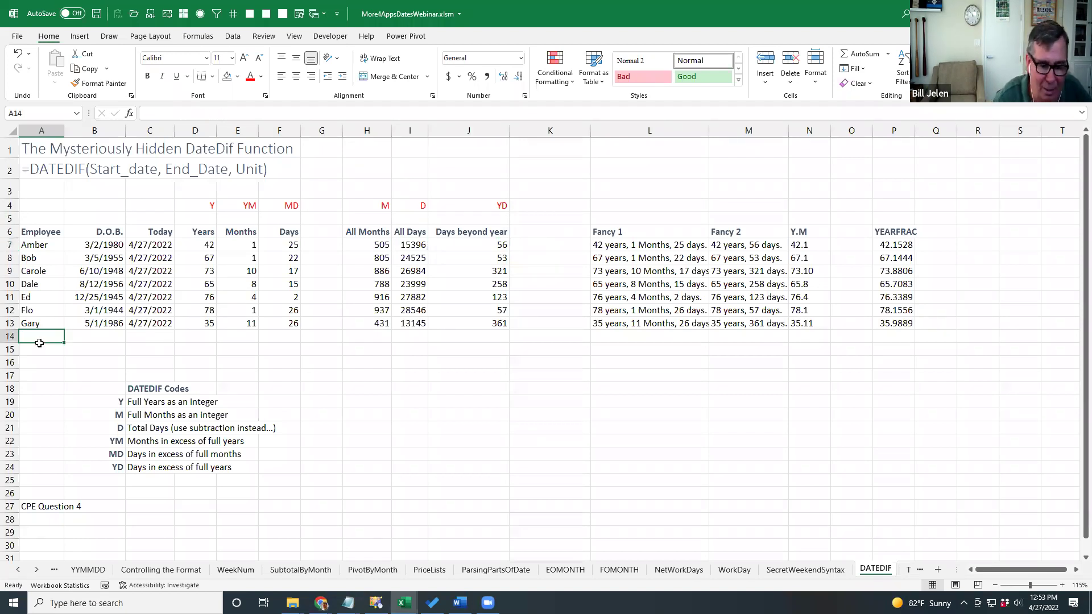
type("Henry")
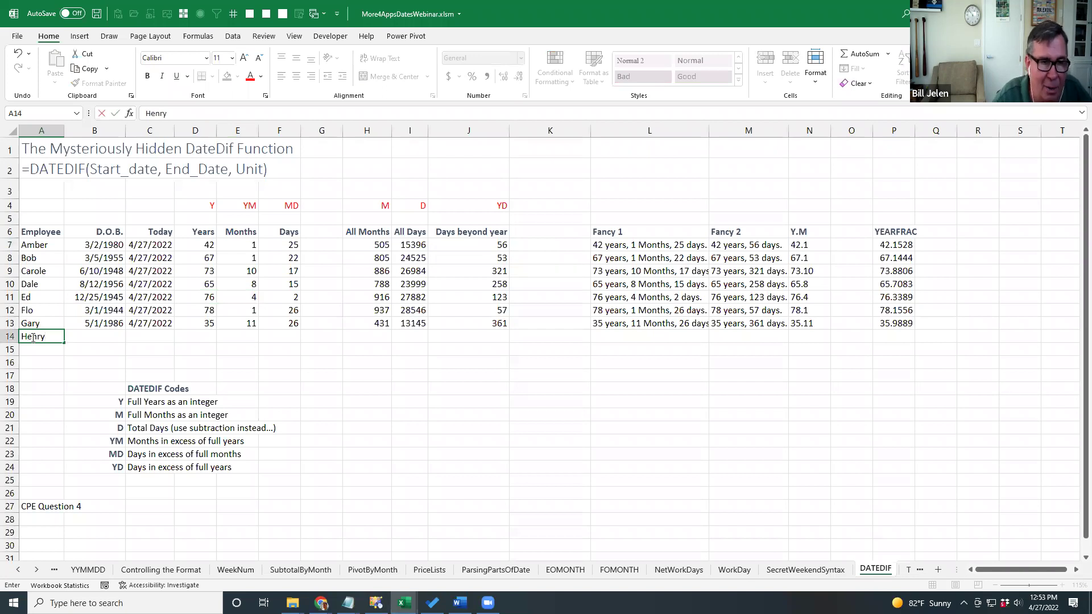
key("Tab")
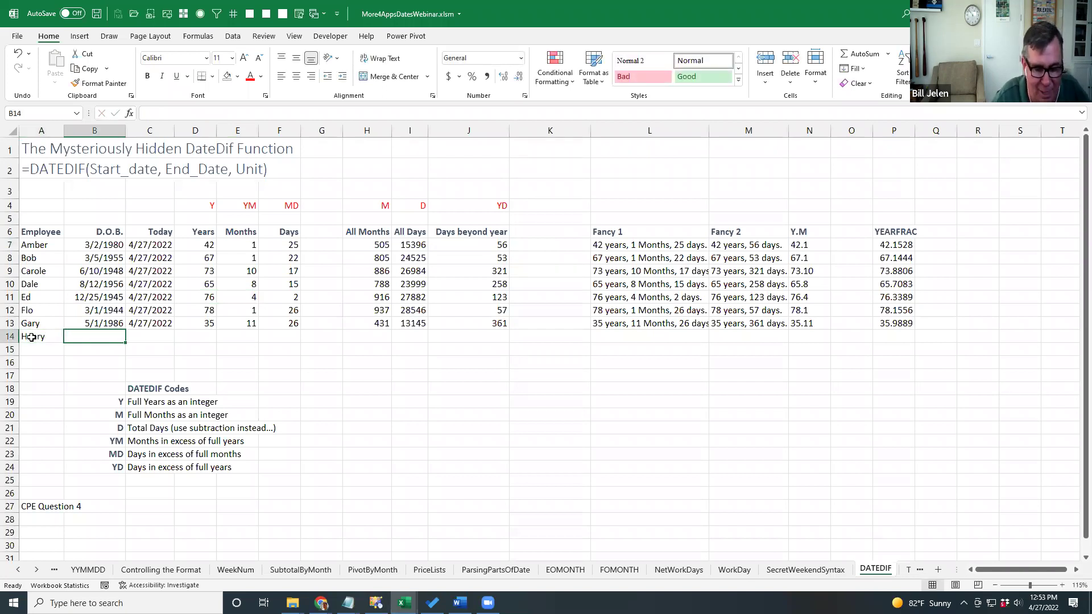
type("1/31/2022")
key("Tab")
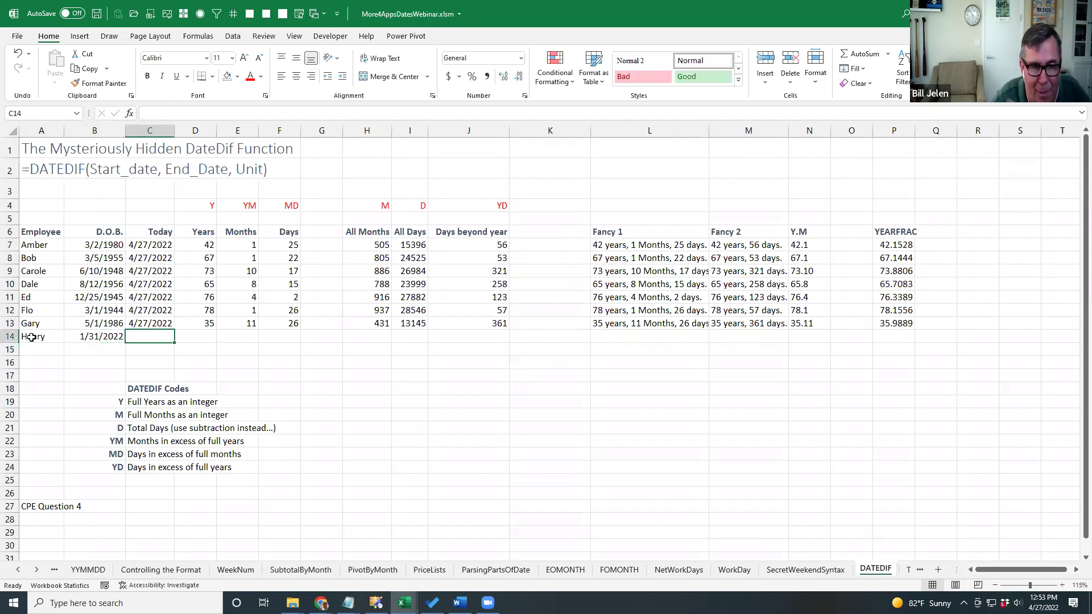
type("3/1/2022")
key("Tab")
key("Up")
key("shift+Right")
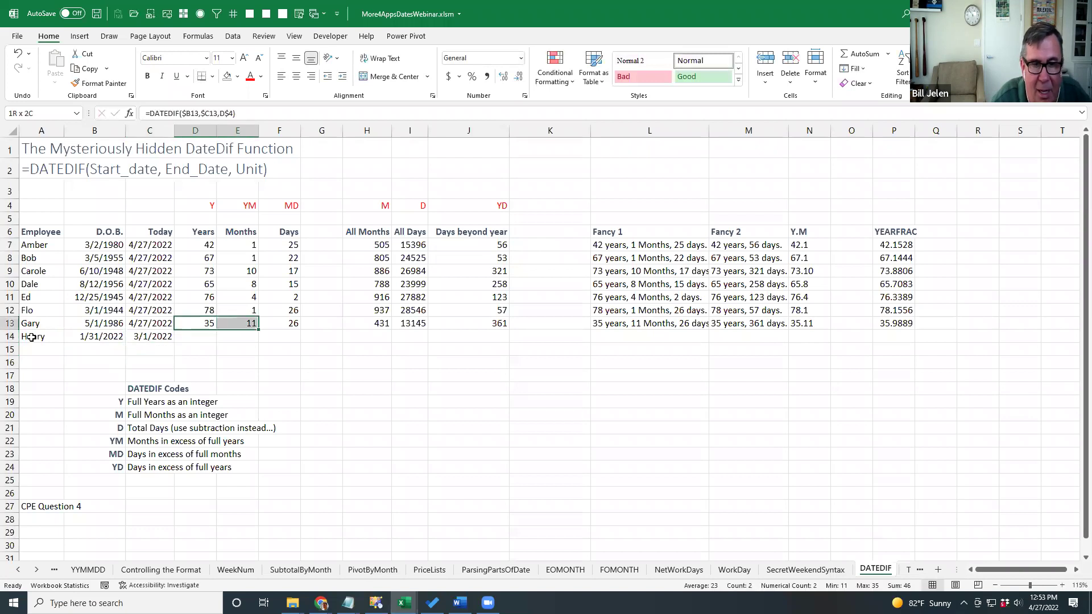
key("shift+Right")
key("shift+Right")
key("shift+Right")
key("shift+Right")
key("shift+Right")
key("shift+Right")
key("shift+Right")
key("shift+Right")
key("shift+Right")
key("shift+Right")
key("shift+Right")
key("shift+Right")
key("shift+Right")
key("shift+Left")
key("shift+Left")
key("ctrl+c")
key("Down")
key("ctrl+v")
key("Right")
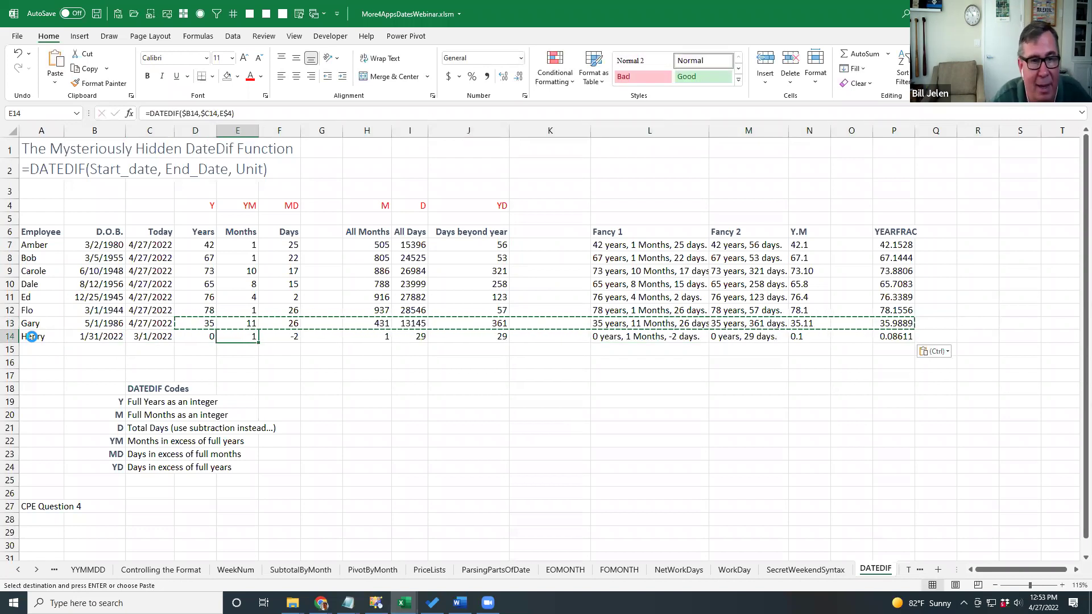
key("Right")
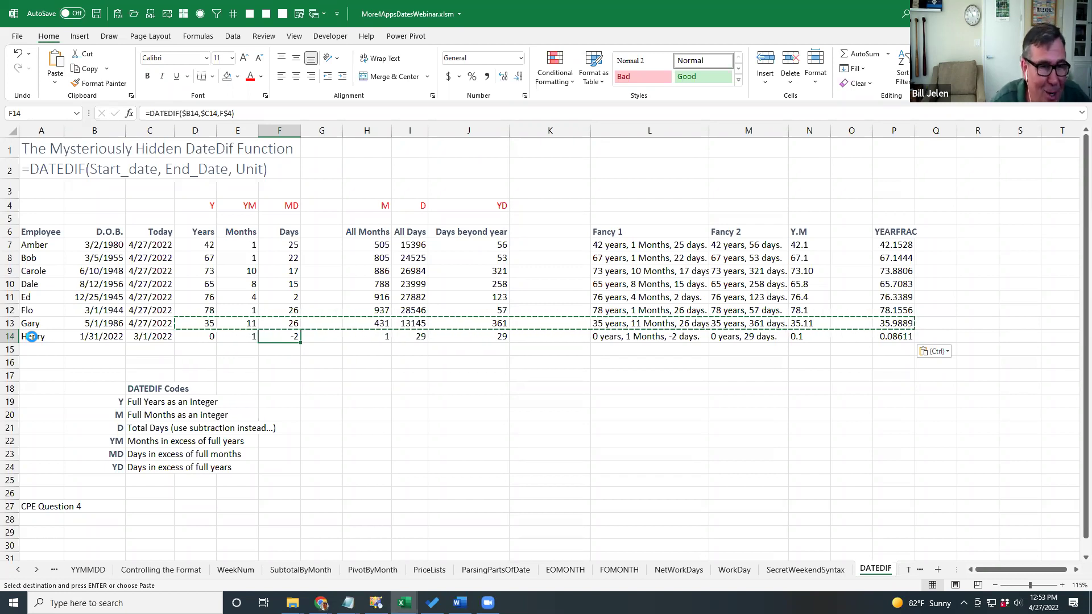
left_click(89, 337)
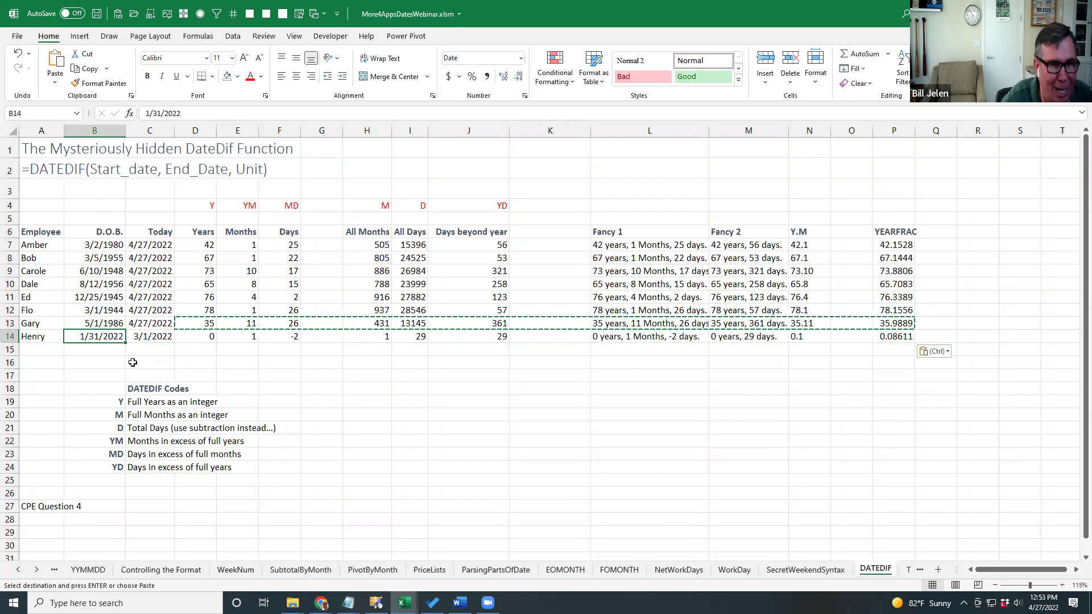
left_click(292, 335)
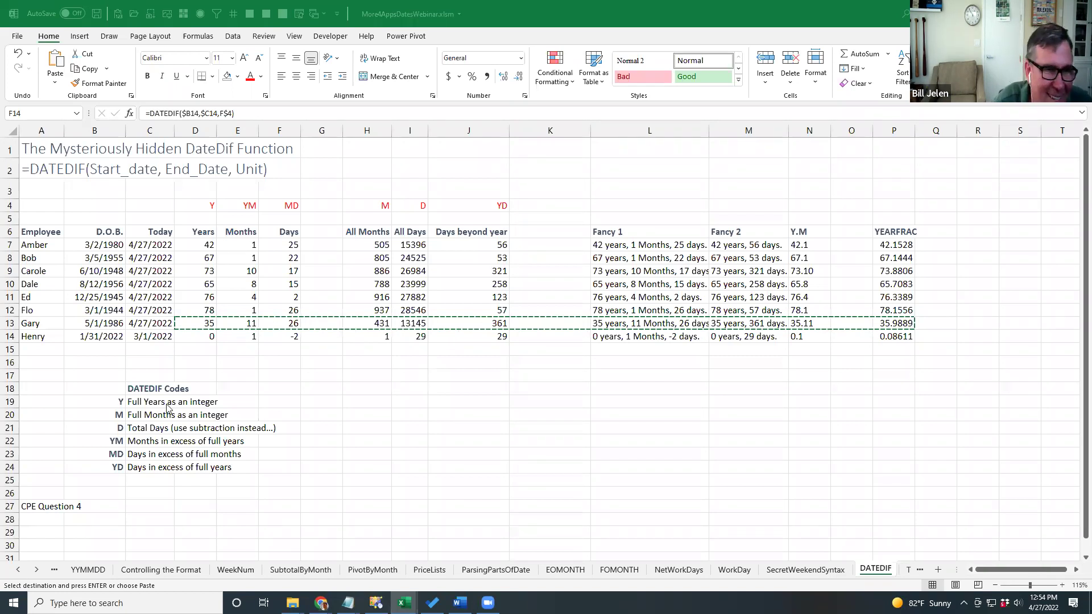
key("ctrl+v")
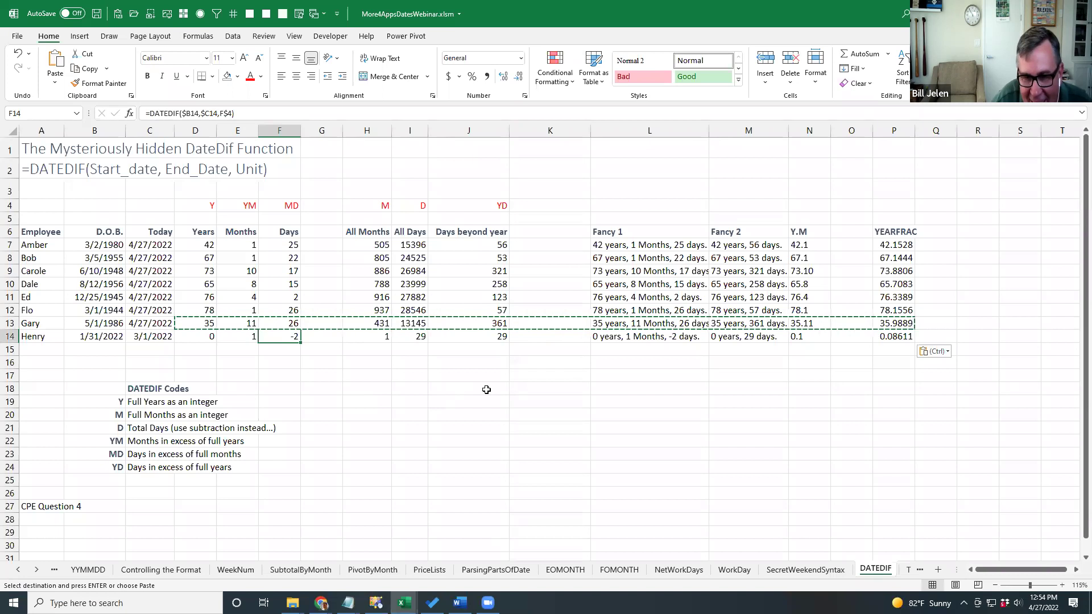
Go to the TimeSheet sheet, select the Format Cells screenshot, then select Total cell D9.
key("ctrl+Page_Down")
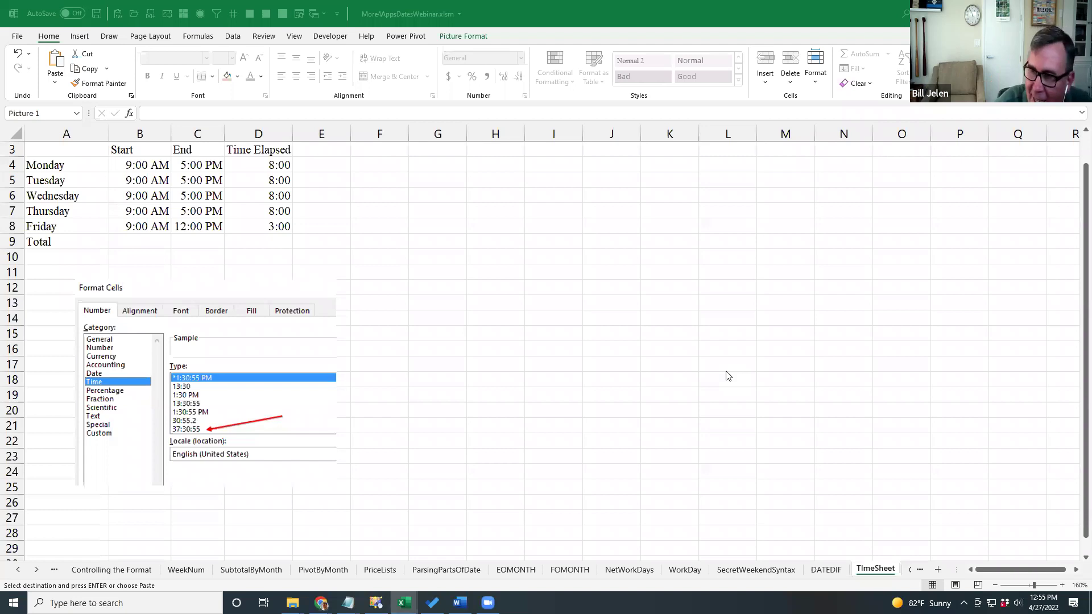
left_click(336, 280)
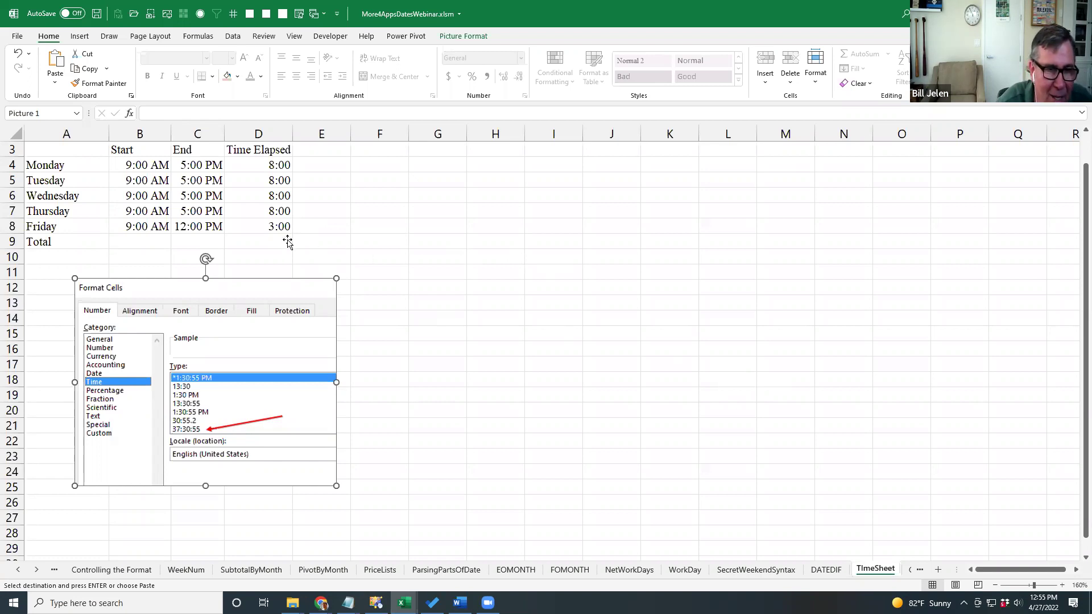
left_click(287, 241)
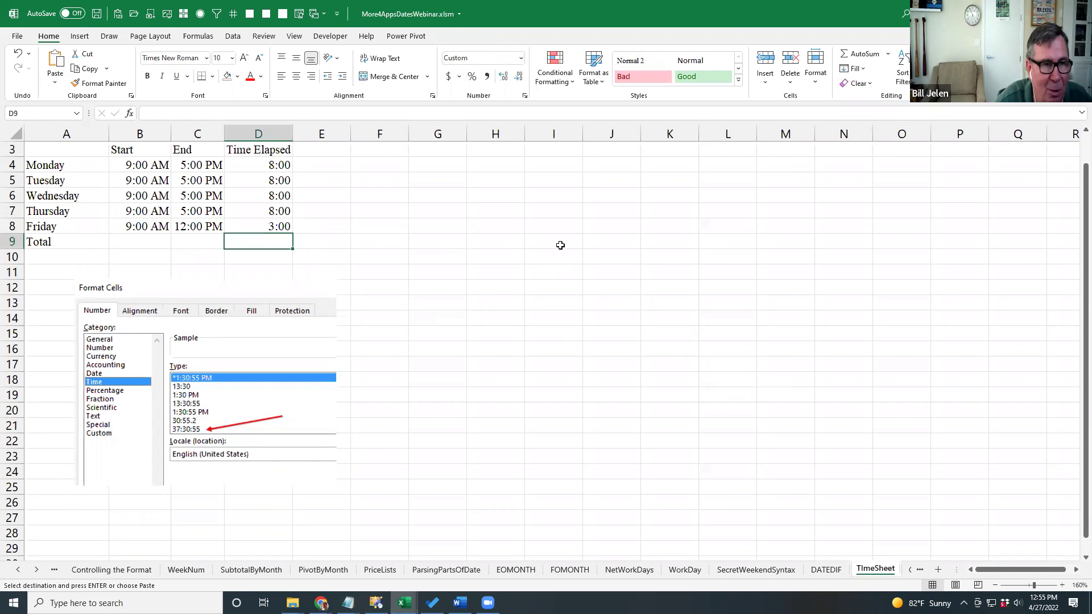
Check the elapsed-time formulas in D4:D8, then AutoSum them into D9, which shows 11:00.
left_click(265, 166)
left_click(266, 180)
left_click(267, 196)
left_click(268, 212)
left_click(271, 227)
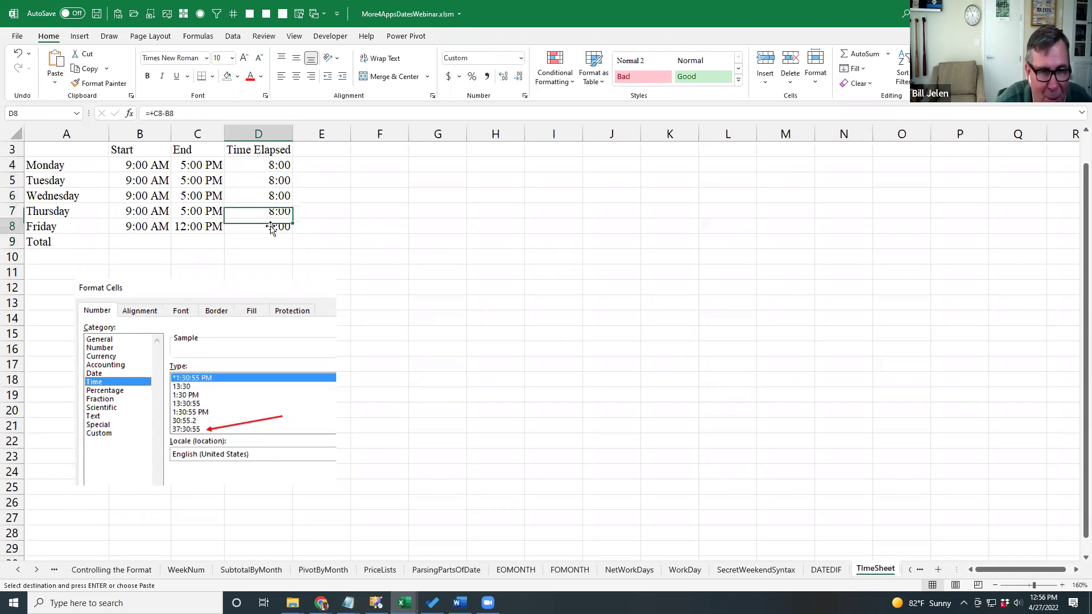
left_click(268, 243)
key("alt+equal")
key("Return")
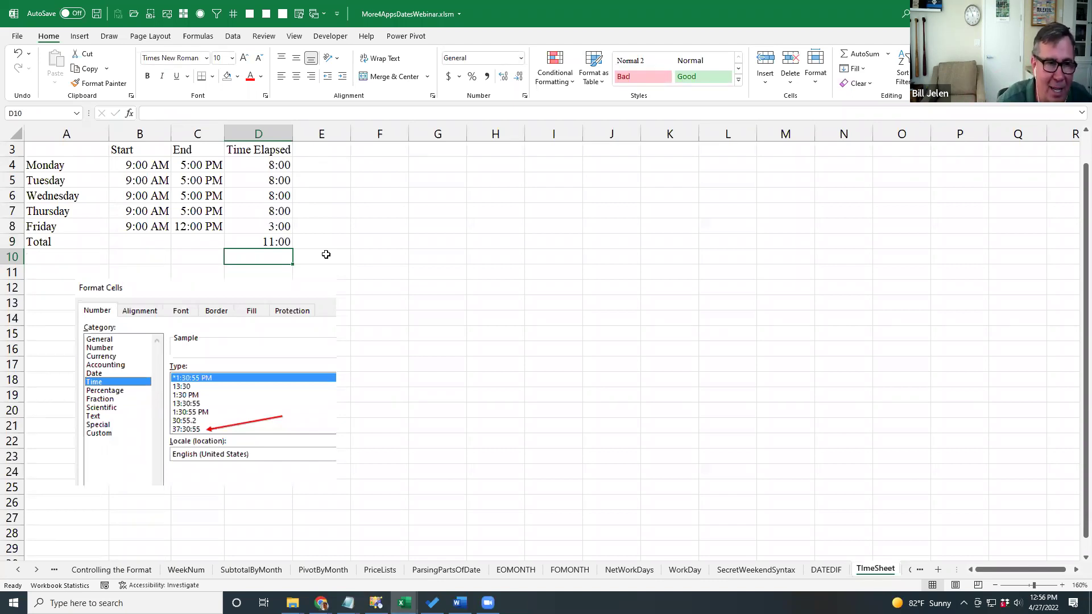
key("Up")
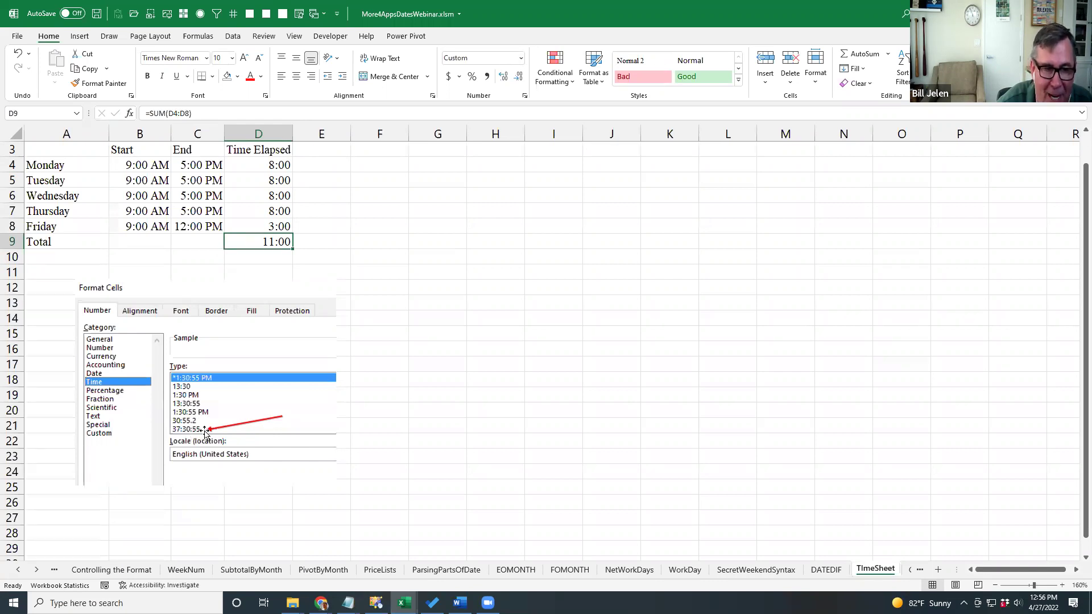
left_click(525, 96)
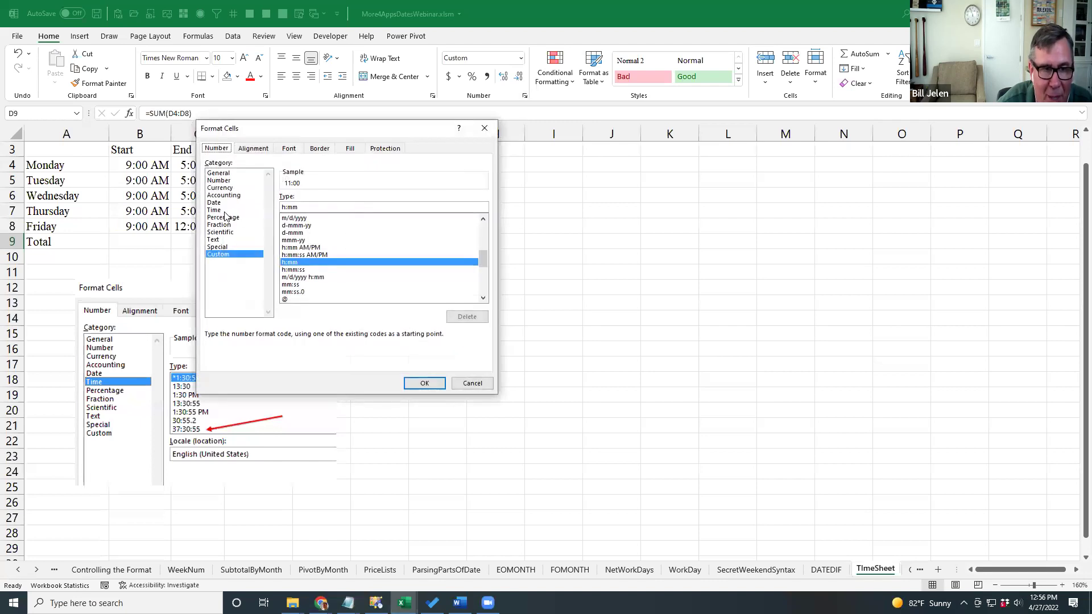
left_click(222, 210)
left_click(302, 251)
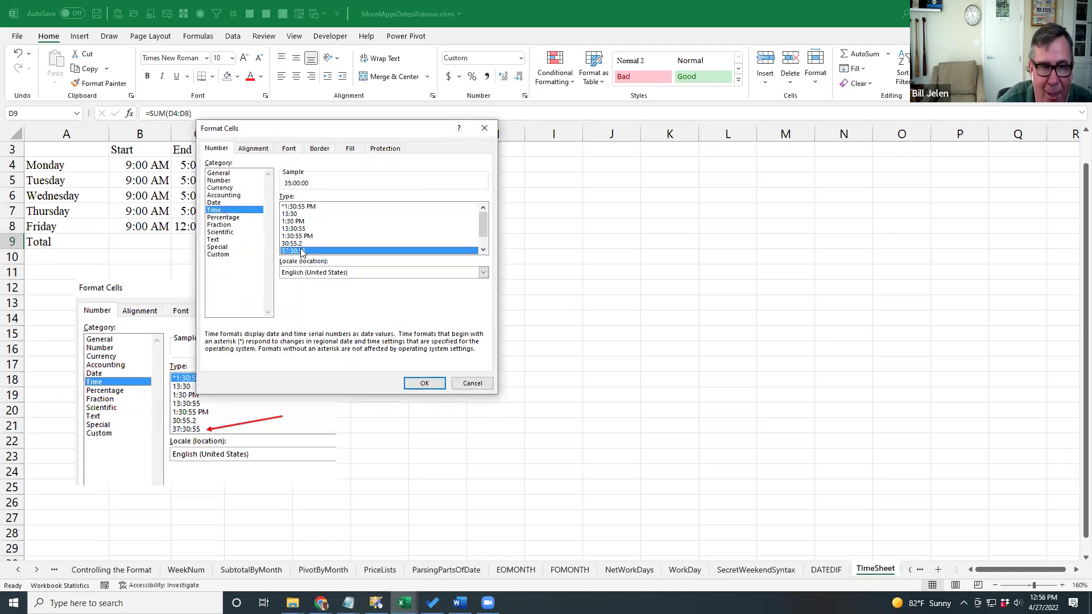
left_click(483, 251)
left_click(483, 251)
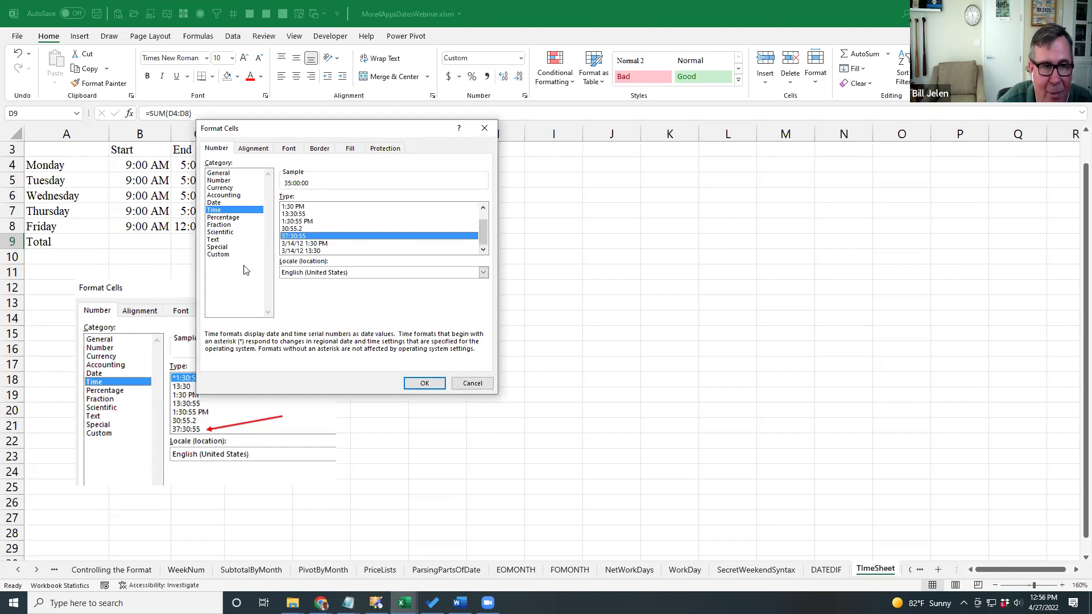
left_click(220, 255)
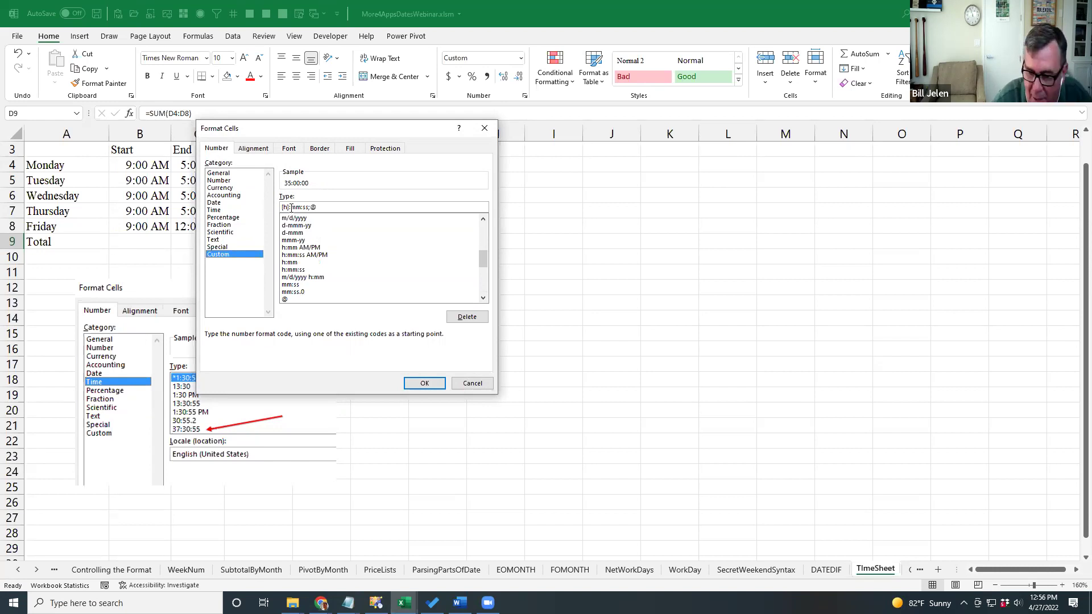
key("super+plus")
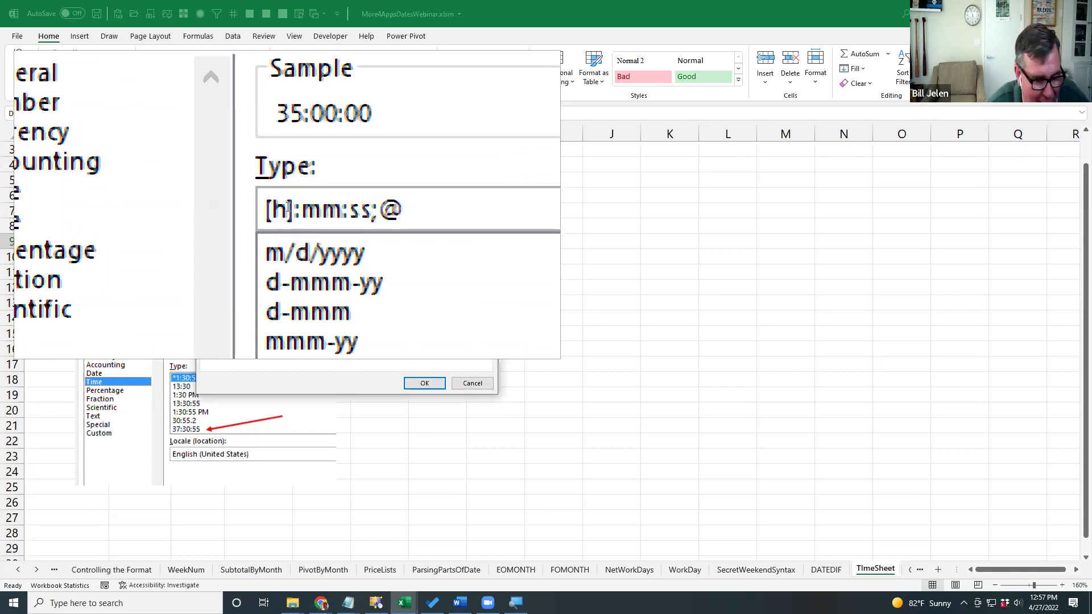
key("Escape")
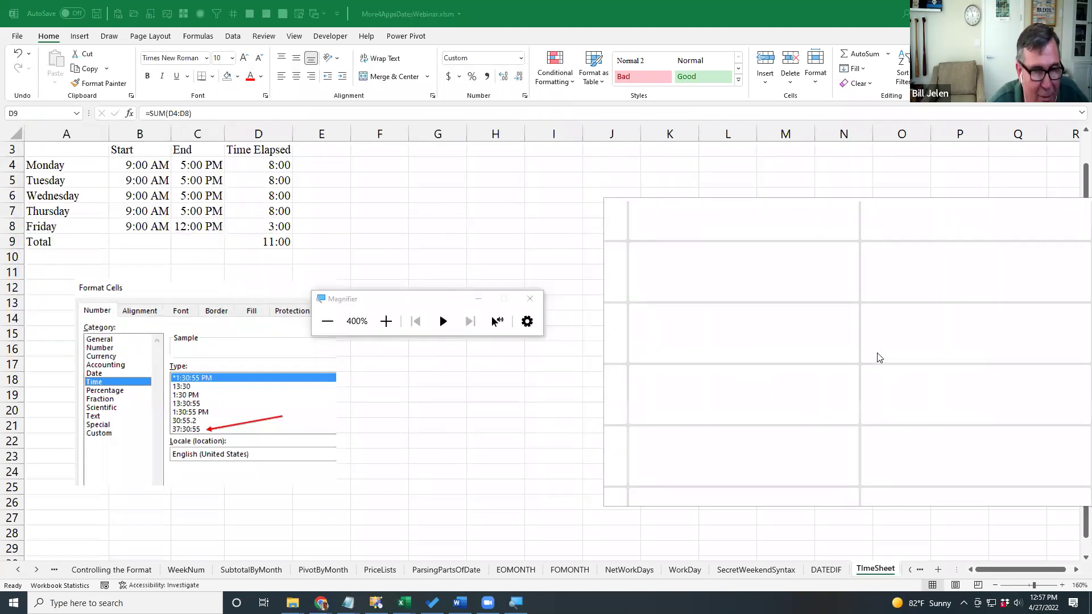
key("super+Escape")
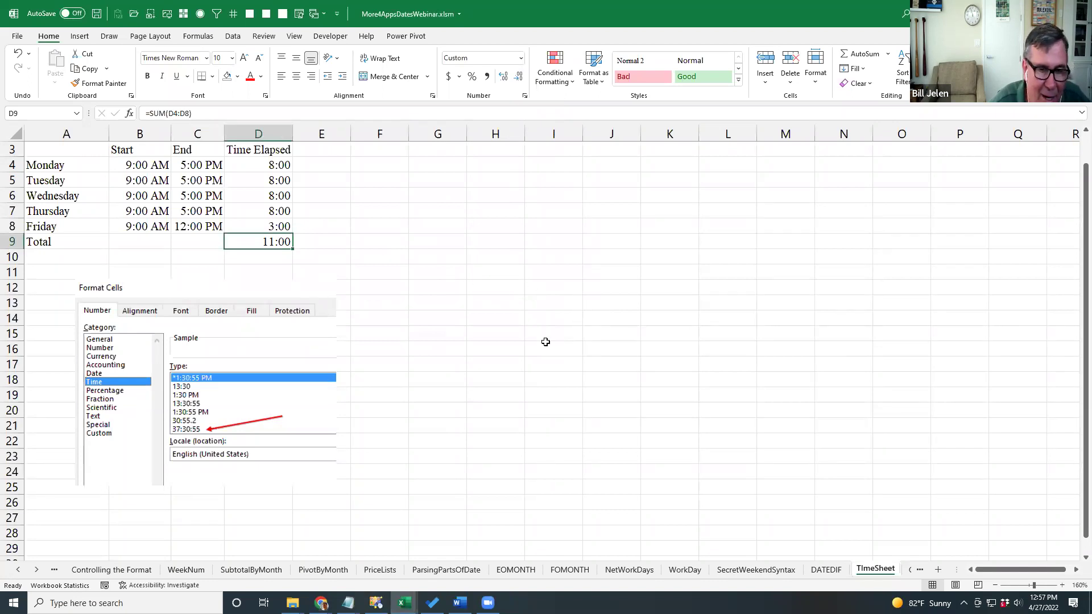
key("ctrl+Page_Down")
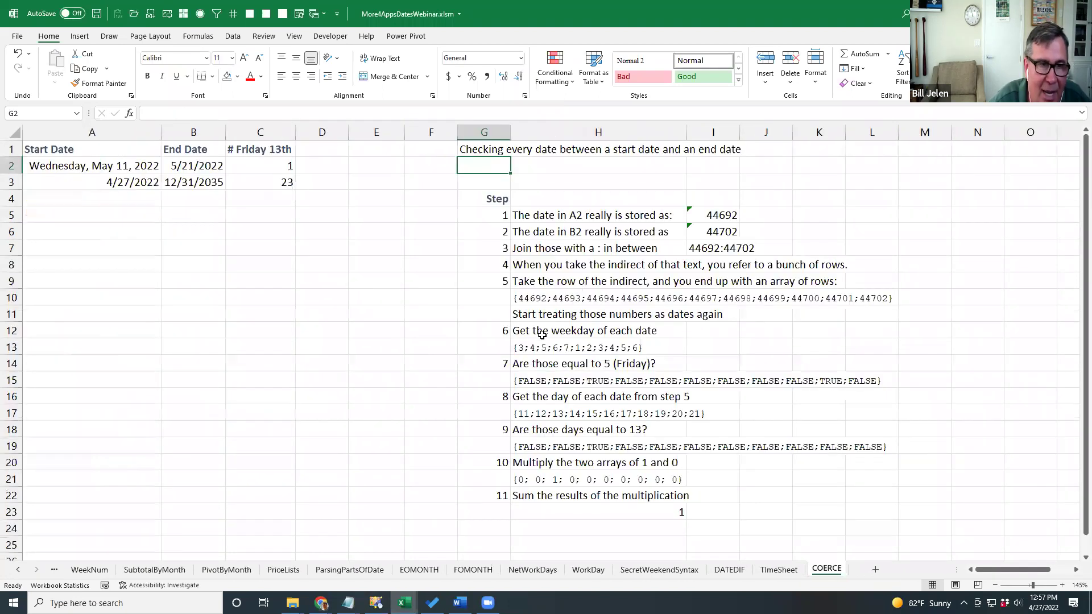
key("ctrl+Page_Up")
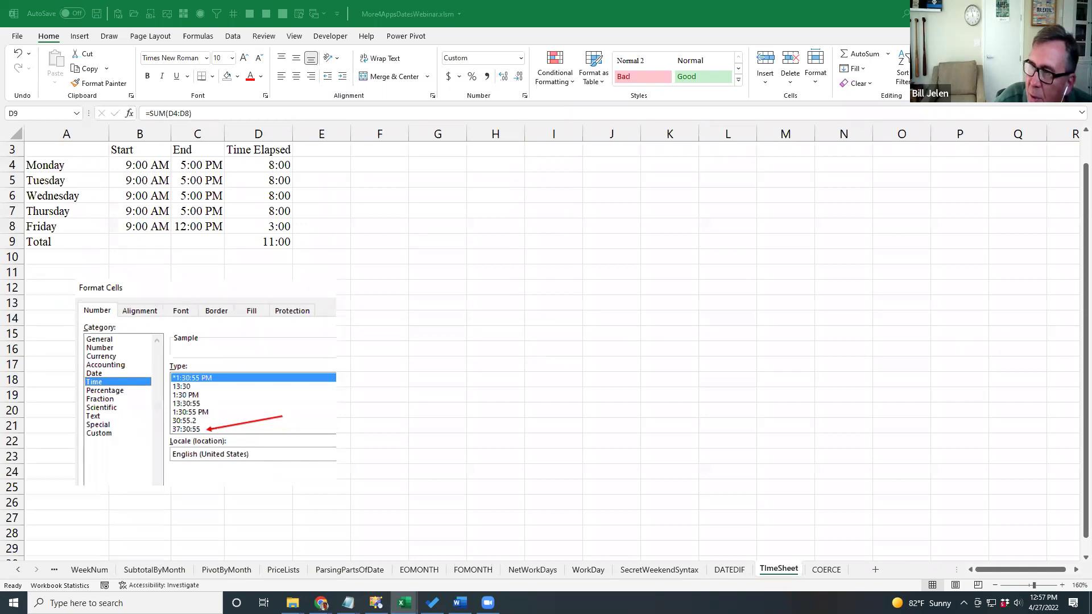
Insert a blank column before Time Elapsed, then delete it again.
left_click(438, 179)
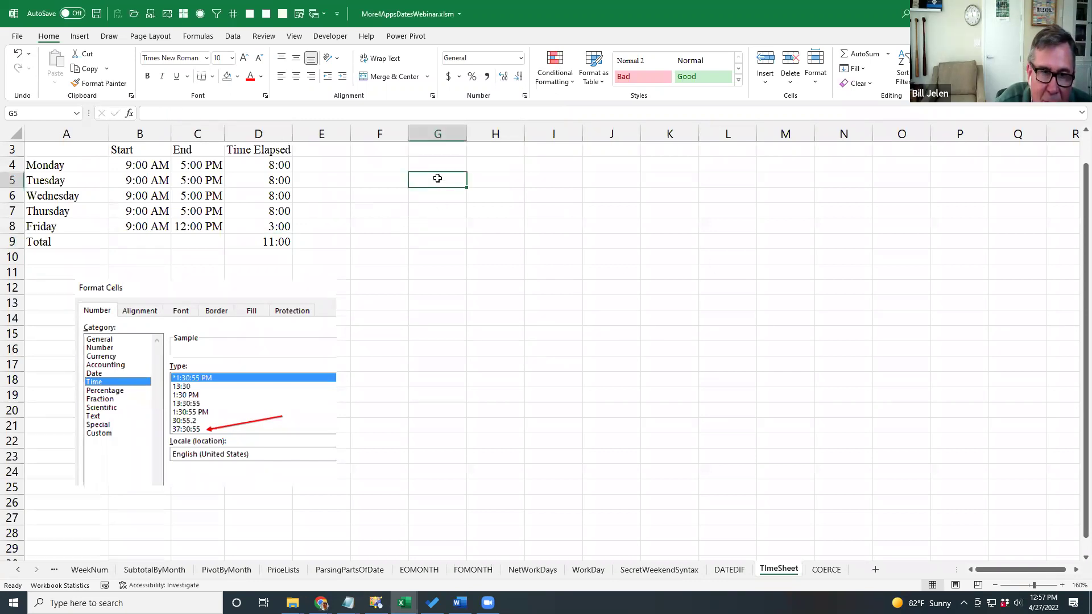
left_click(273, 149)
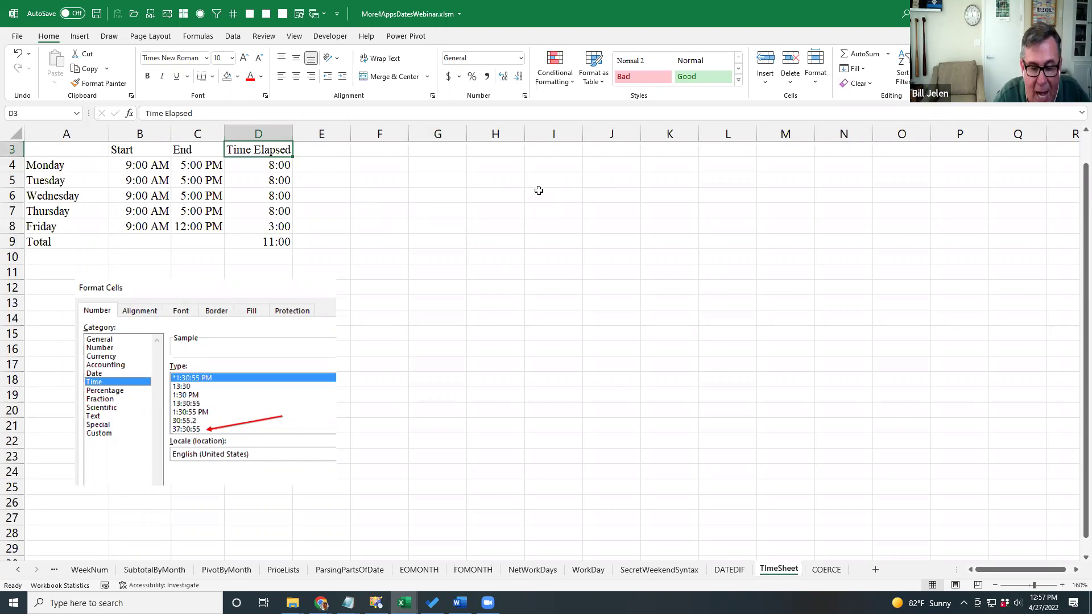
key("alt")
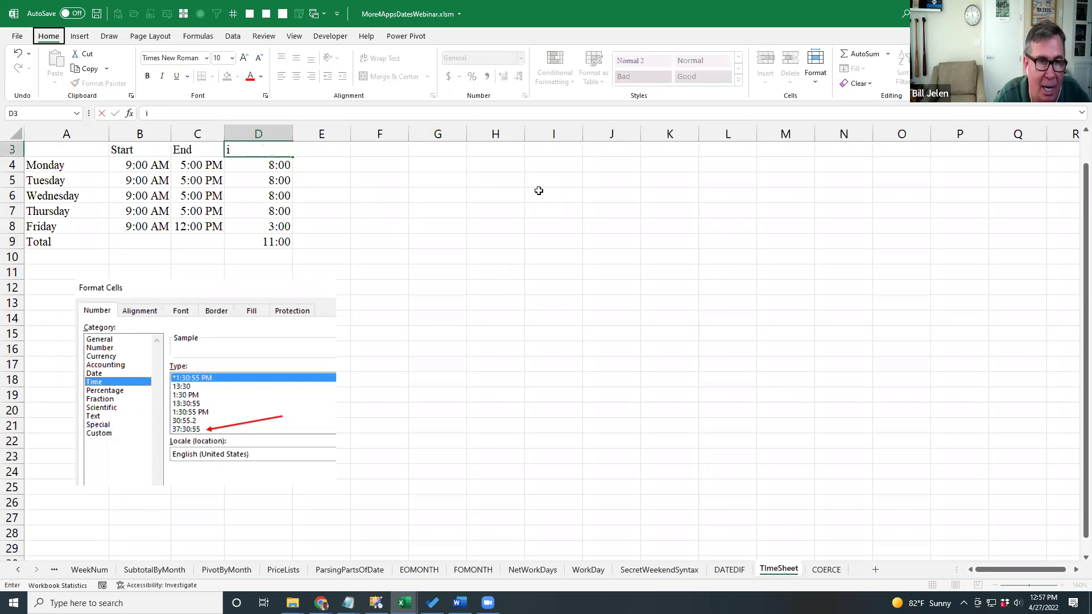
key("i")
key("c")
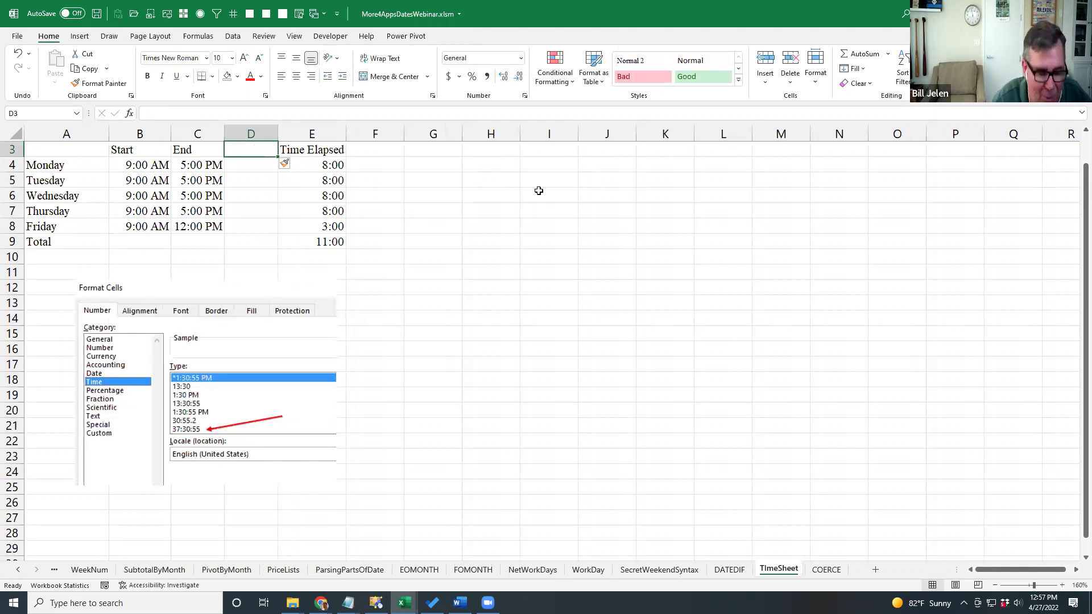
key("alt")
key("e")
key("d")
key("c")
key("Return")
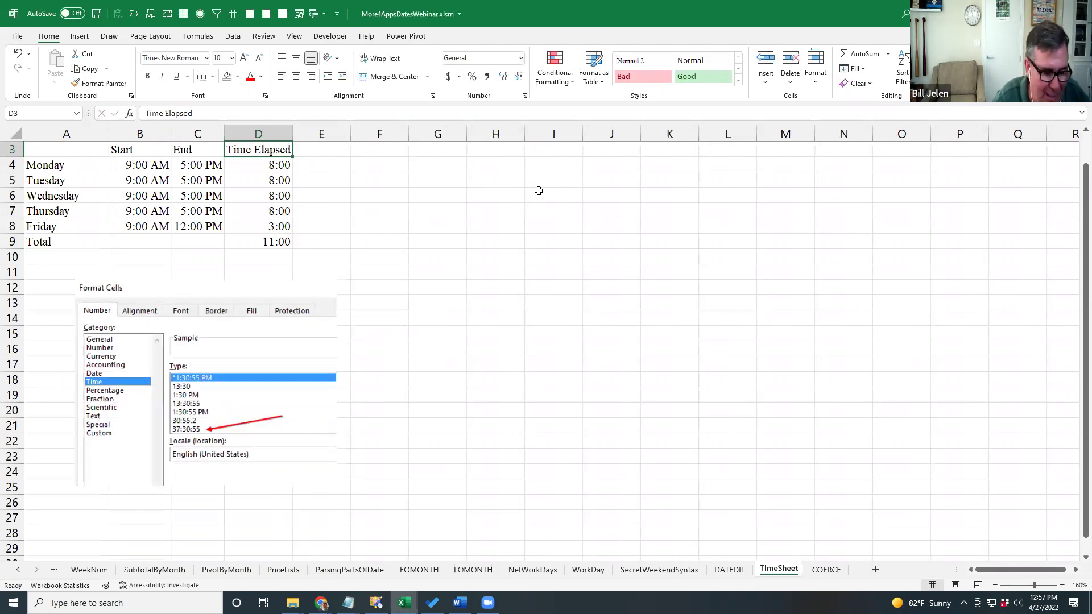
Insert blank columns before column D to push Time Elapsed right, and start new workbook Book14.
key("ctrl+space")
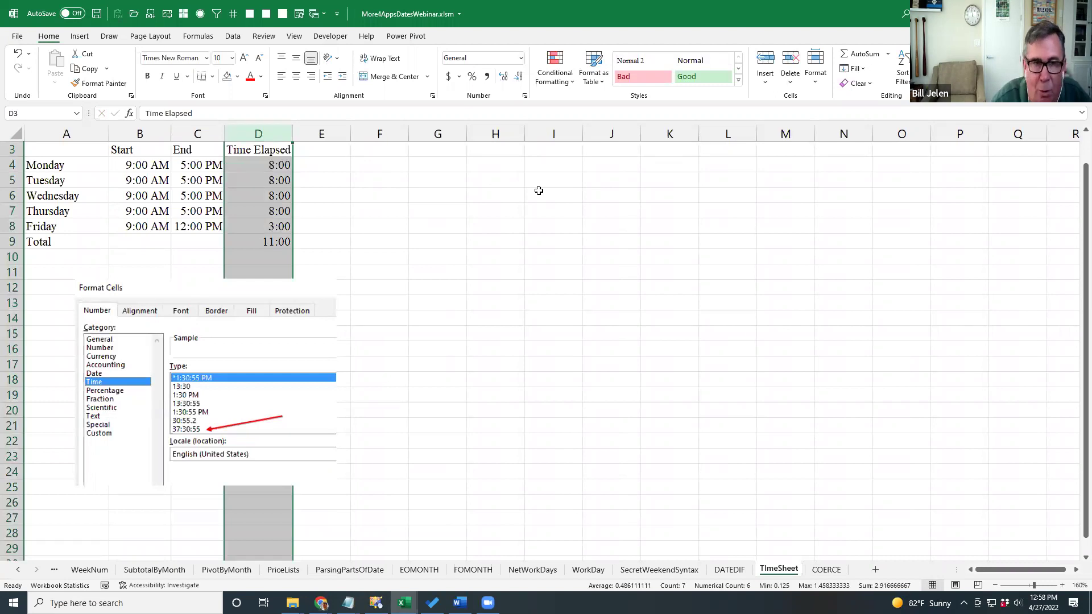
key("ctrl+shift+equal")
key("ctrl+shift+equal")
key("ctrl+shift+equal")
key("ctrl+shift+equal")
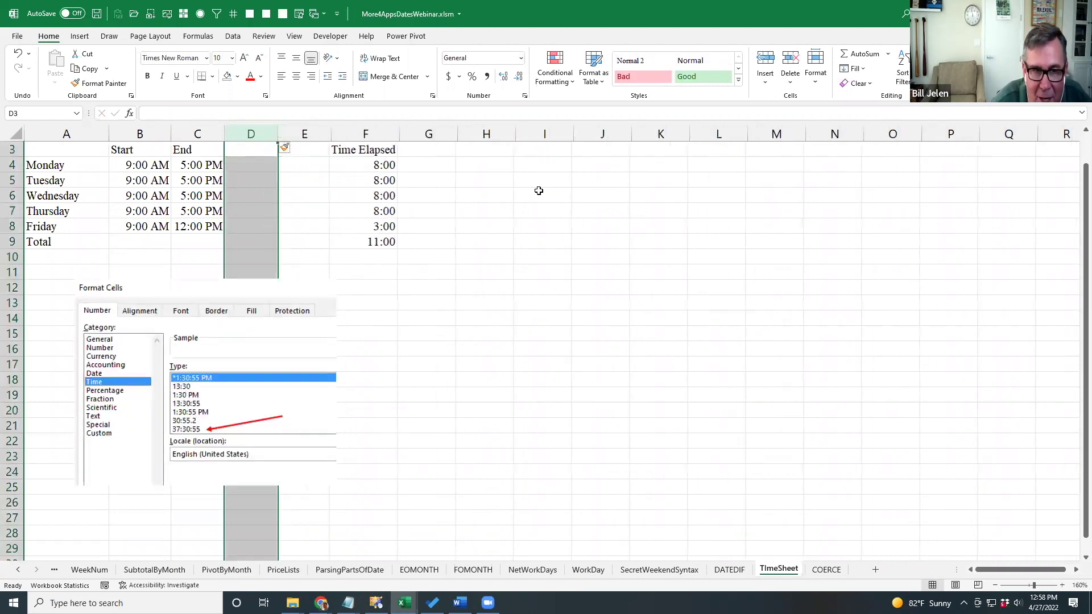
key("ctrl+shift+equal")
key("ctrl+shift+equal")
key("ctrl+shift+equal")
key("ctrl+shift+equal")
key("ctrl+shift+equal")
key("ctrl+shift+equal")
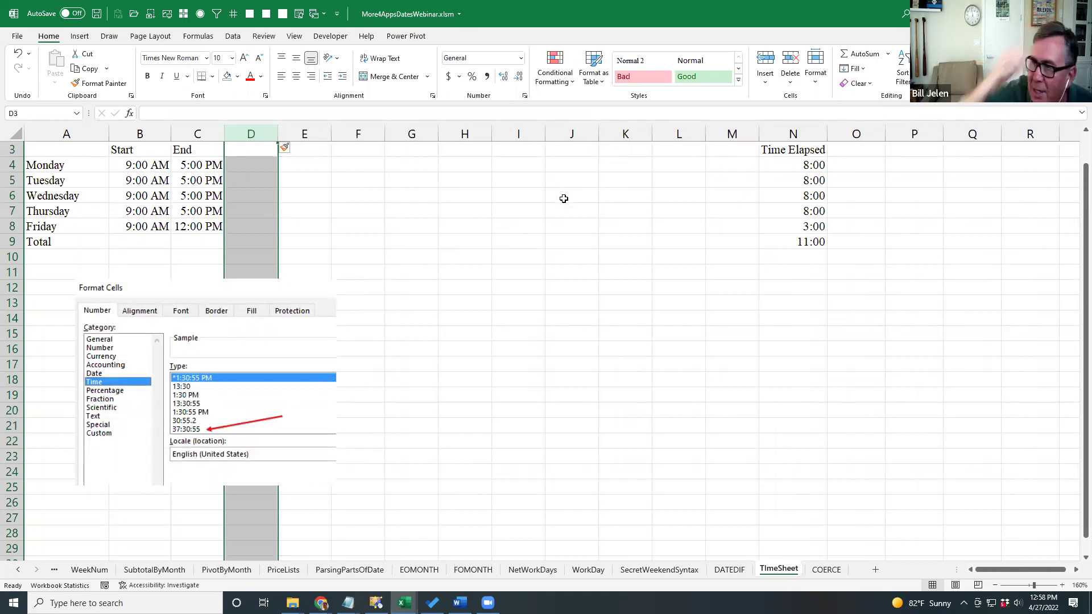
key("ctrl+n")
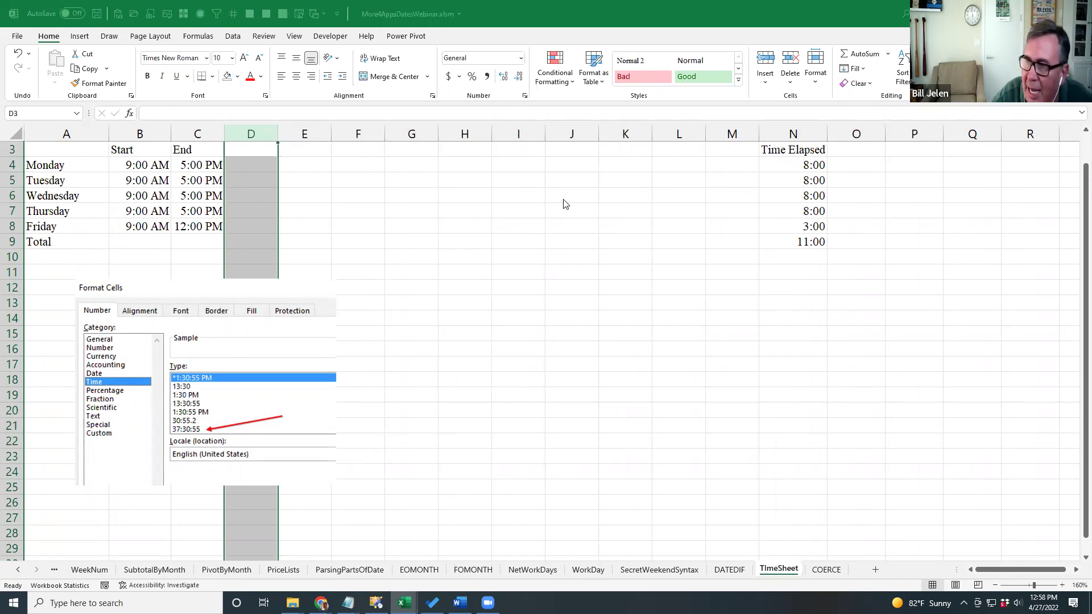
Enter '01/25/2021 16:00:00 PST' in H3 and fill it down through H23.
left_click(290, 163)
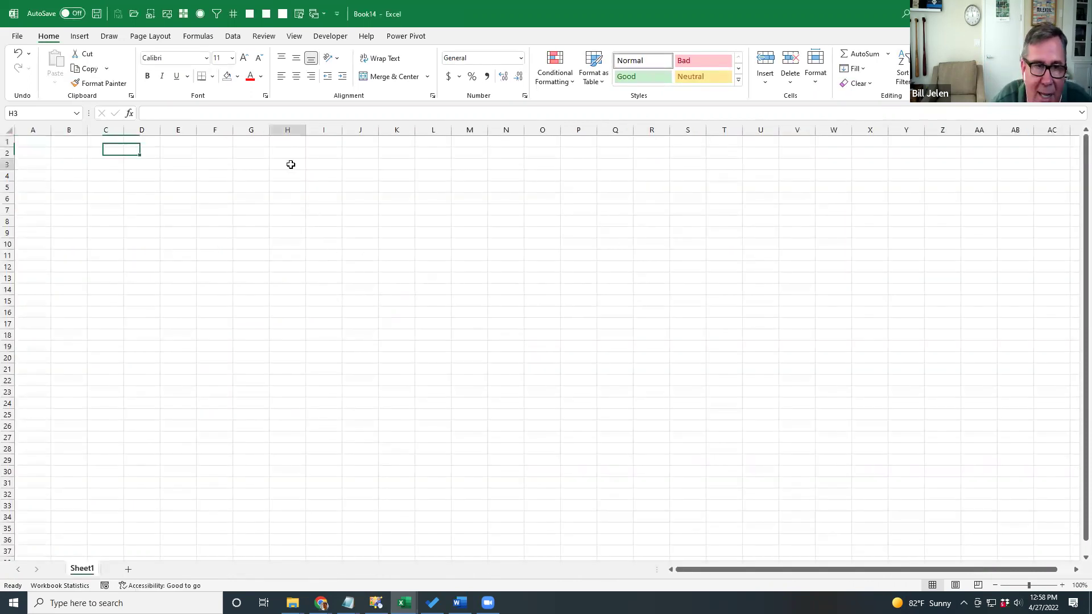
type("'01/25/2021 16:00:")
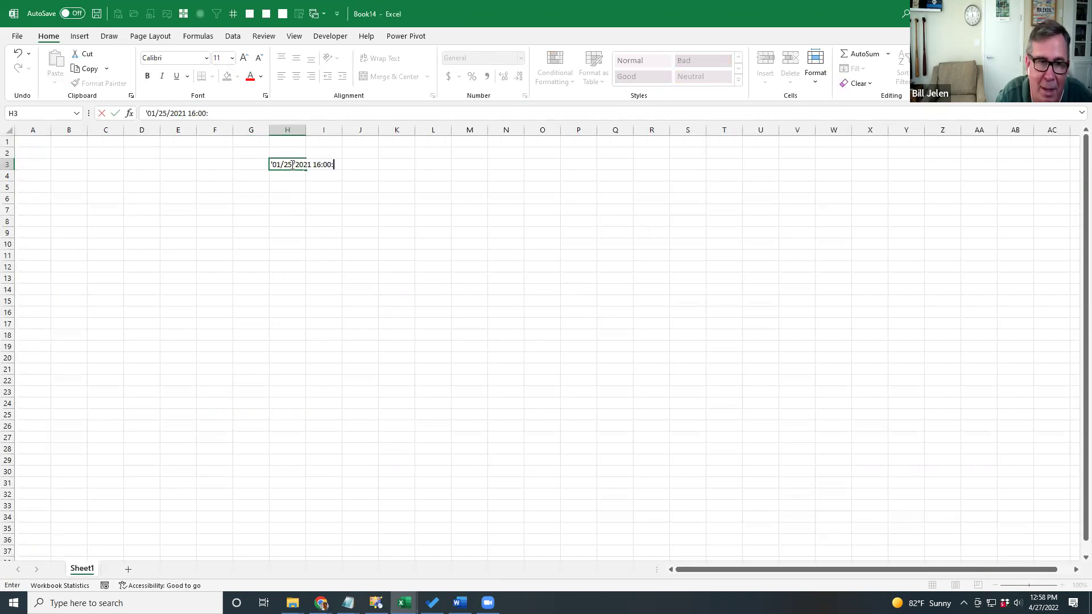
key("BackSpace")
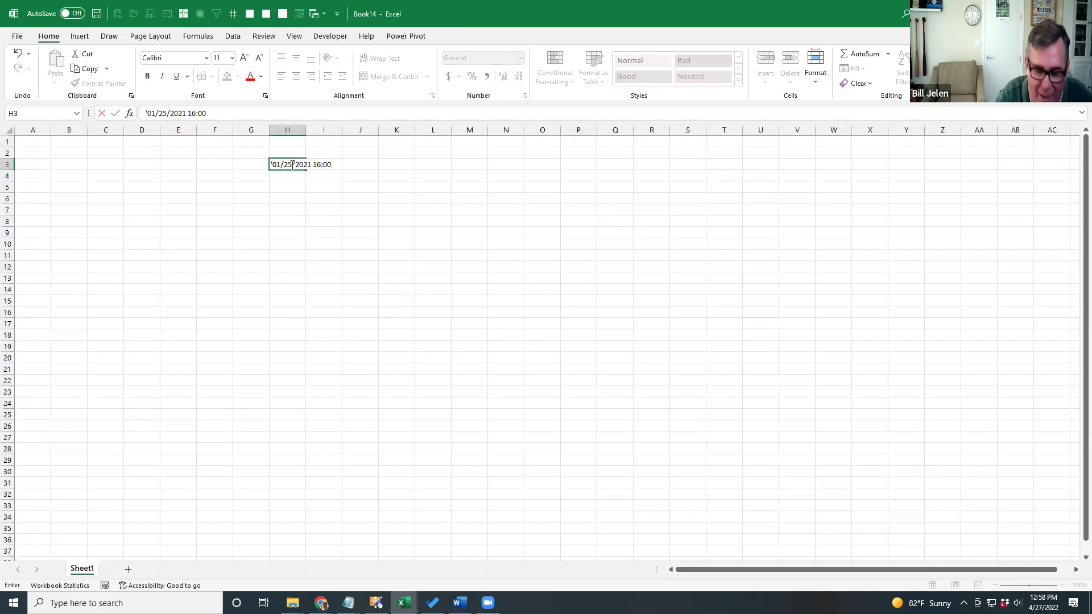
type(":00 PST")
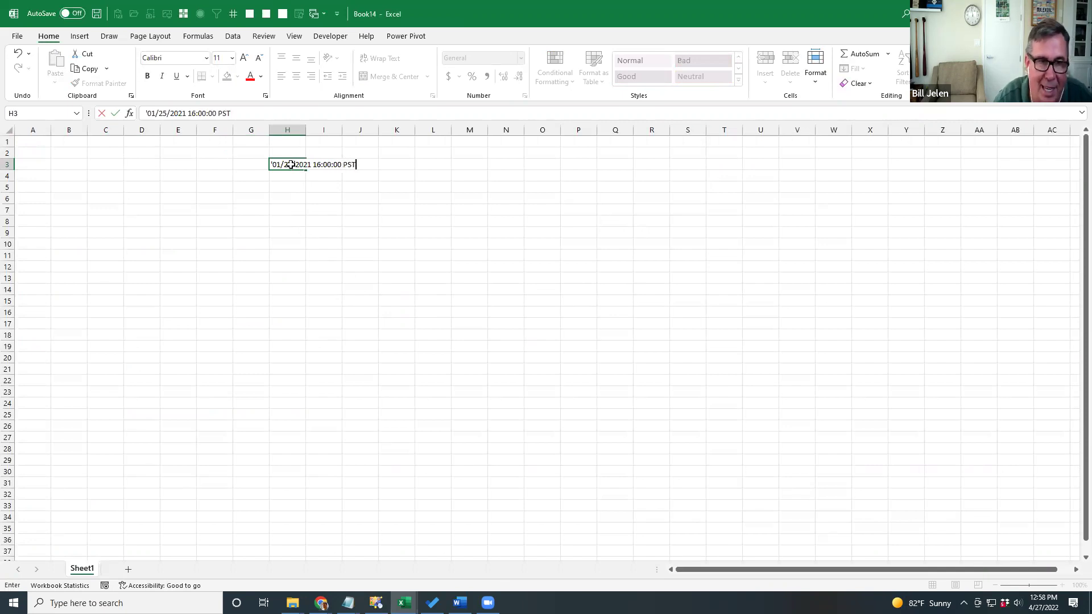
key("ctrl+Return")
key("ctrl+c")
key("shift+Down")
key("shift+Down")
key("shift+Down")
key("shift+Down")
key("shift+Down")
key("shift+Down")
key("shift+Down")
key("shift+Down")
key("shift+Down")
key("shift+Down")
key("shift+Down")
key("shift+Down")
key("shift+Down")
key("shift+Down")
key("shift+Down")
key("shift+Down")
key("shift+Down")
key("shift+Down")
key("shift+Down")
key("shift+Down")
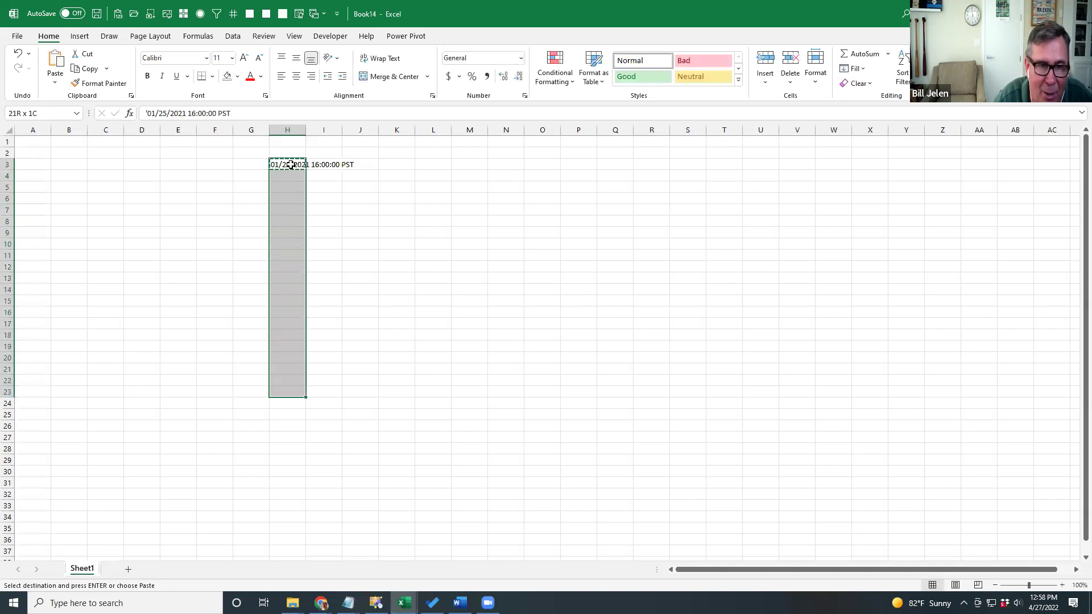
key("ctrl+v")
key("Up")
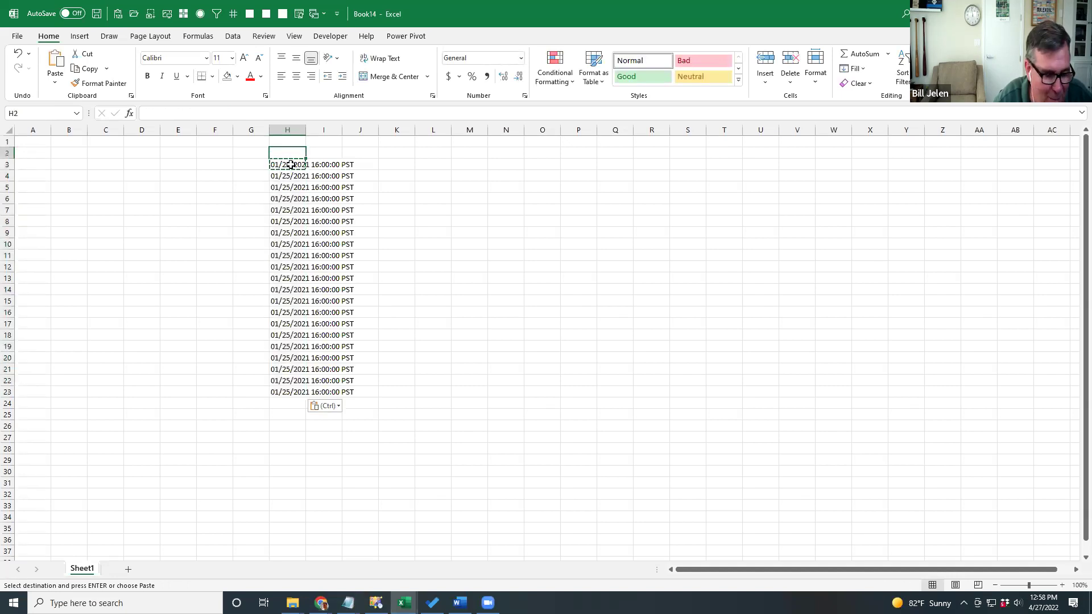
Add a bold 'Date' header in H2, copy H2:H23 to column N, and reselect H3:H23.
type("Date")
key("ctrl+Return")
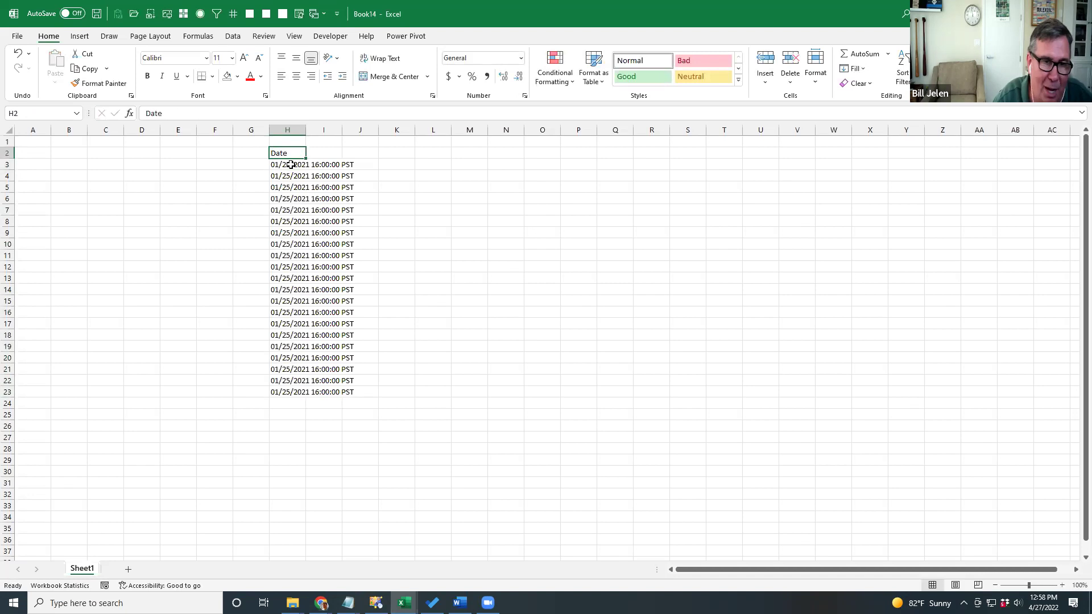
key("ctrl+b")
key("ctrl+shift+Down")
key("ctrl+c")
key("Right")
key("Right")
key("Right")
key("Right")
key("Right")
key("Right")
key("ctrl+v")
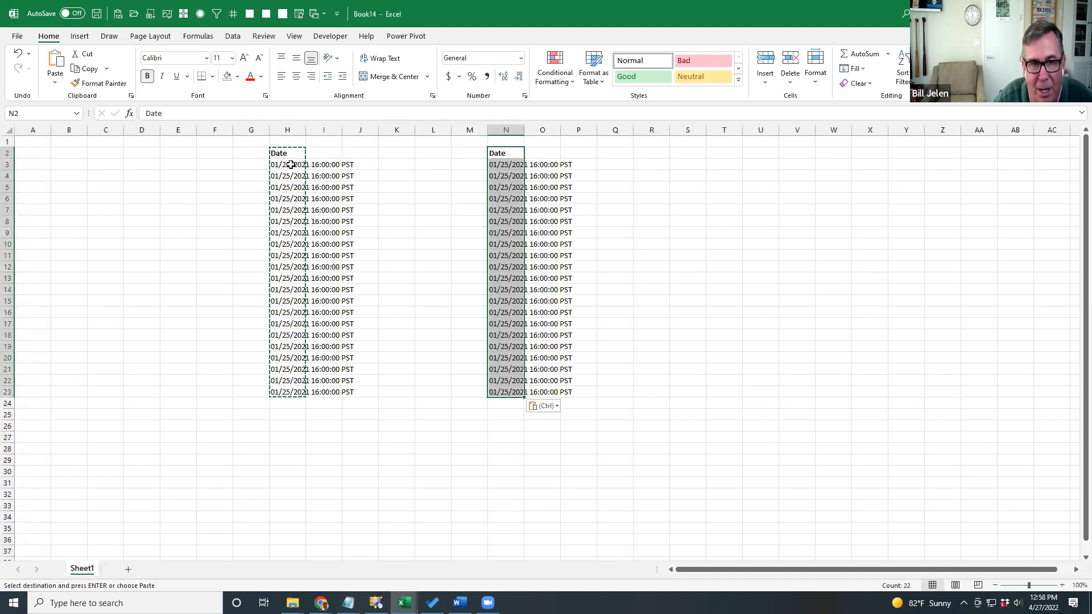
key("Left")
key("Left")
key("Left")
key("Left")
key("Left")
key("Left")
key("Left")
key("Left")
left_click(290, 165)
key("ctrl+shift+Down")
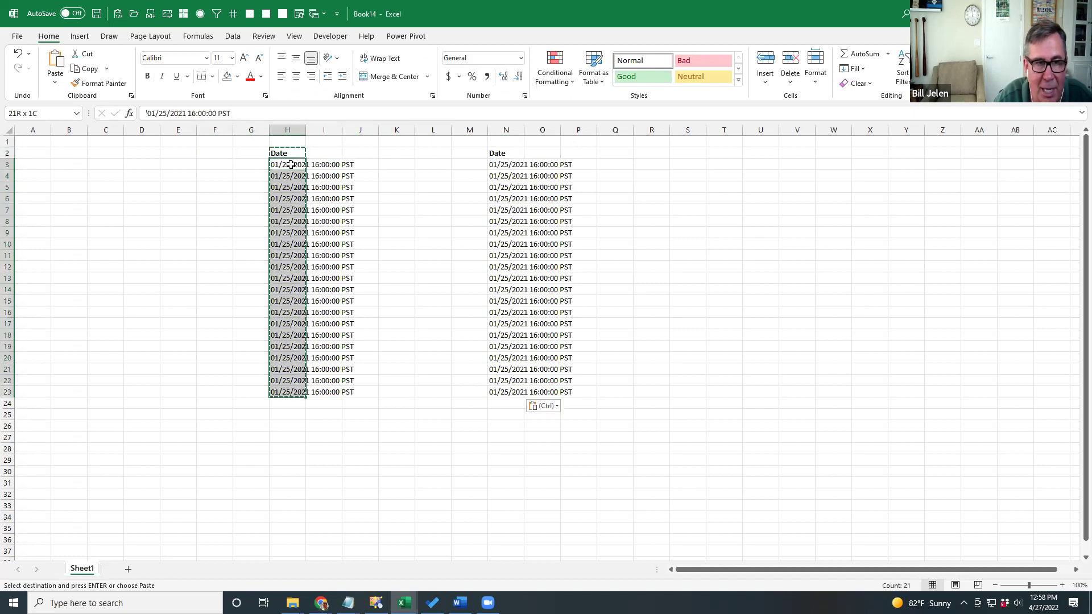
Convert H3:H23 with Text to Columns, removing all breaks and using MDY date format.
left_click(233, 36)
left_click(704, 77)
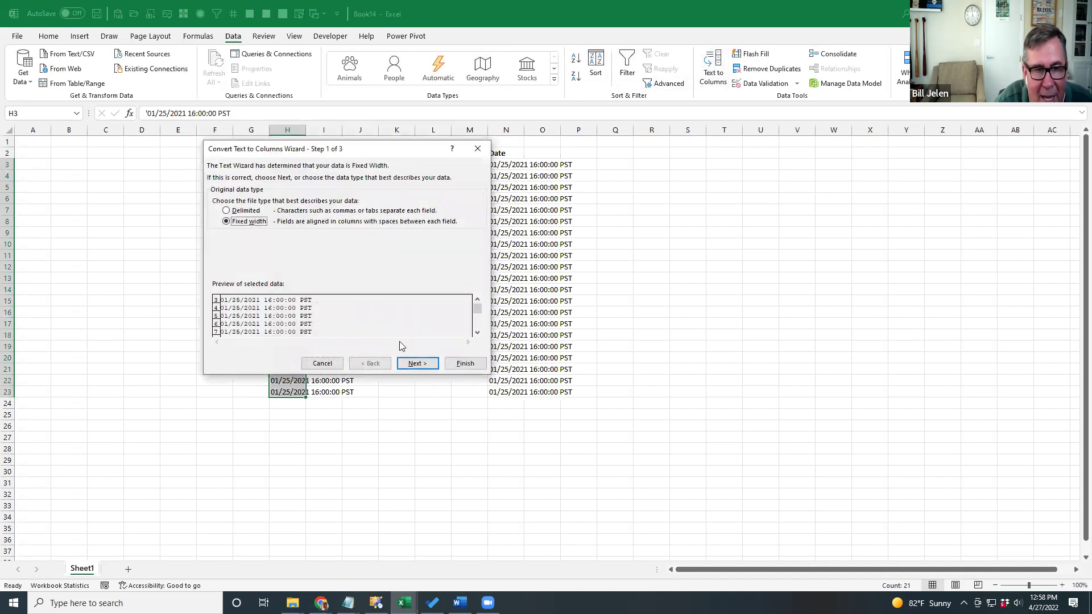
left_click(420, 365)
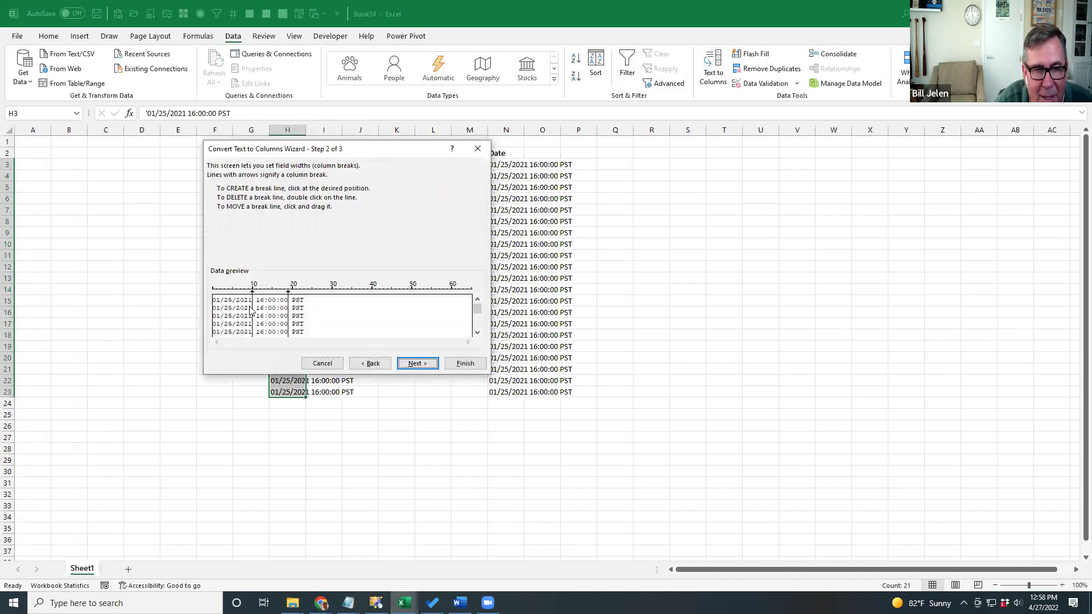
double_click(252, 312)
double_click(288, 314)
left_click(416, 365)
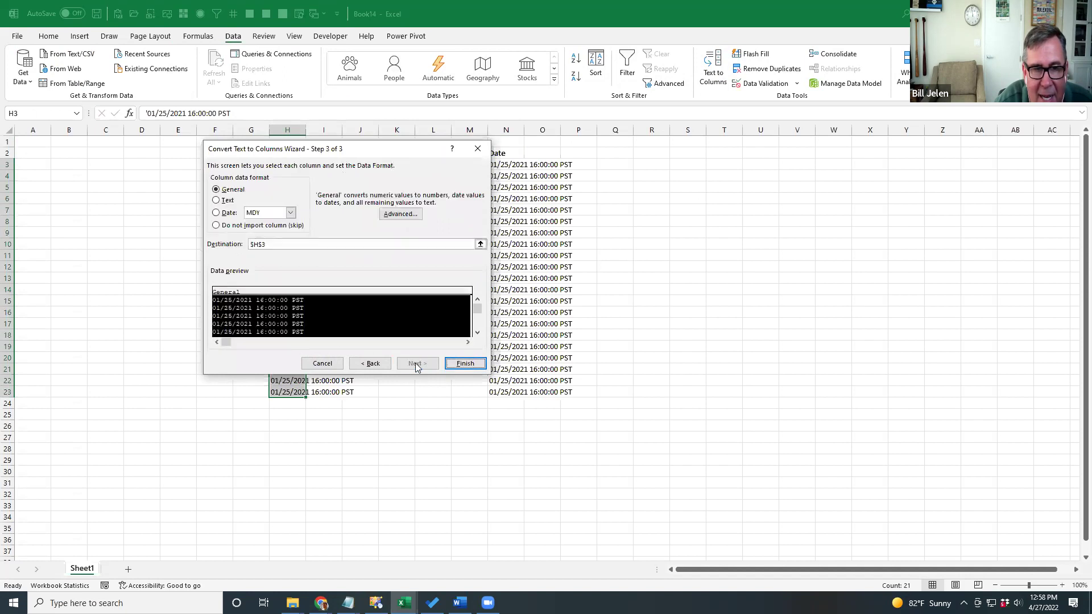
left_click(229, 213)
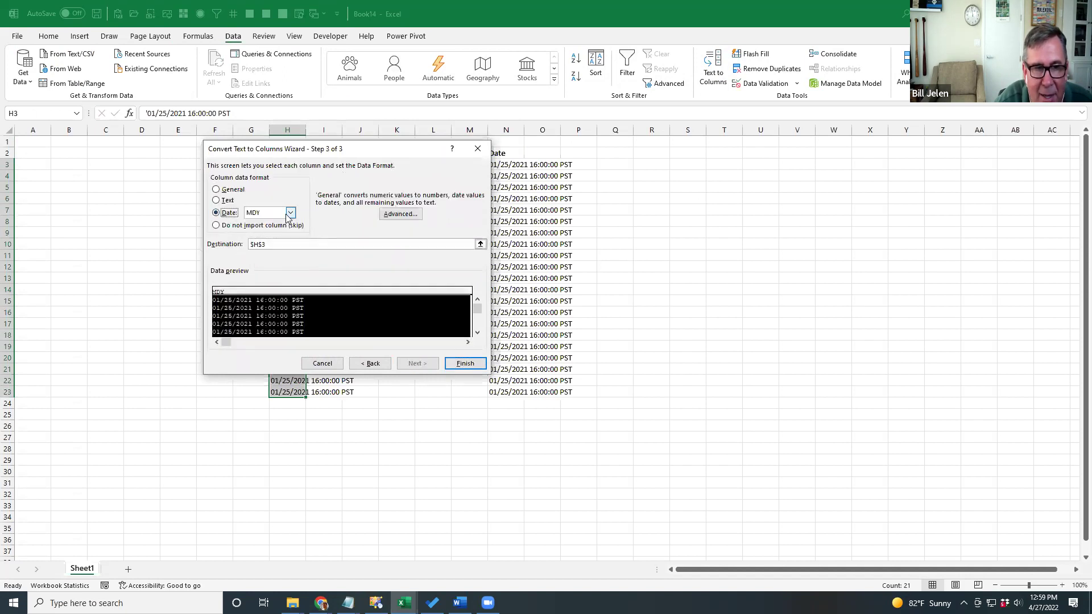
left_click(462, 363)
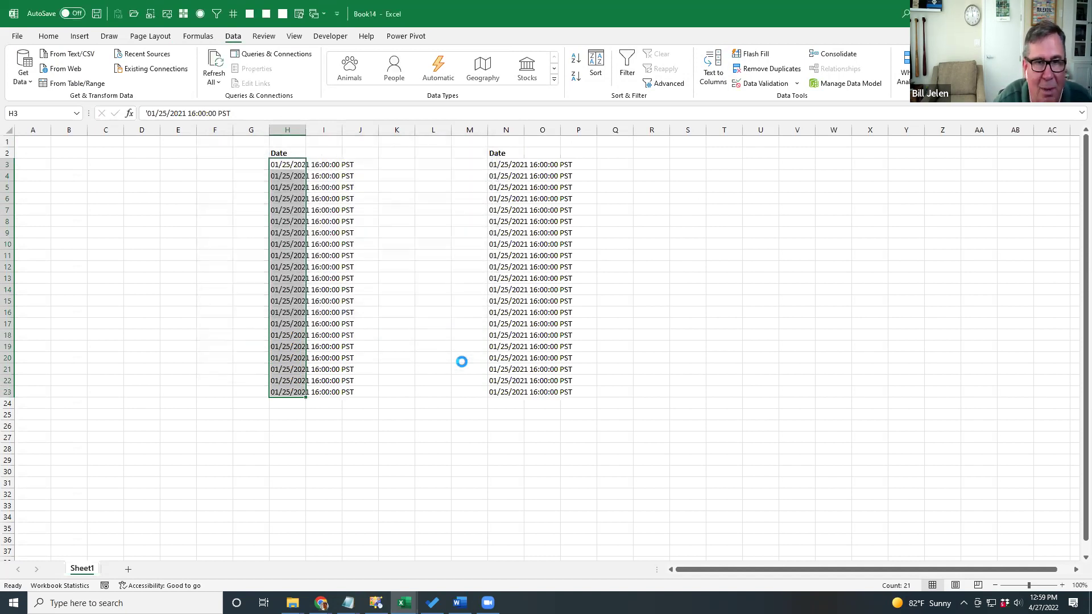
Turn the Date list starting at N2 into a table.
left_click(500, 164)
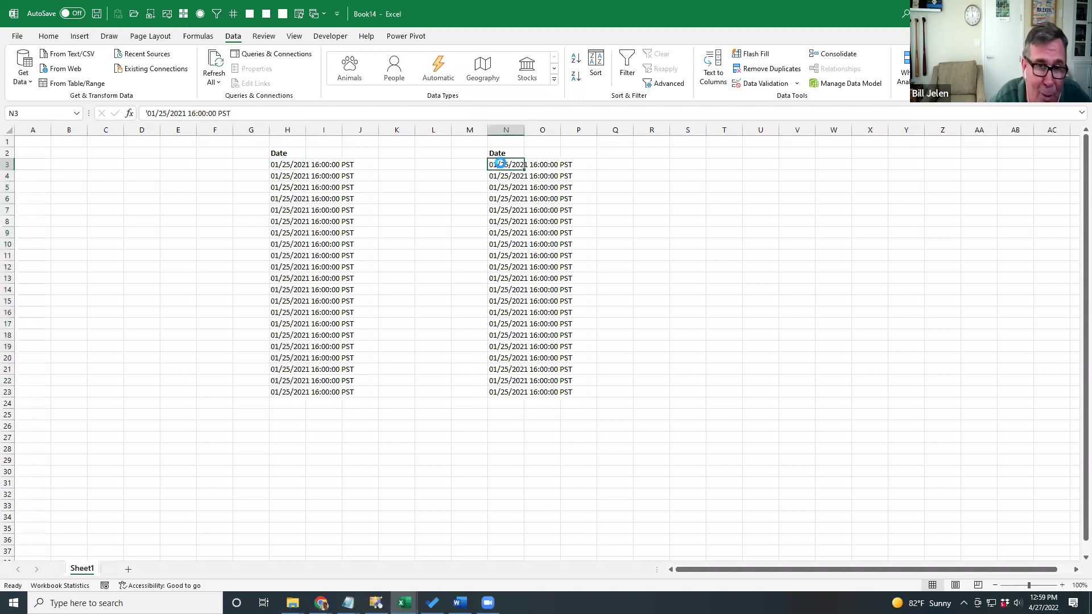
key("Up")
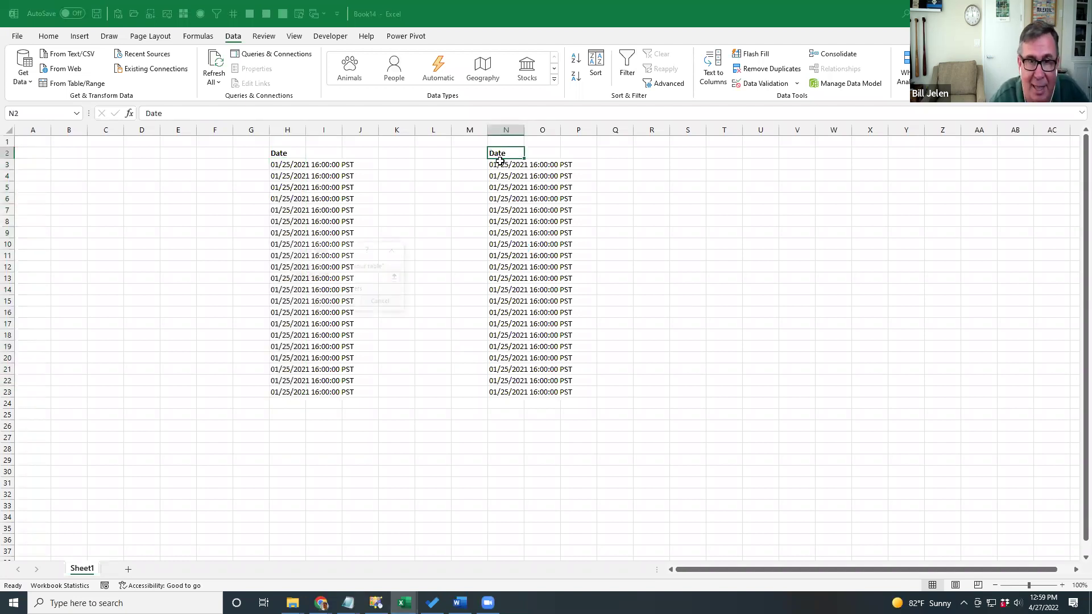
key("ctrl+t")
key("Return")
left_click(233, 36)
left_click(81, 84)
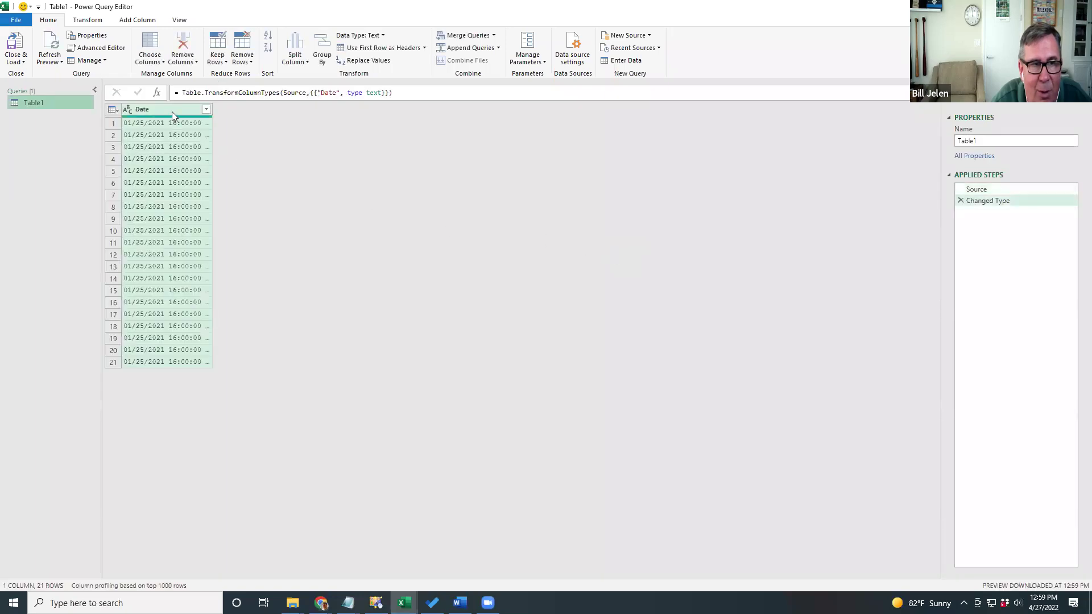
left_click(88, 20)
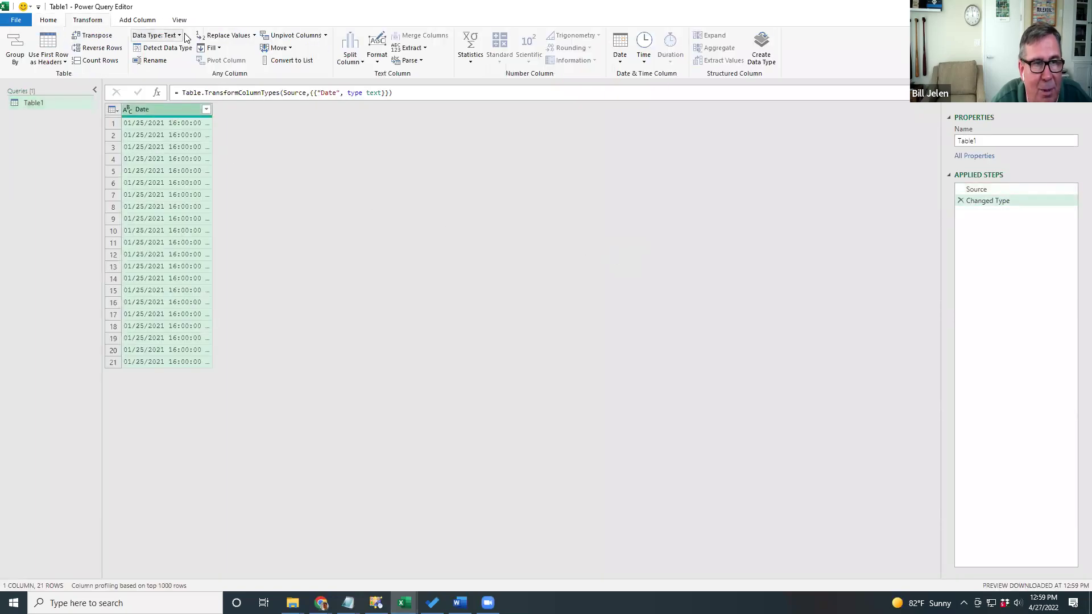
left_click(179, 36)
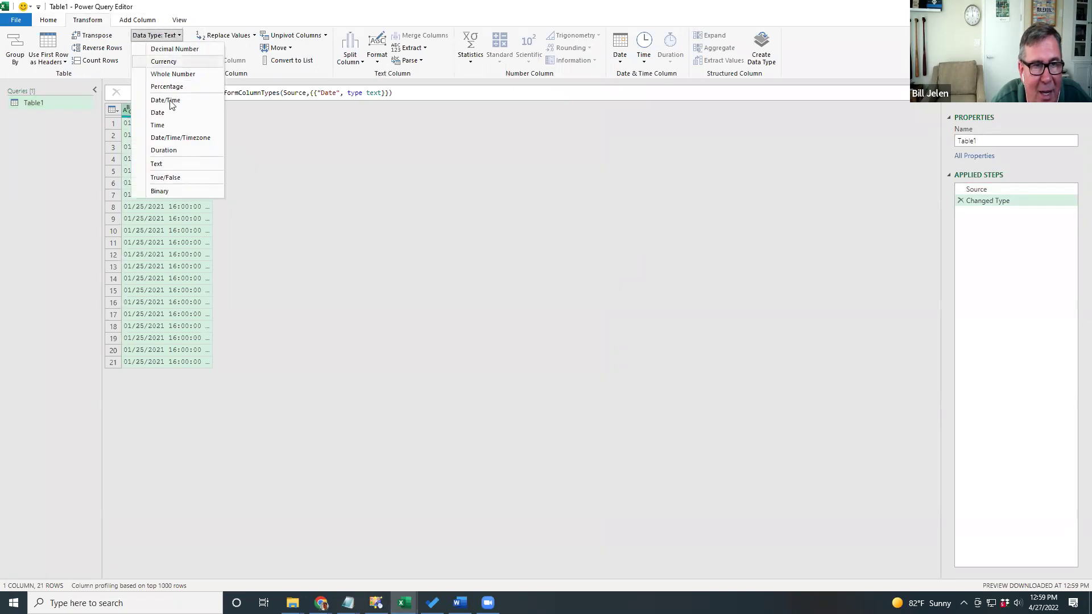
left_click(171, 139)
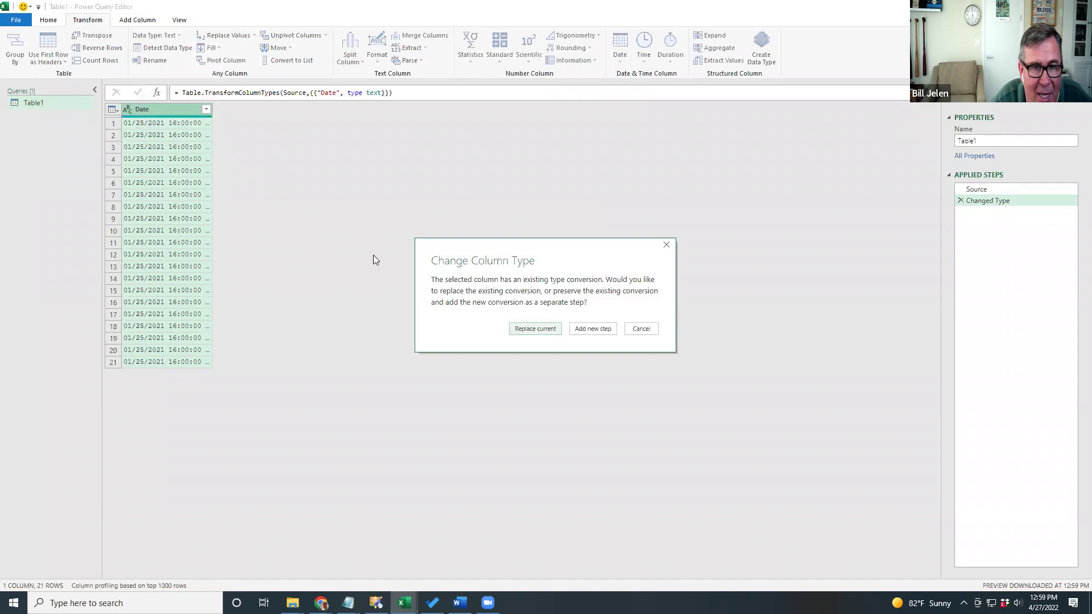
left_click(518, 329)
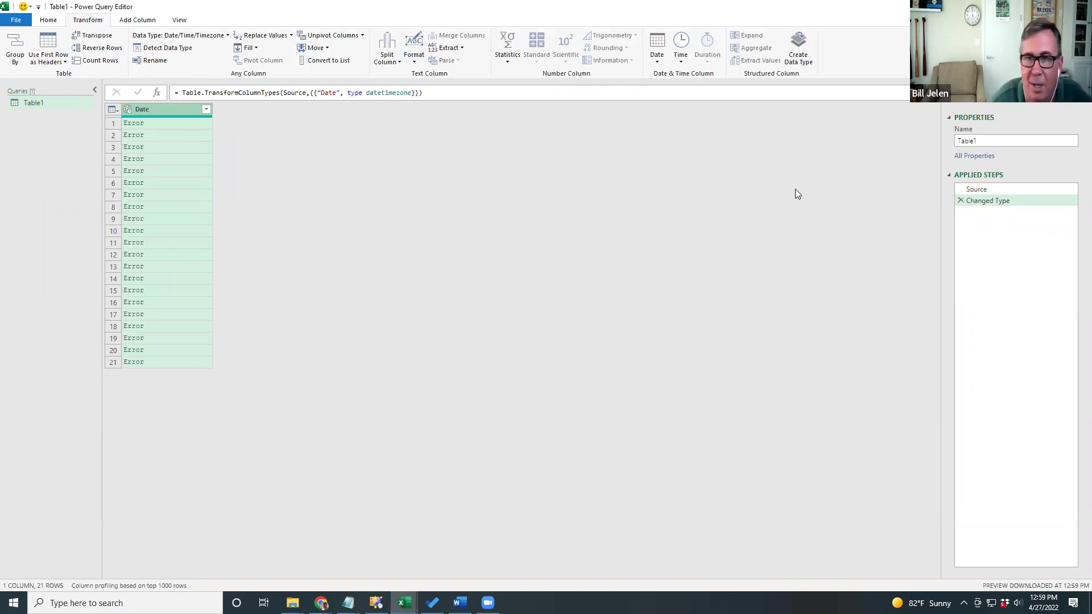
left_click(1079, 6)
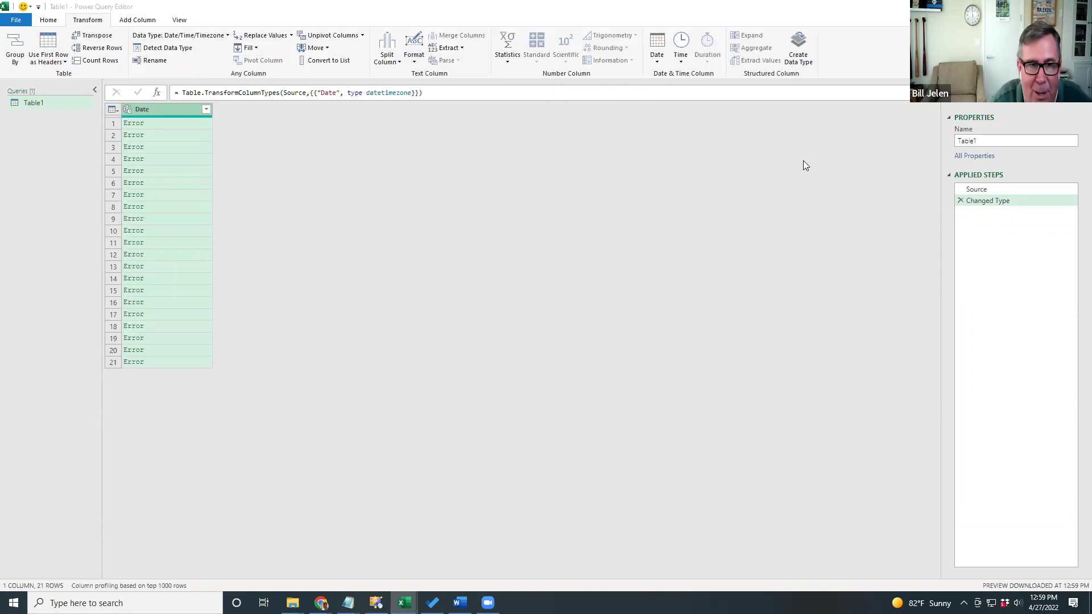
left_click(602, 319)
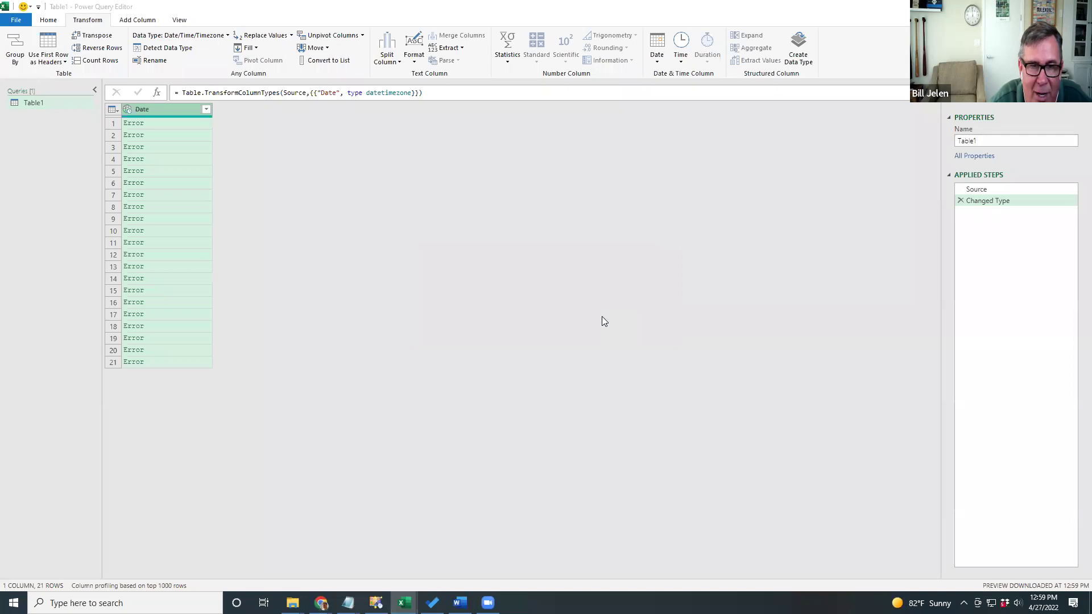
left_click(639, 167)
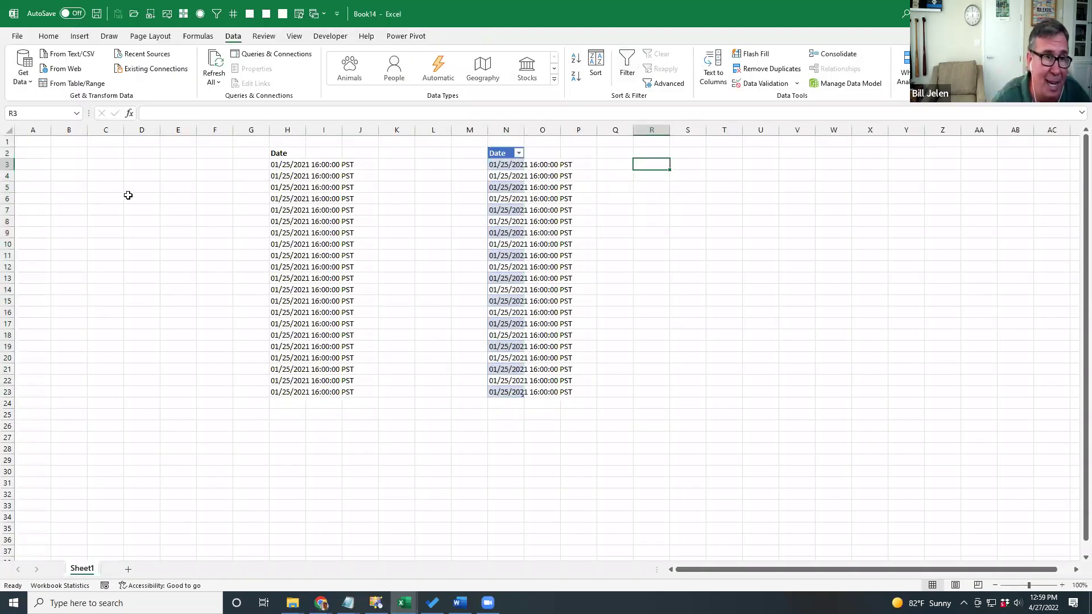
Type the contact's e-mail address in A1 and 'Hey! I was in your seminar' in A3.
key("ctrl+Home")
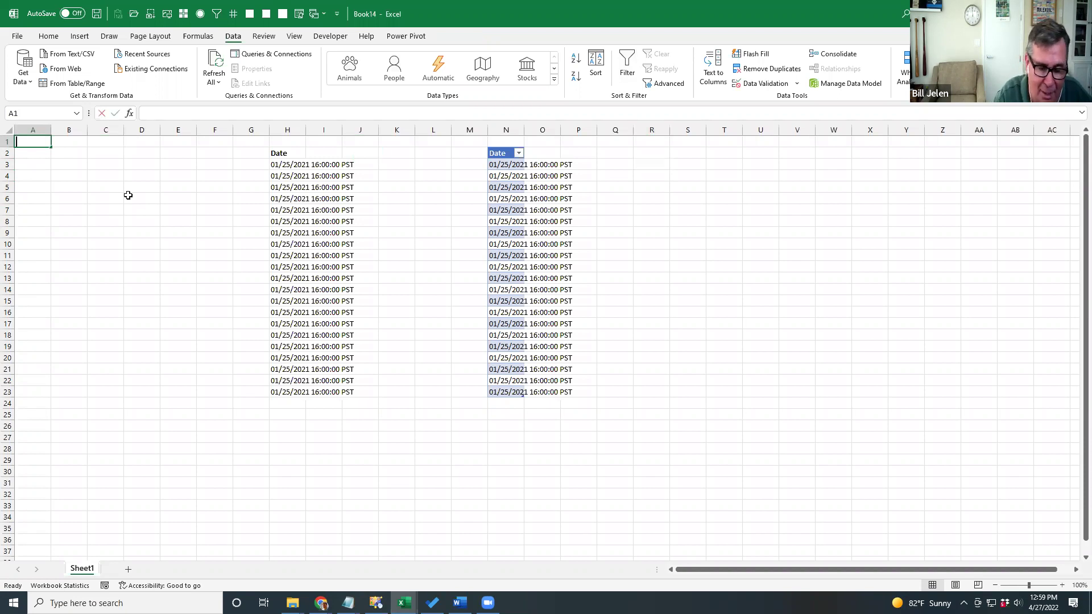
key("Return")
key("Down")
type("Hey!")
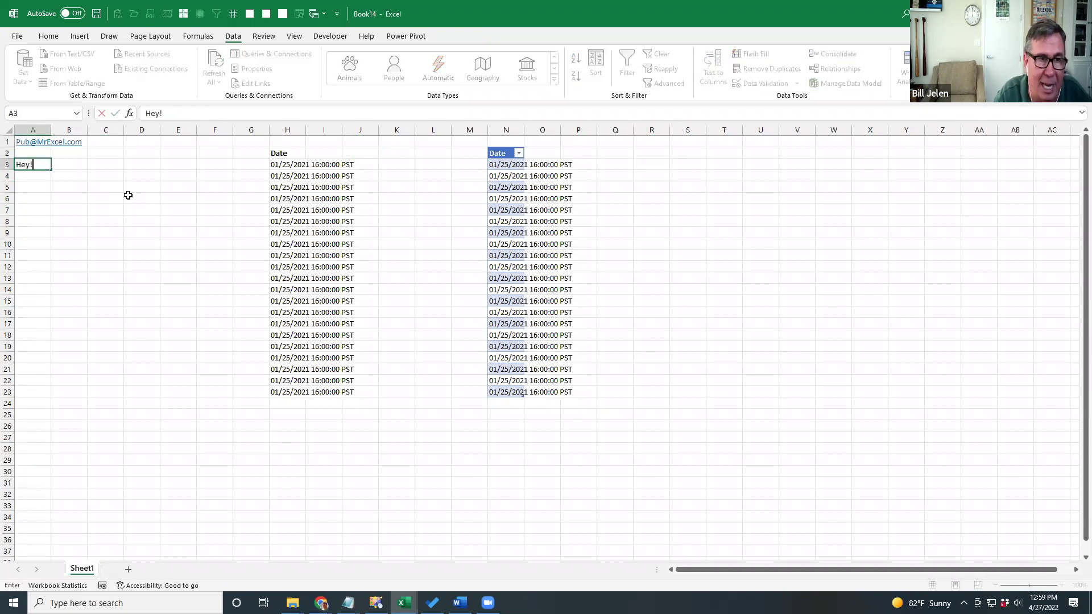
type(" I was in your seminar")
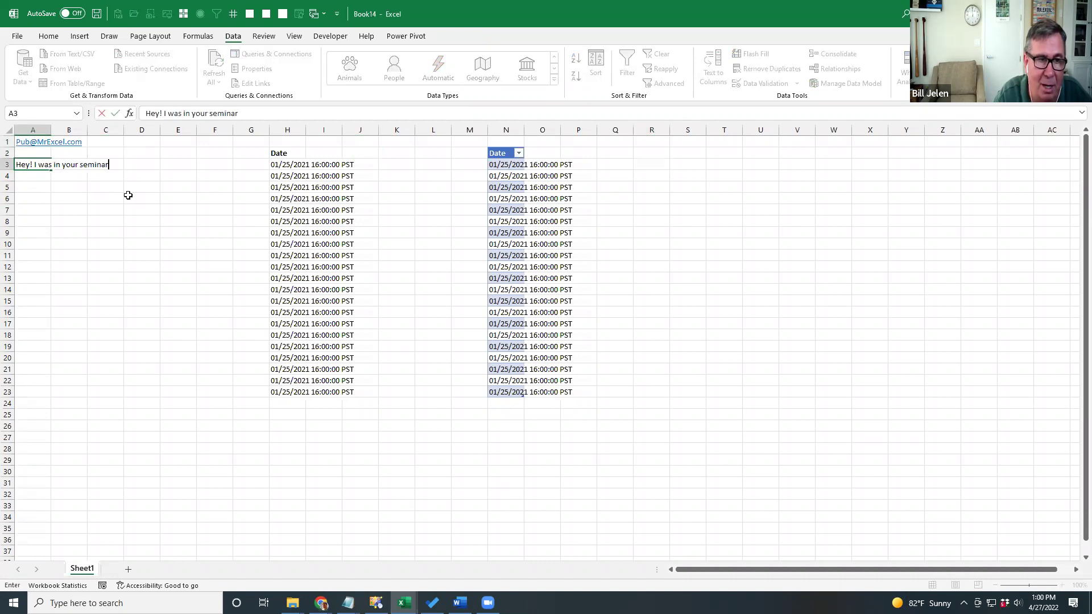
key("Return")
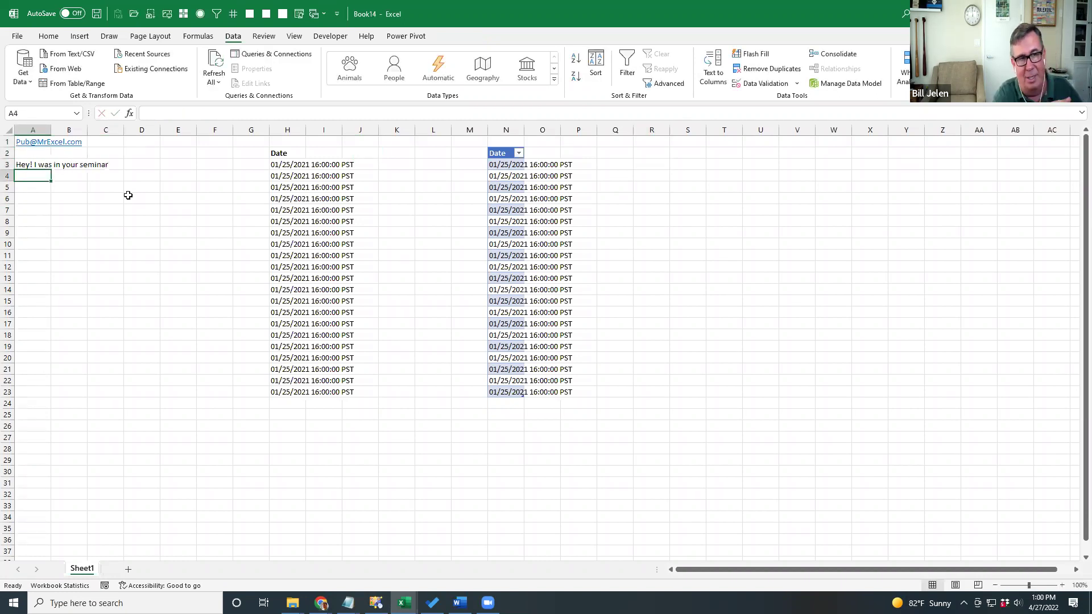